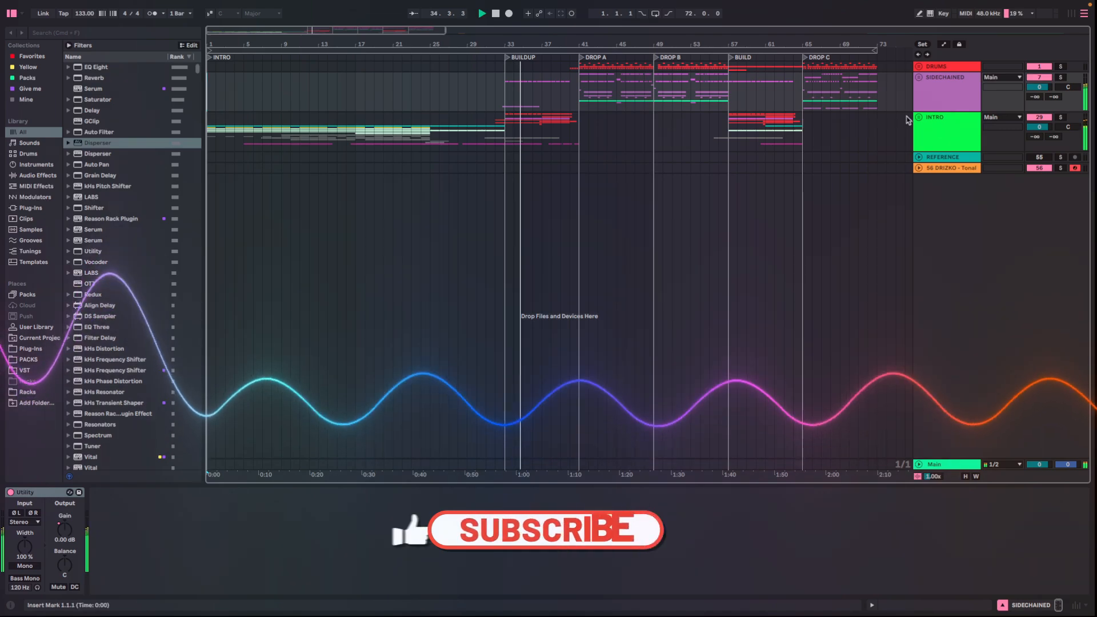
- Unfold the INTRO and SIDECHAINED groups in turn and look over their tracks across the arrangement
{"action": "left_click", "coordinate": [919, 77]}
{"action": "scroll", "coordinate": [696, 215], "scroll_direction": "down", "scroll_amount": 15}
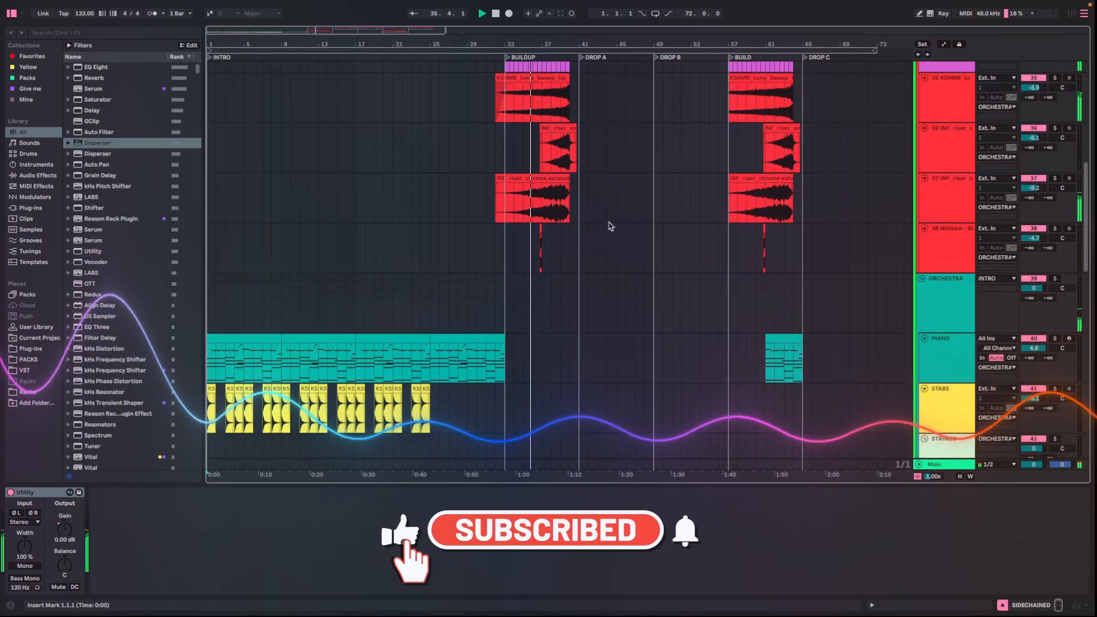
{"action": "scroll", "coordinate": [676, 229], "scroll_direction": "up", "scroll_amount": 20}
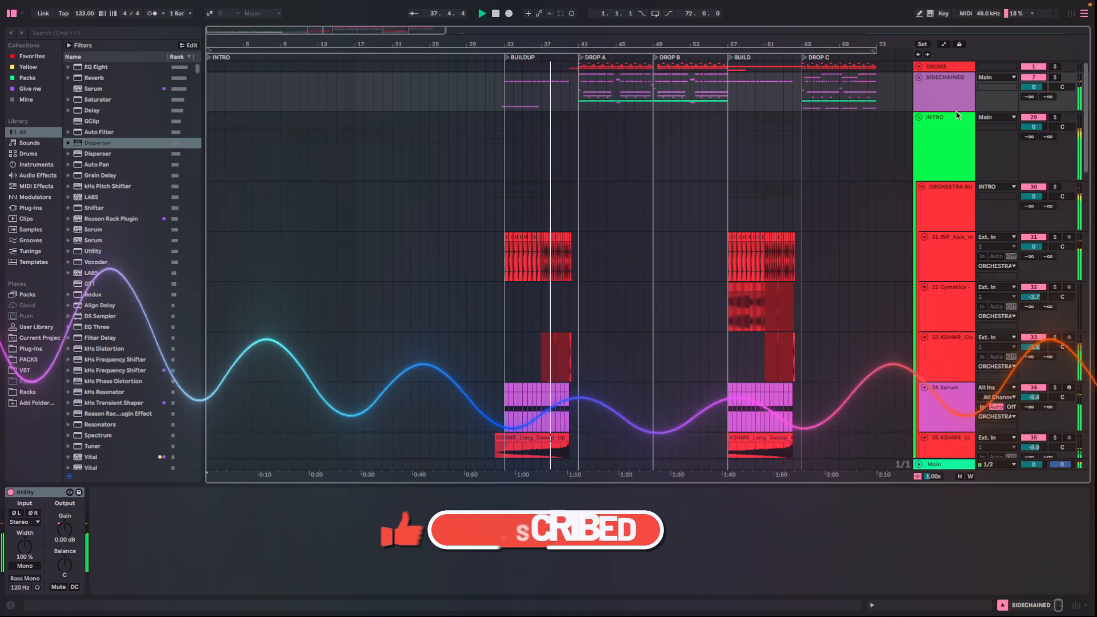
{"action": "left_click", "coordinate": [919, 116]}
{"action": "left_click", "coordinate": [919, 78]}
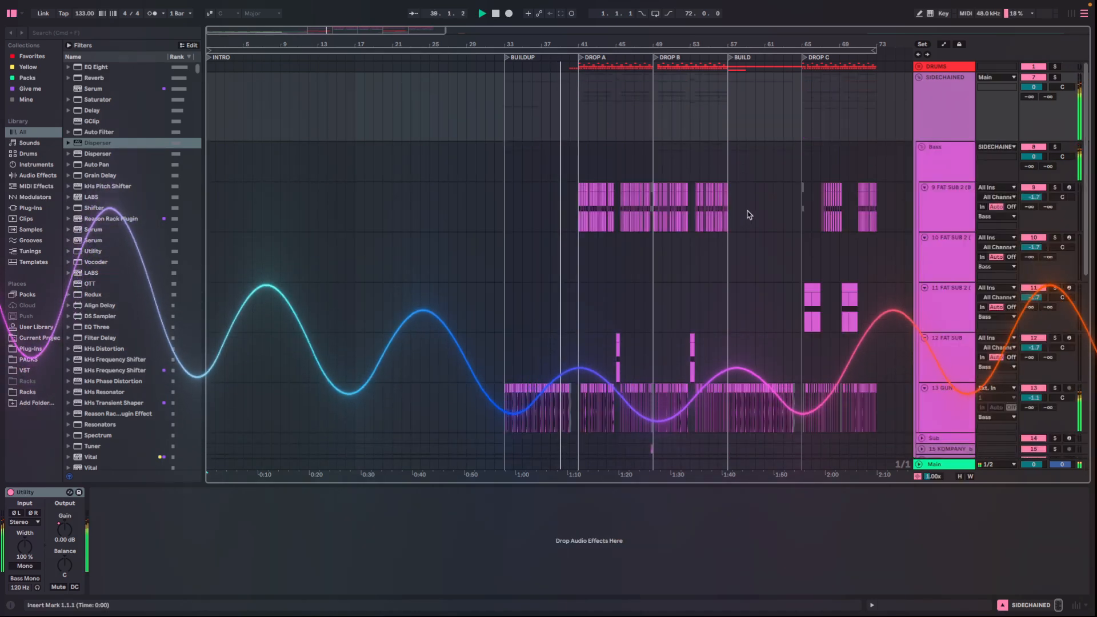
{"action": "scroll", "coordinate": [759, 213], "scroll_direction": "down", "scroll_amount": 6}
{"action": "scroll", "coordinate": [768, 213], "scroll_direction": "up", "scroll_amount": 6}
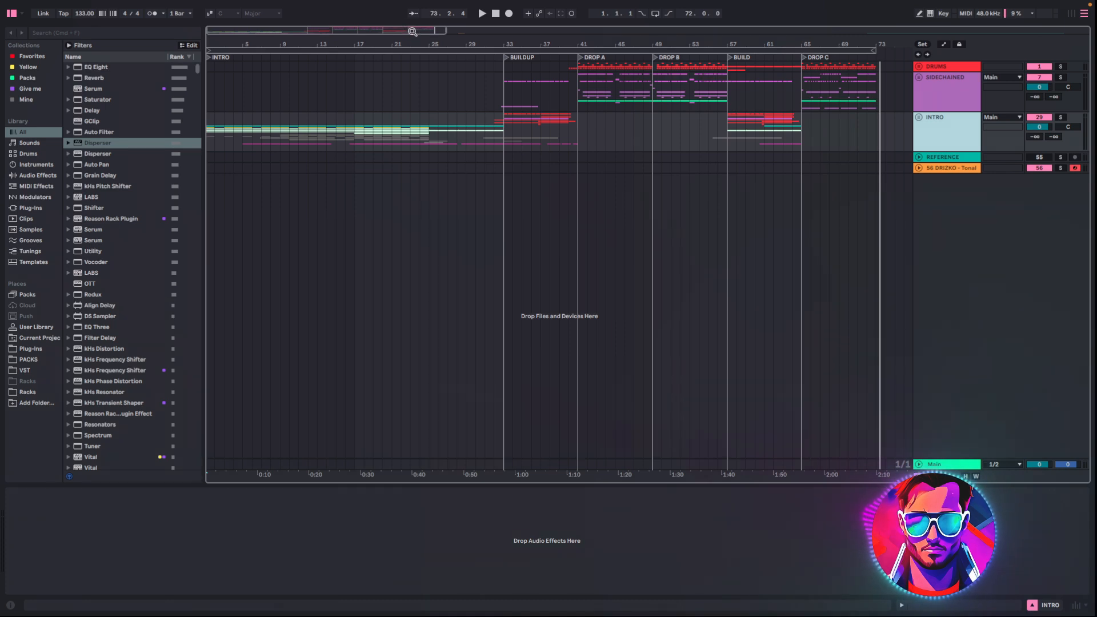
- Unfold the SIDECHAINED group, find the orange Tonal Gun Layer 2 MIDI clip past the song's end and play it from bar 81
{"action": "left_click", "coordinate": [918, 78]}
{"action": "left_click_drag", "start_coordinate": [504, 40], "coordinate": [415, 37]}
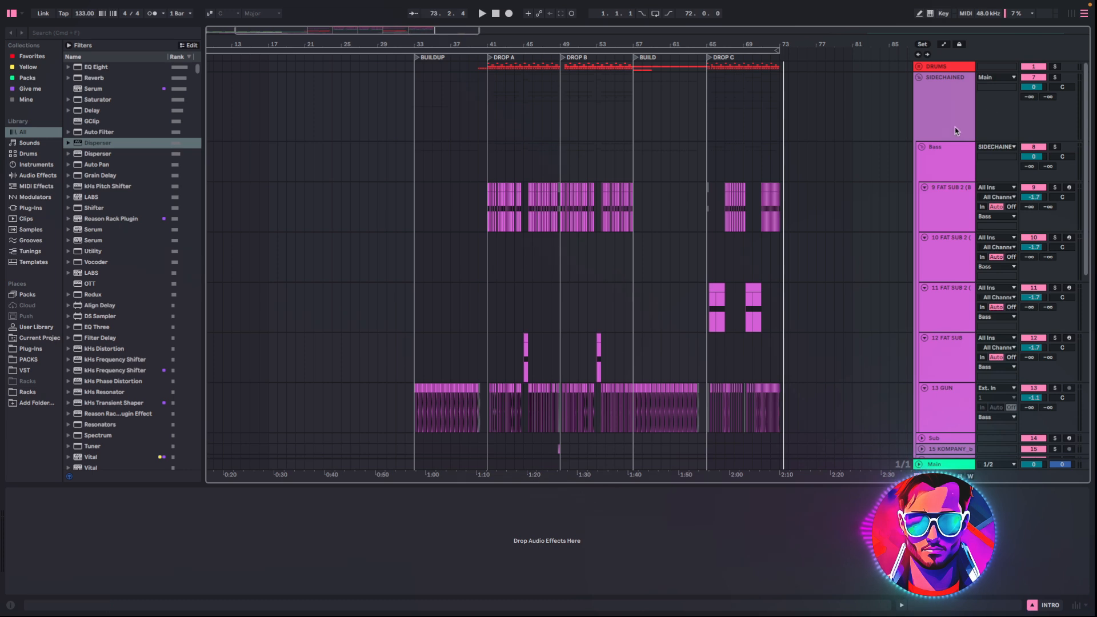
{"action": "scroll", "coordinate": [580, 285], "scroll_direction": "down", "scroll_amount": 3}
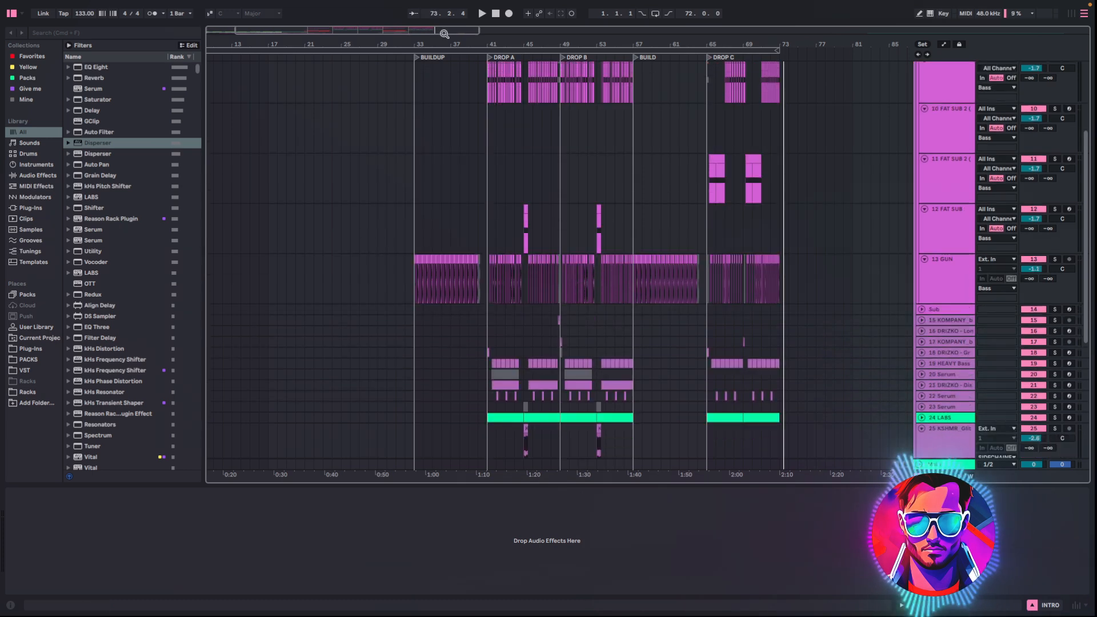
{"action": "scroll", "coordinate": [467, 267], "scroll_direction": "right", "scroll_amount": 10}
{"action": "scroll", "coordinate": [428, 274], "scroll_direction": "down", "scroll_amount": 5}
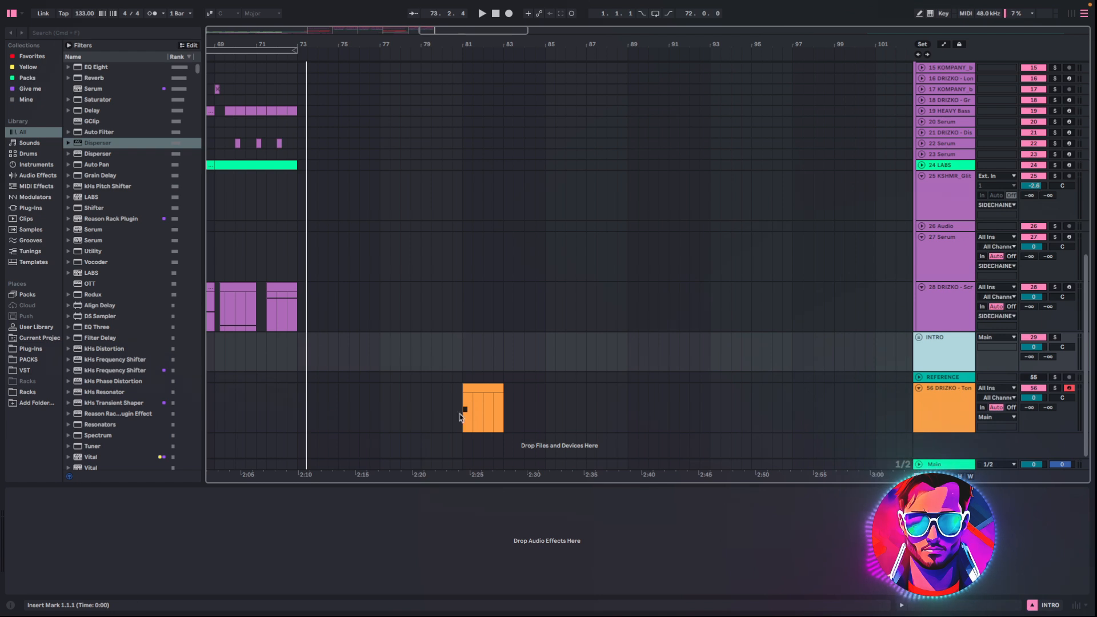
{"action": "left_click", "coordinate": [460, 417]}
{"action": "key", "text": "space"}
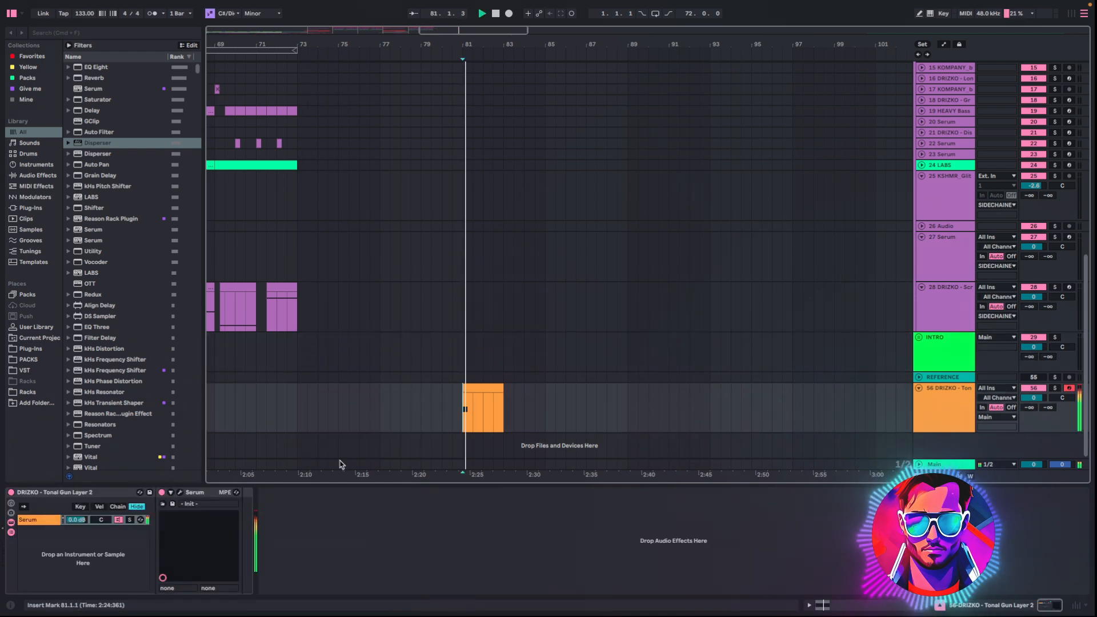
- Open Serum on the Tonal Gun Layer 2 track and examine oscillator A's wavetable, unison and detune settings
{"action": "left_click", "coordinate": [180, 493]}
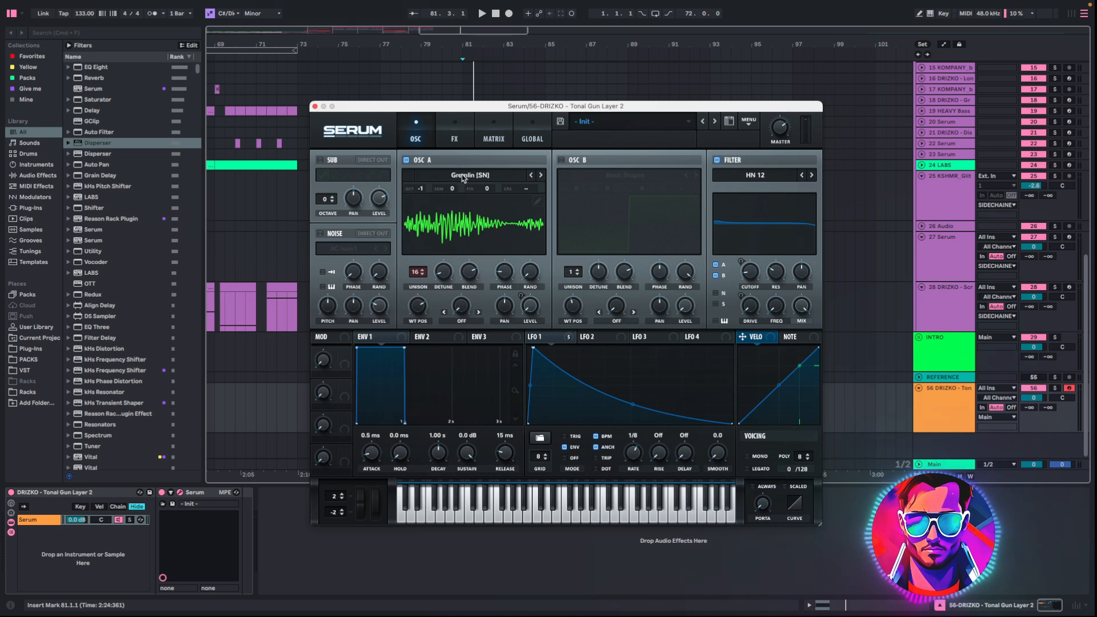
{"action": "left_click", "coordinate": [463, 176]}
{"action": "mouse_move", "coordinate": [504, 222]}
{"action": "left_click", "coordinate": [441, 288]}
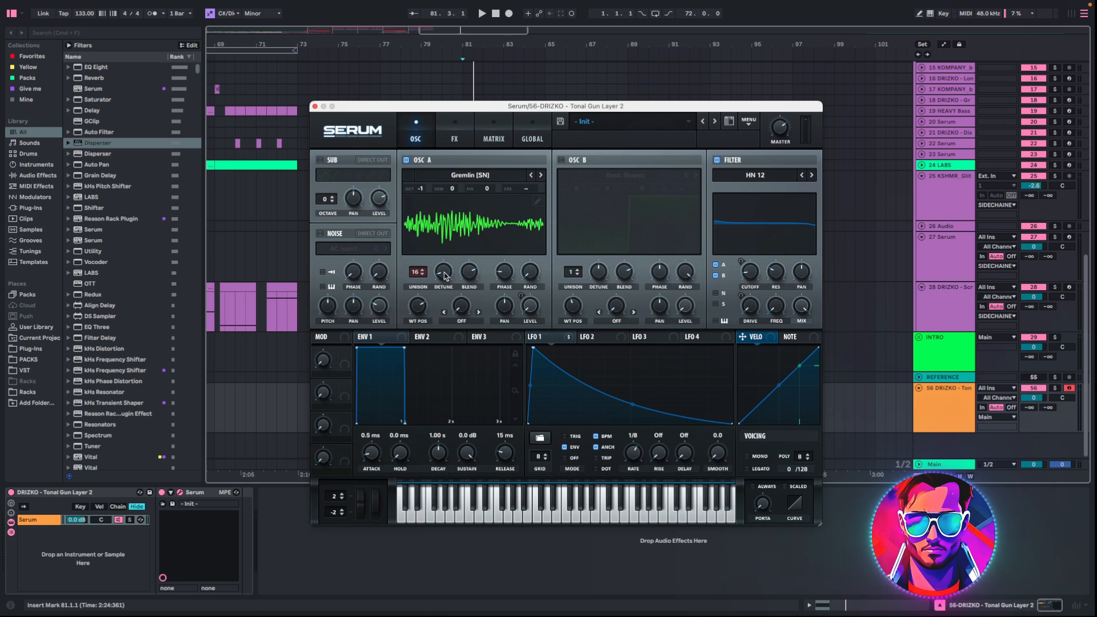
{"action": "left_click", "coordinate": [442, 273]}
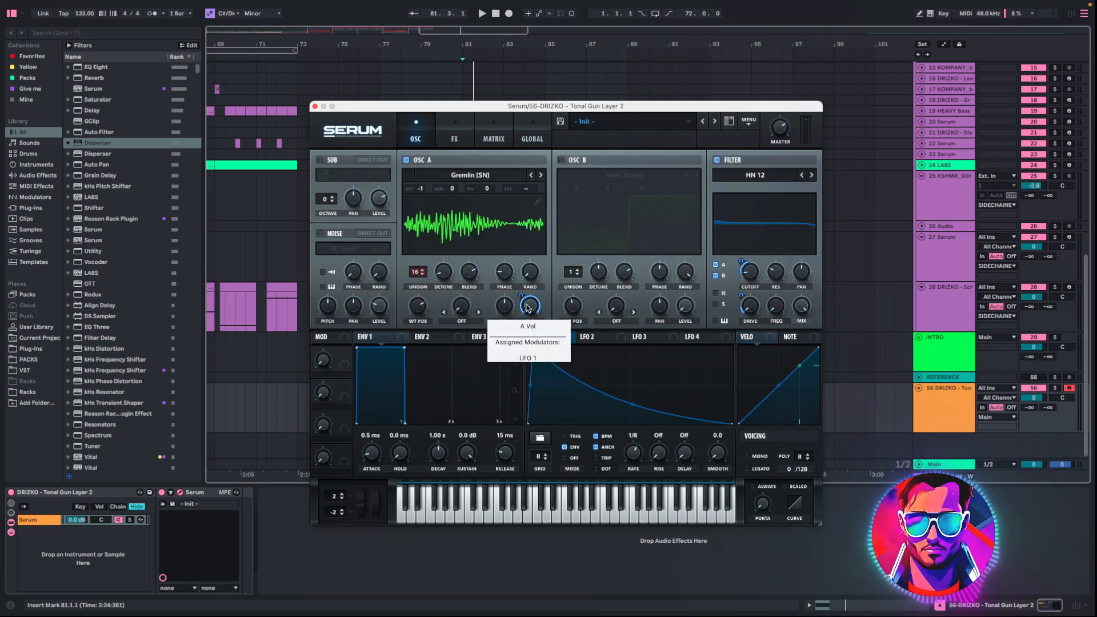
- Switch off Serum's Hyper/Dimension, Distortion, Compressor and Filter effects and return to the oscillator page
{"action": "left_click", "coordinate": [453, 139]}
{"action": "left_click", "coordinate": [797, 171]}
{"action": "left_click", "coordinate": [796, 216]}
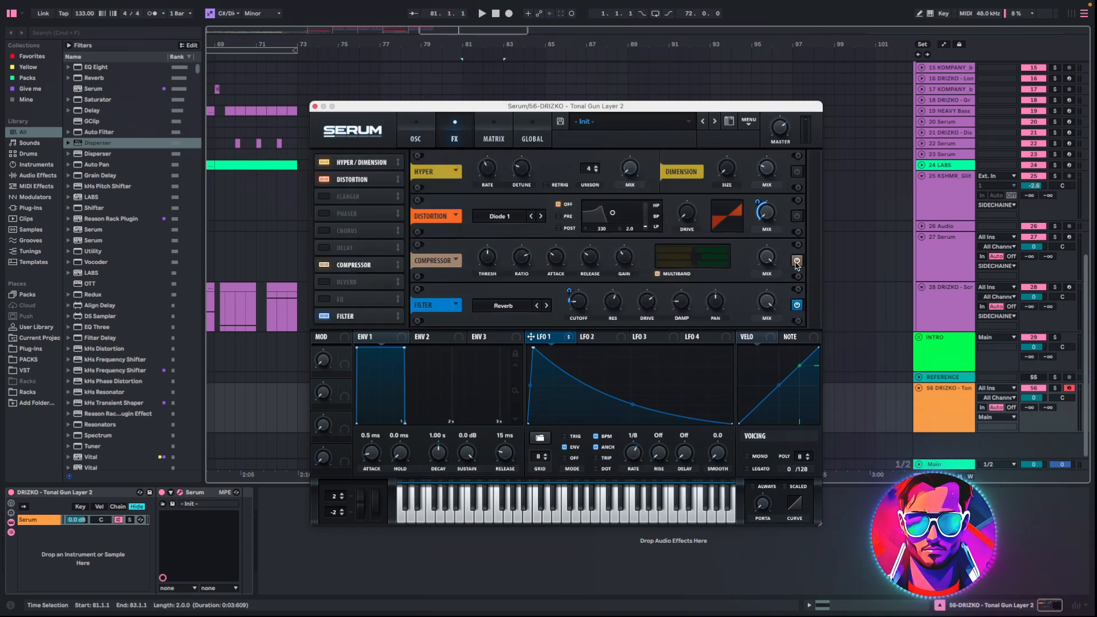
{"action": "left_click", "coordinate": [796, 260]}
{"action": "left_click", "coordinate": [796, 305]}
{"action": "left_click", "coordinate": [415, 139]}
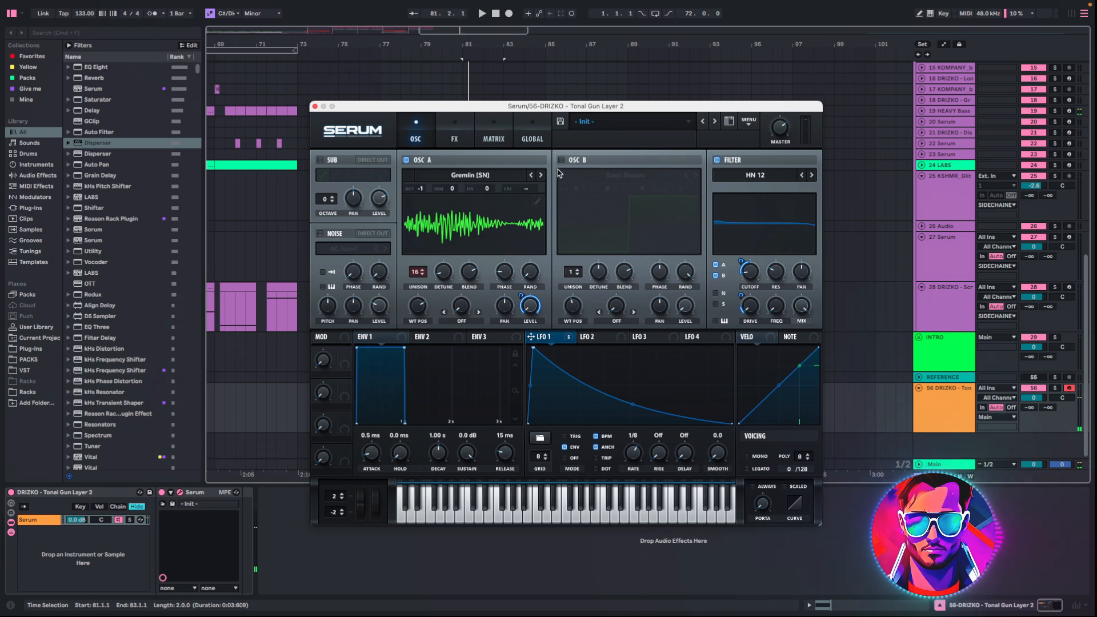
- Switch the Hyper/Dimension, Distortion and Compressor effects back on in Serum's effects rack
{"action": "left_click", "coordinate": [453, 137]}
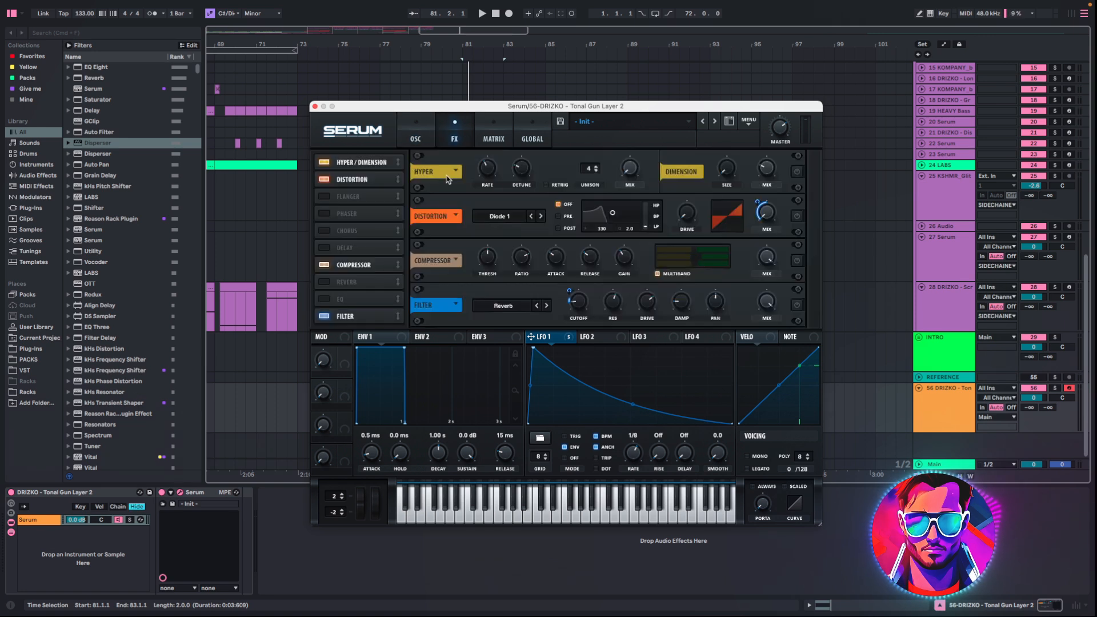
{"action": "left_click", "coordinate": [796, 173]}
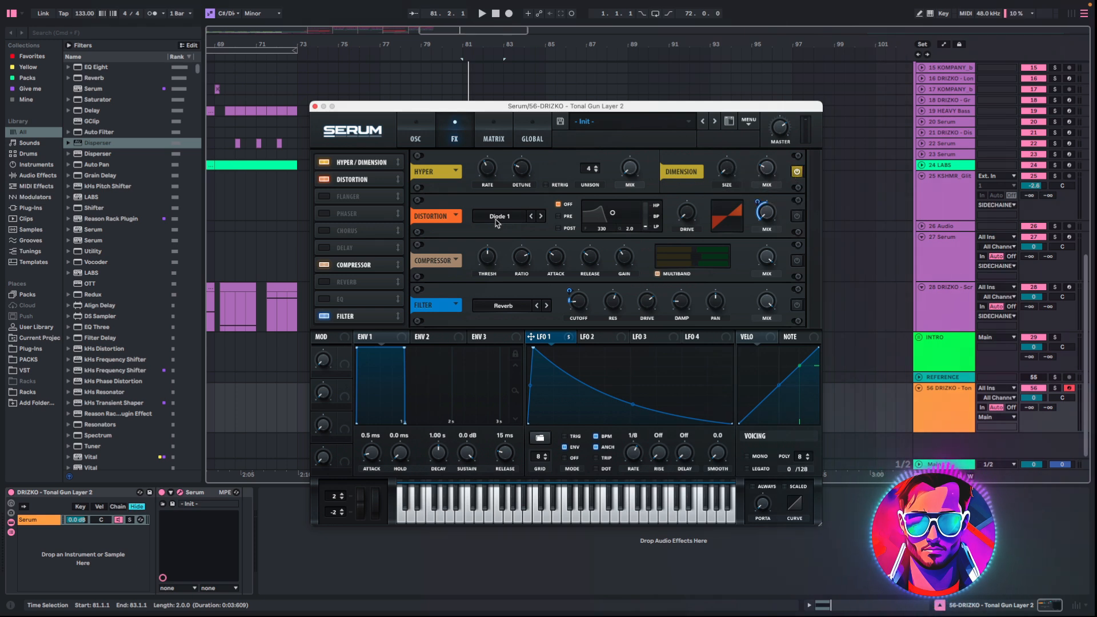
{"action": "left_click", "coordinate": [796, 216]}
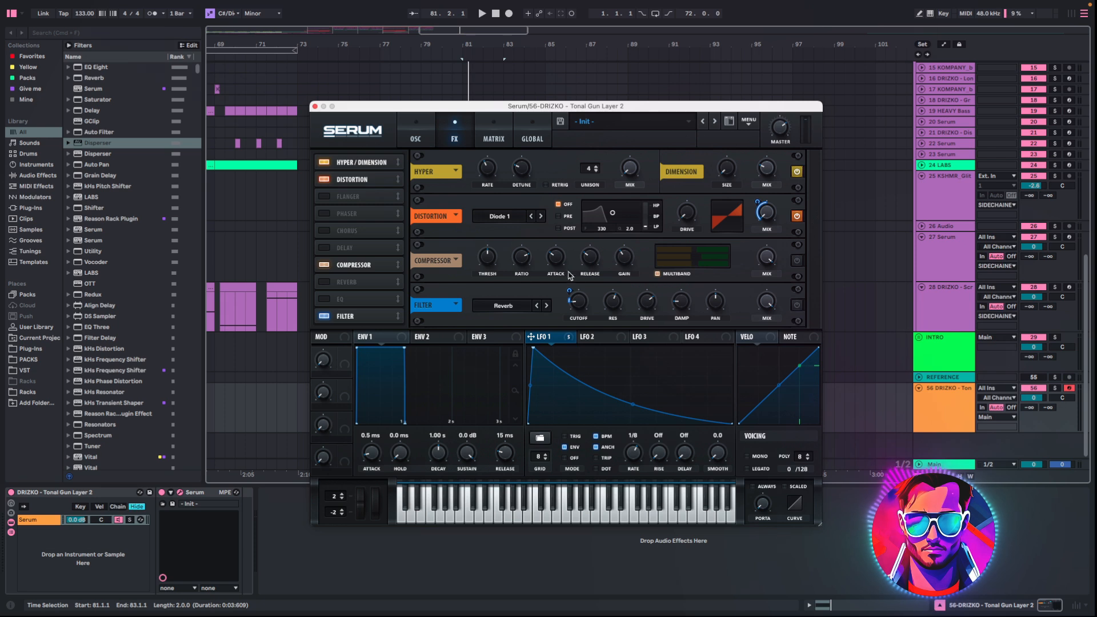
{"action": "left_click", "coordinate": [796, 261]}
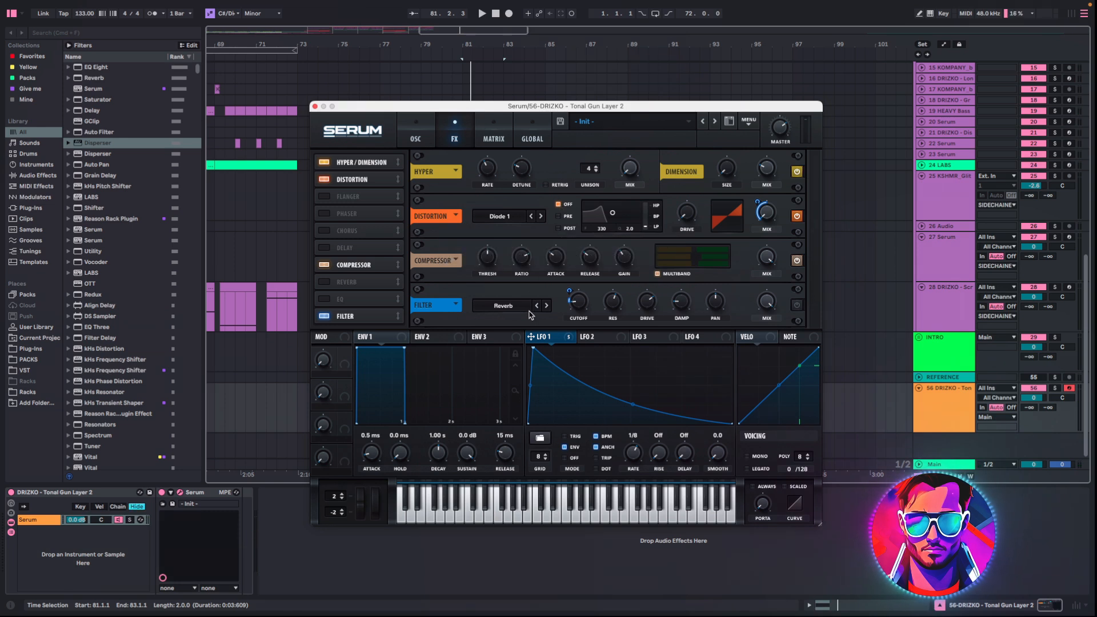
- Check the Reverb filter's modulated cutoff, switch the filter back on, audition the full patch and close Serum
{"action": "left_click", "coordinate": [578, 310]}
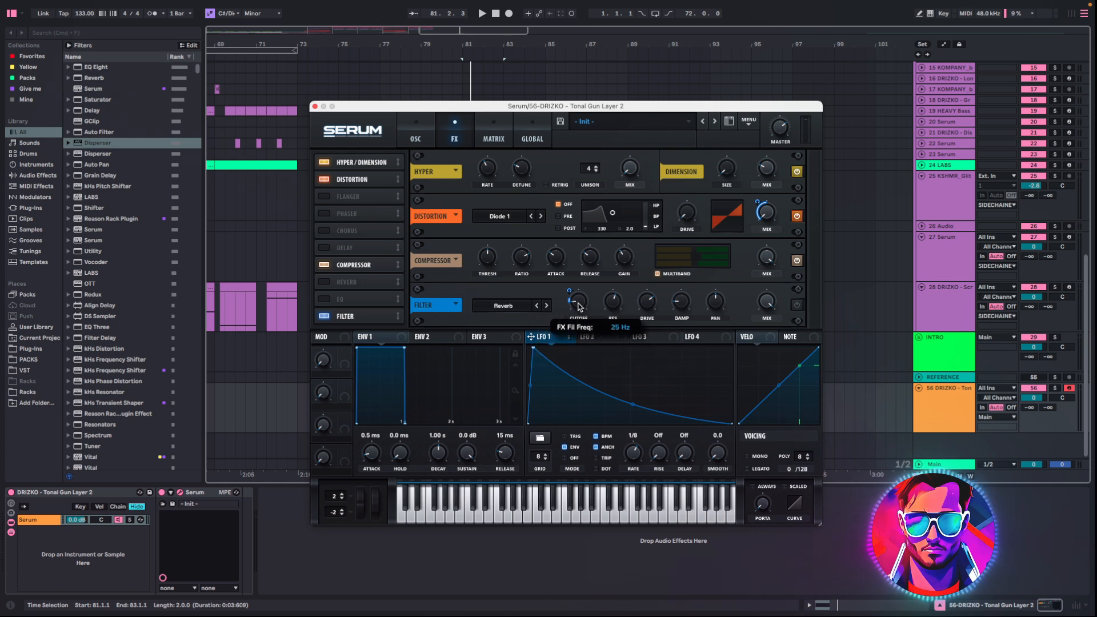
{"action": "mouse_move", "coordinate": [570, 291]}
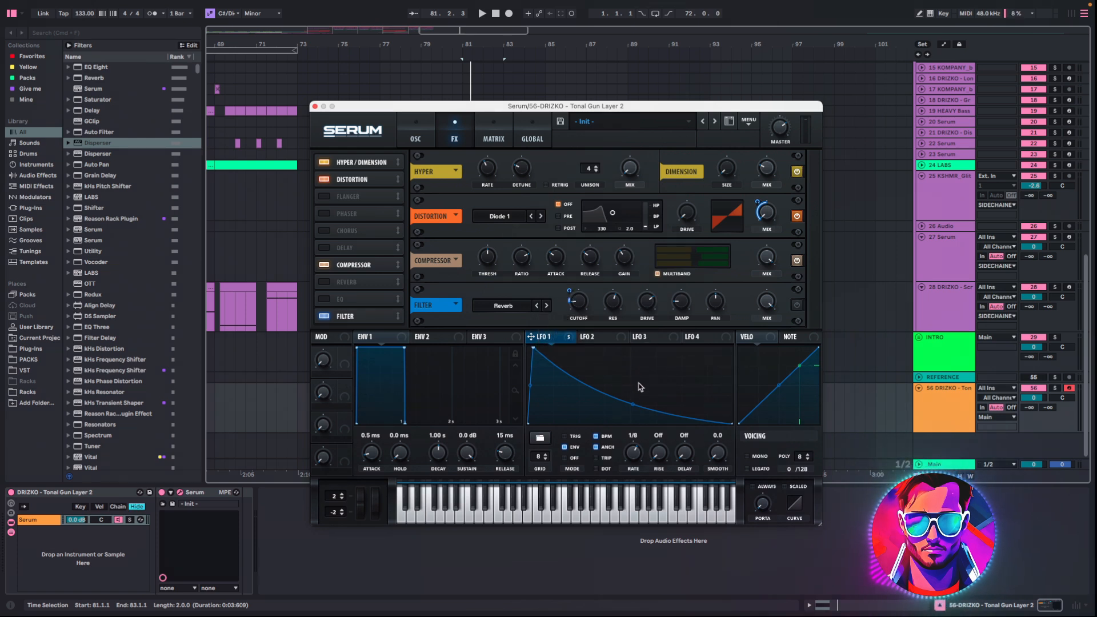
{"action": "left_click", "coordinate": [796, 306]}
{"action": "left_click_drag", "start_coordinate": [619, 107], "coordinate": [650, 87]}
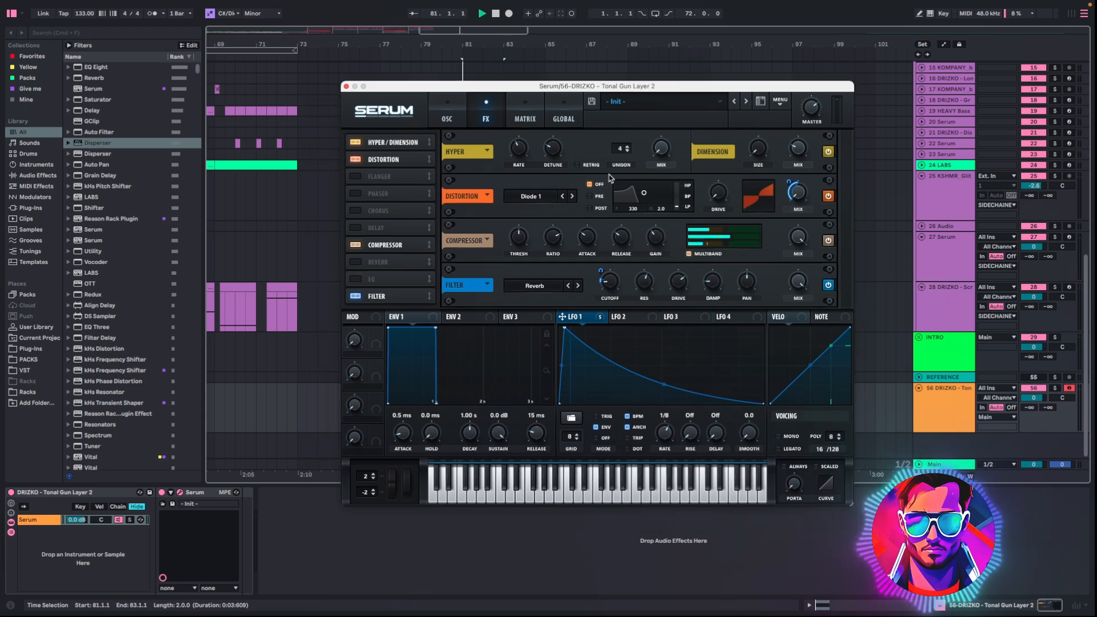
{"action": "key", "text": "space"}
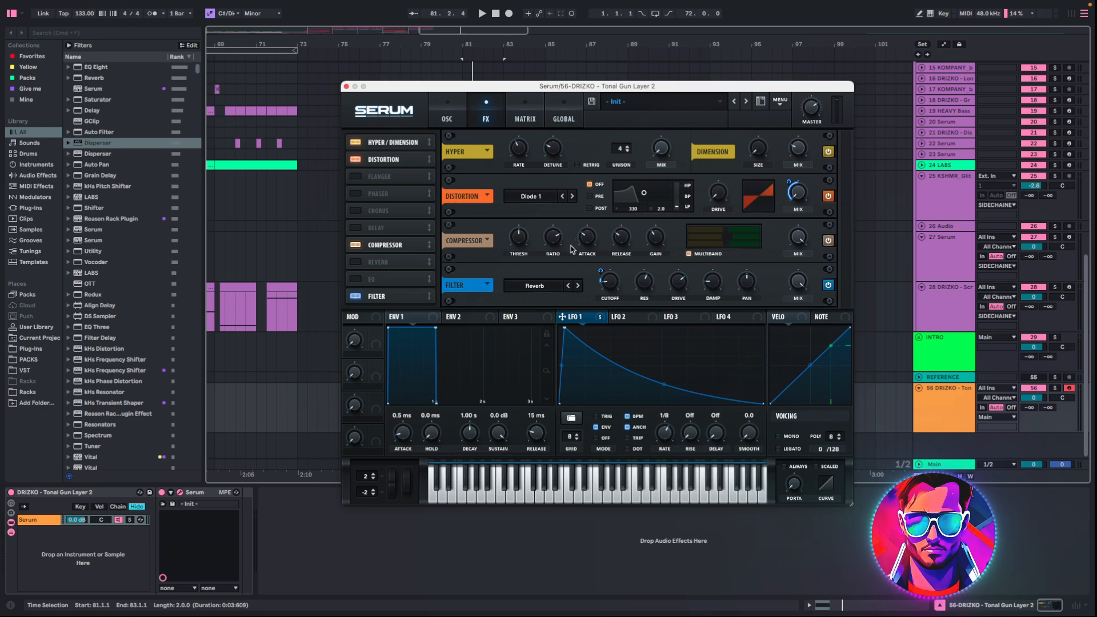
{"action": "left_click", "coordinate": [345, 86]}
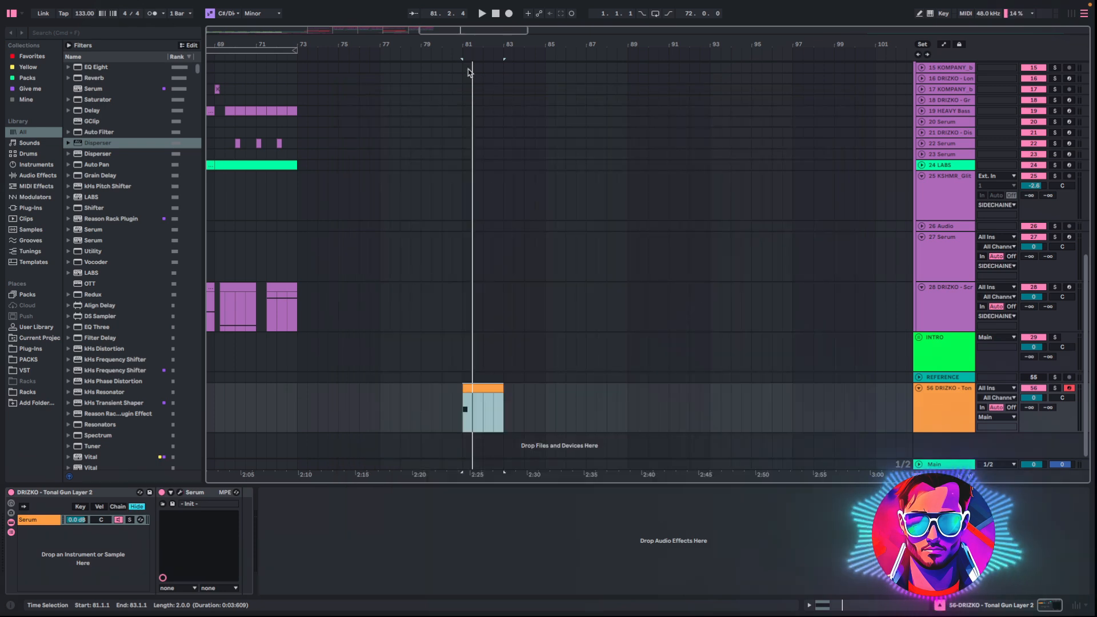
- Solo the 13 GUN track around DROP A and bypass every effect in its device chain
{"action": "scroll", "coordinate": [468, 229], "scroll_direction": "left", "scroll_amount": 10}
{"action": "scroll", "coordinate": [537, 302], "scroll_direction": "up", "scroll_amount": 5}
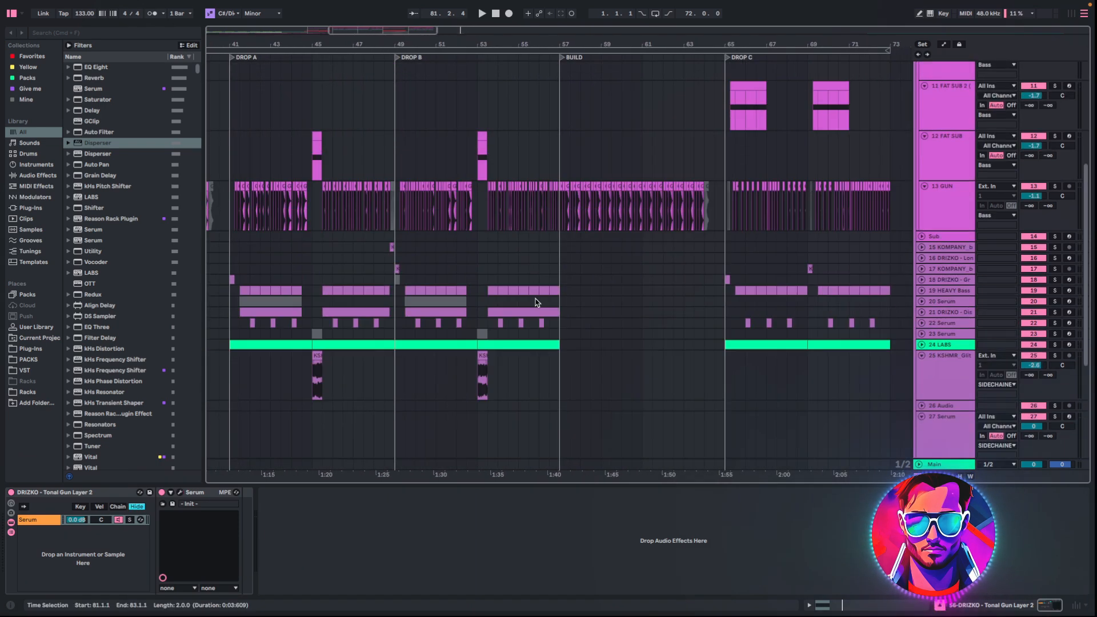
{"action": "scroll", "coordinate": [535, 298], "scroll_direction": "up", "scroll_amount": 3}
{"action": "left_click_drag", "start_coordinate": [385, 30], "coordinate": [348, 30]}
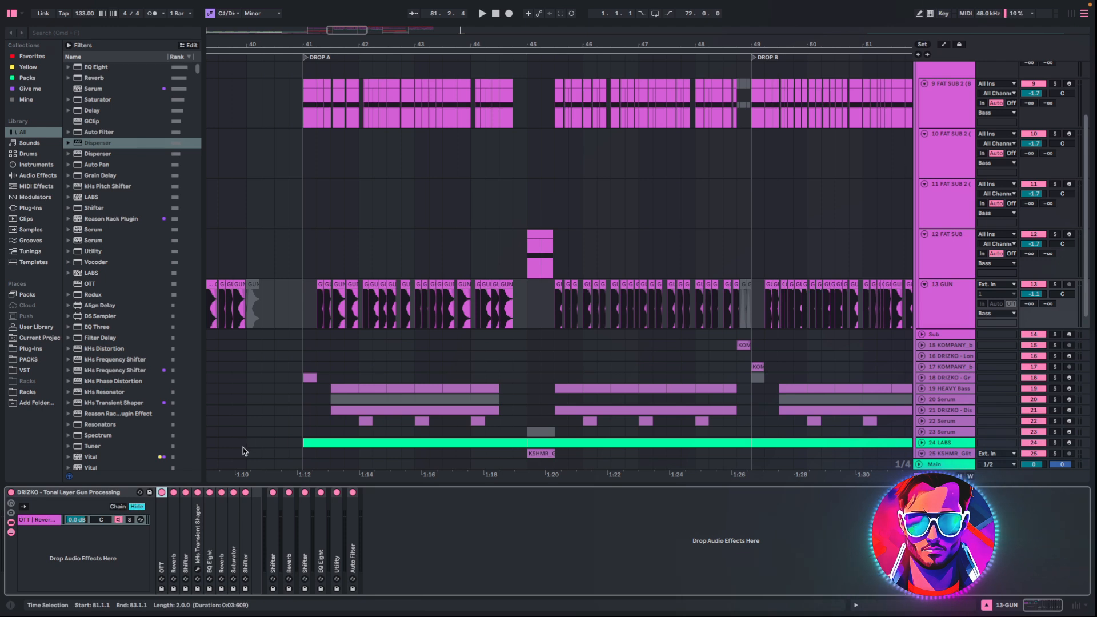
{"action": "key", "text": "s"}
{"action": "key", "text": "super+a"}
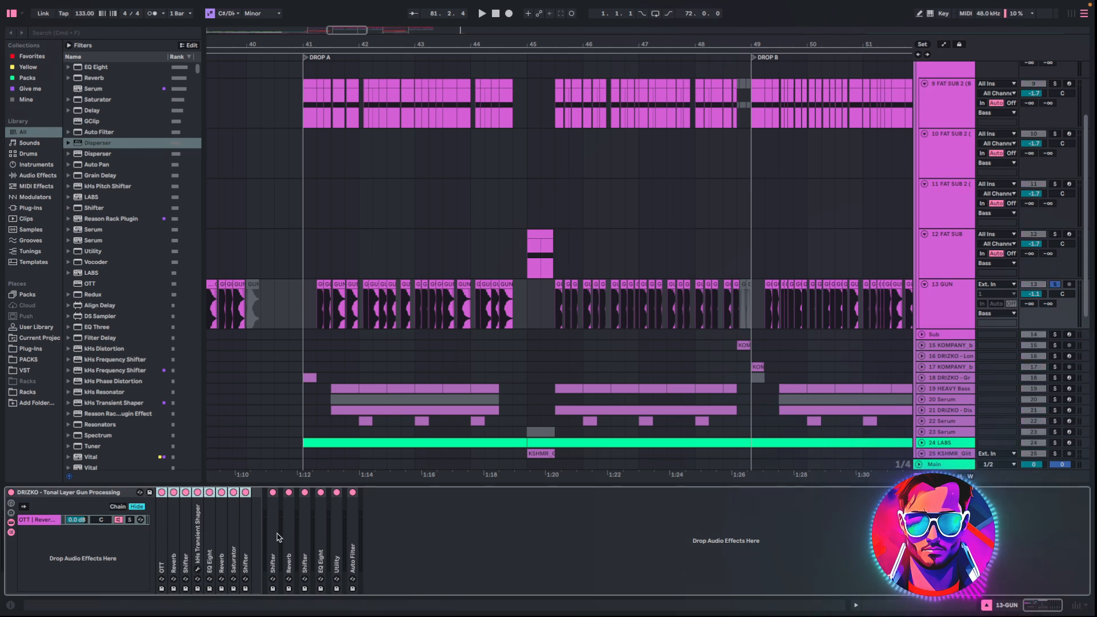
- Play the unprocessed GUN clips from bar 41, at the start of DROP A
{"action": "left_click", "coordinate": [298, 310]}
{"action": "key", "text": "space"}
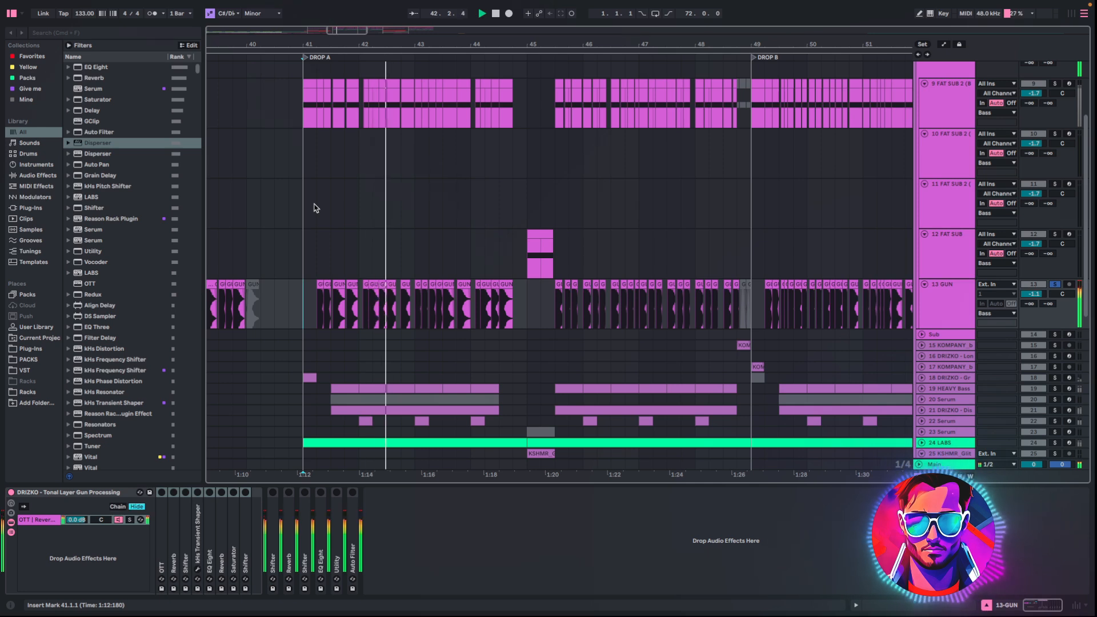
{"action": "key", "text": "space"}
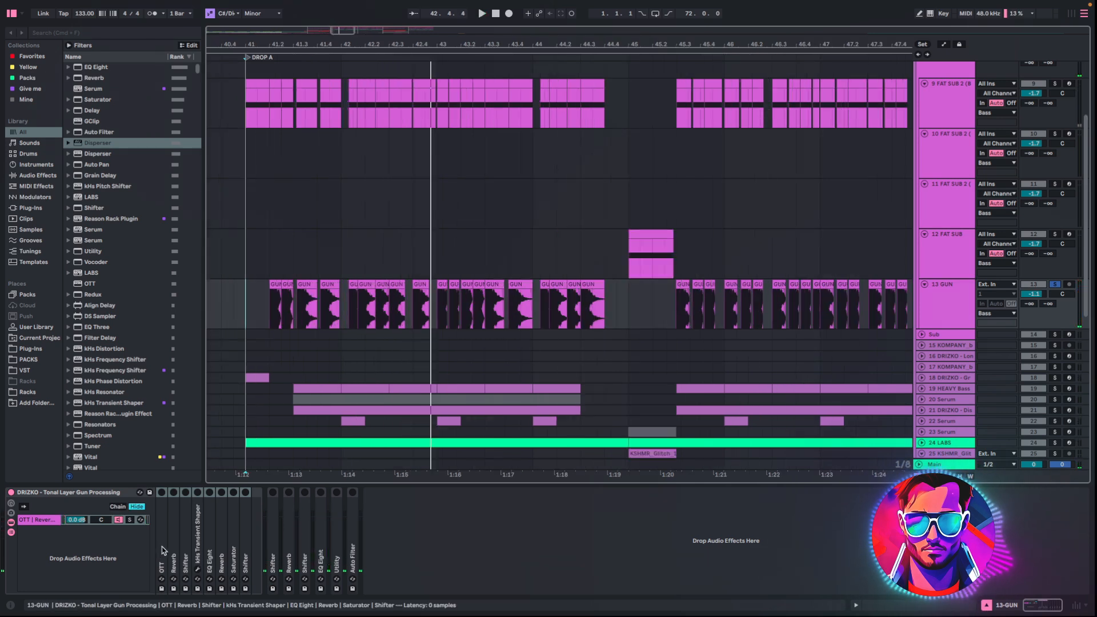
- Unfold and enable OTT in the Tonal Layer Gun Processing rack and audition the GUN clips with it
{"action": "double_click", "coordinate": [162, 546]}
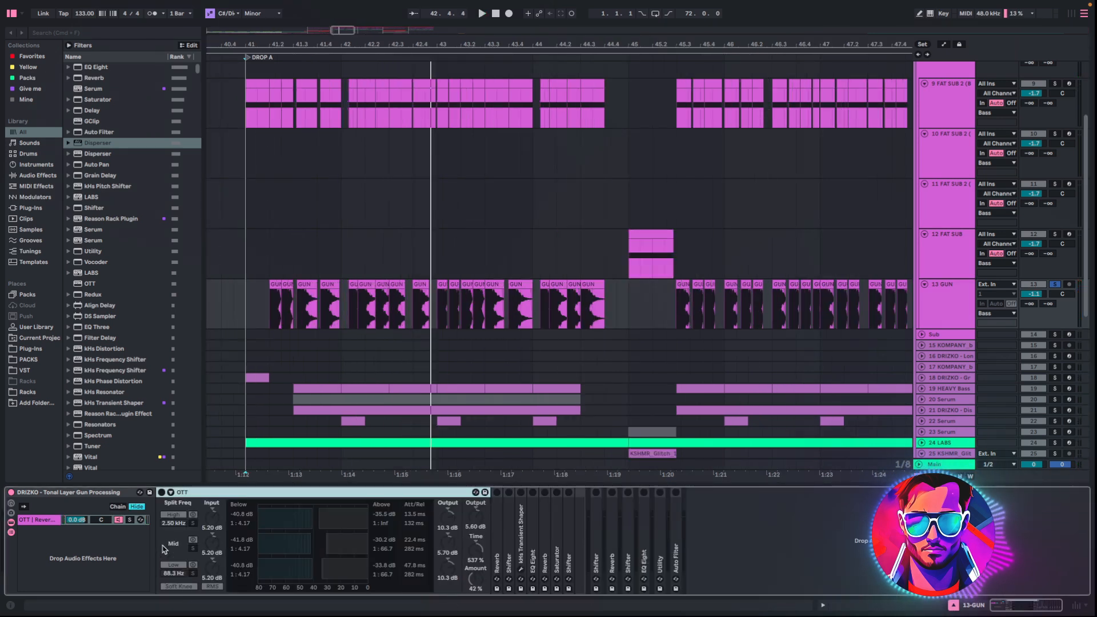
{"action": "left_click", "coordinate": [161, 491]}
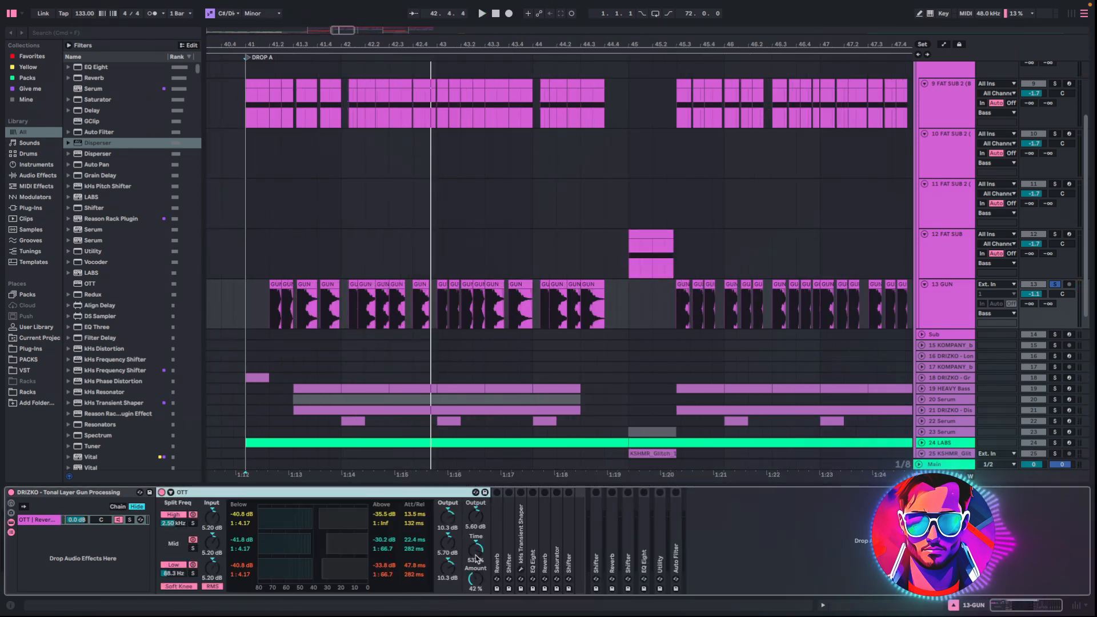
{"action": "key", "text": "space"}
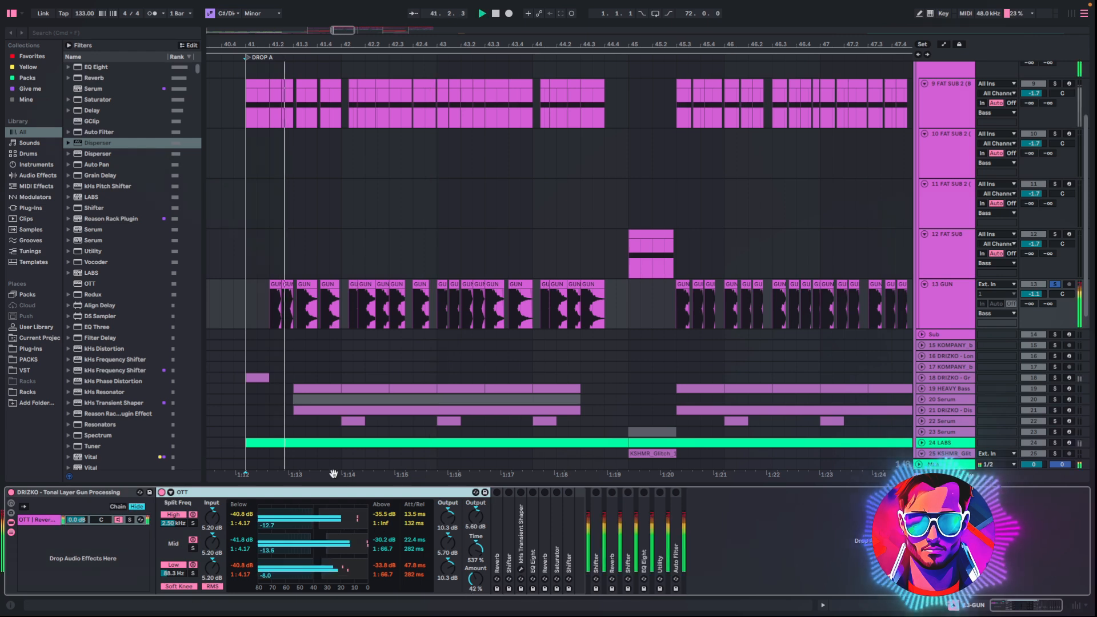
{"action": "left_click", "coordinate": [273, 310]}
{"action": "key", "text": "space"}
{"action": "key", "text": "space"}
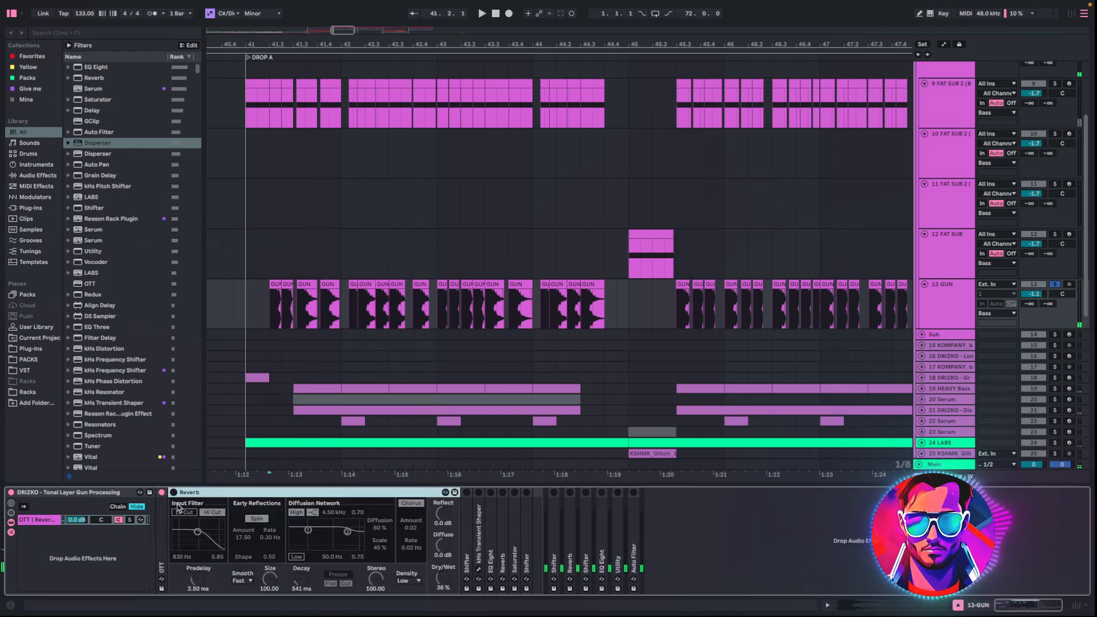
- Enable the Reverb after OTT in the gun processing rack, audition the result and fold the device
{"action": "left_click", "coordinate": [174, 492]}
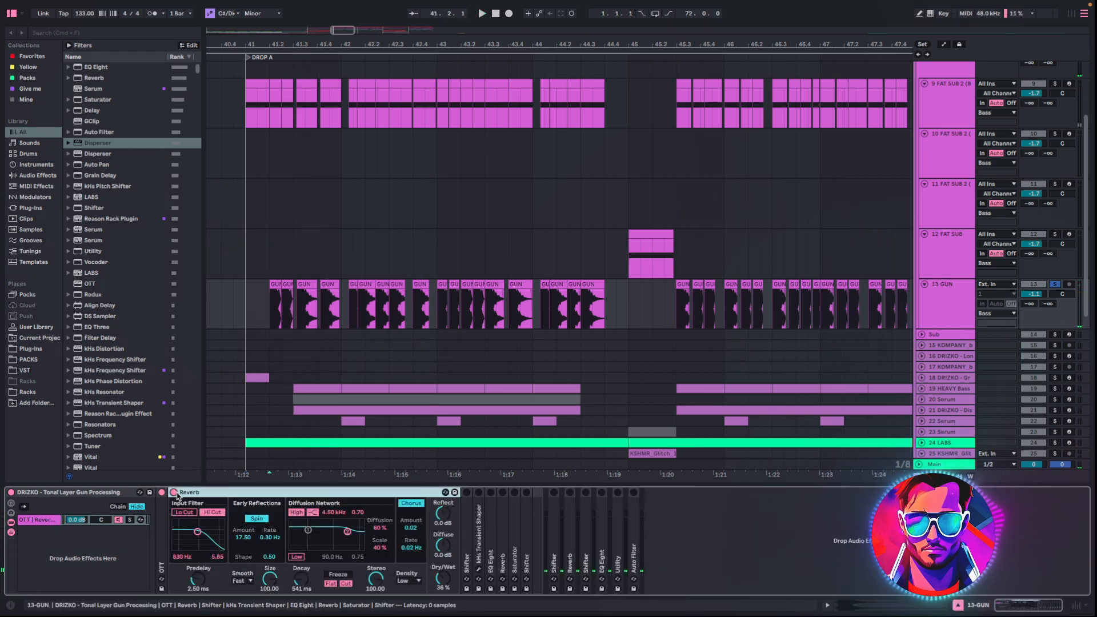
{"action": "key", "text": "space"}
{"action": "double_click", "coordinate": [239, 494]}
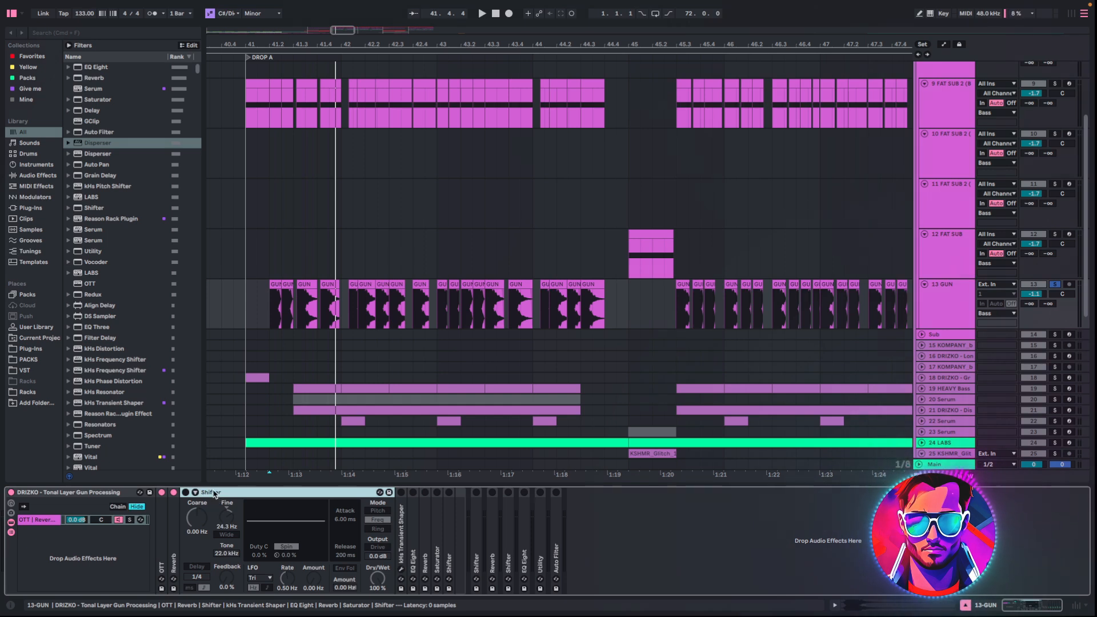
- Enable the Shifter after the first Reverb in the gun processing rack, audition the GUN clips from 41.2 and fold the device
{"action": "left_click", "coordinate": [186, 492]}
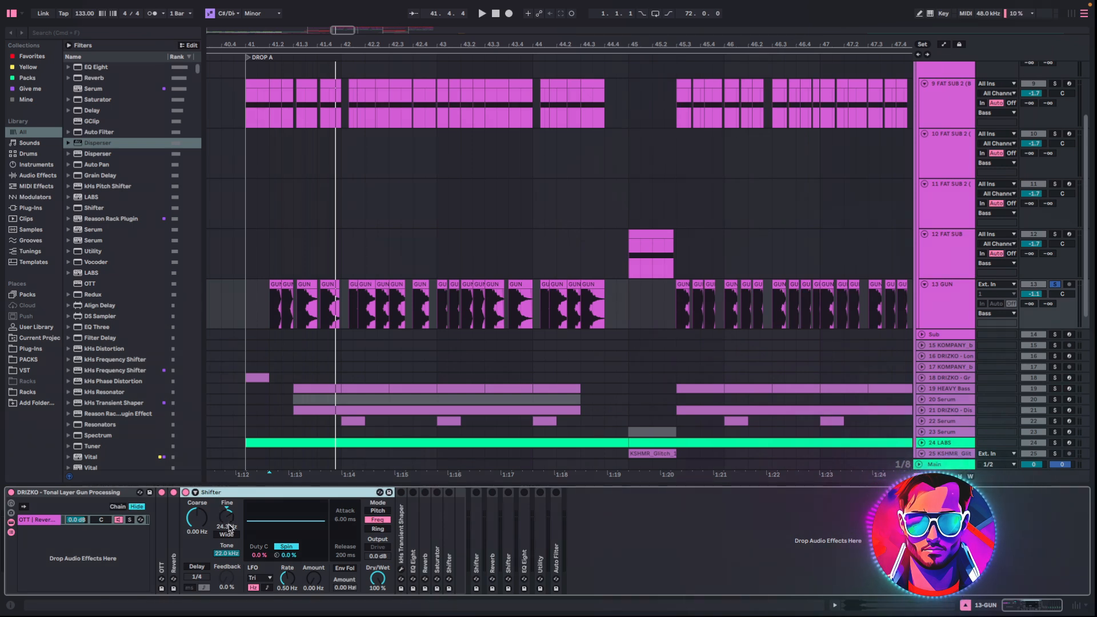
{"action": "left_click", "coordinate": [449, 551]}
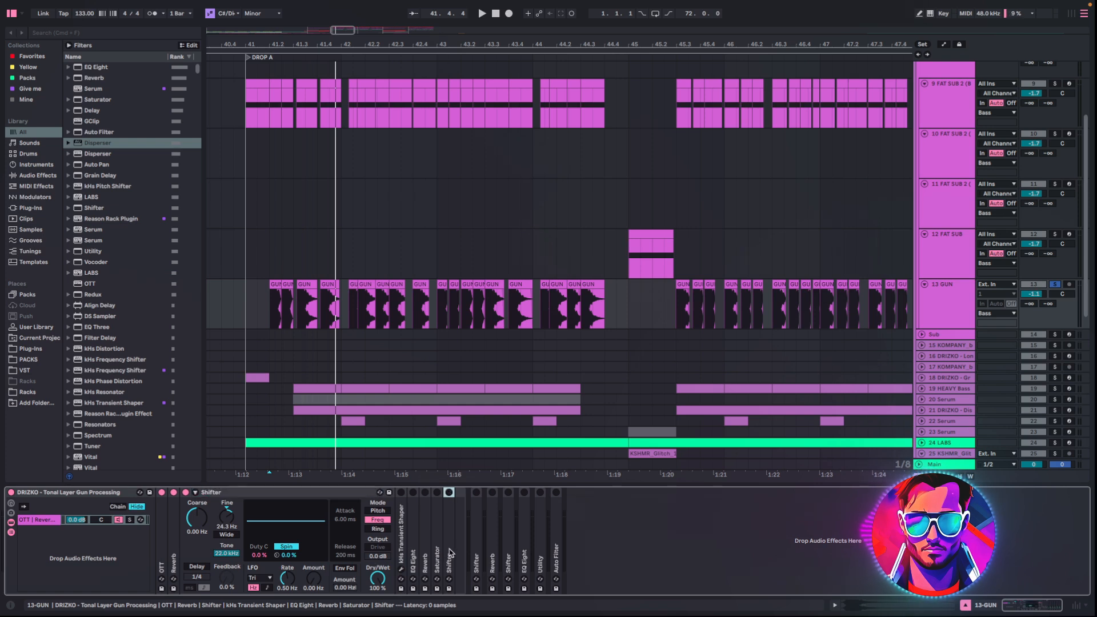
{"action": "left_click", "coordinate": [476, 550]}
{"action": "left_click", "coordinate": [508, 545]}
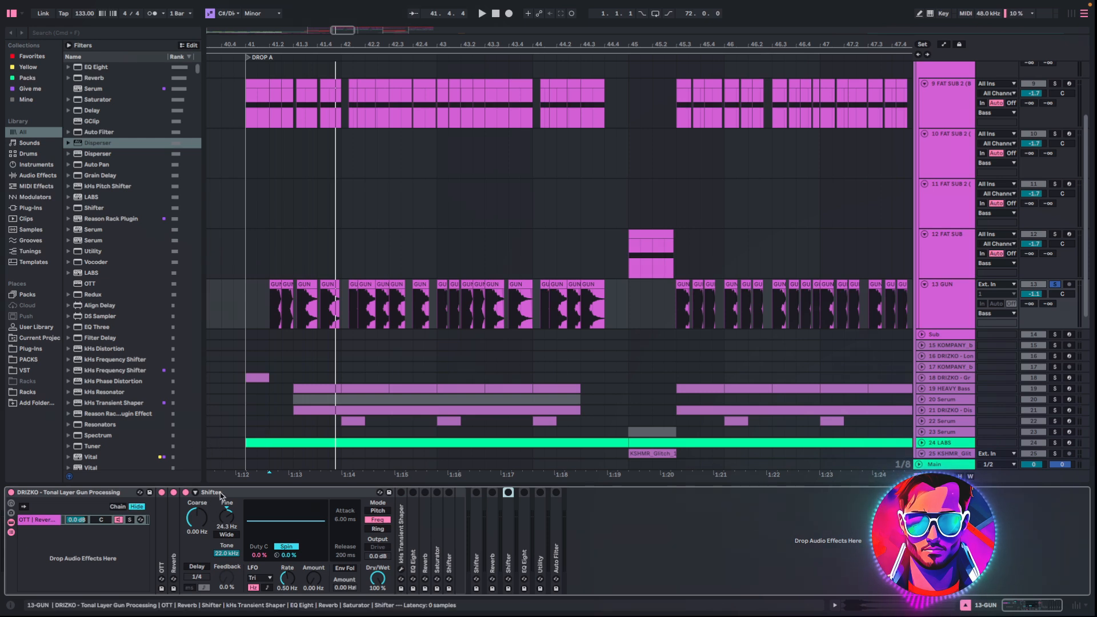
{"action": "left_click", "coordinate": [207, 506]}
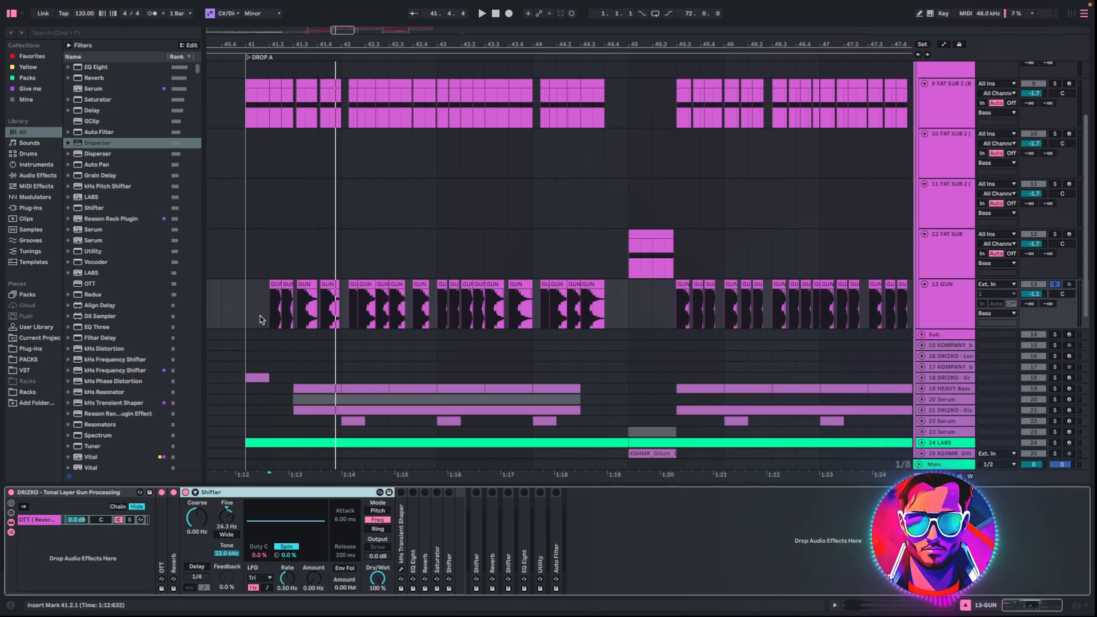
{"action": "left_click", "coordinate": [275, 325]}
{"action": "key", "text": "space"}
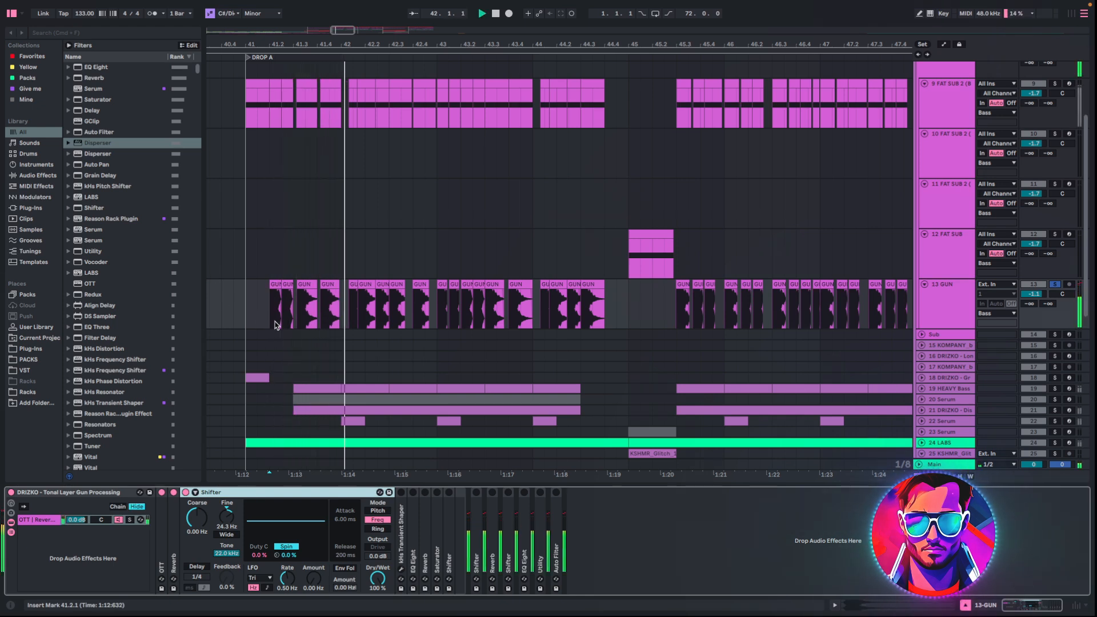
{"action": "key", "text": "space"}
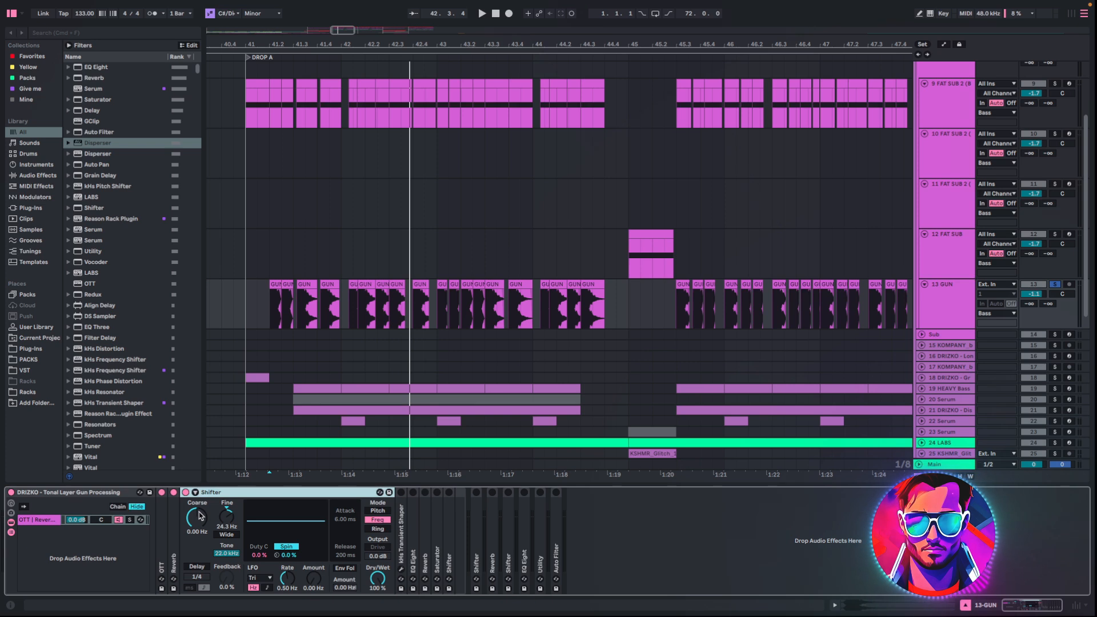
{"action": "double_click", "coordinate": [216, 494]}
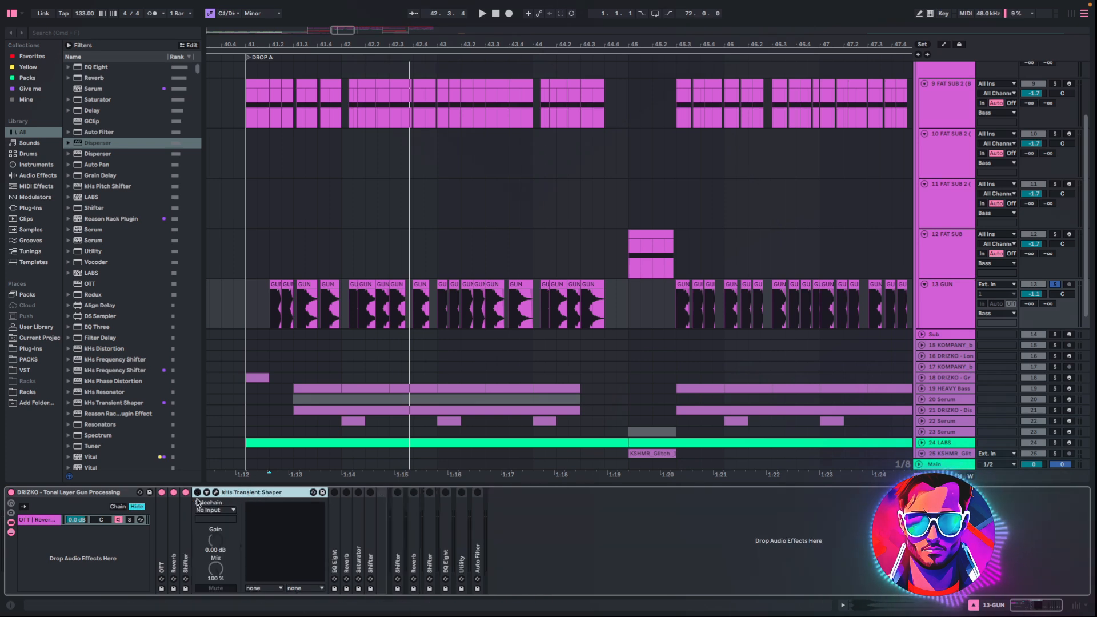
- Enable kHs Transient Shaper in the gun processing rack, open its plug-in window and audition the GUN clips with it
{"action": "left_click", "coordinate": [215, 492]}
{"action": "left_click_drag", "start_coordinate": [425, 218], "coordinate": [411, 190]}
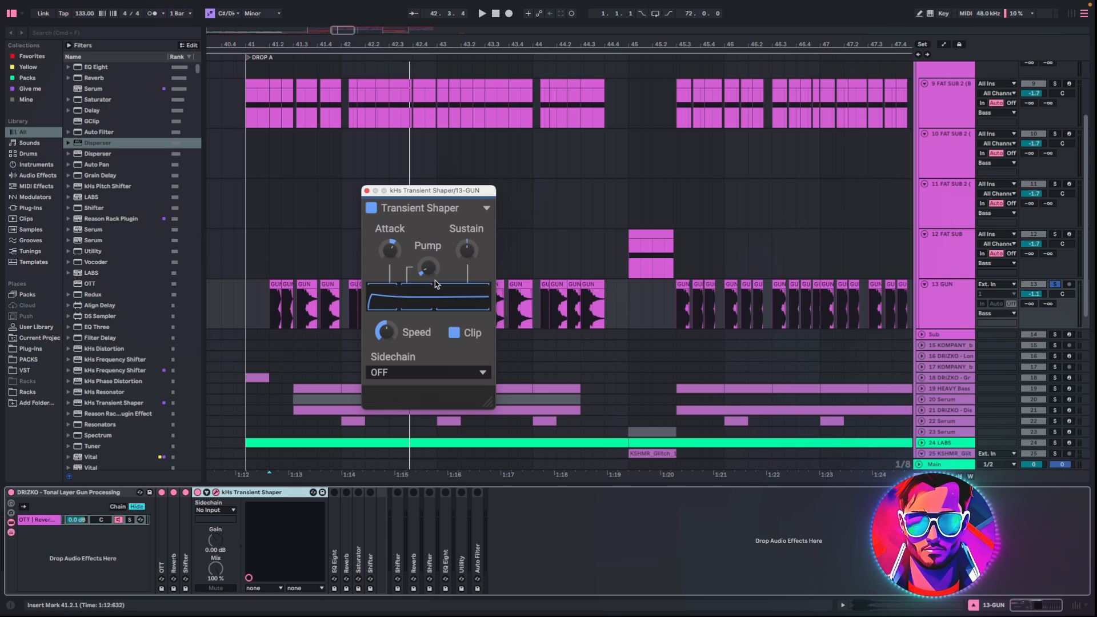
{"action": "key", "text": "space"}
{"action": "key", "text": "space"}
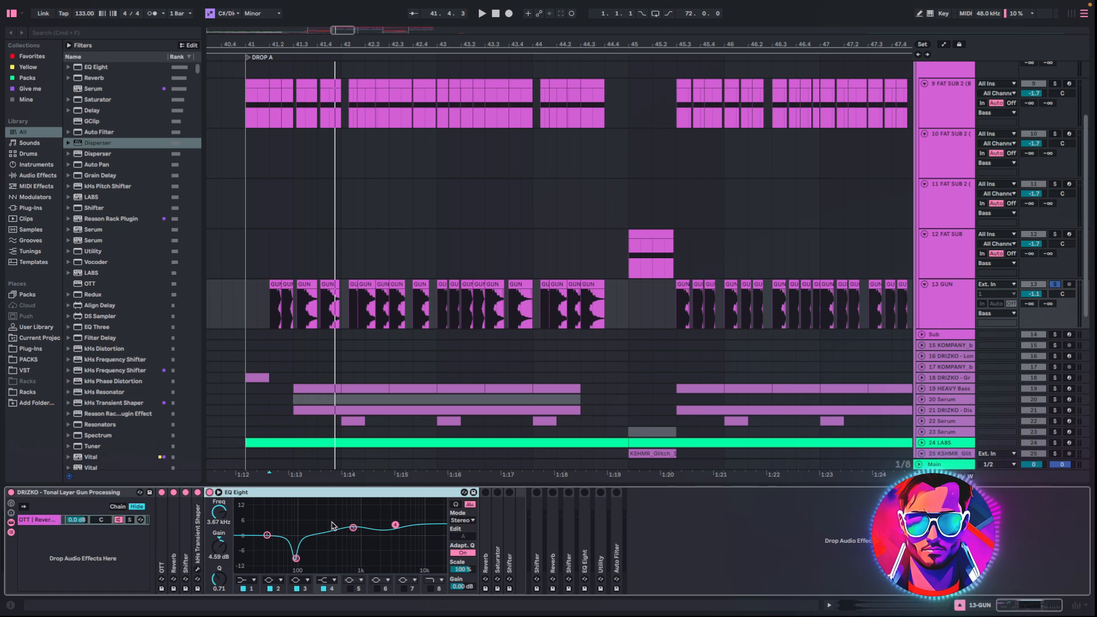
- Audition the GUN clips with the rack's EQ Eight and the Reverb following it enabled, and fold both devices
{"action": "key", "text": "space"}
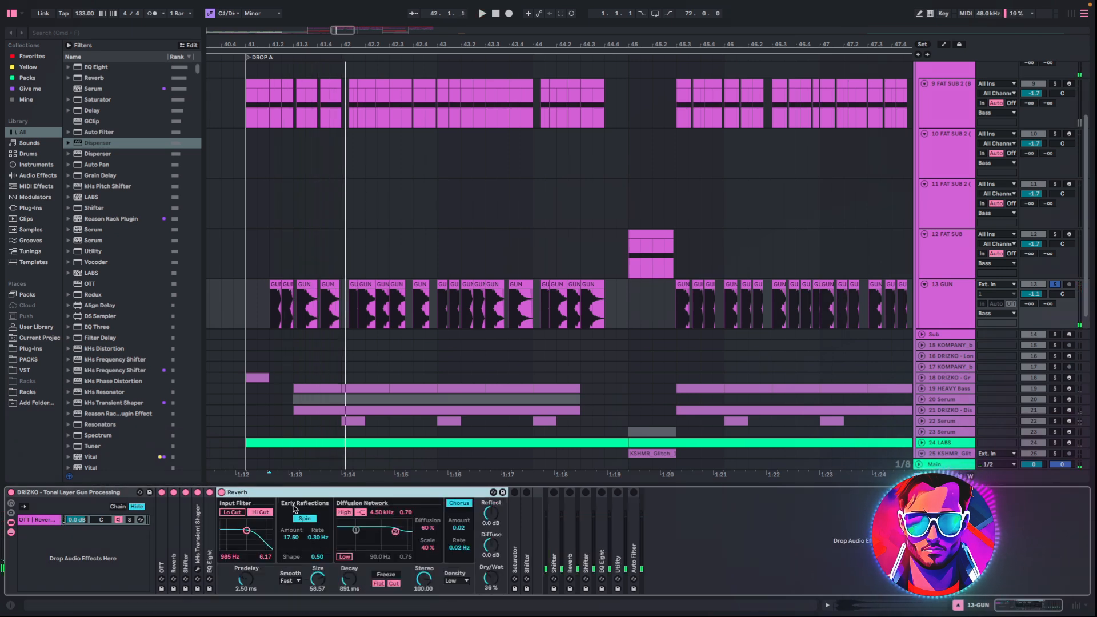
{"action": "key", "text": "space"}
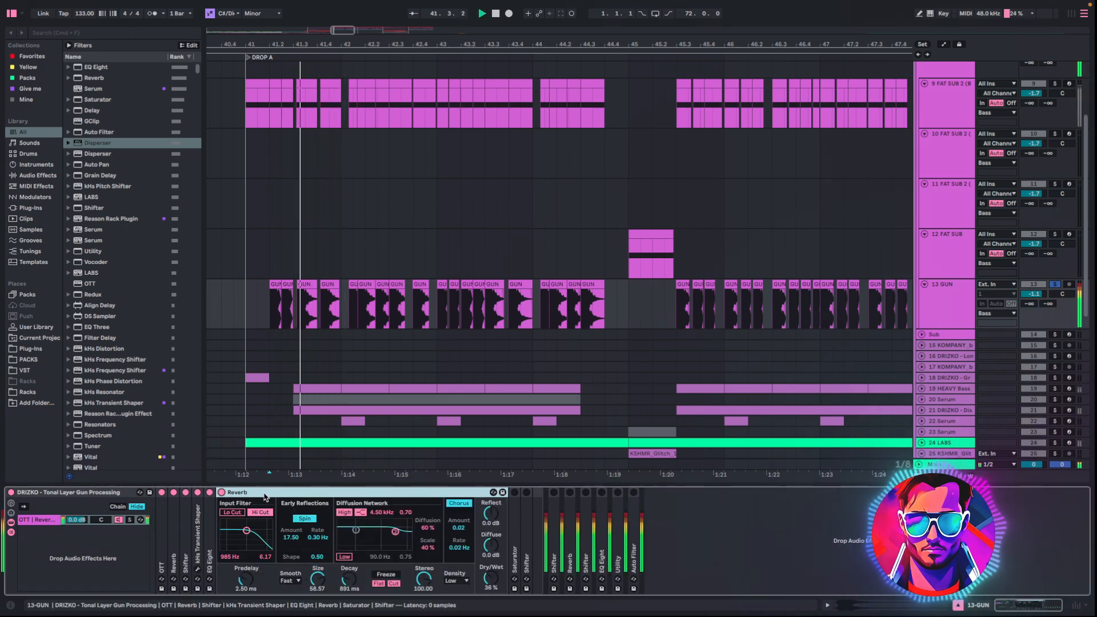
{"action": "key", "text": "space"}
{"action": "double_click", "coordinate": [257, 495]}
- Unfold and enable the Saturator in the gun processing rack, audition it and fold the device
{"action": "double_click", "coordinate": [234, 498]}
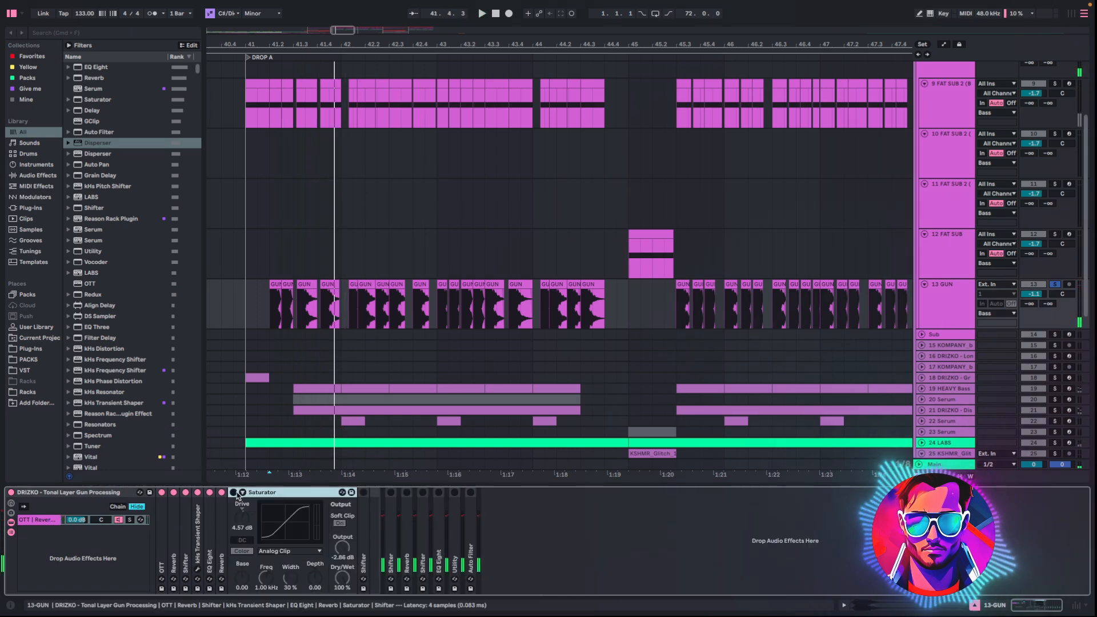
{"action": "left_click", "coordinate": [233, 493]}
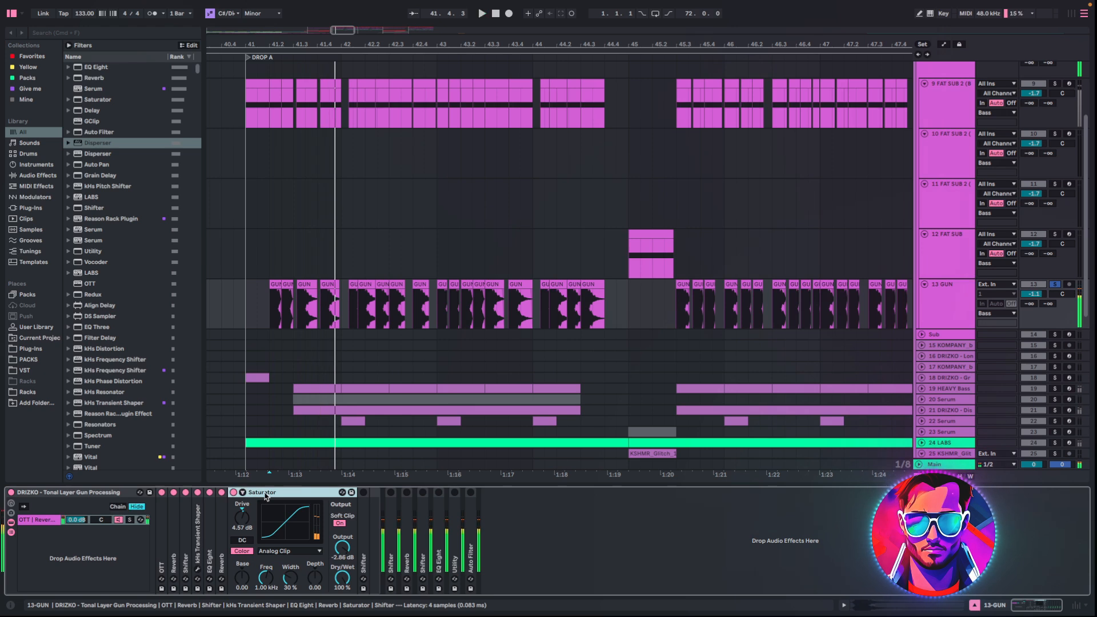
{"action": "double_click", "coordinate": [246, 495]}
- Enable the Shifter at the end of the rack, display its Fine automation and audition the GUN clips from 41.2
{"action": "double_click", "coordinate": [246, 496]}
{"action": "left_click", "coordinate": [245, 492]}
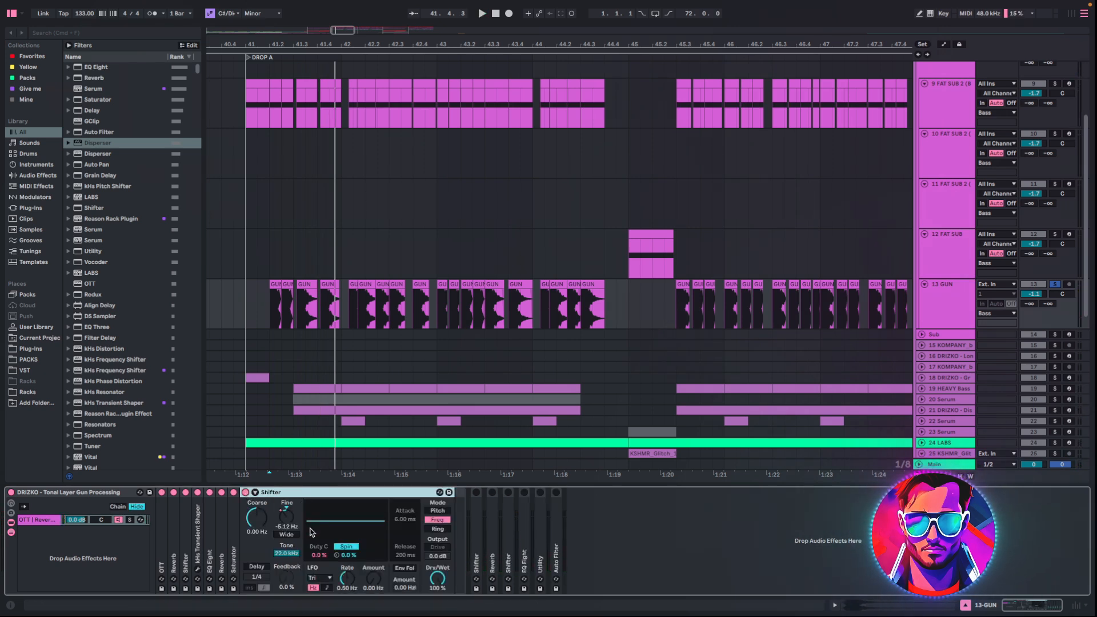
{"action": "key", "text": "a"}
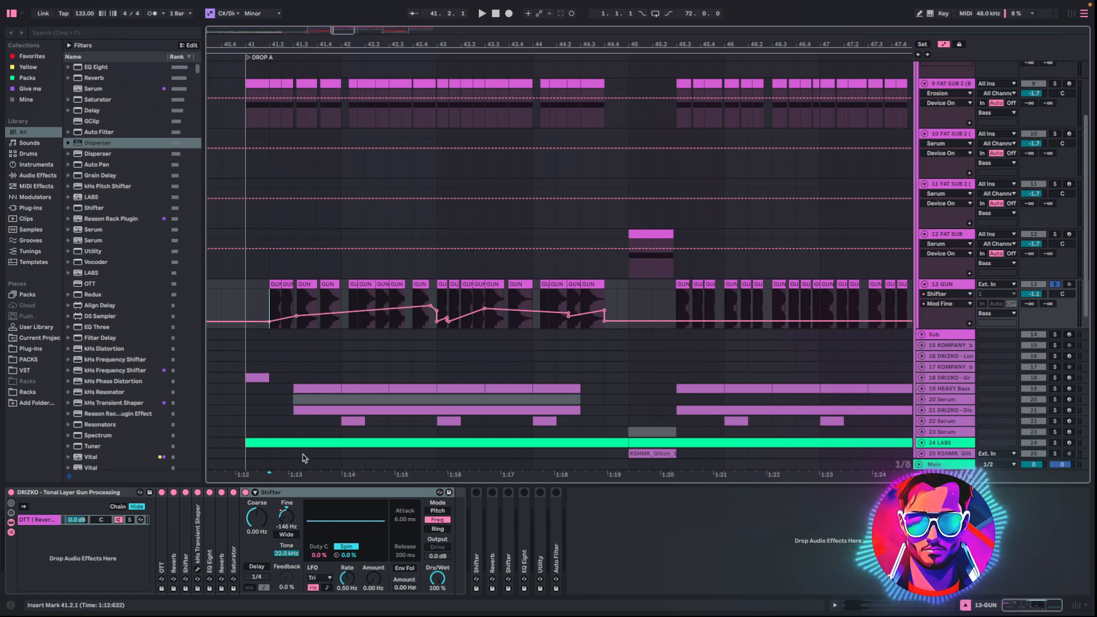
{"action": "key", "text": "space"}
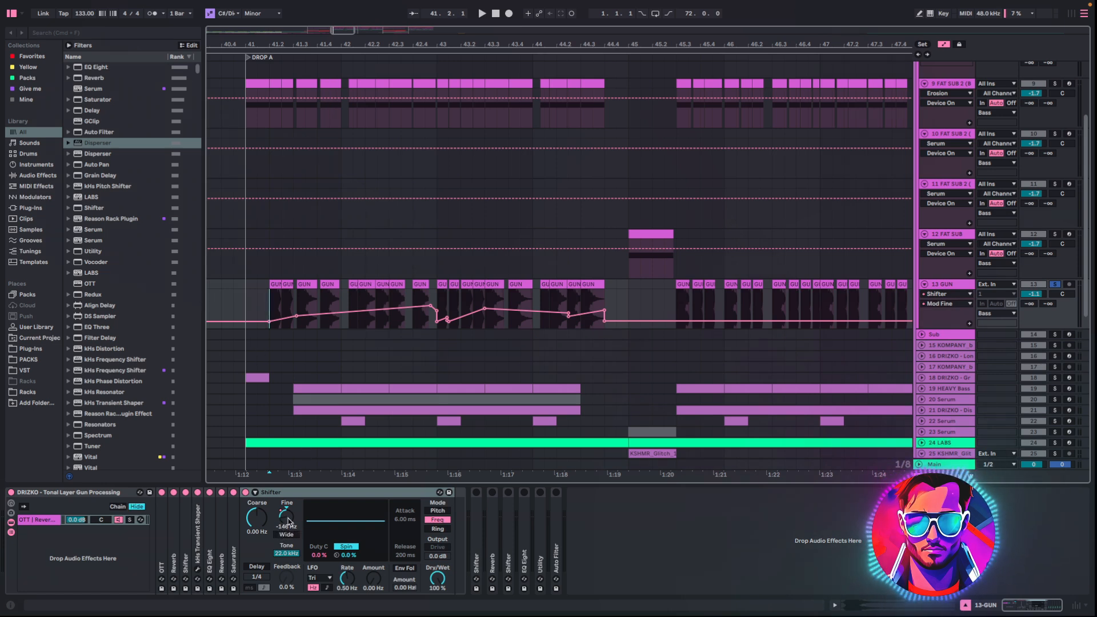
{"action": "key", "text": "space"}
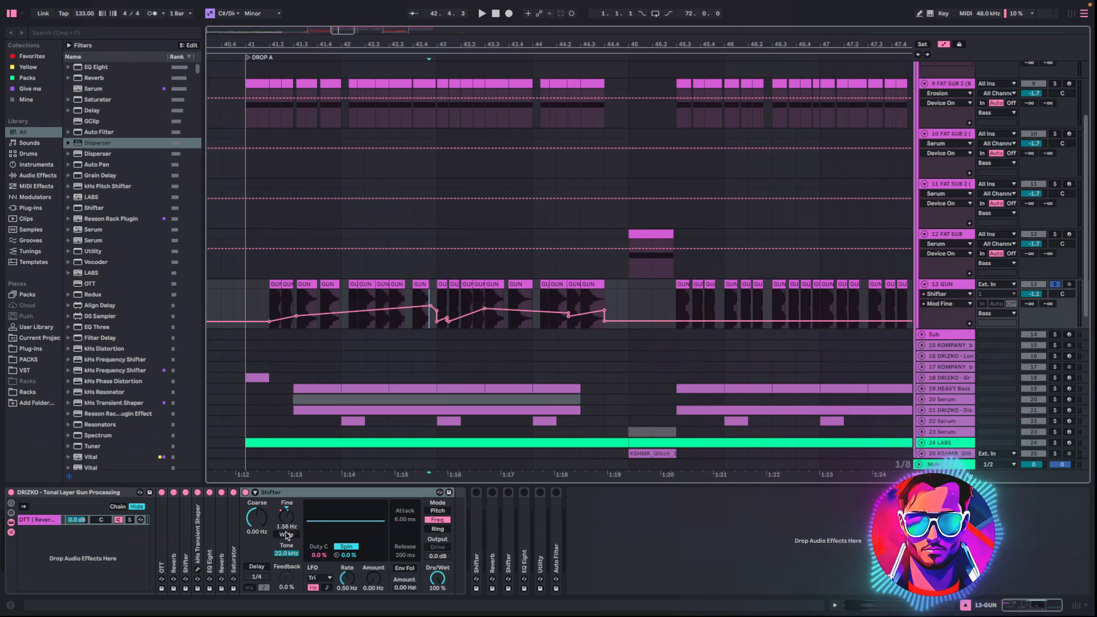
{"action": "key", "text": "space"}
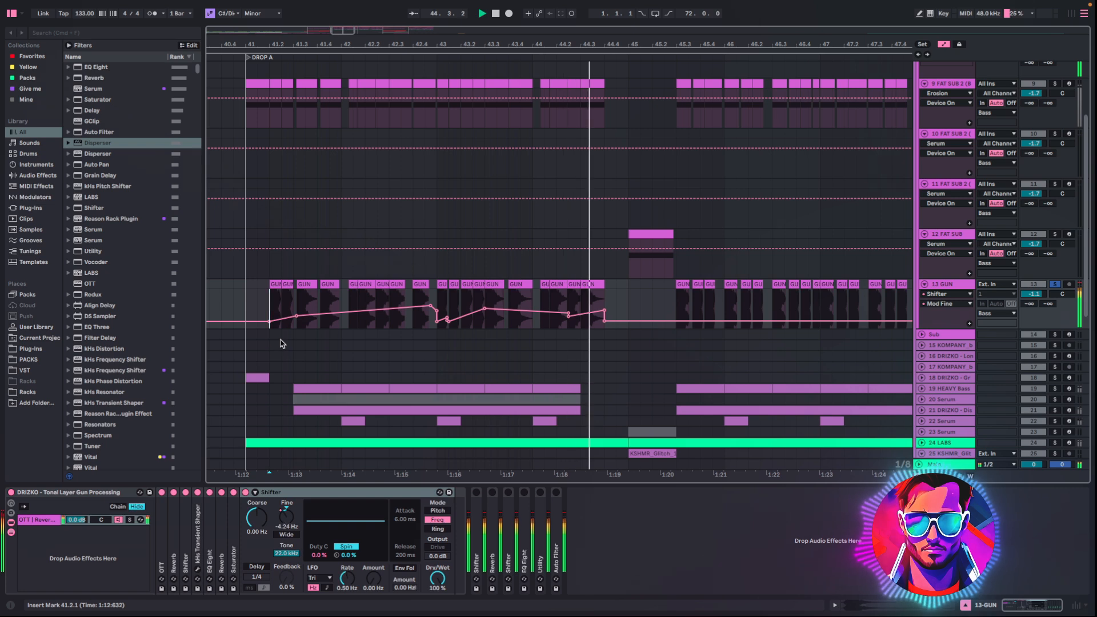
{"action": "key", "text": "space"}
- Play the second group of GUN clips in DROP A from 45.3 with the Shifter automation
{"action": "left_click", "coordinate": [678, 311]}
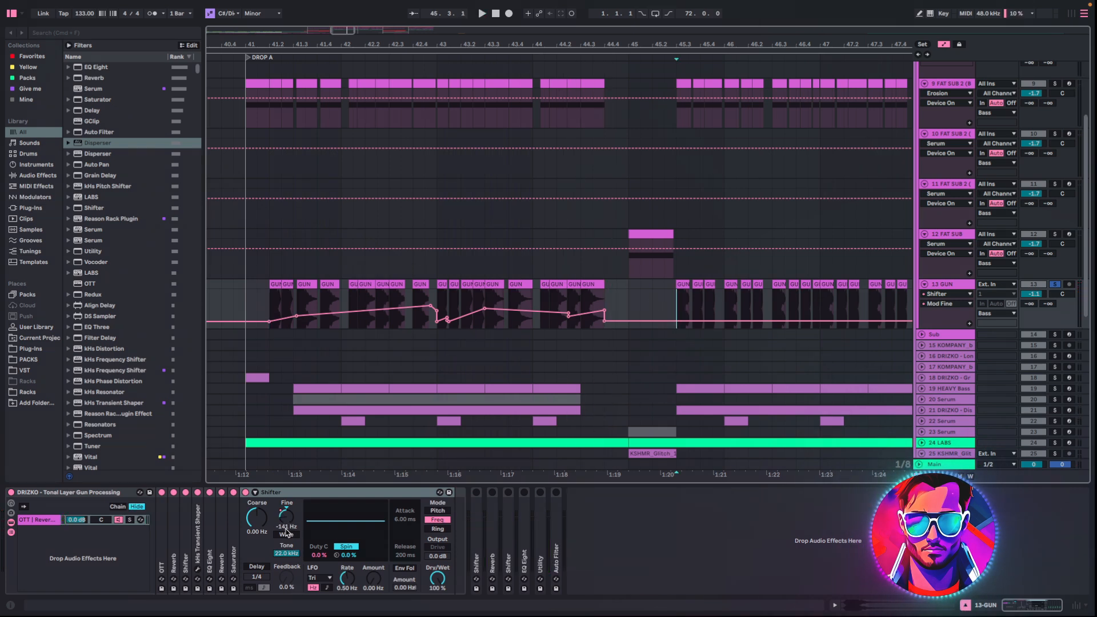
{"action": "key", "text": "space"}
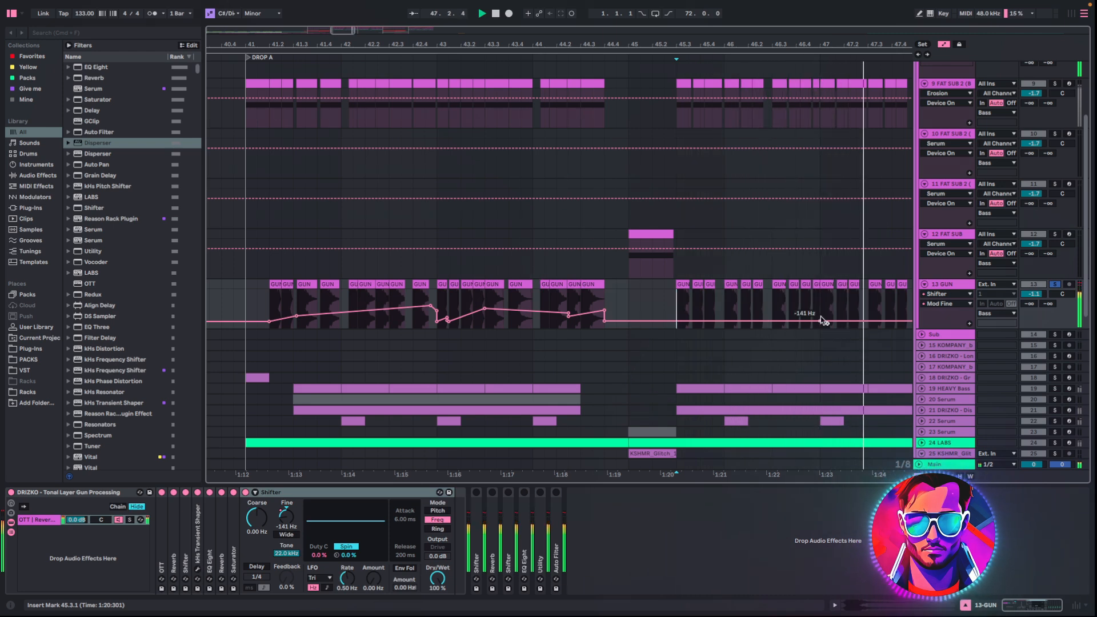
{"action": "key", "text": "space"}
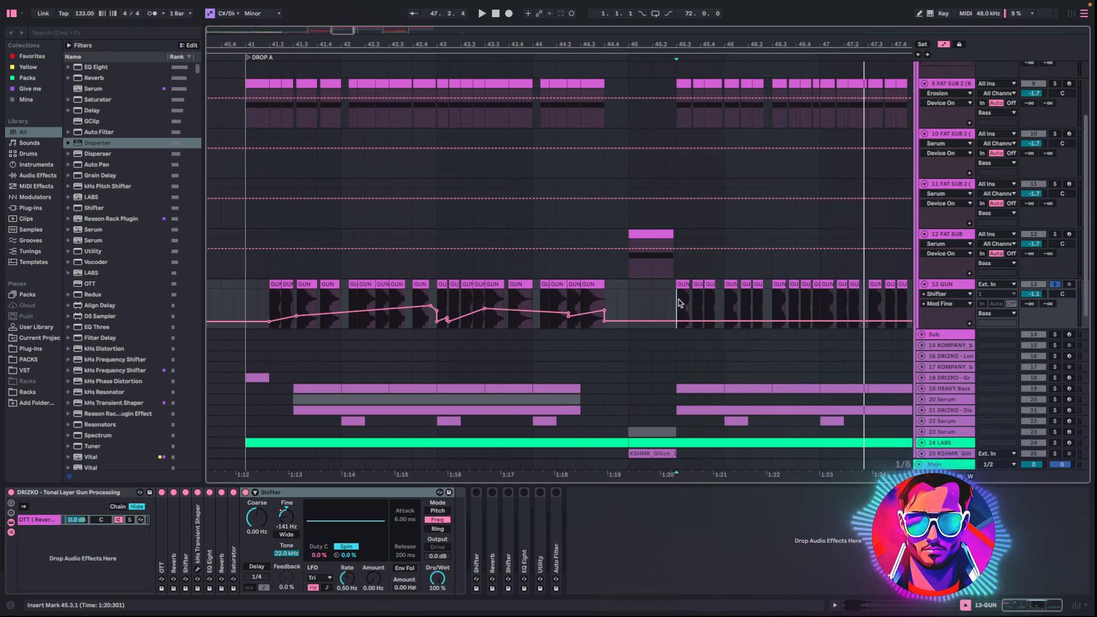
- Unfold and enable the first Shifter after the rack, and audition the GUN clips from 41.2 and from 45.3
{"action": "double_click", "coordinate": [476, 563]}
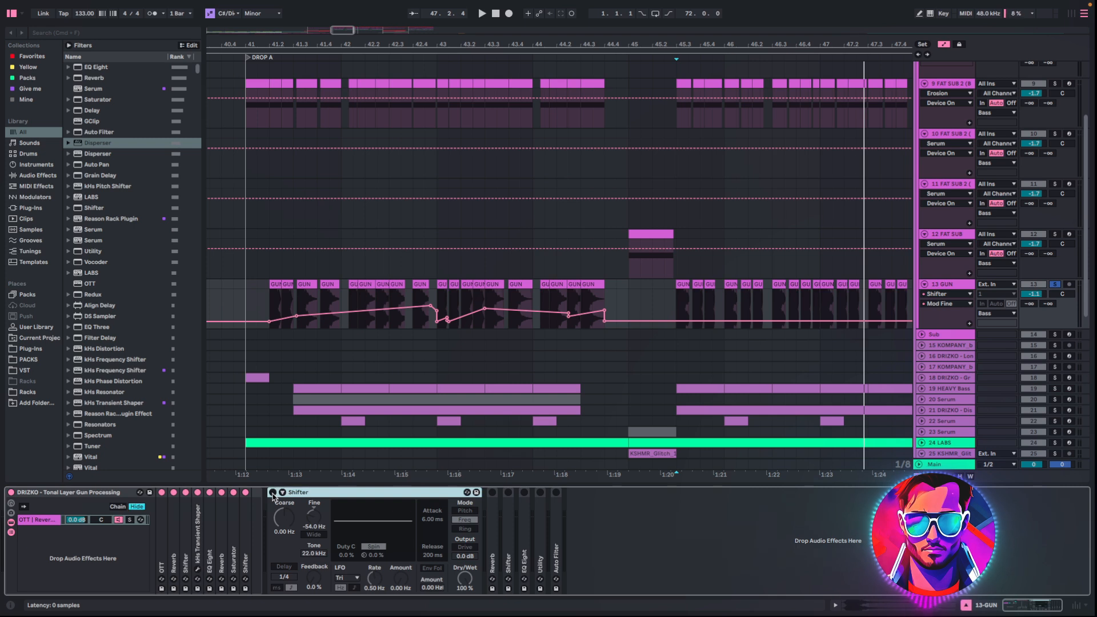
{"action": "left_click", "coordinate": [272, 492]}
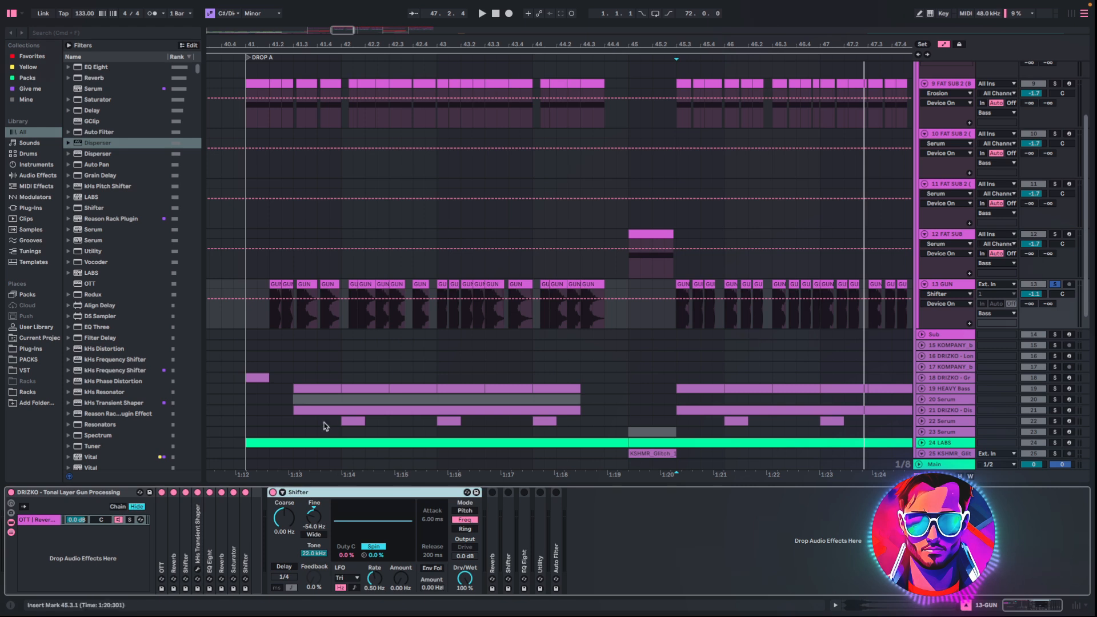
{"action": "left_click", "coordinate": [271, 320]}
{"action": "key", "text": "space"}
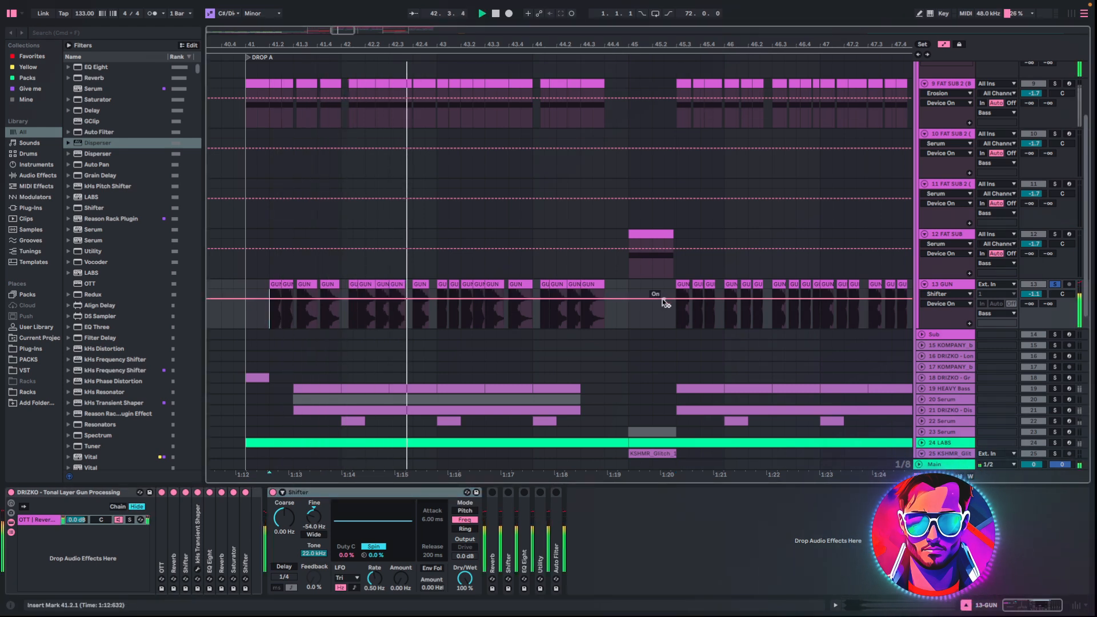
{"action": "left_click", "coordinate": [671, 318]}
{"action": "key", "text": "space"}
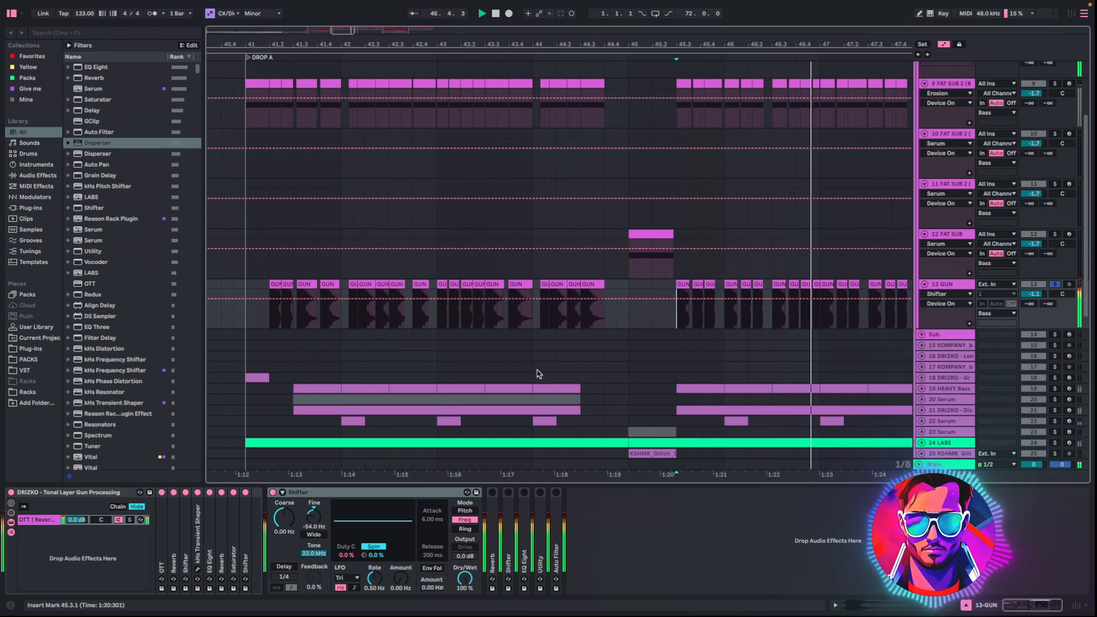
{"action": "key", "text": "space"}
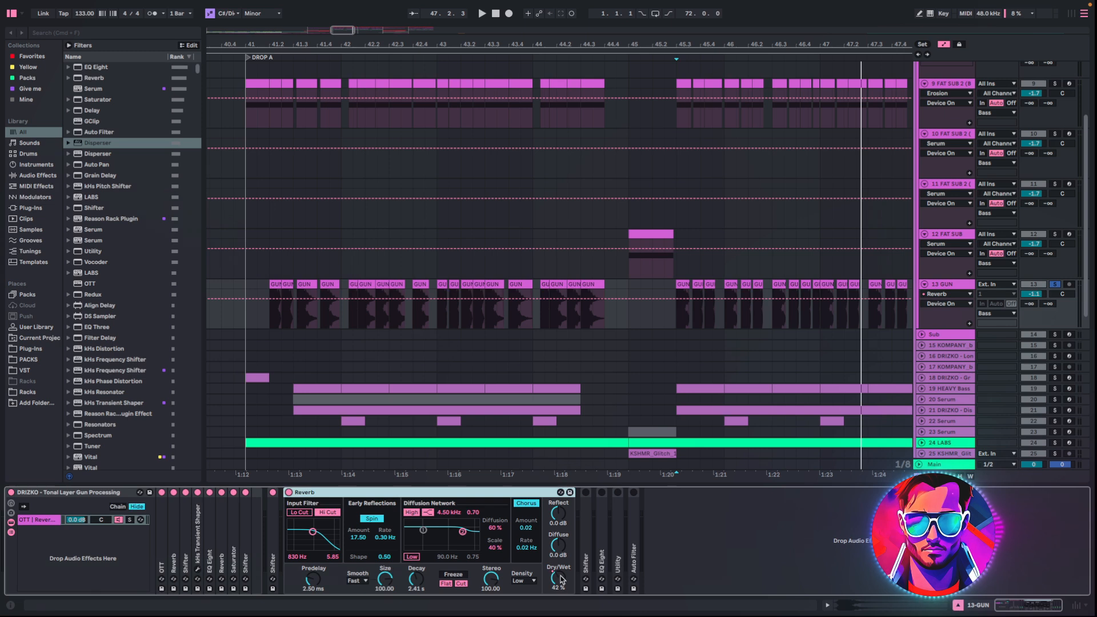
- Display the Dry/Wet automation of the Reverb after the rack and play the GUN clips from 41.2
{"action": "left_click", "coordinate": [559, 580]}
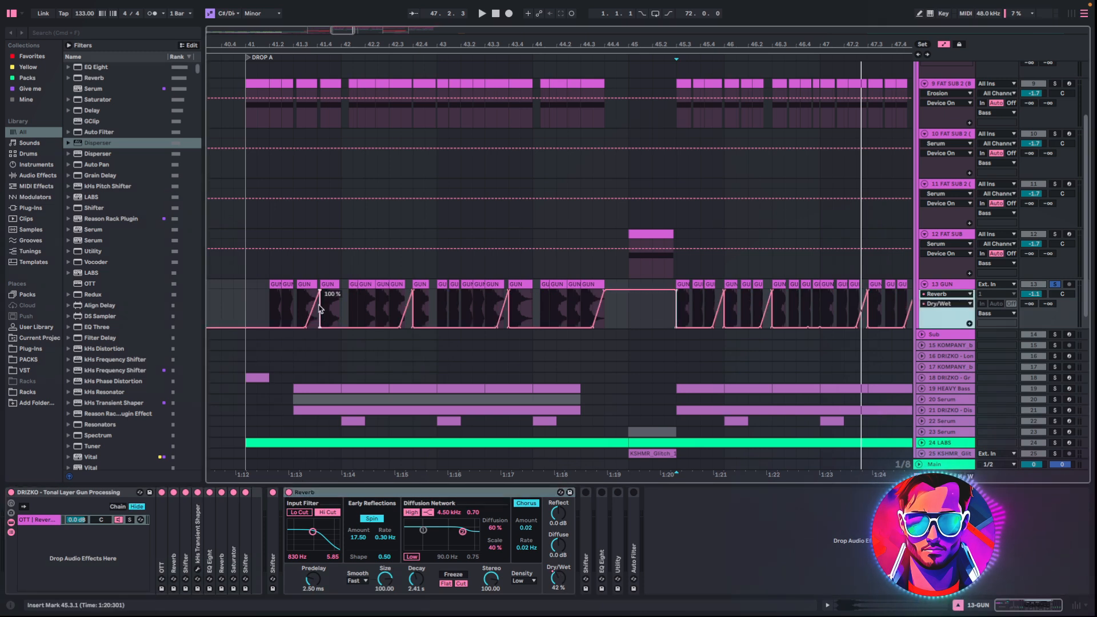
{"action": "left_click", "coordinate": [269, 314]}
{"action": "key", "text": "space"}
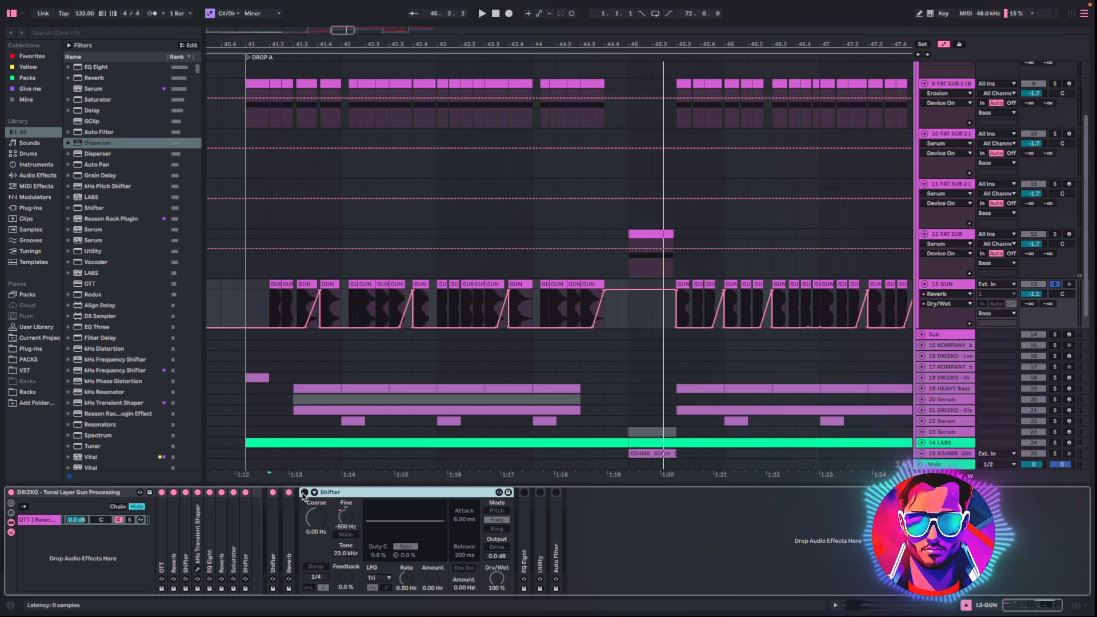
- Enable the Shifter following that Reverb, display its Fine automation and audition the GUN clips from 41.2
{"action": "left_click", "coordinate": [304, 492]}
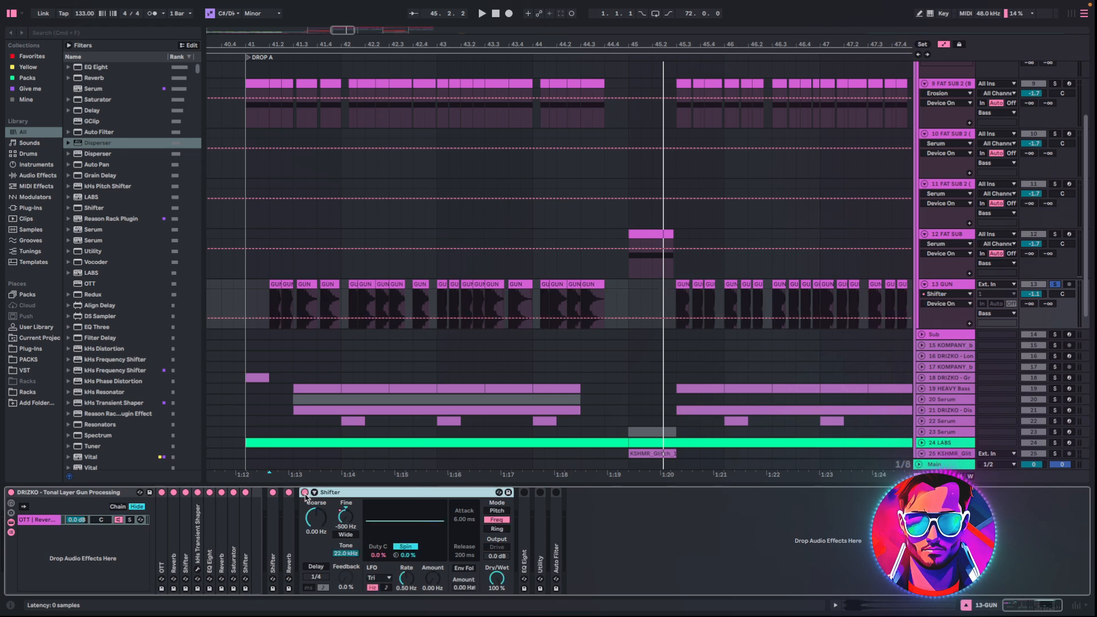
{"action": "left_click", "coordinate": [268, 308]}
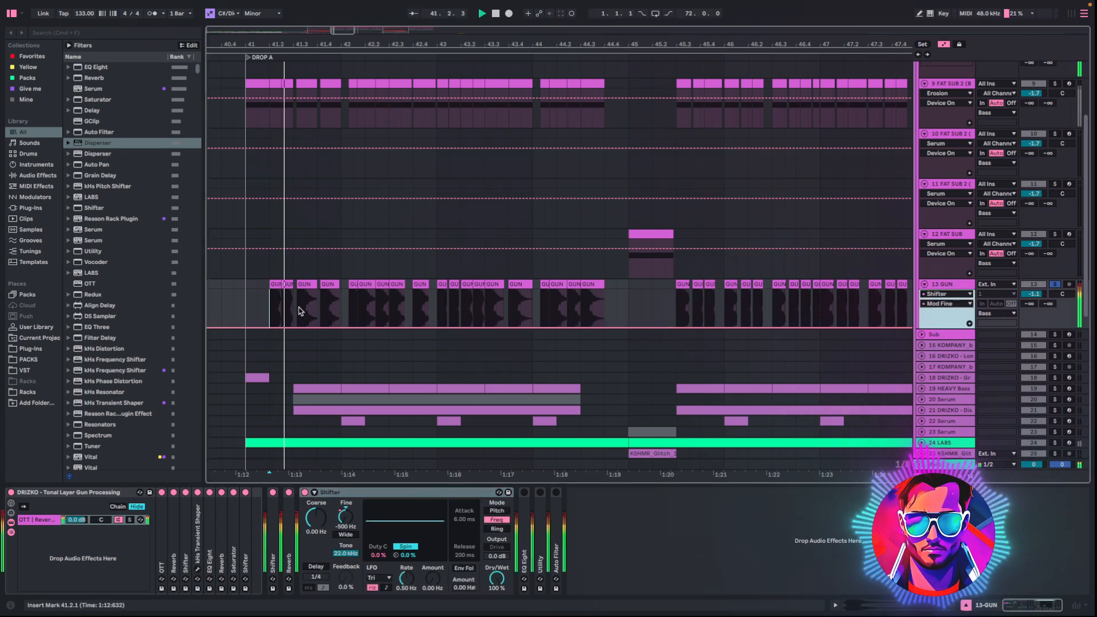
{"action": "key", "text": "space"}
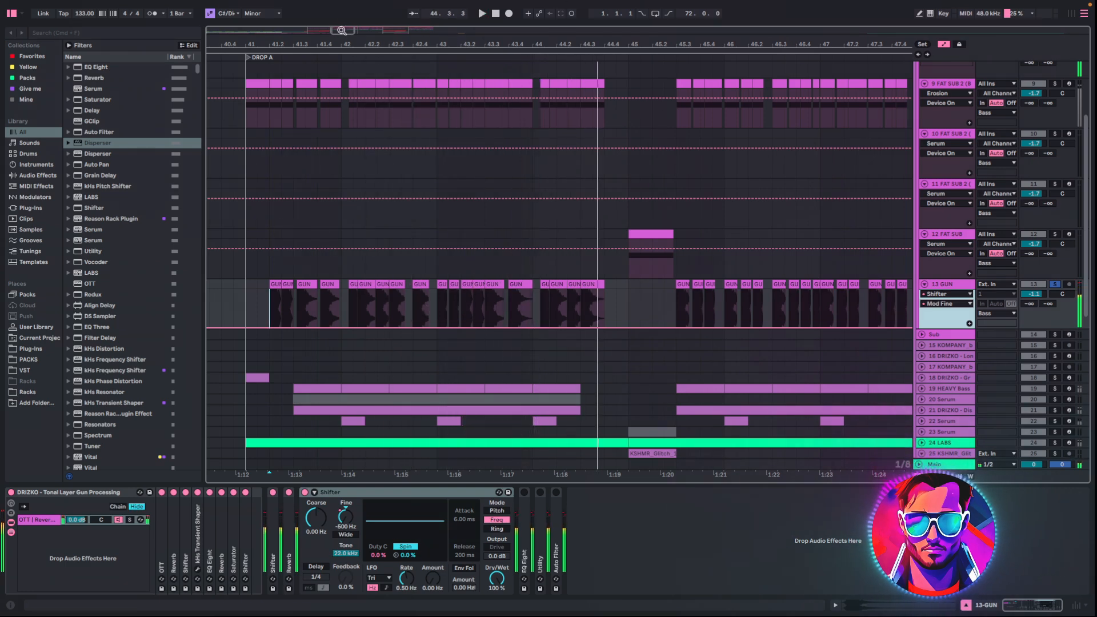
- Play the GUN clips in DROP B from 49.2 to hear the Shifter's Fine automation
{"action": "left_click_drag", "start_coordinate": [342, 31], "coordinate": [365, 30]}
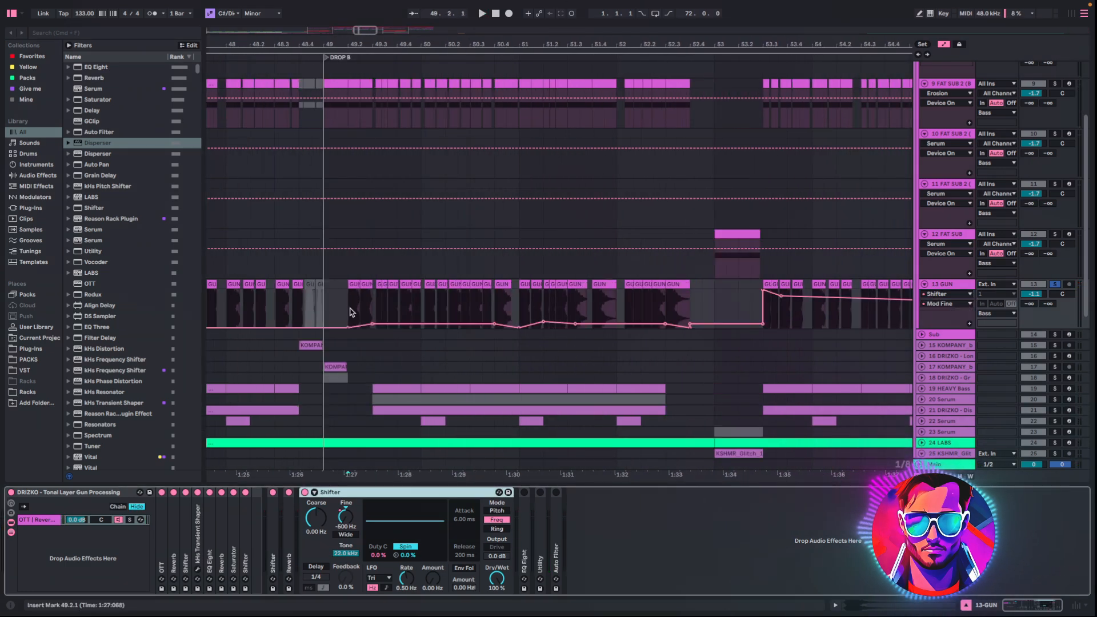
{"action": "left_click", "coordinate": [350, 309]}
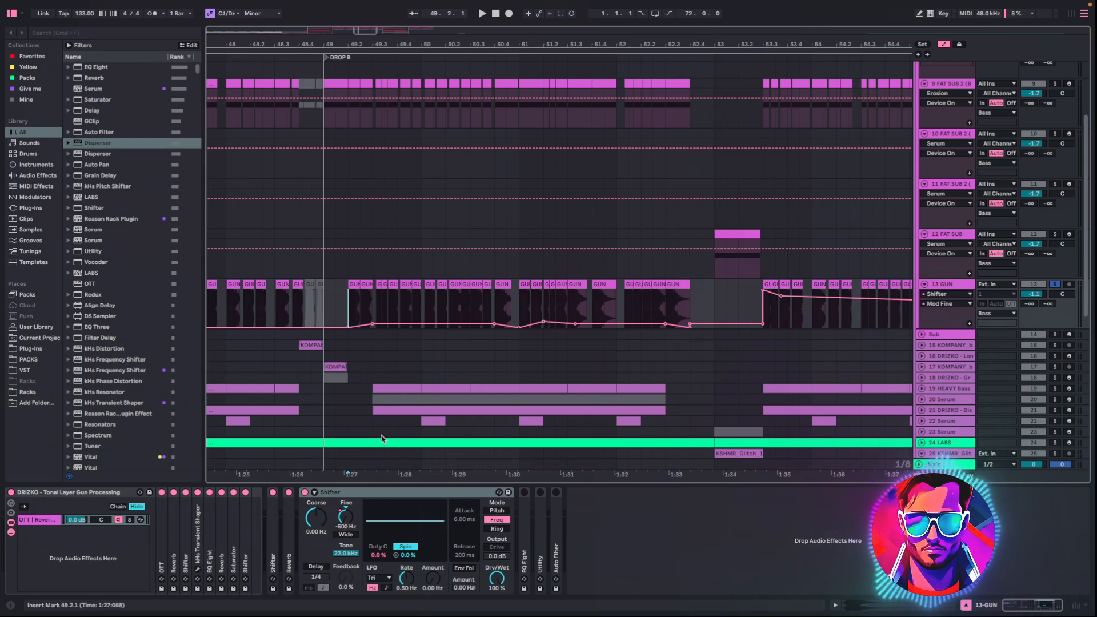
{"action": "key", "text": "space"}
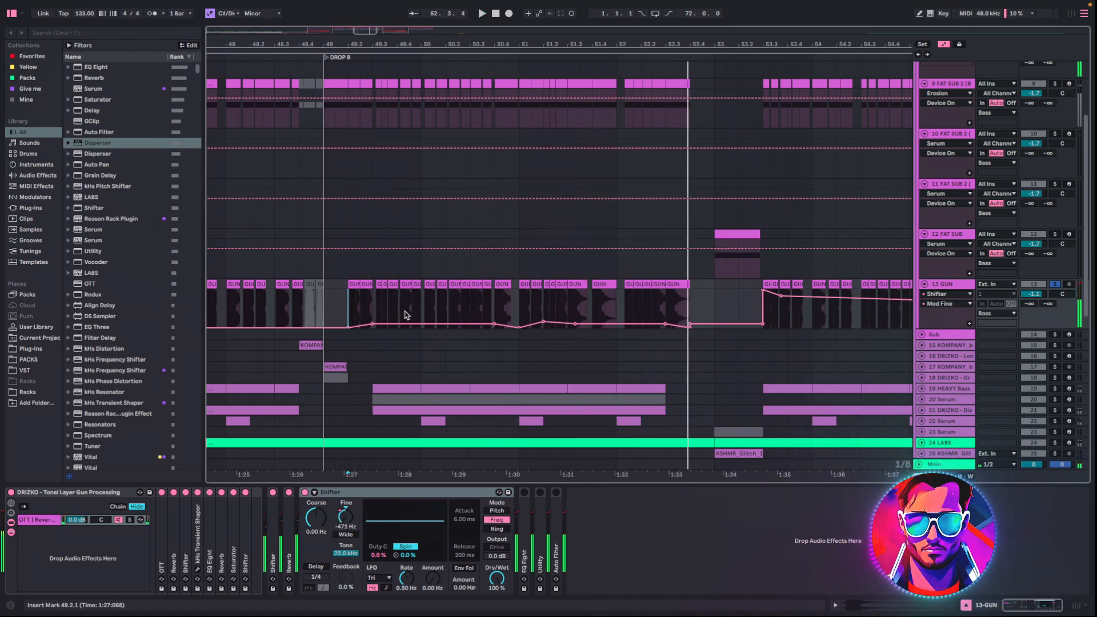
- Choose the Tonal Layer Gun Processing rack's Shifter for the GUN track's automation lane and play the clips in DROP B
{"action": "left_click", "coordinate": [936, 295]}
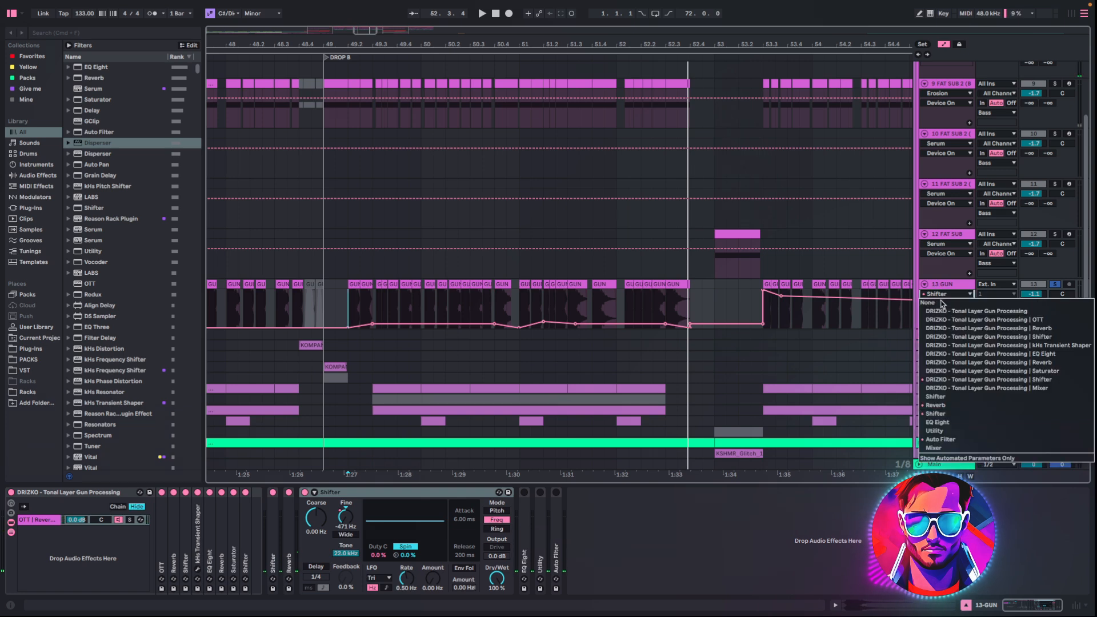
{"action": "left_click", "coordinate": [951, 379]}
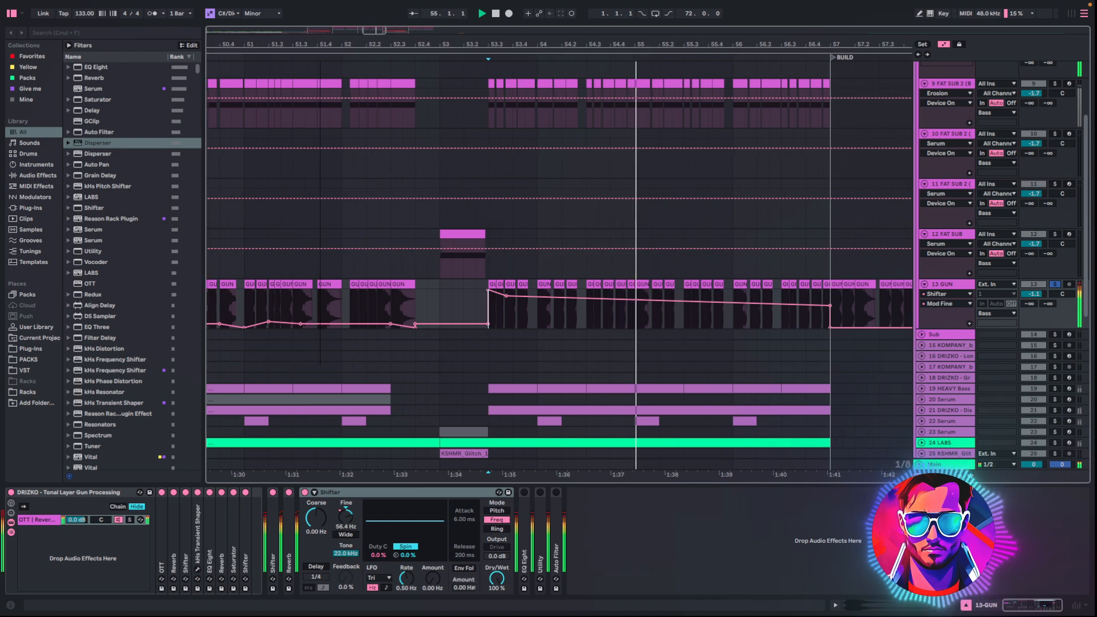
{"action": "scroll", "coordinate": [309, 328], "scroll_direction": "down", "scroll_amount": 3}
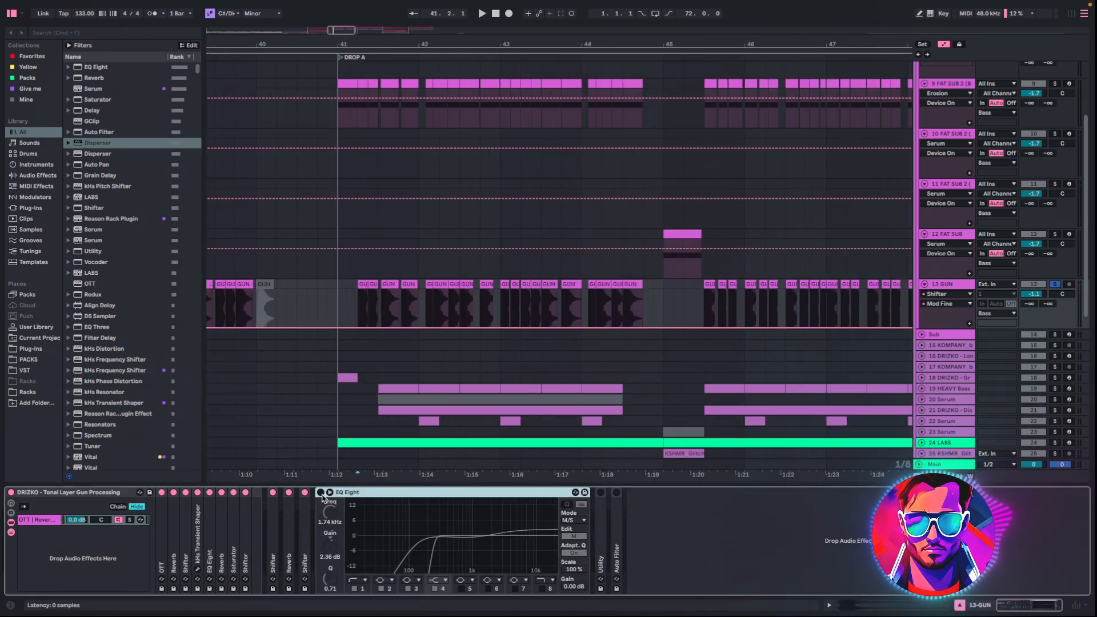
- Enable the EQ Eight after the Shifter on the GUN track and audition the clips from 41.2
{"action": "left_click", "coordinate": [377, 493]}
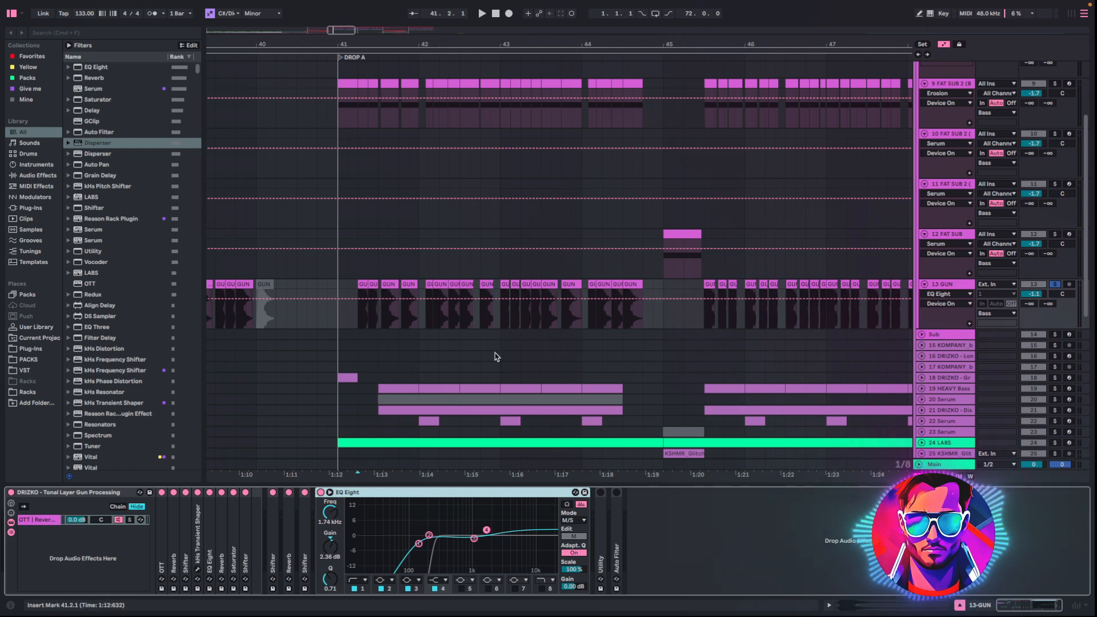
{"action": "key", "text": "space"}
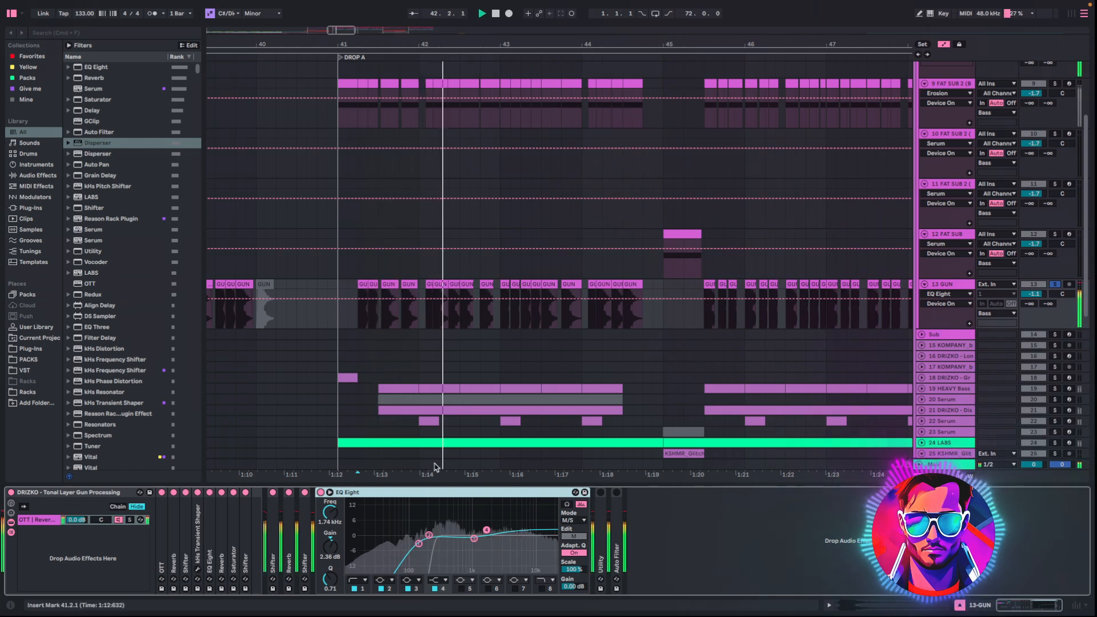
{"action": "key", "text": "space"}
- Fold the EQ Eight and enable the Utility and Auto Filter at the end of the GUN chain
{"action": "double_click", "coordinate": [345, 494]}
{"action": "double_click", "coordinate": [344, 495]}
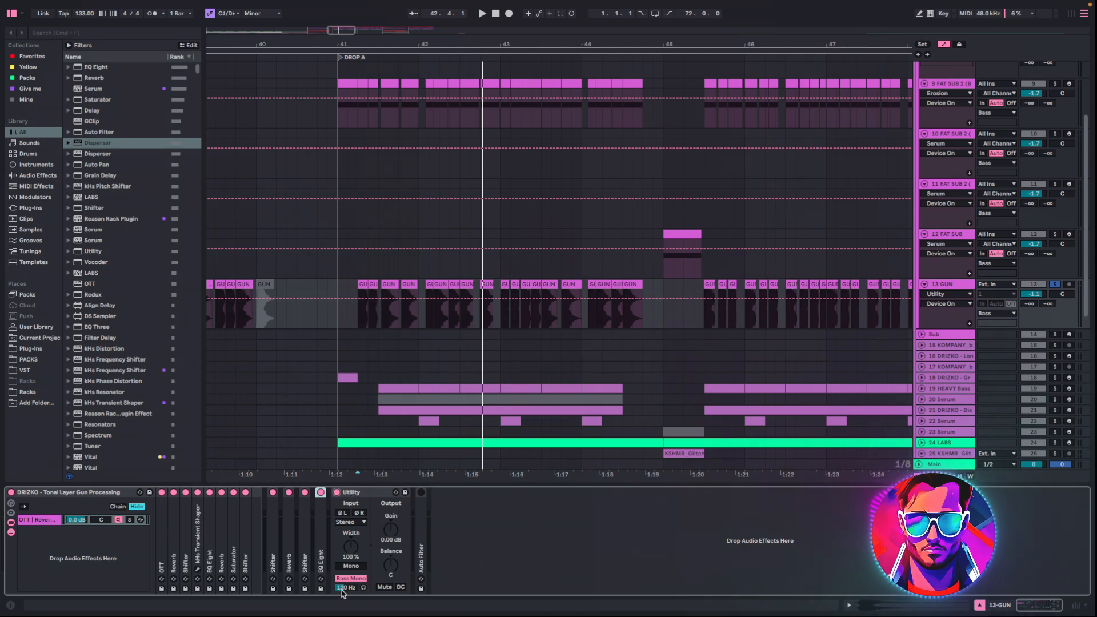
{"action": "double_click", "coordinate": [421, 532]}
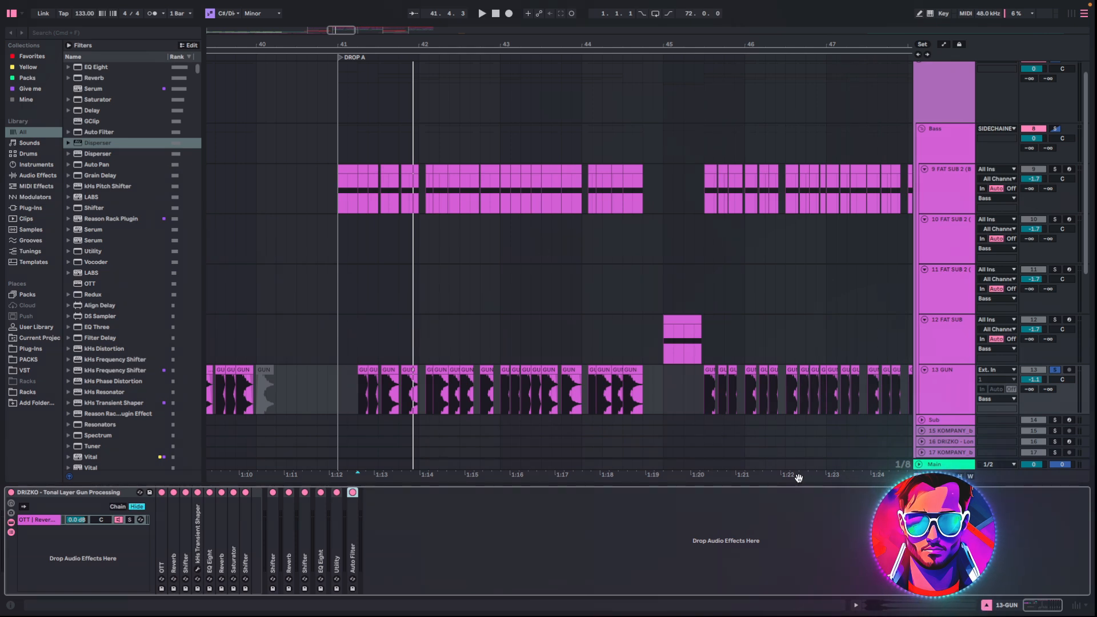
- Disable all effects after Serum in the FAT SUB 2 (Bouncy) rack and play its clips from 41.1
{"action": "left_click", "coordinate": [358, 189]}
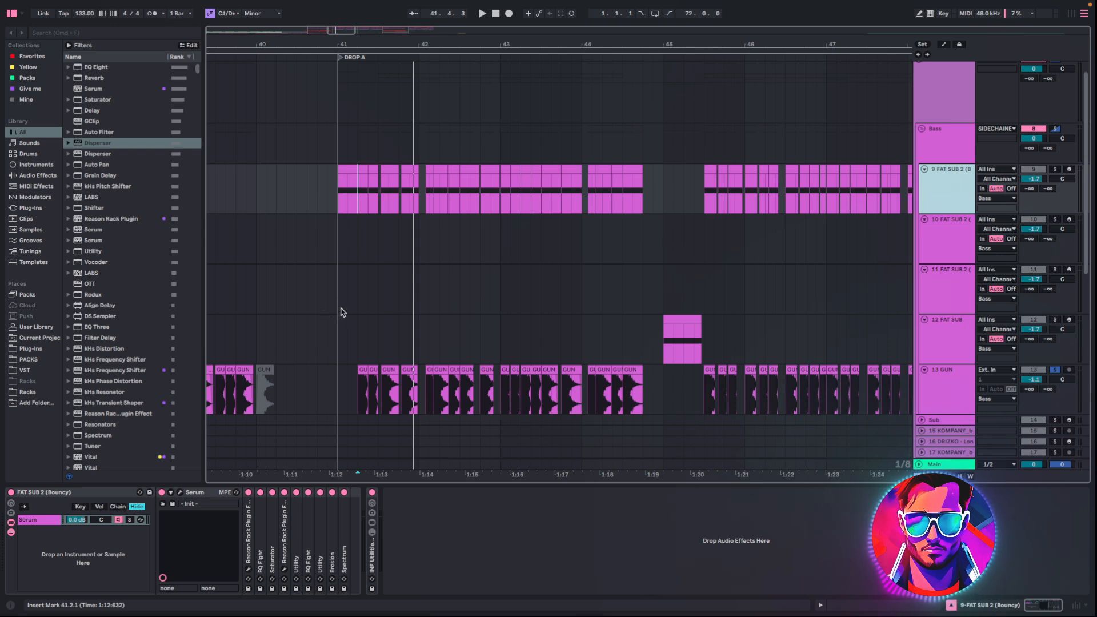
{"action": "left_click", "coordinate": [348, 495]}
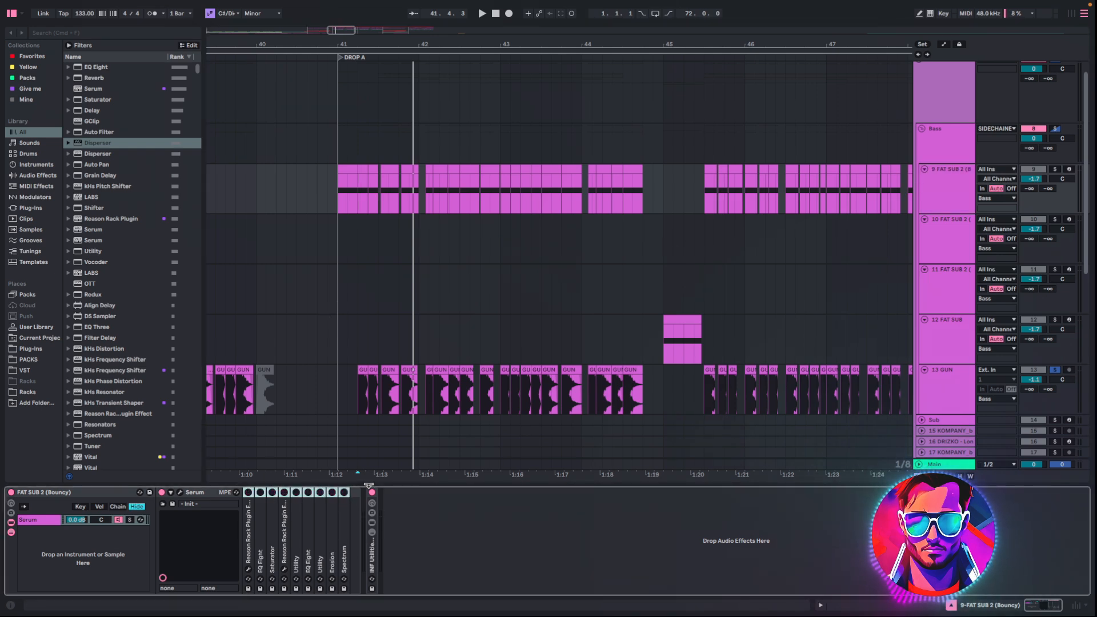
{"action": "left_click", "coordinate": [356, 205]}
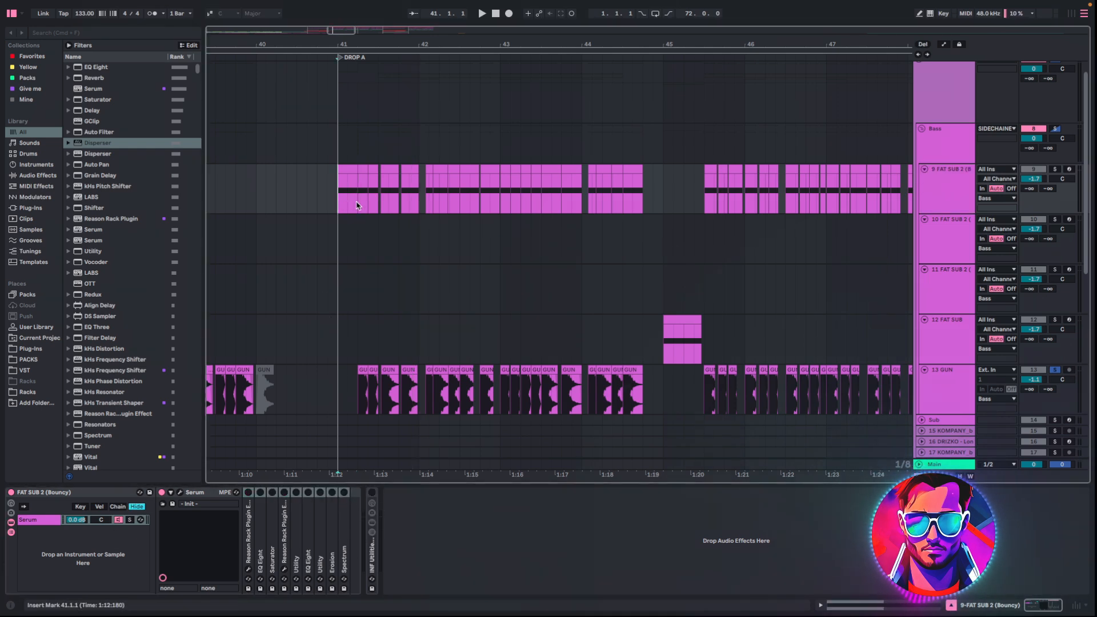
{"action": "key", "text": "space"}
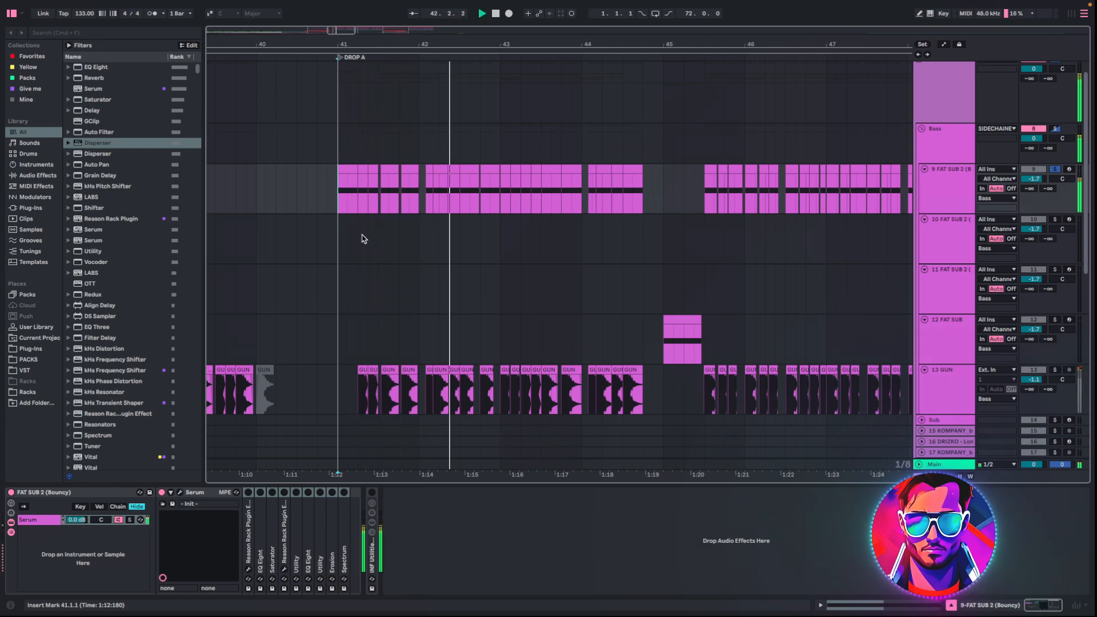
{"action": "key", "text": "space"}
- Open the FAT SUB 2 Serum editor and examine the LFO 2 and LFO 3 shapes
{"action": "left_click", "coordinate": [179, 491]}
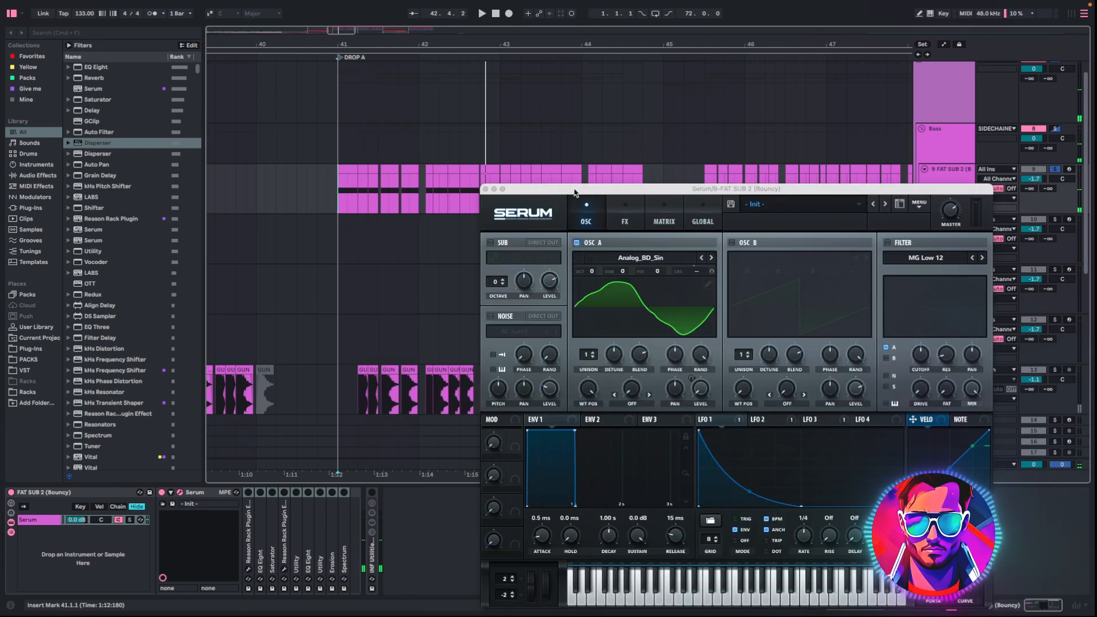
{"action": "left_click_drag", "start_coordinate": [574, 193], "coordinate": [424, 104]}
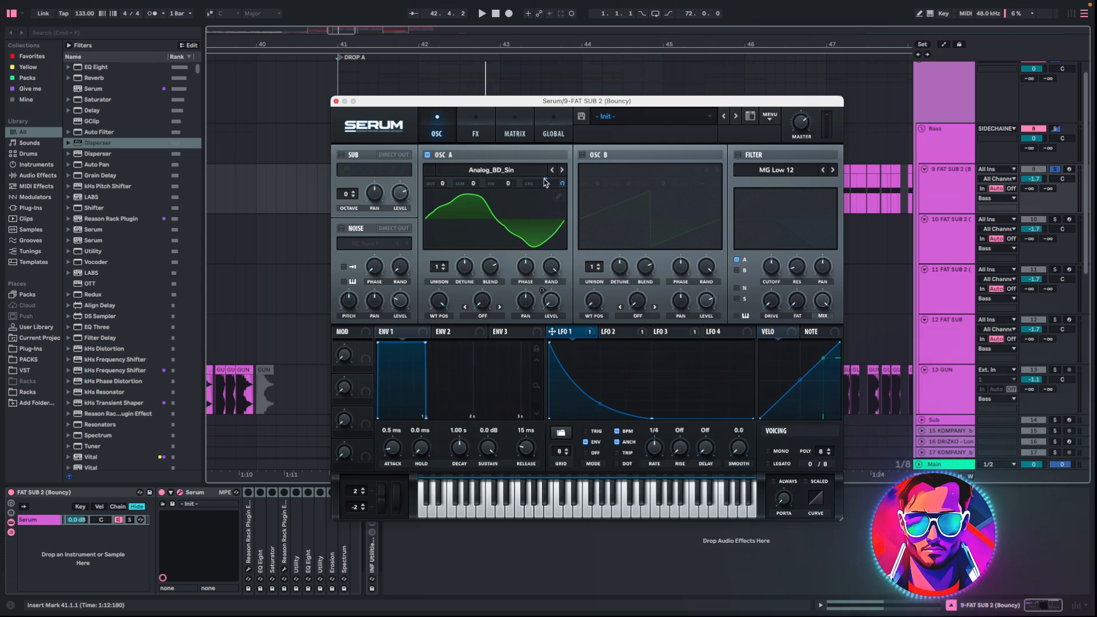
{"action": "left_click", "coordinate": [609, 332]}
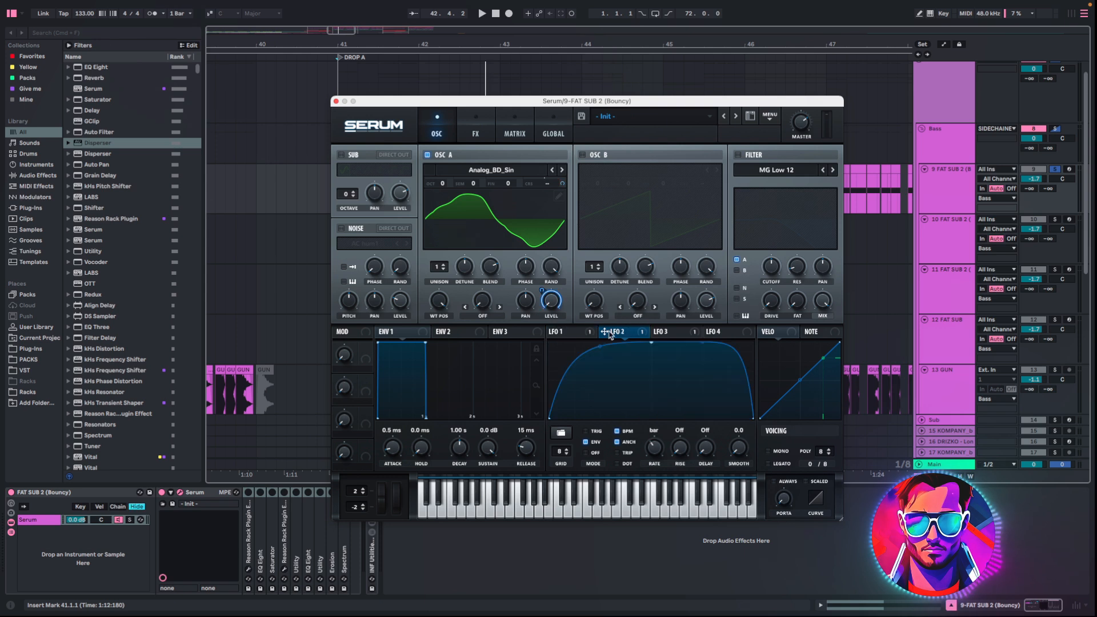
{"action": "left_click", "coordinate": [668, 333]}
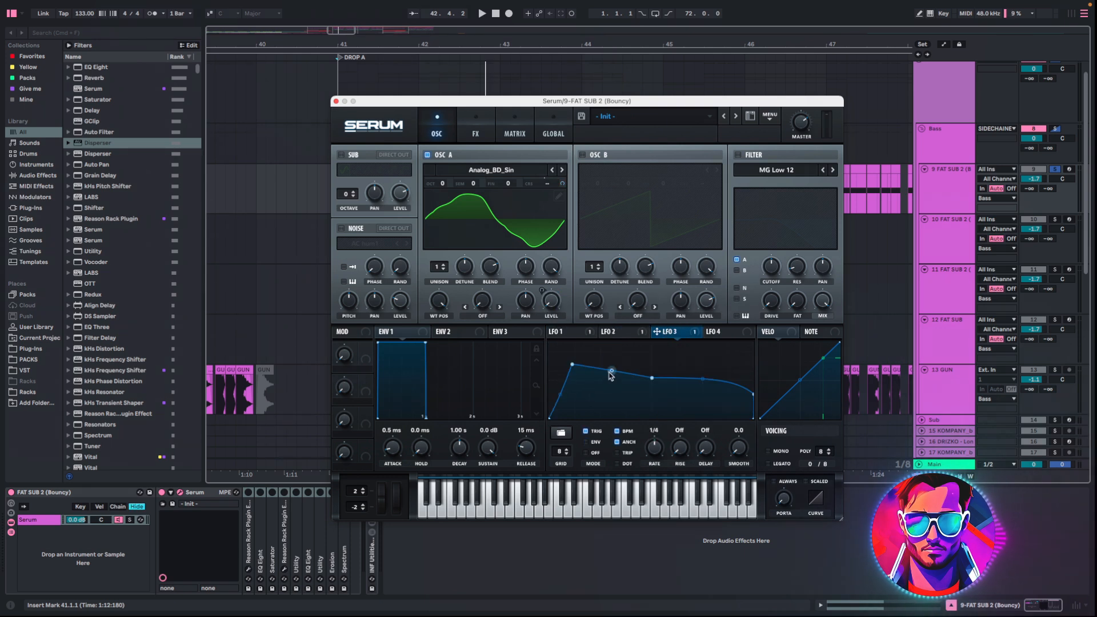
- Display Serum's modulation matrix, play the FAT SUB 2 clips from 41.1 and close the editor
{"action": "left_click", "coordinate": [514, 129]}
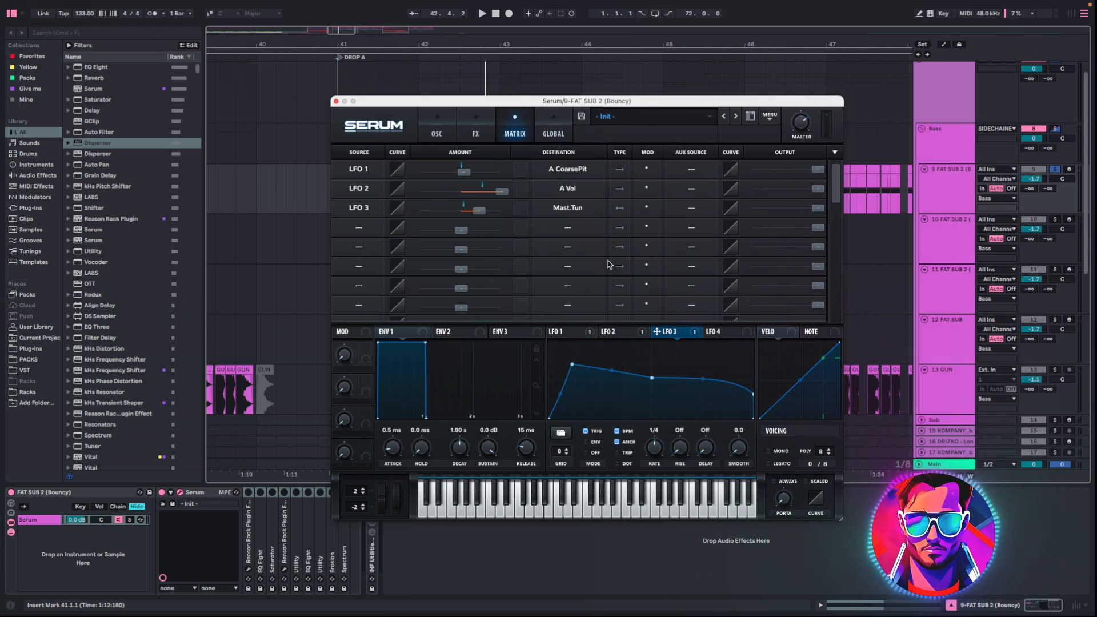
{"action": "key", "text": "space"}
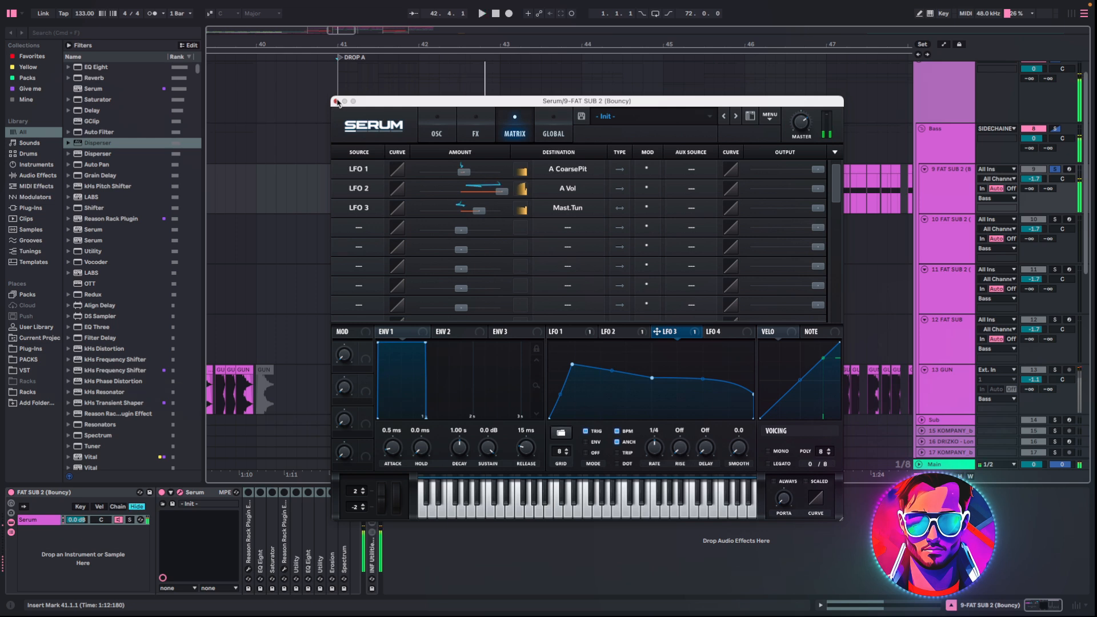
{"action": "left_click", "coordinate": [337, 102]}
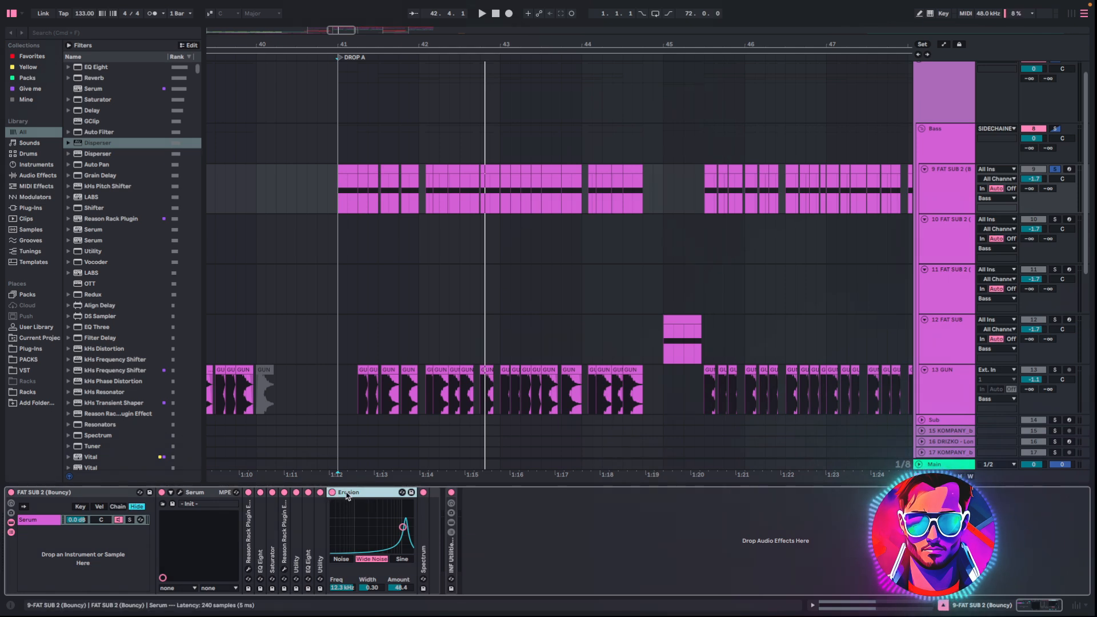
- Compare the FAT SUB 2 clips from 41.1 with Erosion bypassed and switched back on
{"action": "key", "text": "space"}
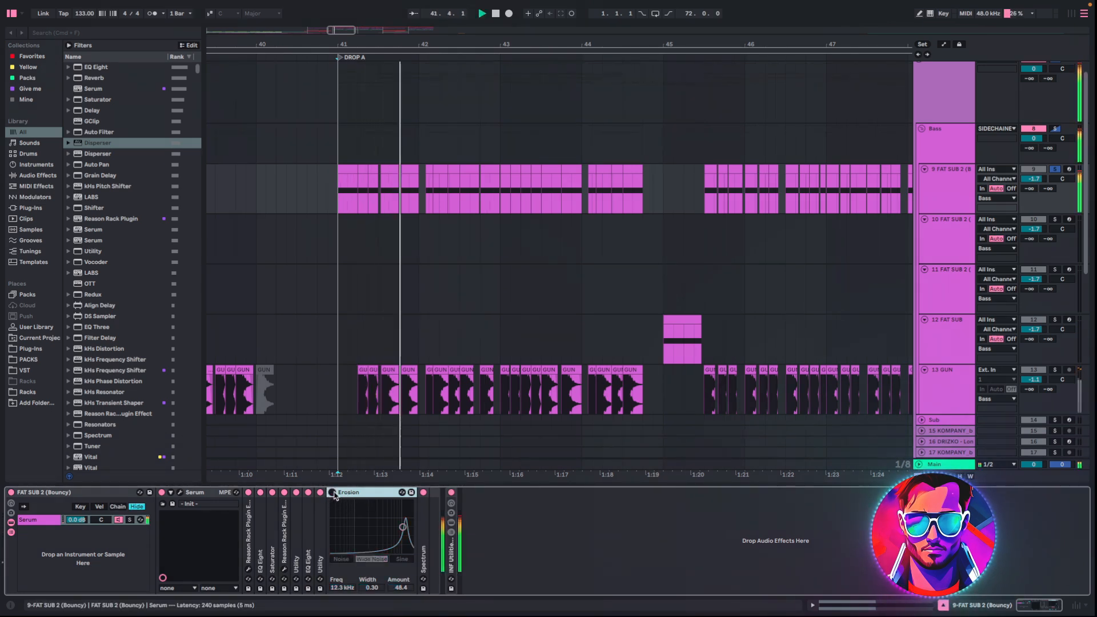
{"action": "left_click", "coordinate": [333, 492]}
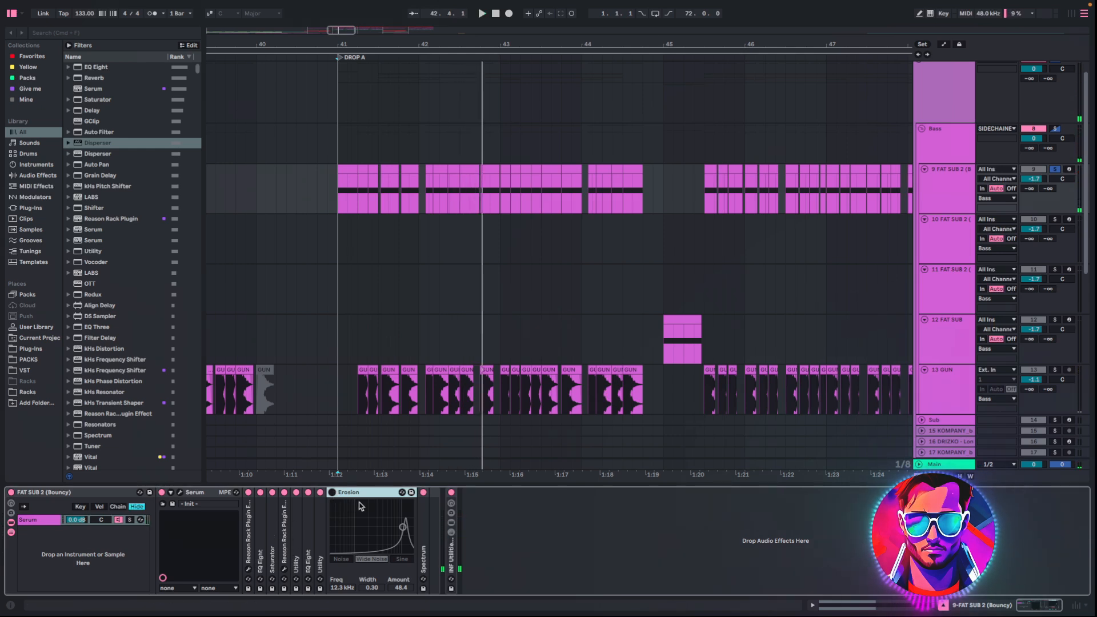
{"action": "left_click", "coordinate": [332, 492]}
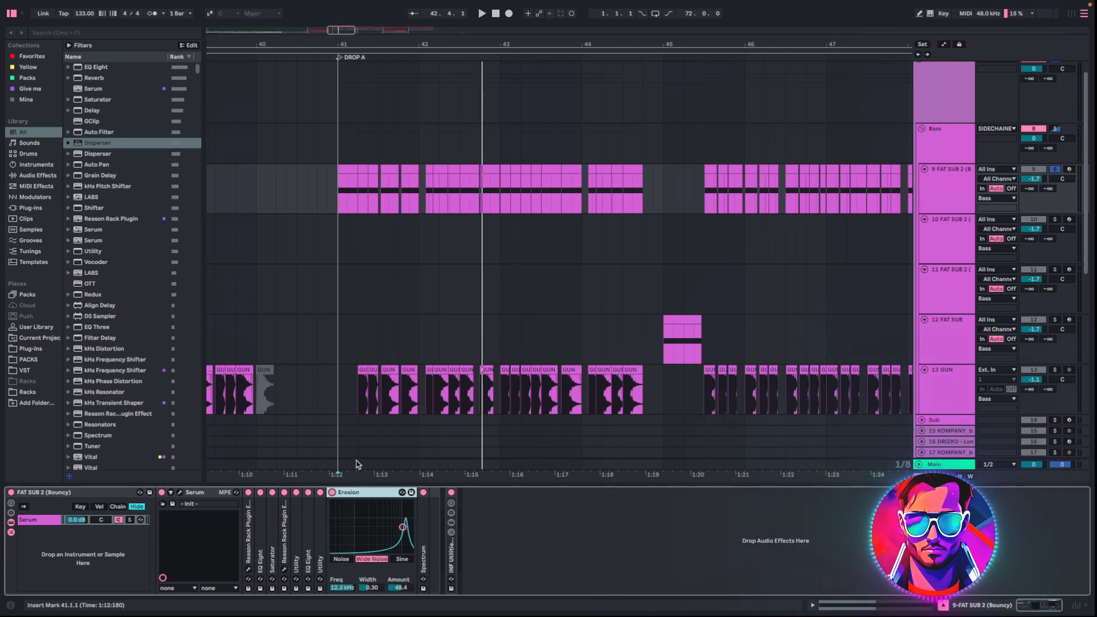
{"action": "key", "text": "space"}
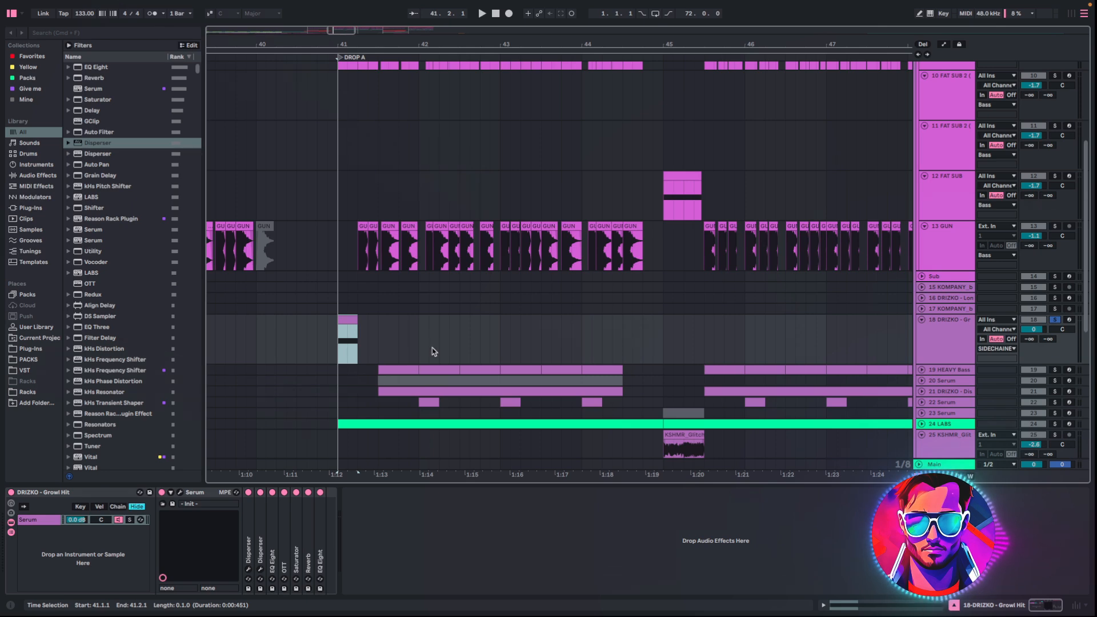
- Audition the Growl Hit clip at 41.1 and disable all effects after Serum in its rack
{"action": "key", "text": "space"}
{"action": "left_click", "coordinate": [321, 528]}
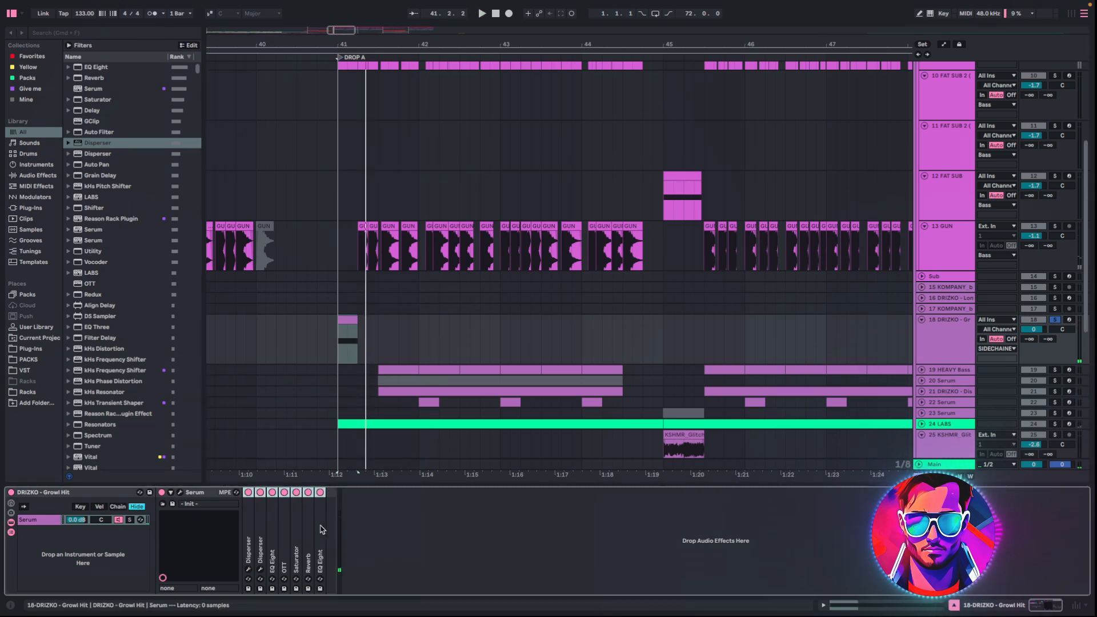
{"action": "left_click", "coordinate": [320, 493]}
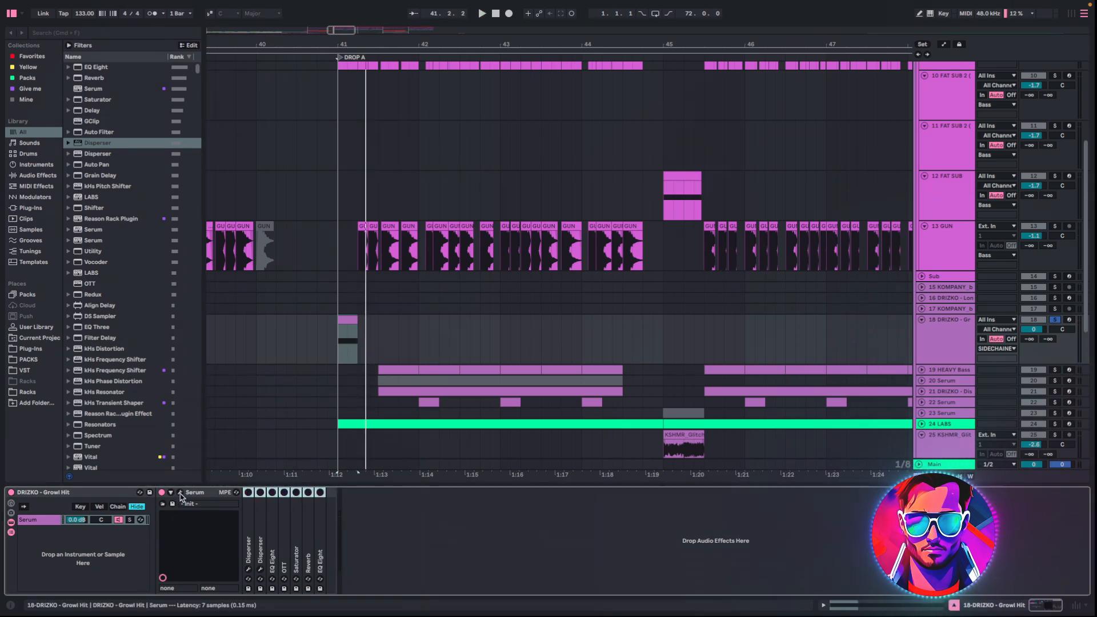
- Turn off Distortion and Compressor in the Growl Hit's Serum, show its oscillators and play the clip from 41.1
{"action": "left_click", "coordinate": [180, 495]}
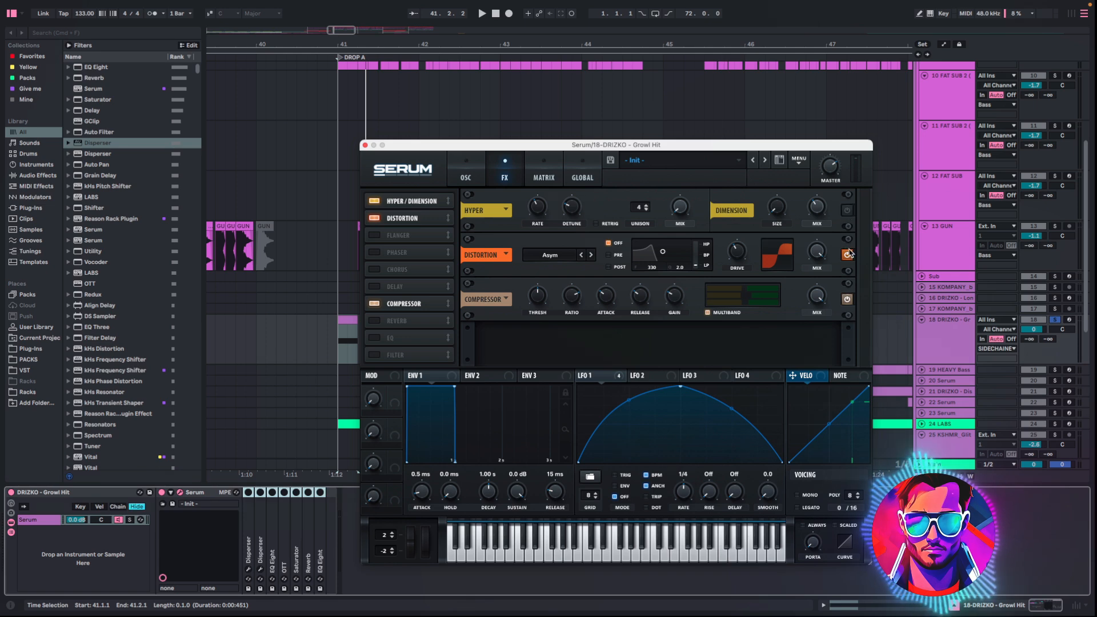
{"action": "left_click", "coordinate": [847, 254]}
{"action": "left_click", "coordinate": [847, 298]}
{"action": "left_click", "coordinate": [465, 175]}
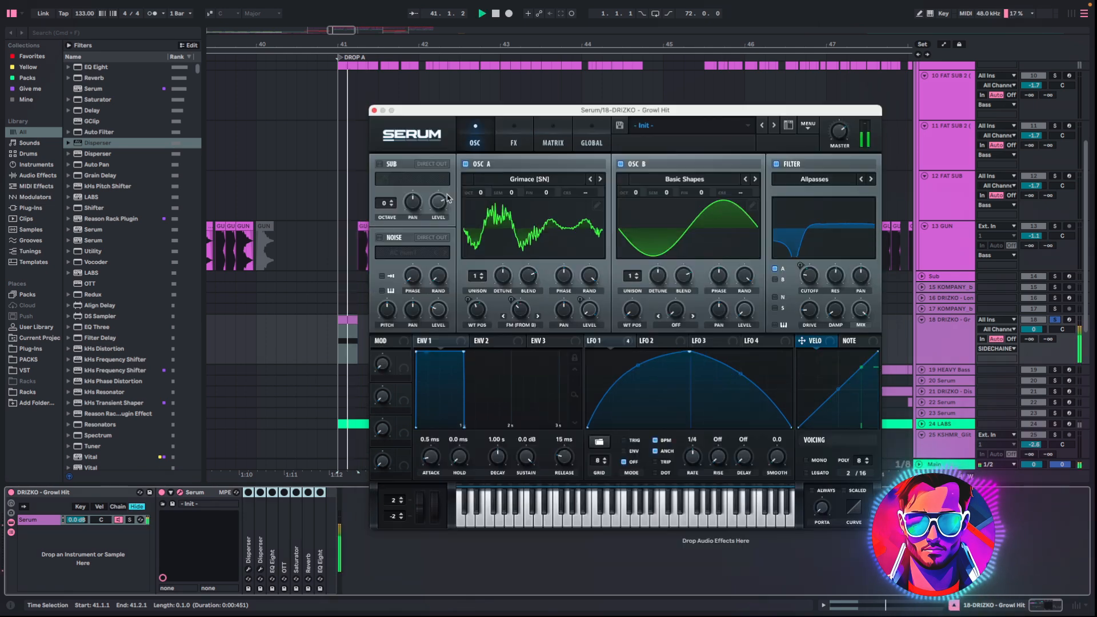
{"action": "key", "text": "space"}
- Examine the wavetable categories of Serum's OSC A and the LFO 1 shape with its modulation assignments
{"action": "left_click", "coordinate": [524, 181]}
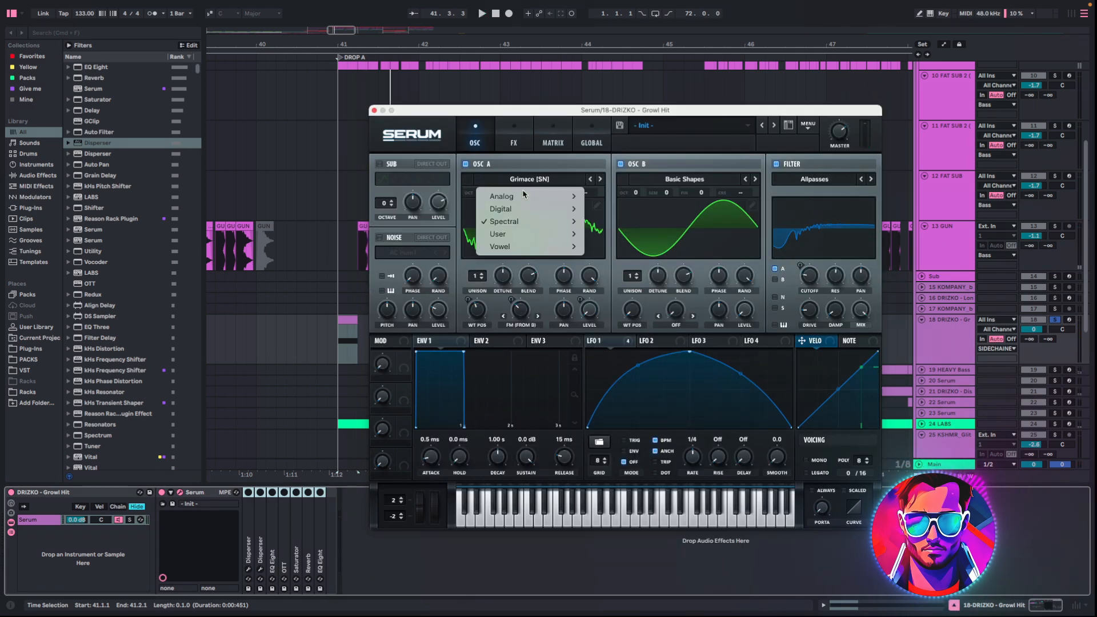
{"action": "mouse_move", "coordinate": [522, 225]}
{"action": "left_click", "coordinate": [674, 176]}
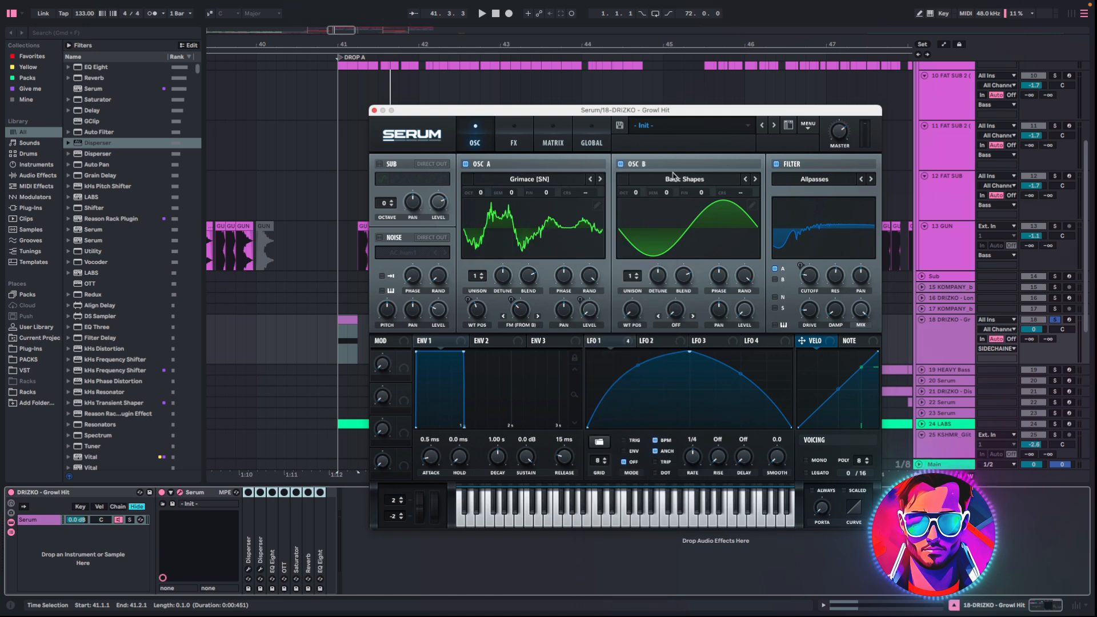
{"action": "left_click", "coordinate": [618, 344]}
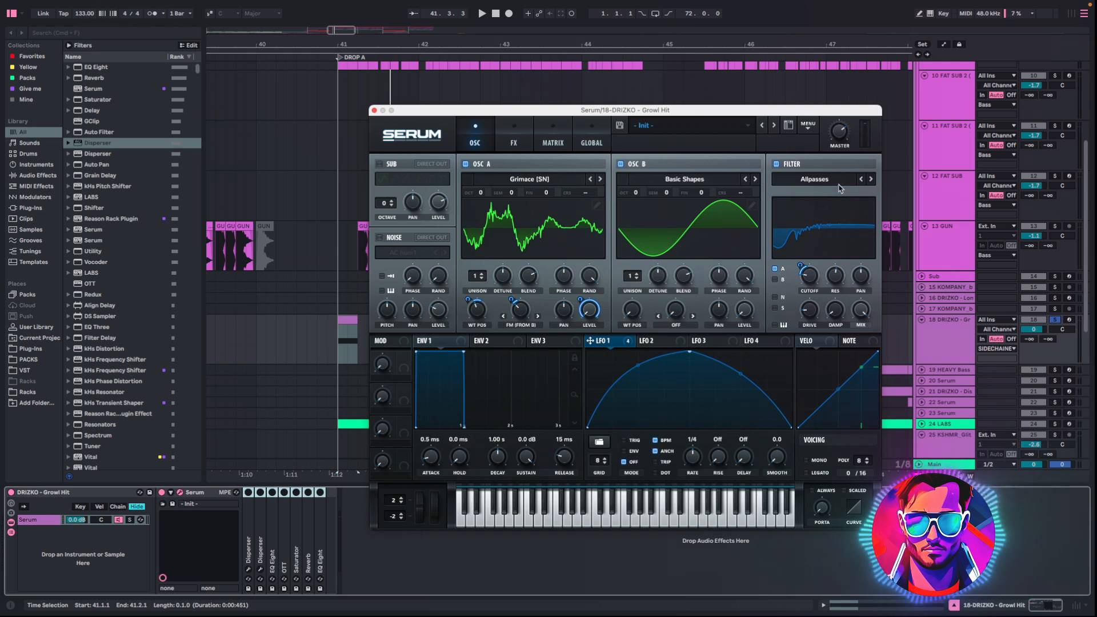
- Turn on Hyper/Dimension in Serum's effects and check its Hyper mix, Dimension size and Dimension mix settings
{"action": "left_click", "coordinate": [513, 150]}
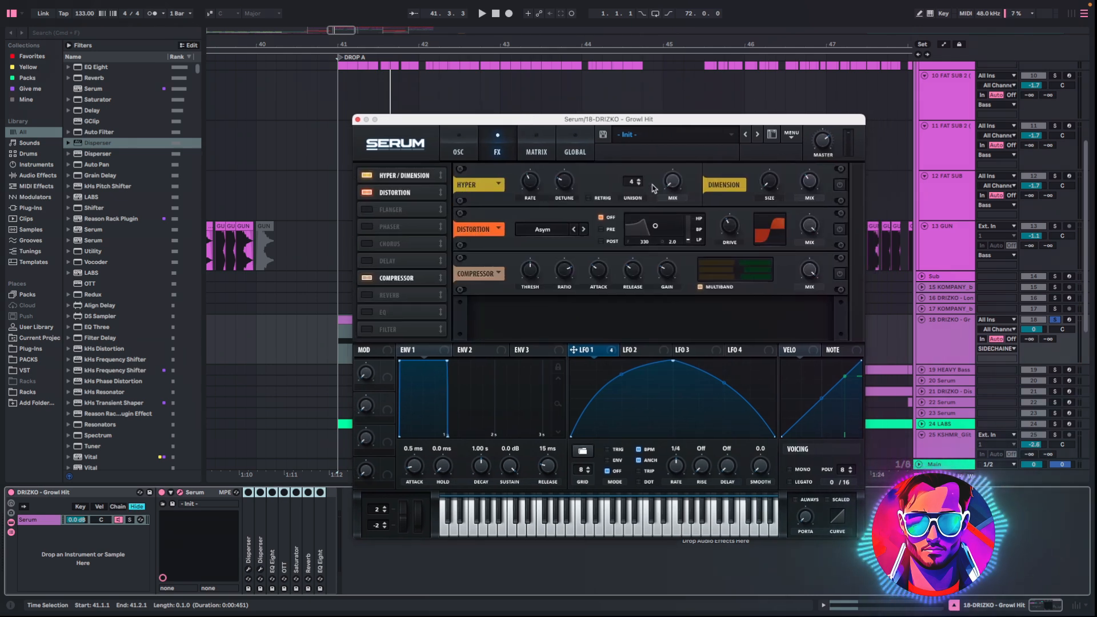
{"action": "left_click", "coordinate": [839, 188]}
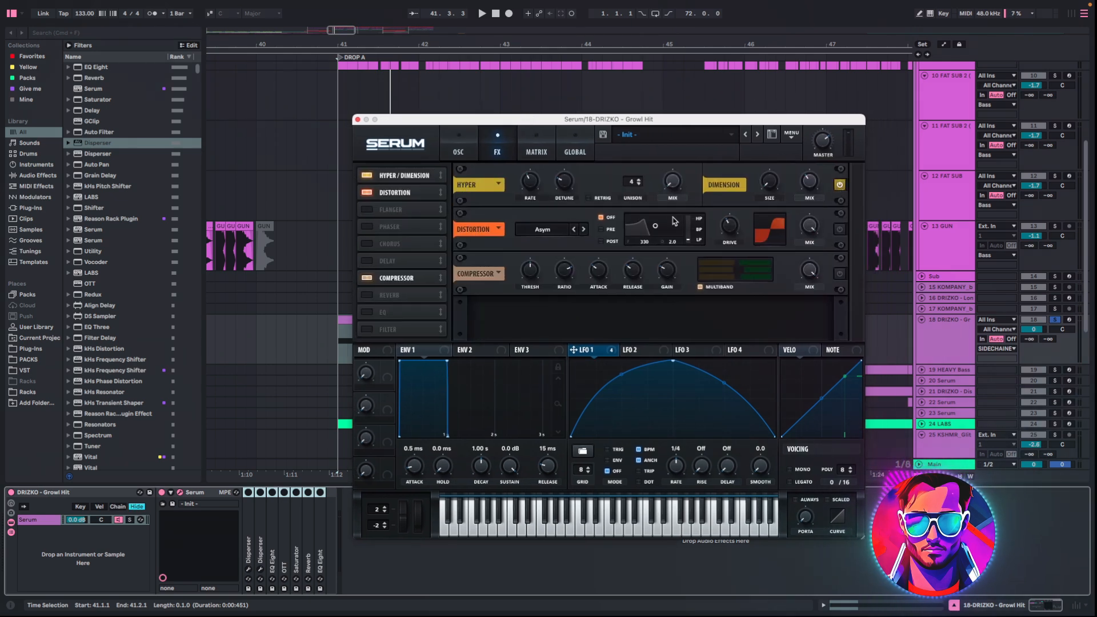
{"action": "left_click", "coordinate": [673, 184]}
{"action": "left_click", "coordinate": [770, 184]}
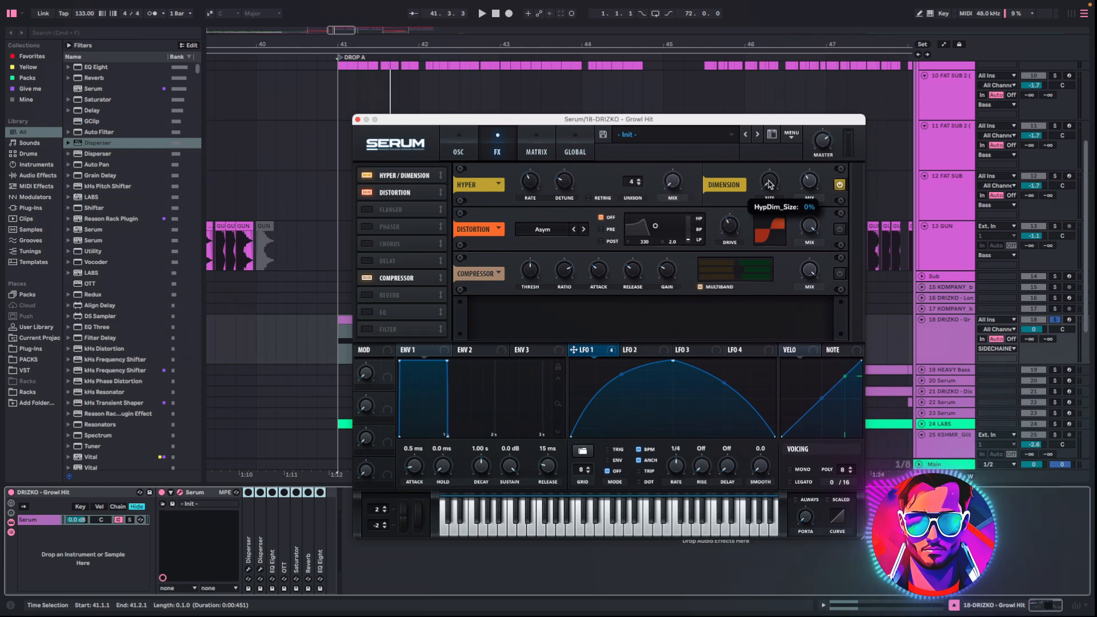
{"action": "left_click", "coordinate": [806, 183]}
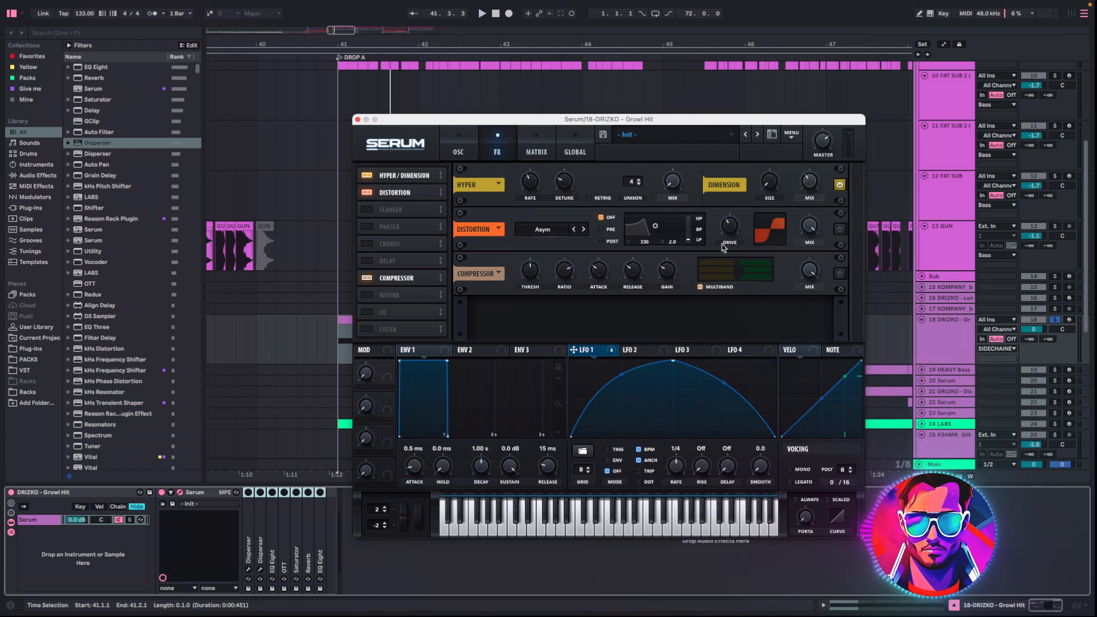
- Turn on the Asym Distortion and the multiband Compressor in Serum and play the Growl Hit from 41.1
{"action": "mouse_move", "coordinate": [730, 228]}
{"action": "left_click", "coordinate": [839, 229]}
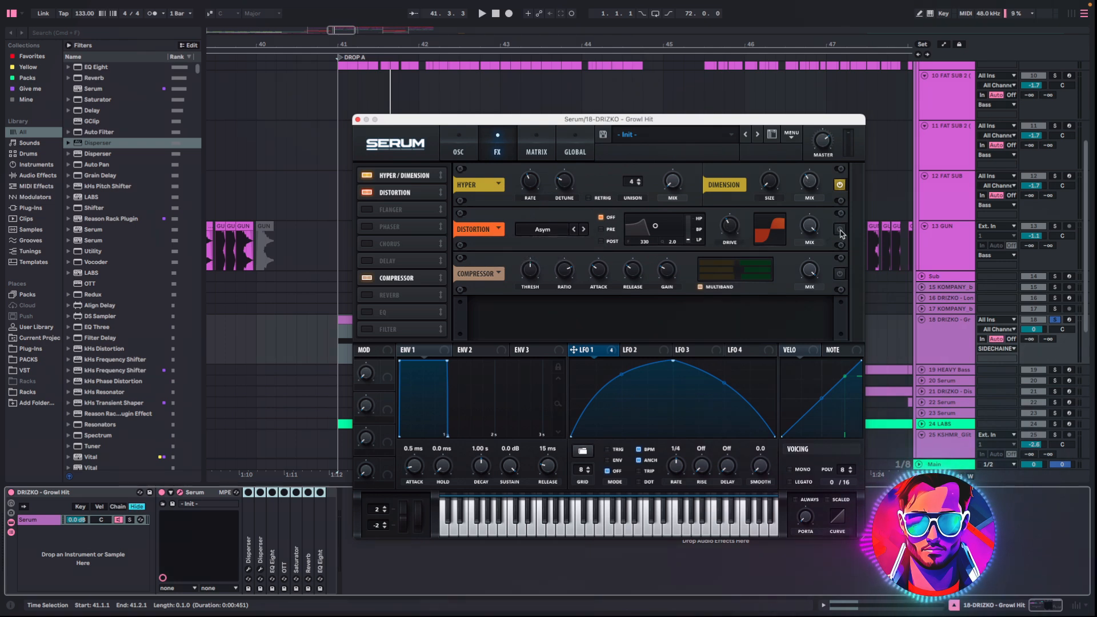
{"action": "left_click", "coordinate": [839, 274]}
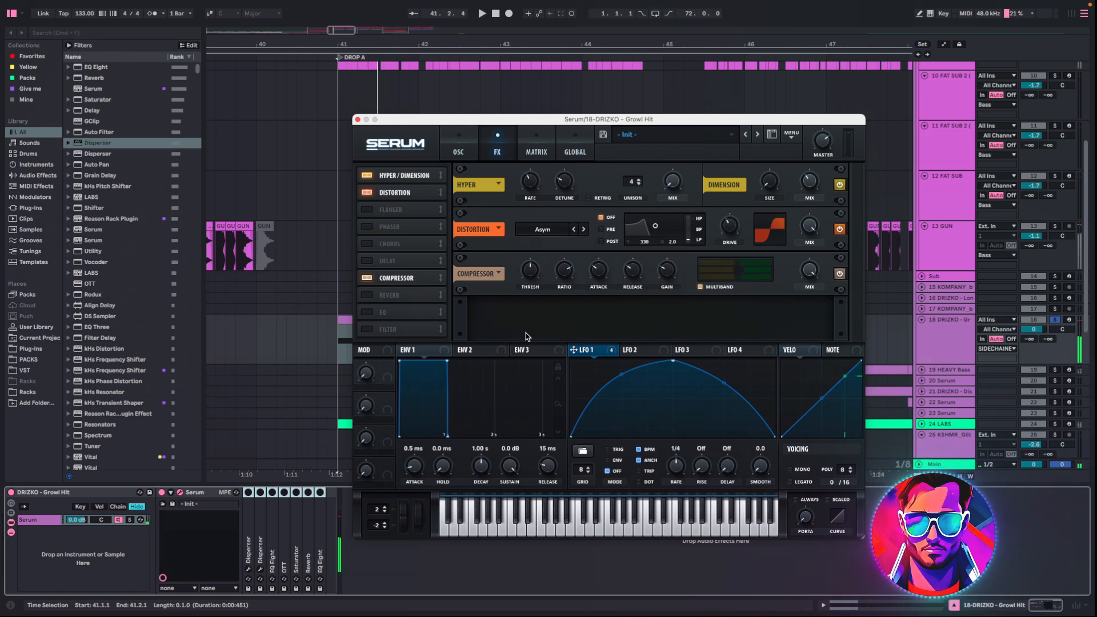
- Close the Growl Hit's Serum window, turn on the first Disperser with its window shown, and play the clip from 41.1
{"action": "left_click", "coordinate": [357, 120]}
{"action": "left_click", "coordinate": [249, 540]}
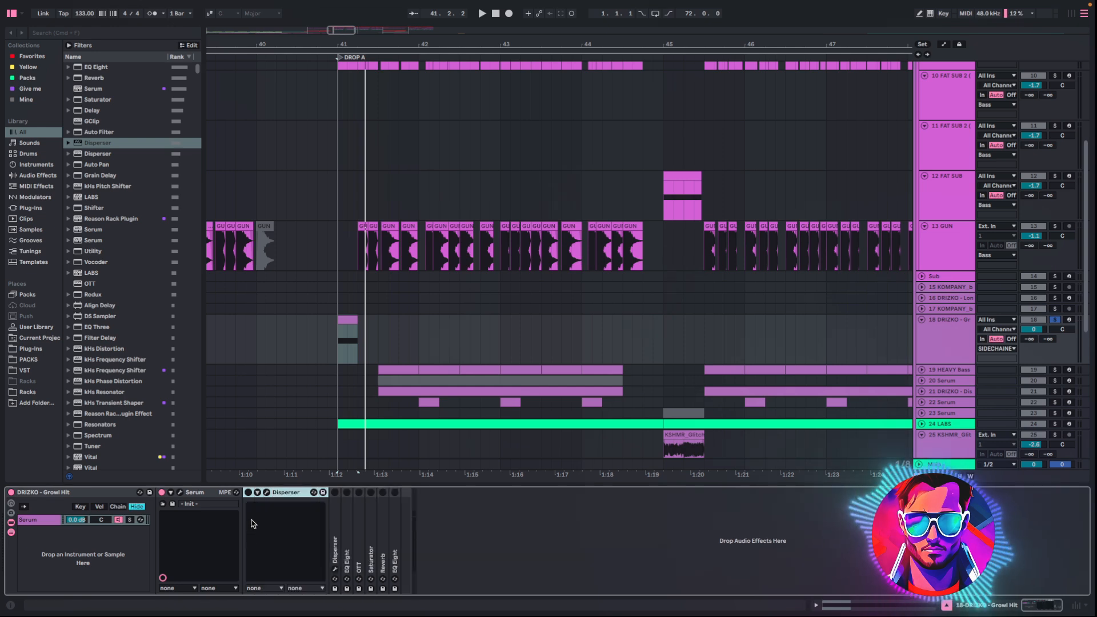
{"action": "left_click_drag", "start_coordinate": [342, 421], "coordinate": [385, 266]}
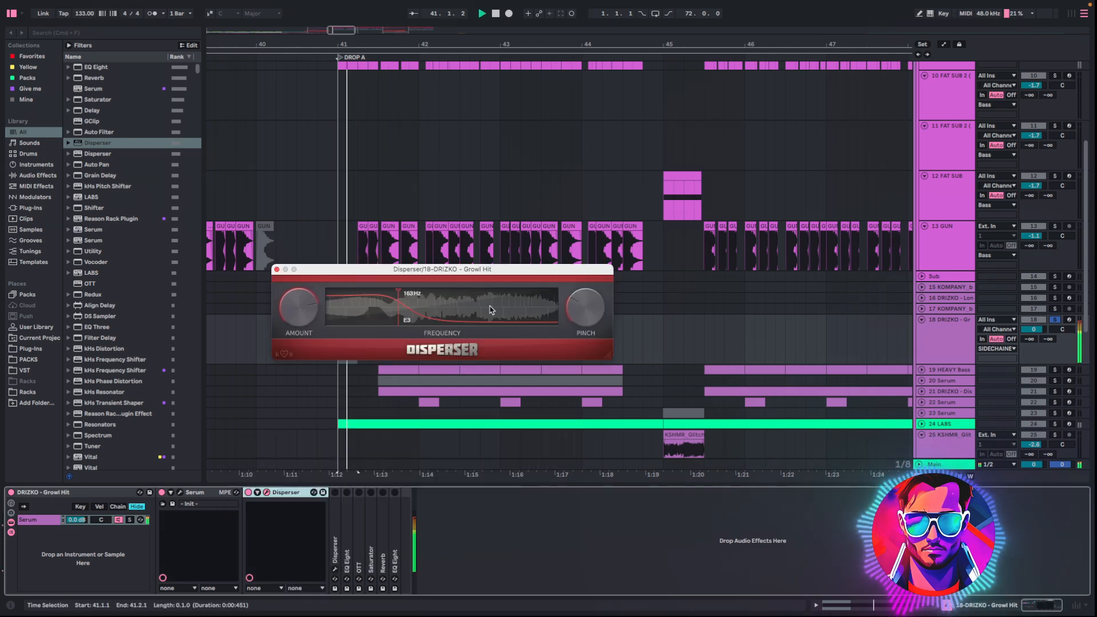
- Turn on the second Disperser, place its window below the first one, play the Growl Hit and close both windows
{"action": "left_click", "coordinate": [261, 492]}
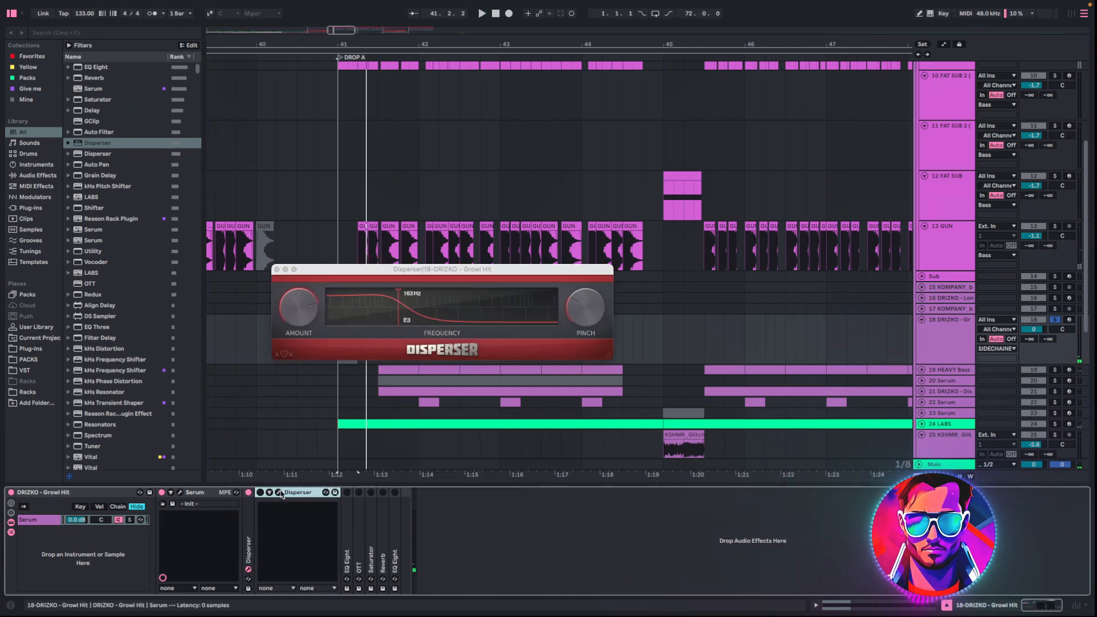
{"action": "left_click", "coordinate": [280, 492]}
{"action": "left_click_drag", "start_coordinate": [316, 480], "coordinate": [338, 463]}
{"action": "left_click_drag", "start_coordinate": [338, 462], "coordinate": [361, 367]}
{"action": "key", "text": "space"}
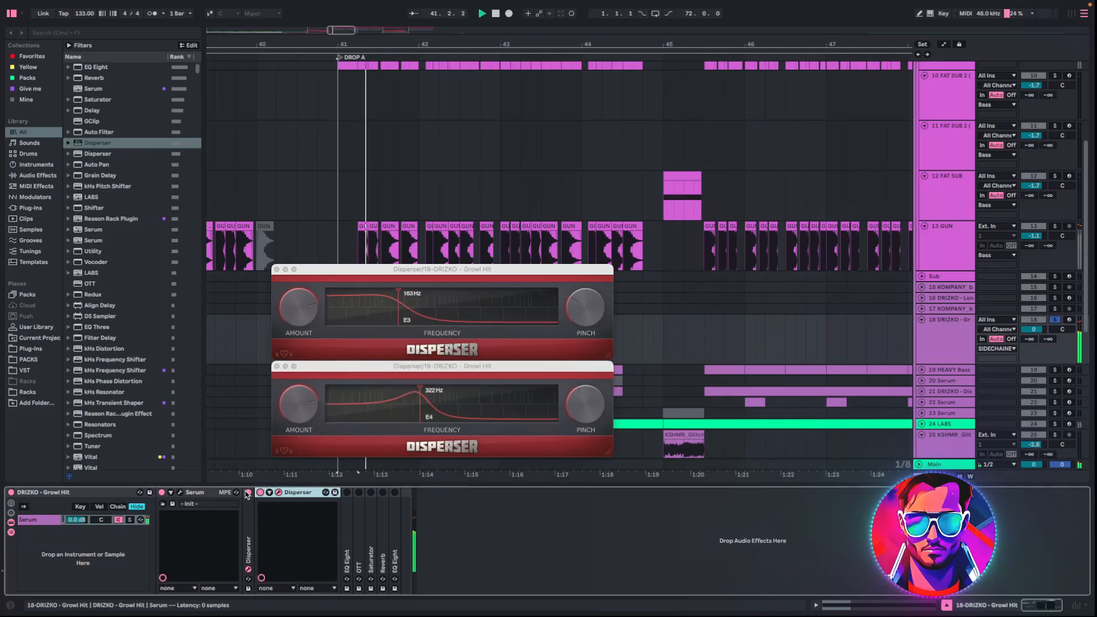
{"action": "key", "text": "space"}
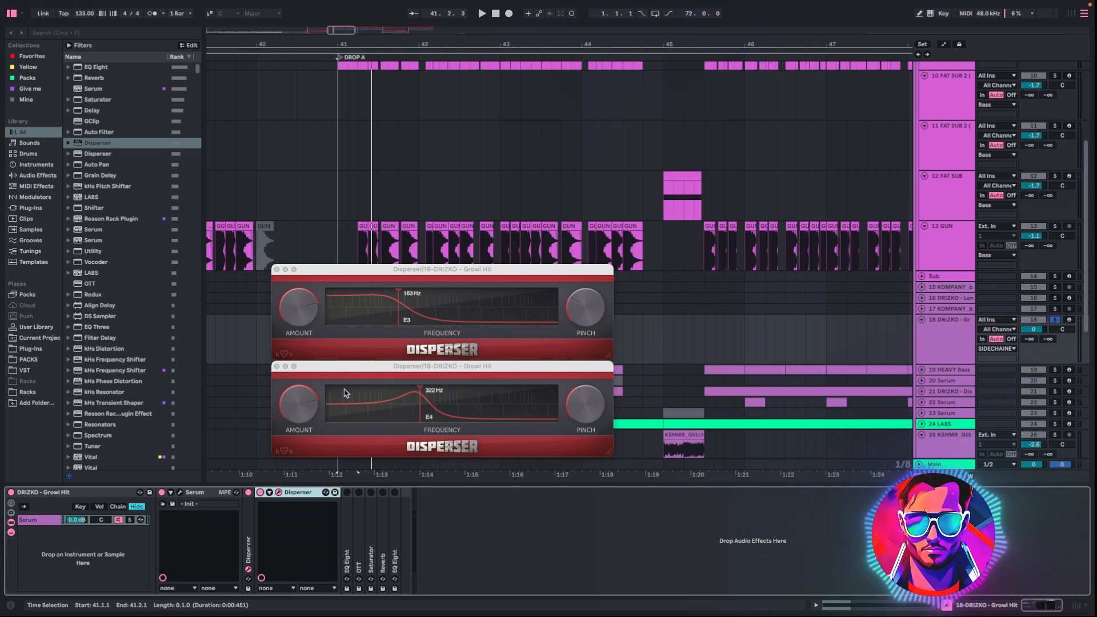
{"action": "left_click", "coordinate": [277, 366]}
{"action": "left_click", "coordinate": [277, 269]}
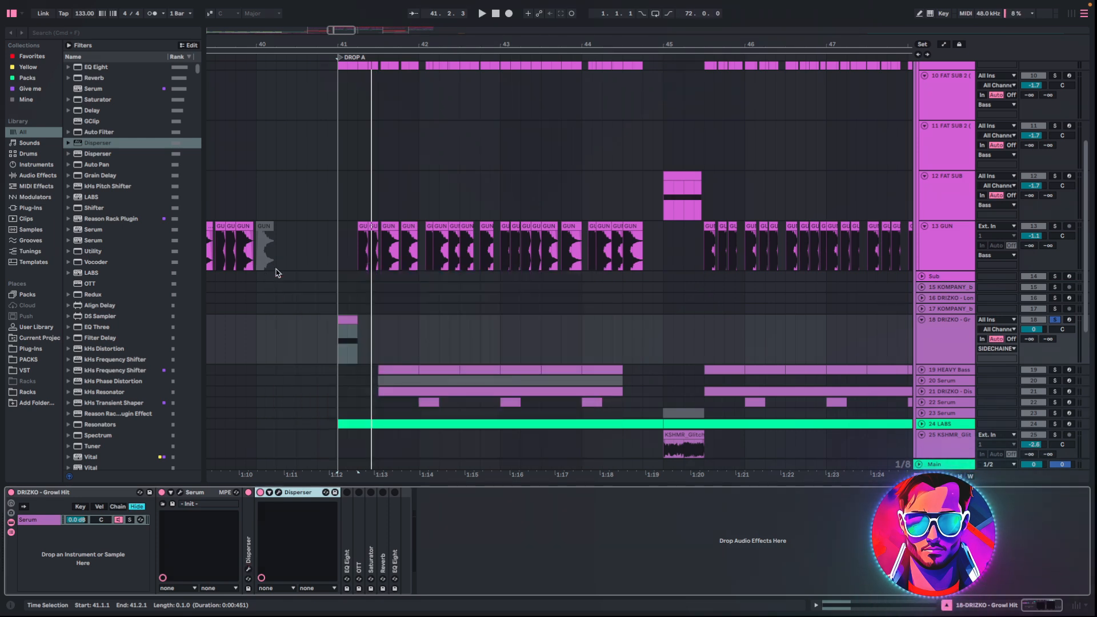
- Turn on the first EQ Eight and the OTT in the Growl Hit's chain, playing the clip with each one
{"action": "double_click", "coordinate": [294, 496]}
{"action": "double_click", "coordinate": [273, 505]}
{"action": "left_click", "coordinate": [273, 492]}
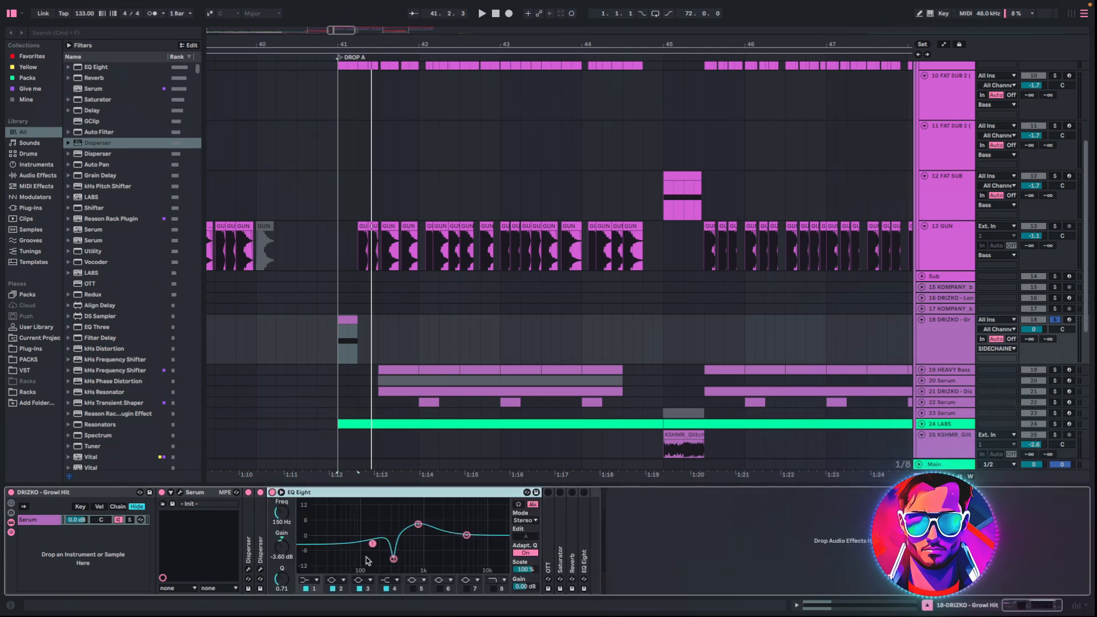
{"action": "key", "text": "space"}
{"action": "left_click", "coordinate": [284, 492]}
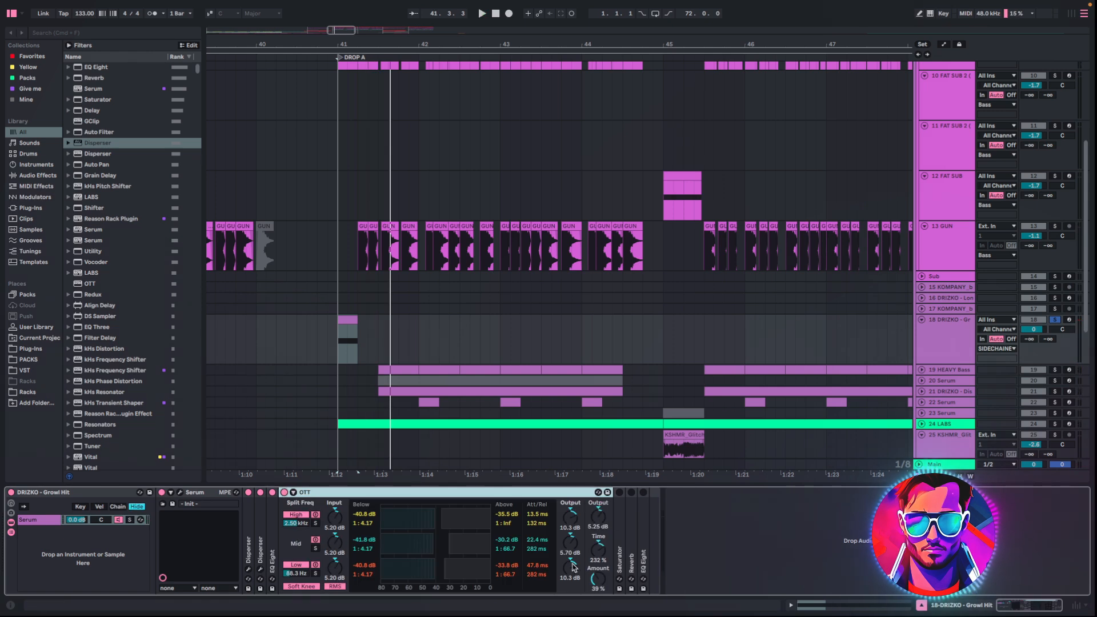
{"action": "key", "text": "space"}
{"action": "key", "text": "space"}
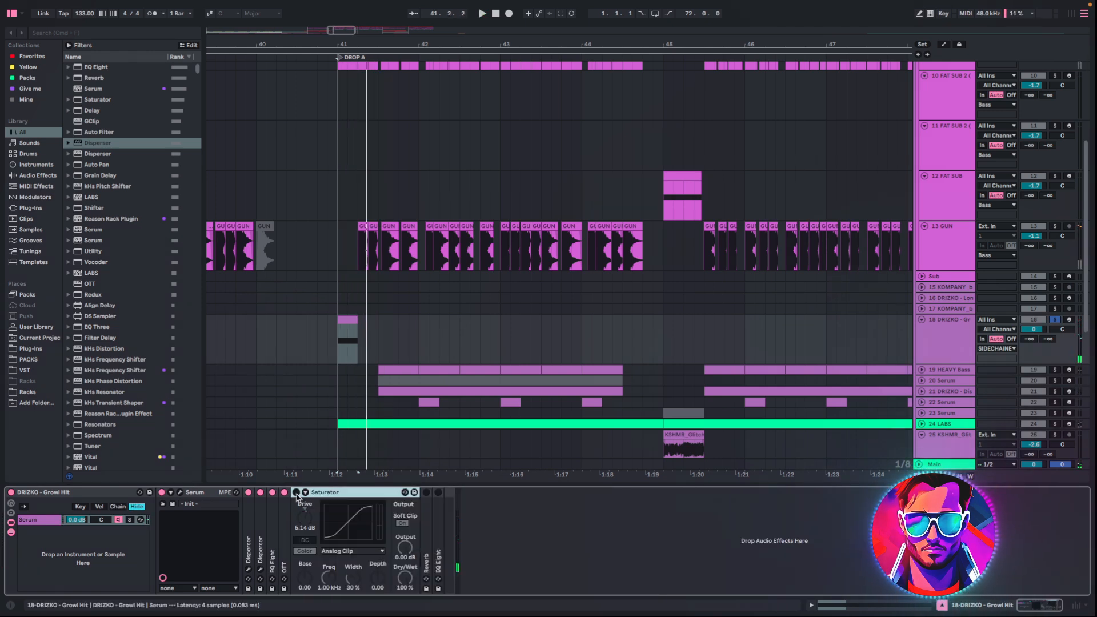
- Turn on the Saturator, the Reverb and the last EQ Eight on the Growl Hit, playing the clip with each one
{"action": "left_click", "coordinate": [296, 492]}
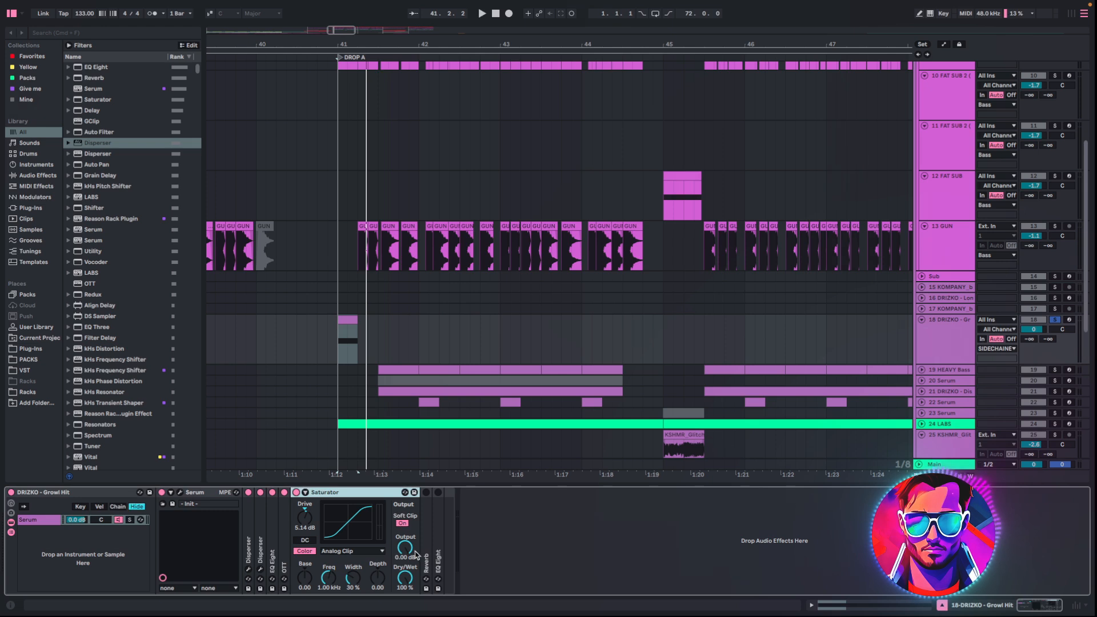
{"action": "key", "text": "space"}
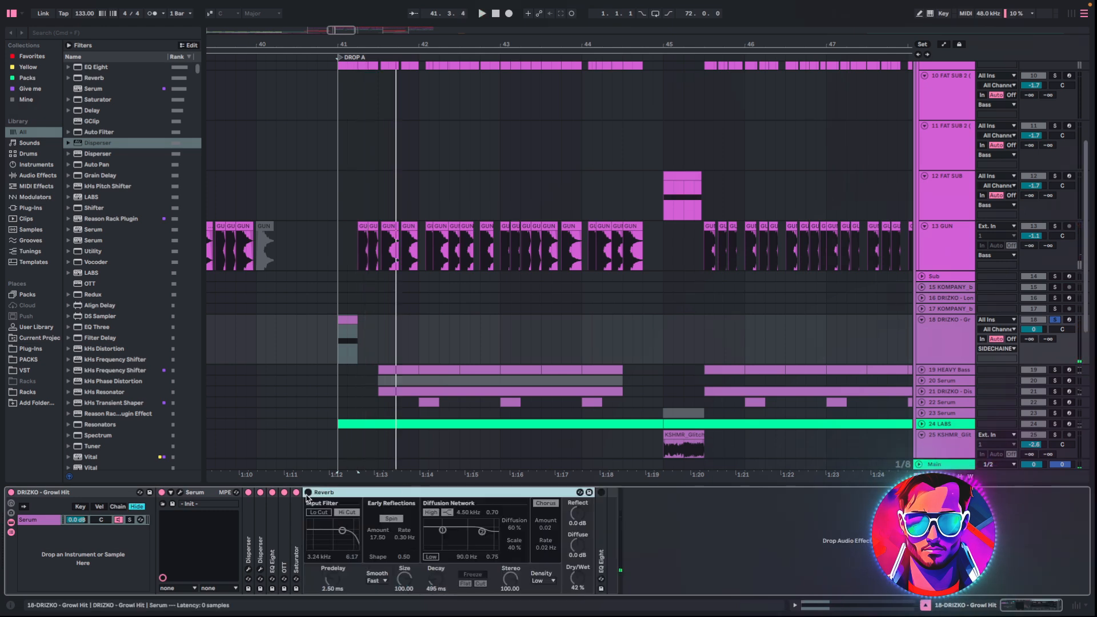
{"action": "left_click", "coordinate": [308, 492]}
{"action": "key", "text": "space"}
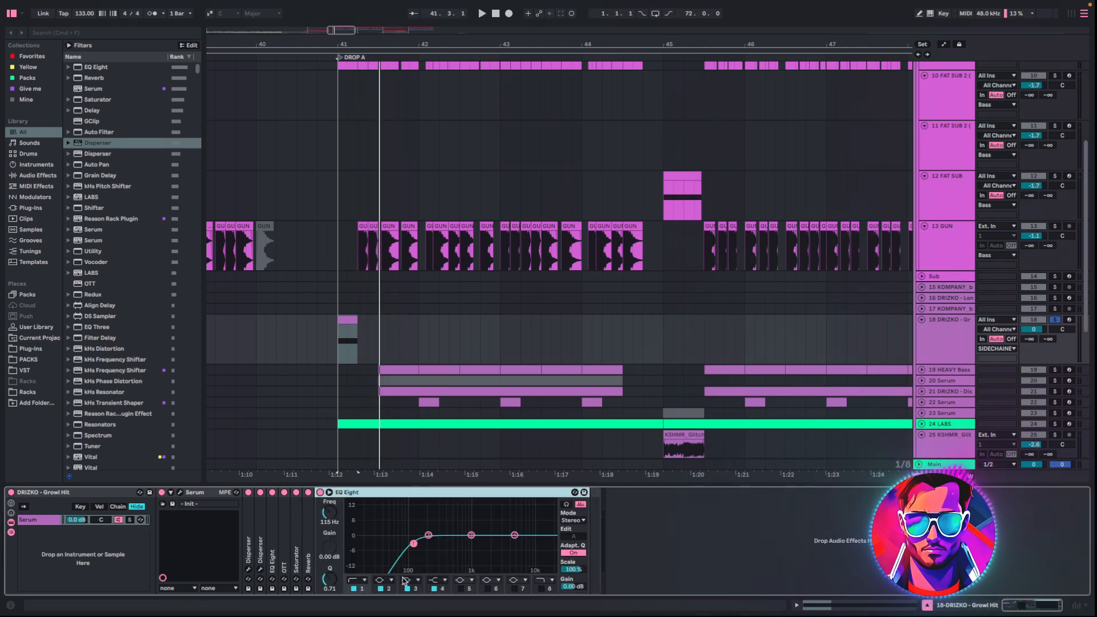
{"action": "key", "text": "space"}
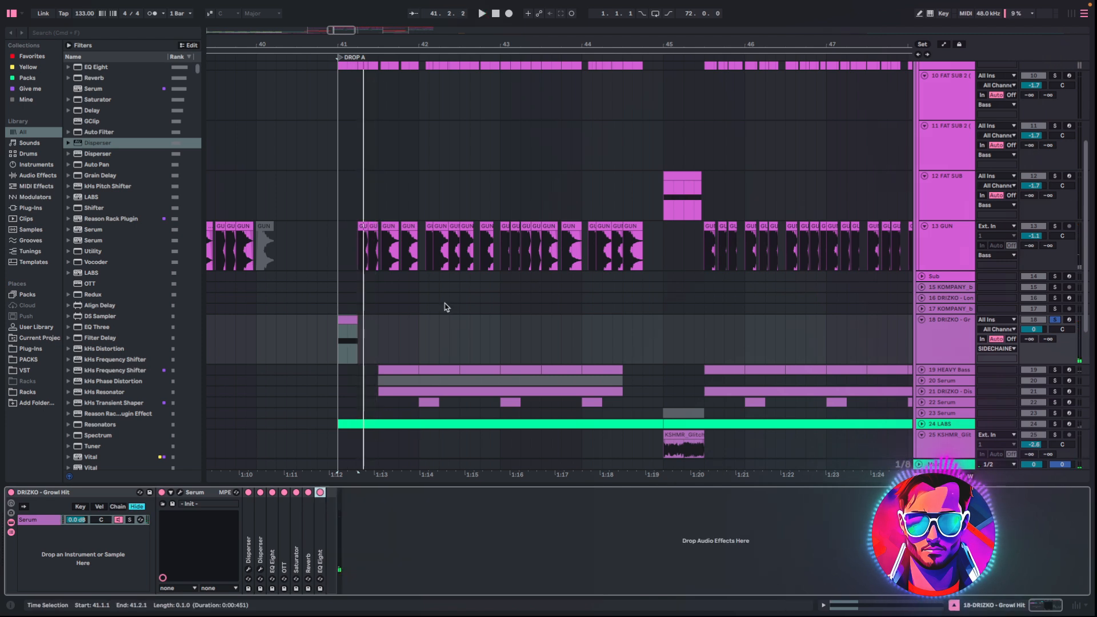
- Solo the KSHMR_Glitch track and play its clip from 45.1
{"action": "scroll", "coordinate": [676, 373], "scroll_direction": "down", "scroll_amount": 2}
{"action": "scroll", "coordinate": [676, 373], "scroll_direction": "down", "scroll_amount": 1}
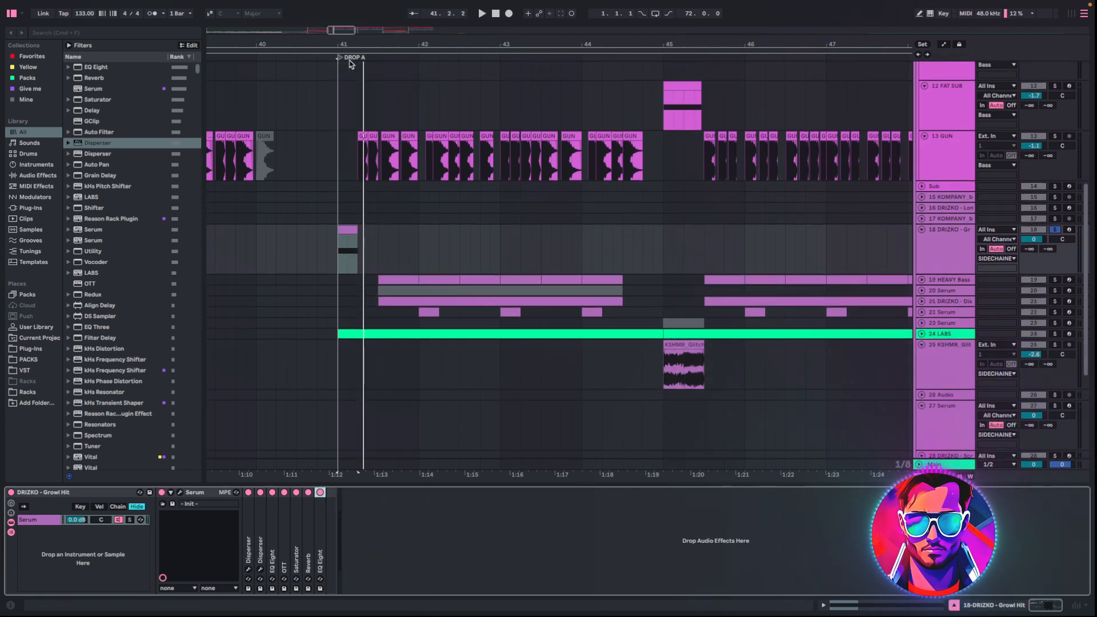
{"action": "left_click", "coordinate": [662, 375]}
{"action": "key", "text": "s"}
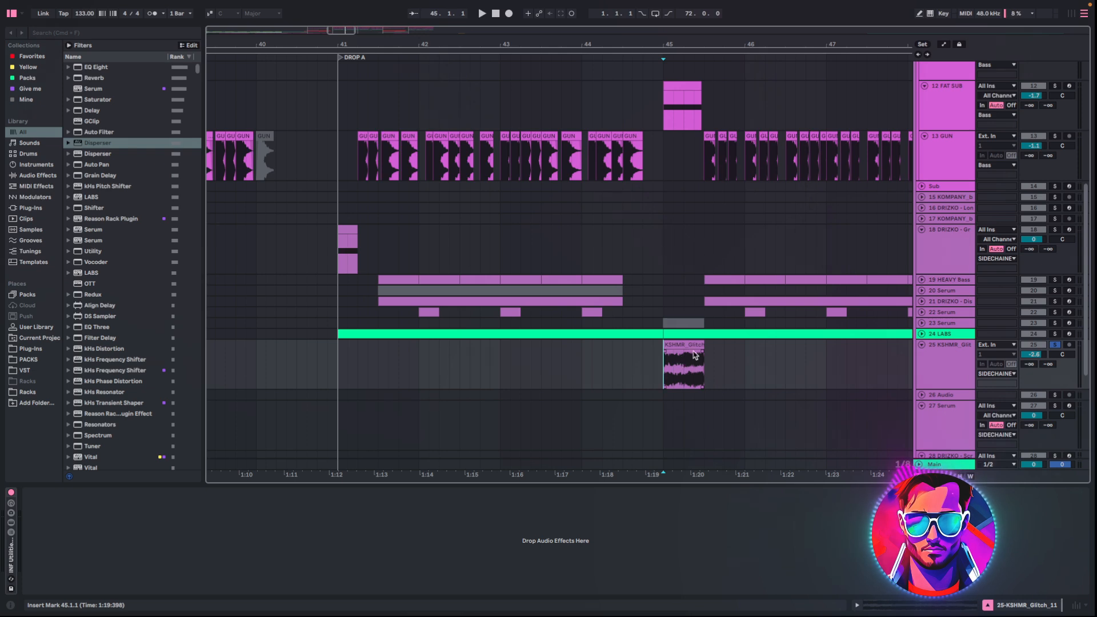
{"action": "key", "text": "space"}
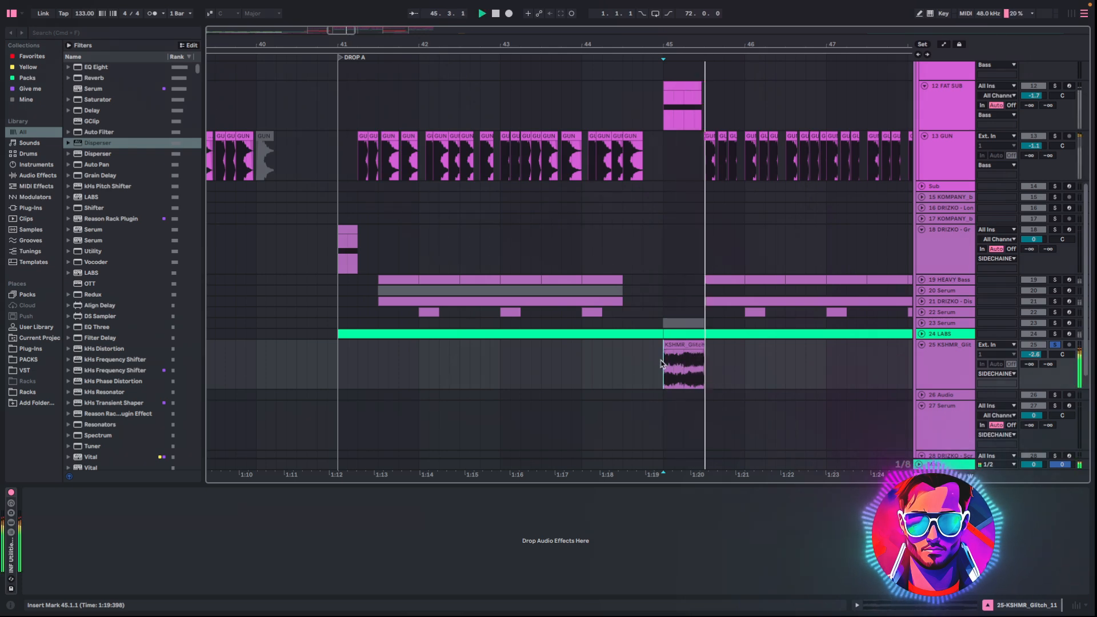
- Expand the two KOMPANY glitch tracks (15 and 17), solo them and play across the Drop B marker from 48.4
{"action": "scroll", "coordinate": [655, 371], "scroll_direction": "right", "scroll_amount": 5}
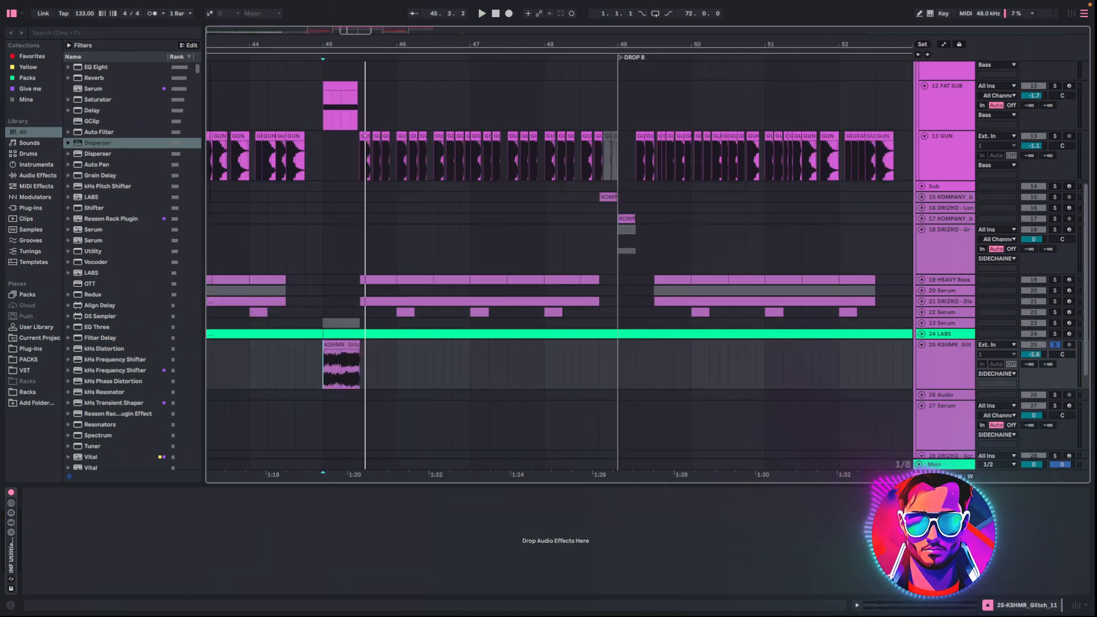
{"action": "scroll", "coordinate": [580, 280], "scroll_direction": "up", "scroll_amount": 2}
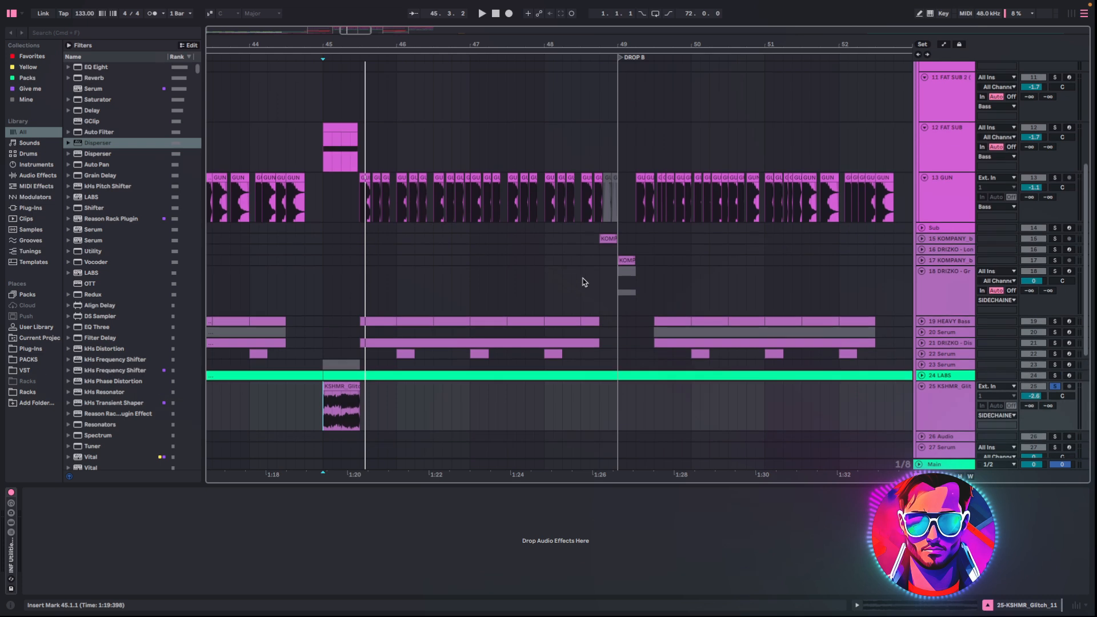
{"action": "left_click", "coordinate": [922, 239]}
{"action": "left_click", "coordinate": [921, 299]}
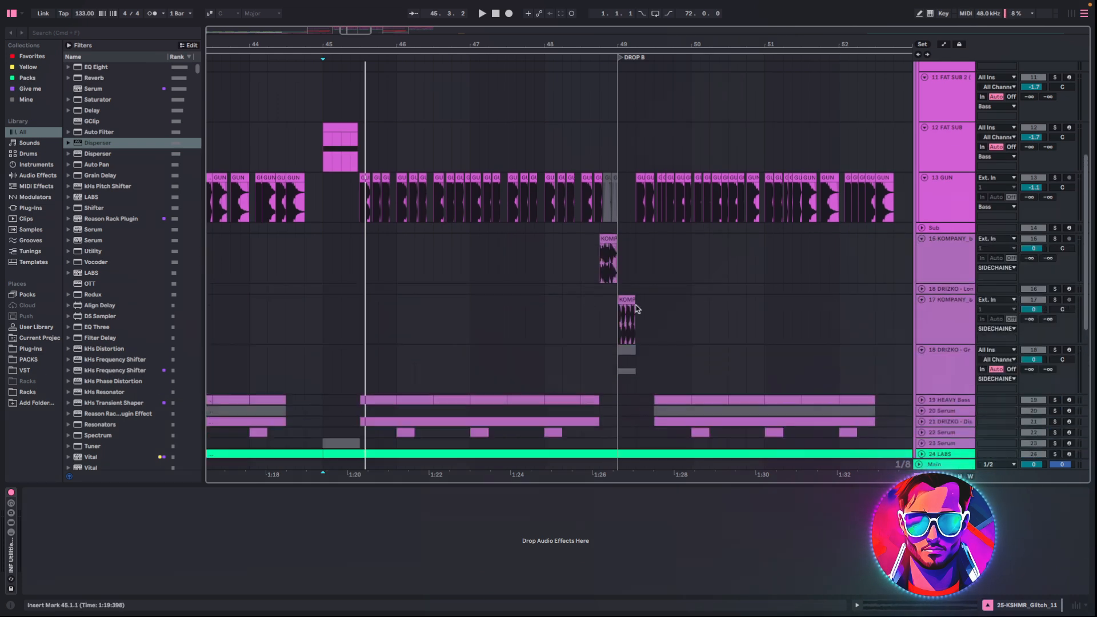
{"action": "left_click", "coordinate": [598, 262]}
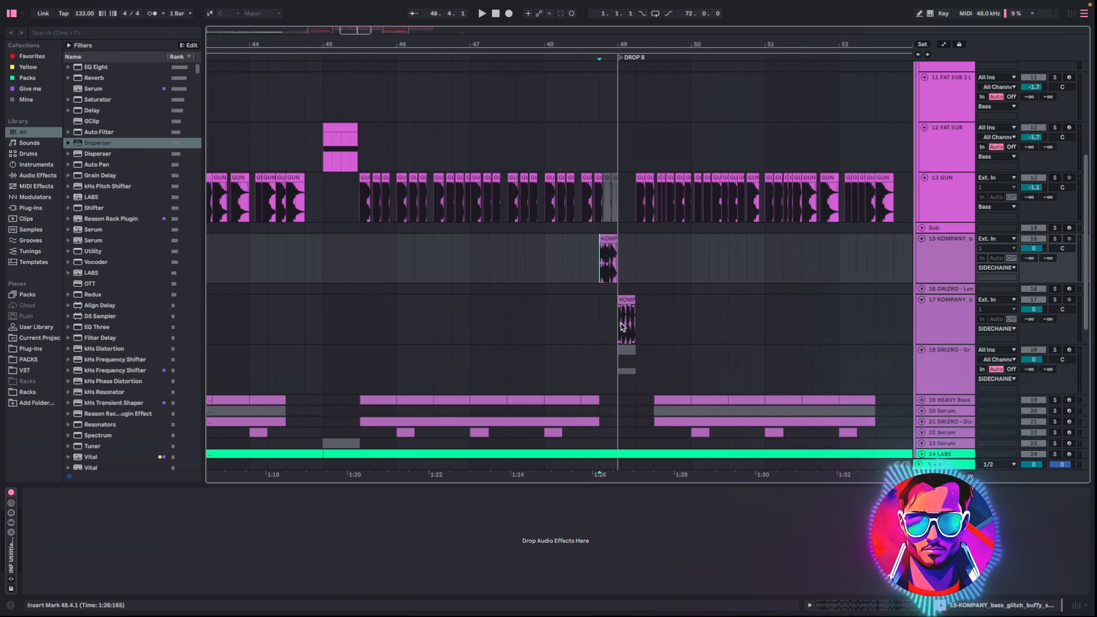
{"action": "key", "text": "space"}
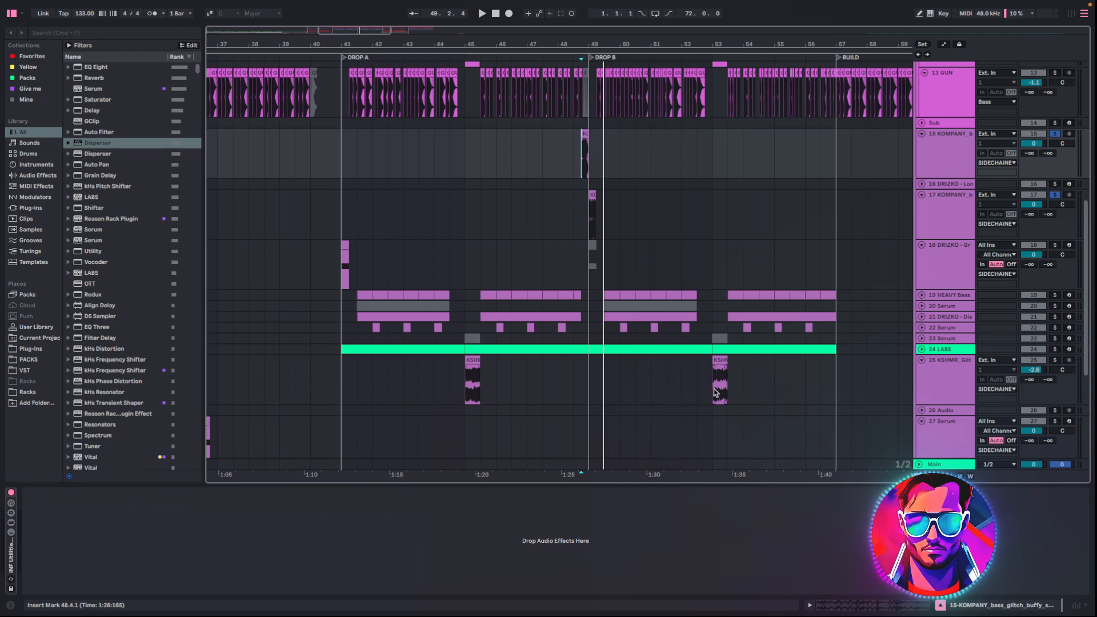
- Solo the KSHMR_Glitch track again and play its second clip from 53.1
{"action": "left_click", "coordinate": [714, 392]}
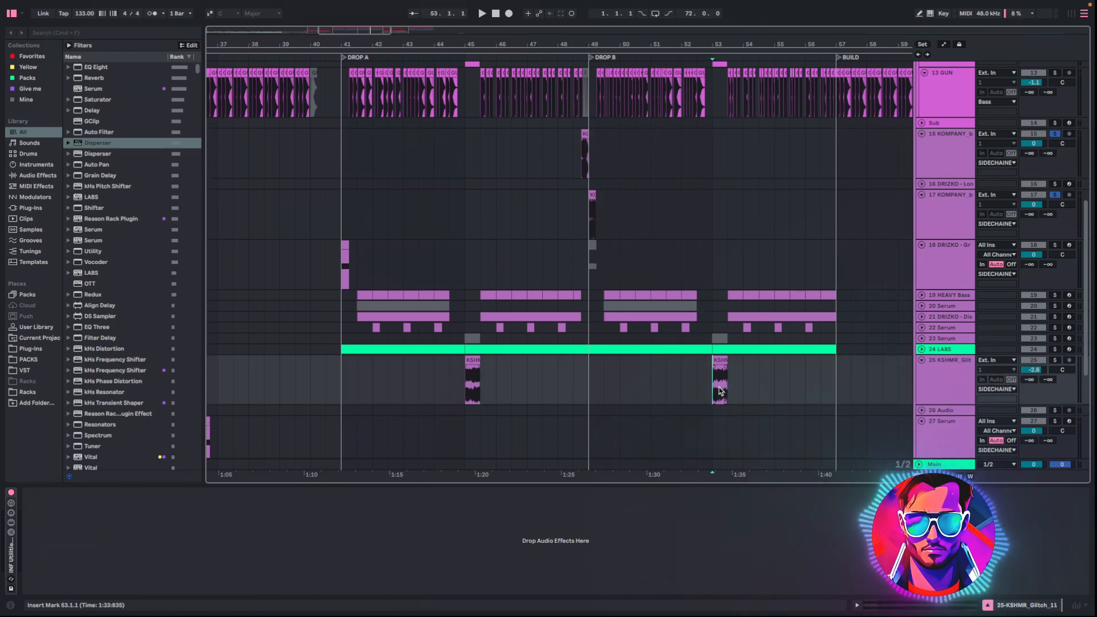
{"action": "key", "text": "space"}
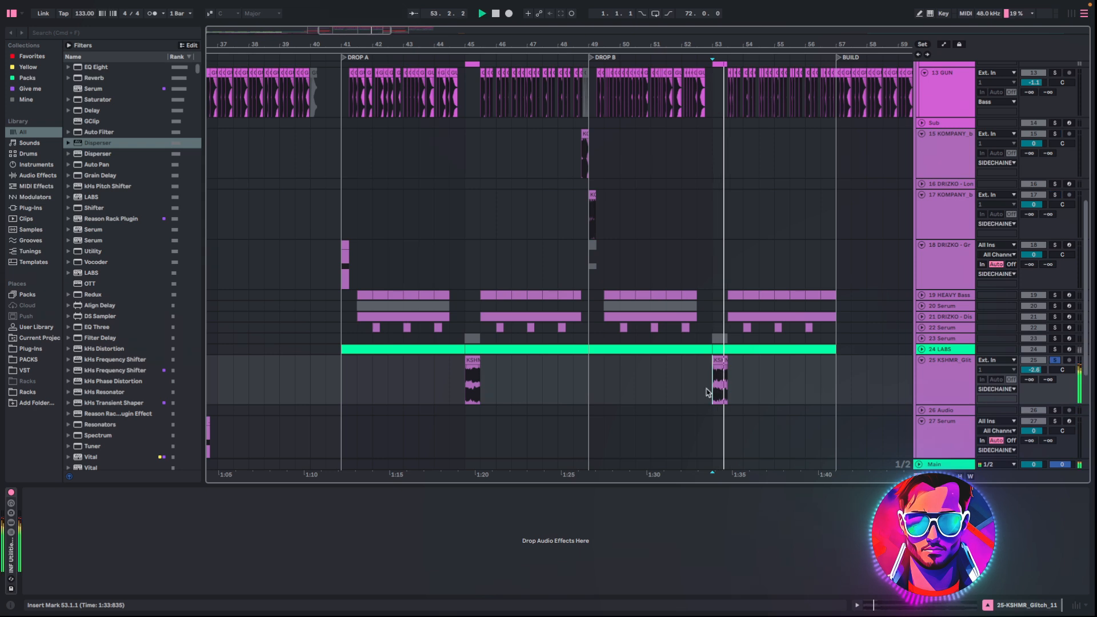
{"action": "scroll", "coordinate": [614, 197], "scroll_direction": "up", "scroll_amount": 2}
{"action": "scroll", "coordinate": [614, 198], "scroll_direction": "left", "scroll_amount": 3}
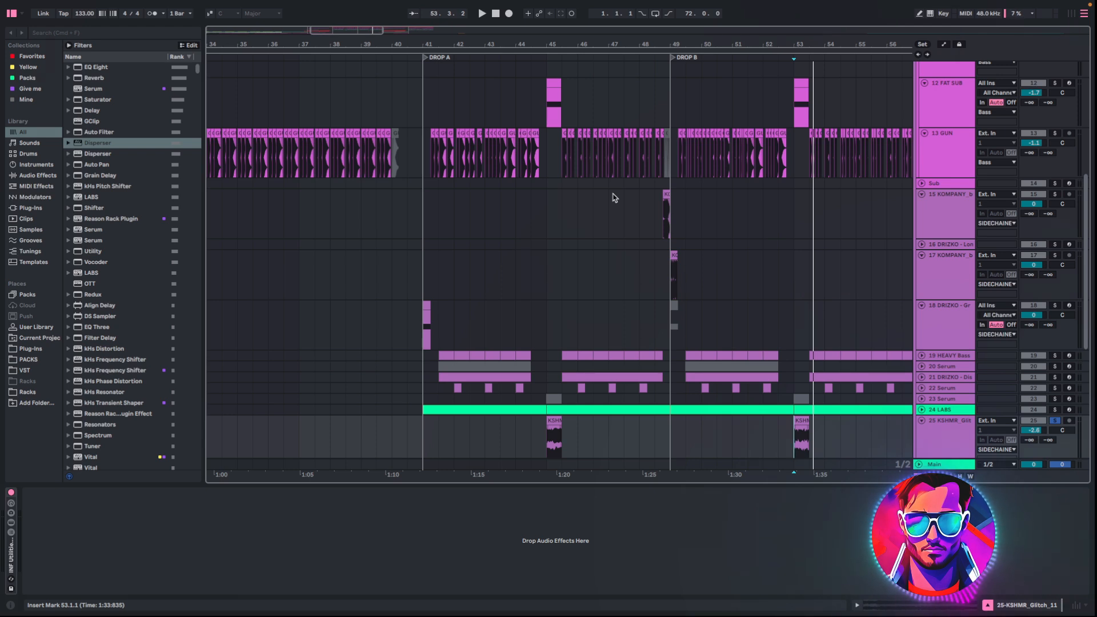
- Expand the HEAVY Bass track and examine how the GUN clips and their gaps are timed from 41.3 to 42.1.2
{"action": "left_click", "coordinate": [439, 355]}
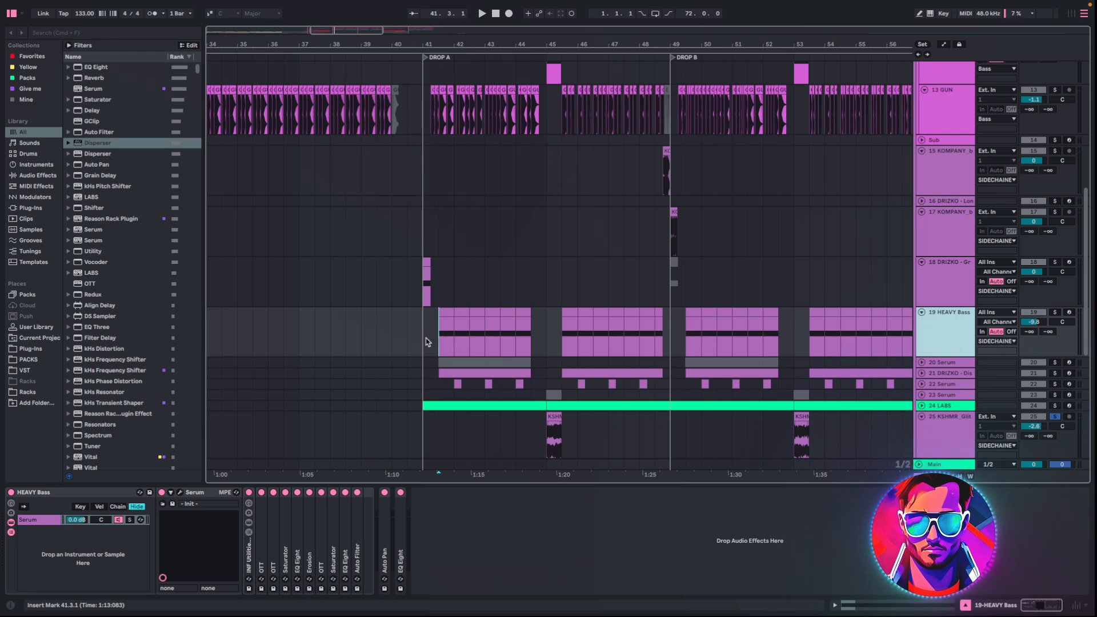
{"action": "scroll", "coordinate": [474, 357], "scroll_direction": "up", "scroll_amount": 1}
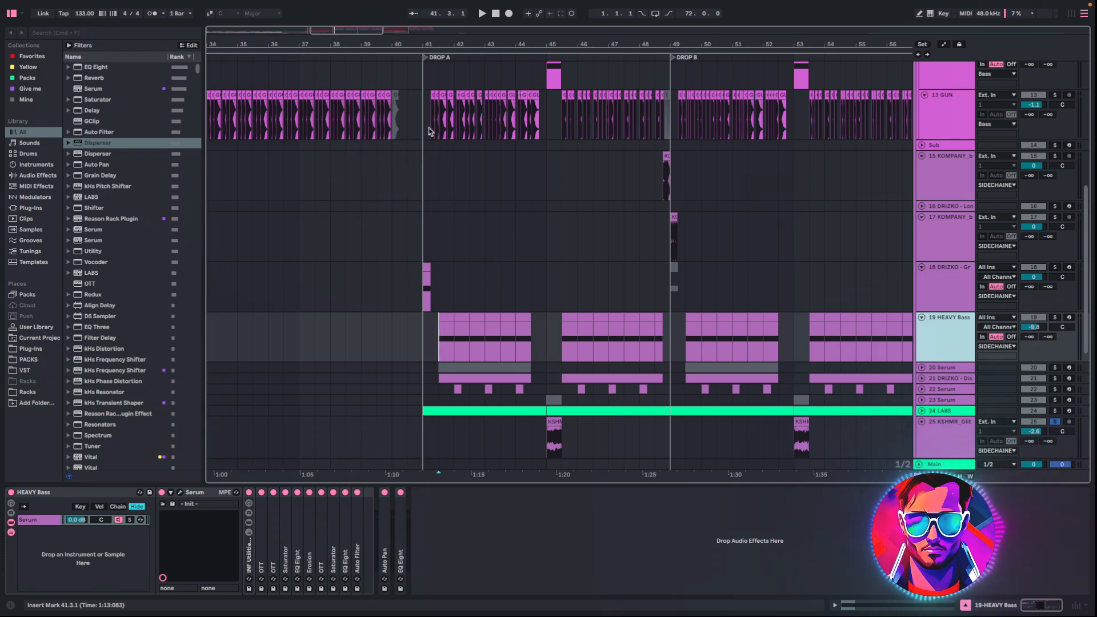
{"action": "left_click_drag", "start_coordinate": [382, 31], "coordinate": [352, 84]}
{"action": "left_click_drag", "start_coordinate": [342, 31], "coordinate": [339, 31]}
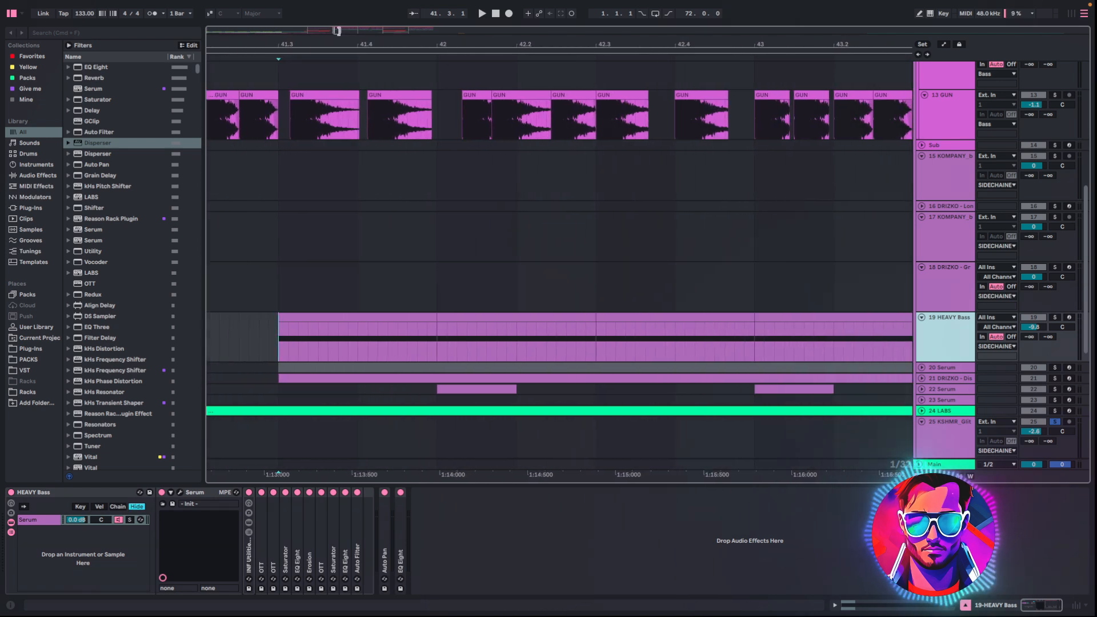
{"action": "left_click", "coordinate": [284, 130]}
{"action": "left_click", "coordinate": [280, 127]}
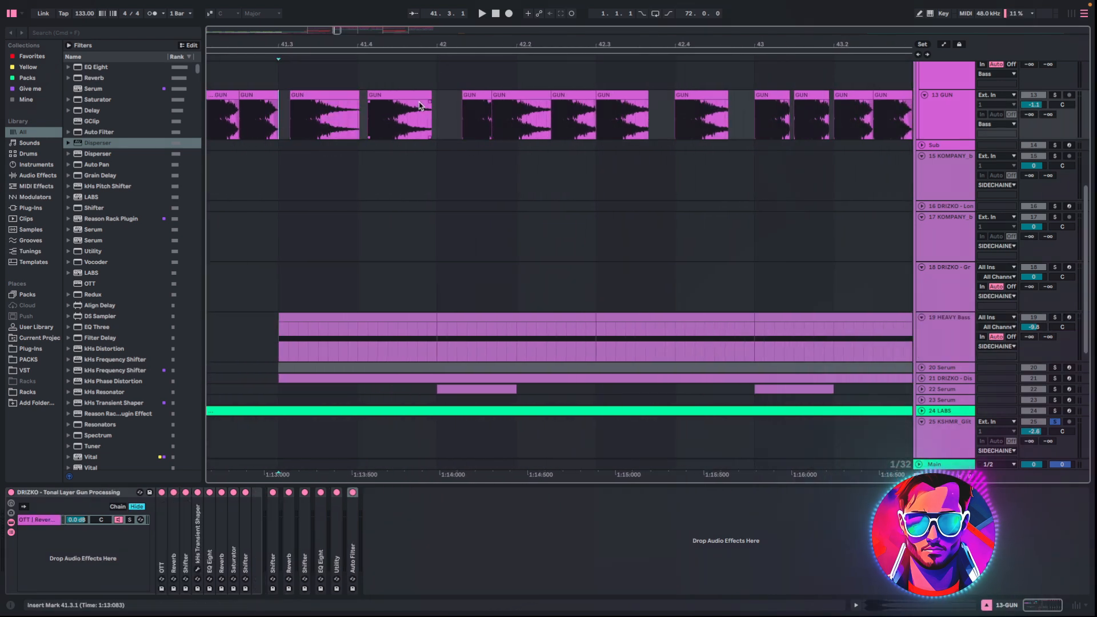
{"action": "left_click", "coordinate": [359, 121]}
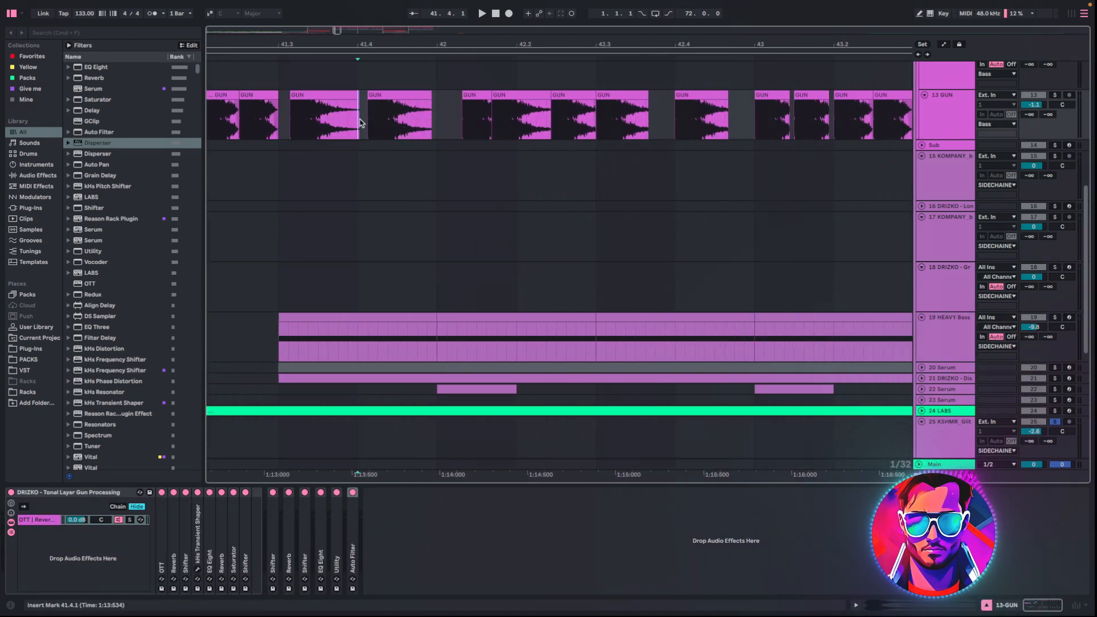
{"action": "left_click", "coordinate": [459, 123]}
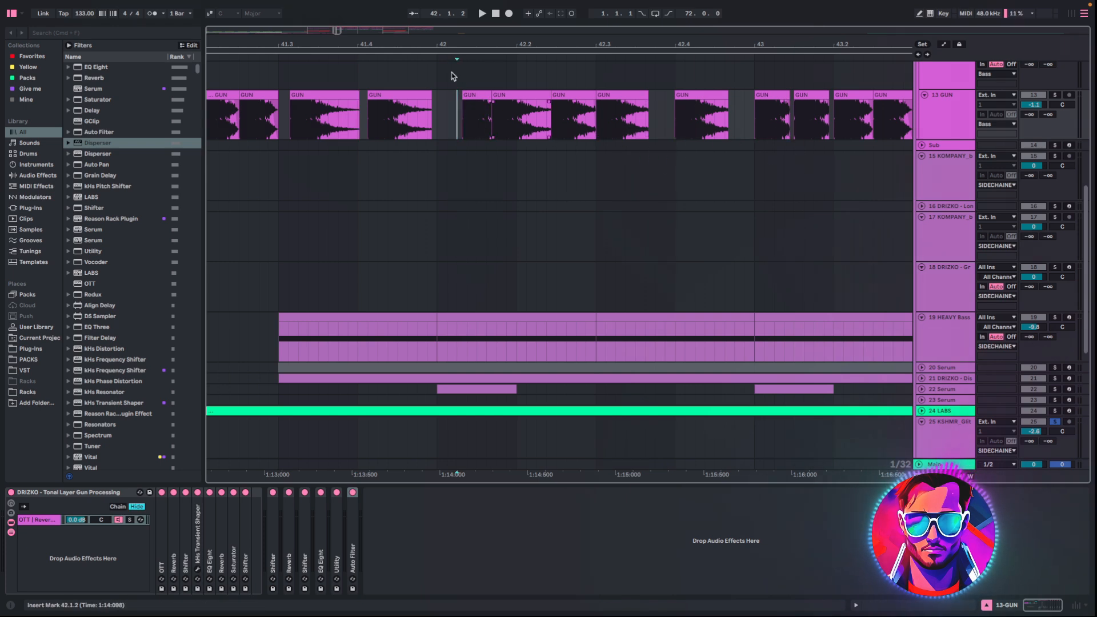
{"action": "left_click_drag", "start_coordinate": [333, 29], "coordinate": [332, 3]}
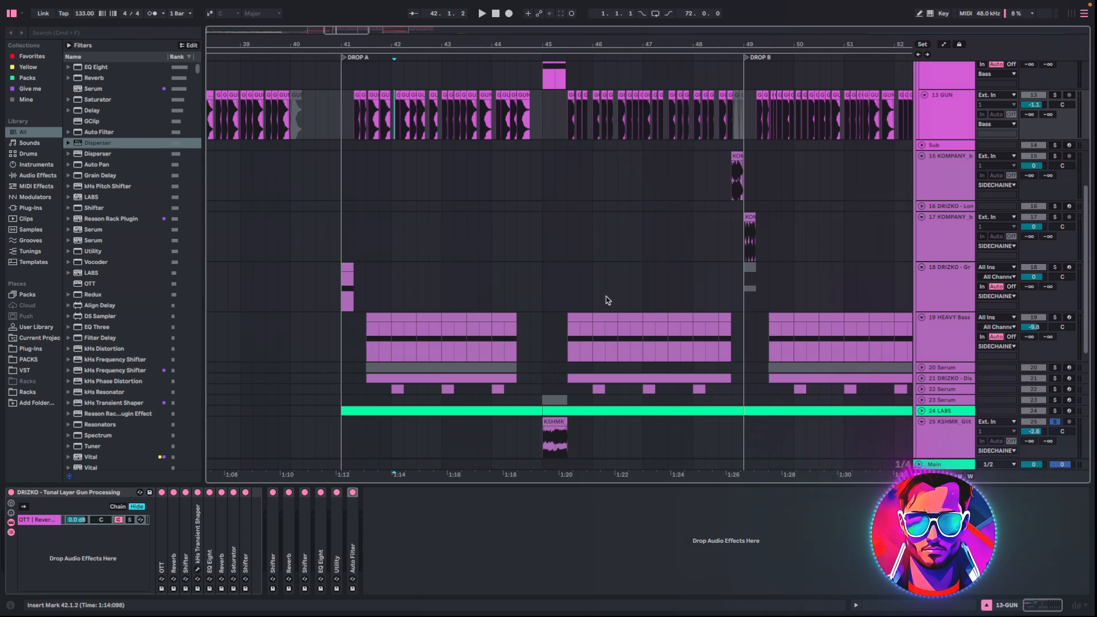
- Solo the HEAVY Bass track and play it from 41.3
{"action": "scroll", "coordinate": [607, 300], "scroll_direction": "down", "scroll_amount": 2}
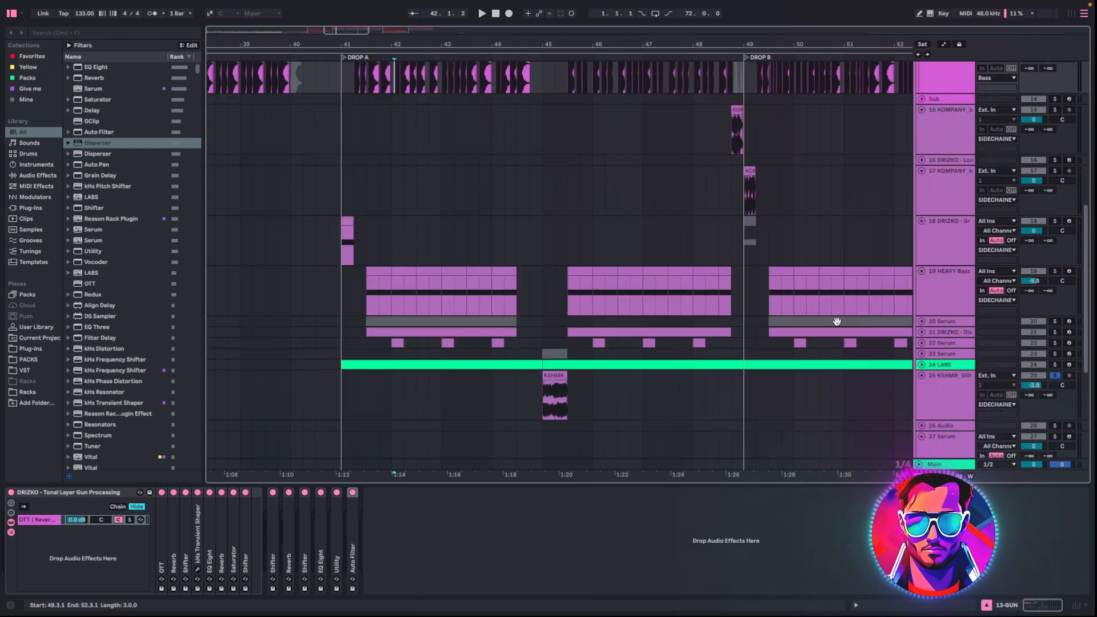
{"action": "left_click", "coordinate": [370, 304]}
{"action": "key", "text": "space"}
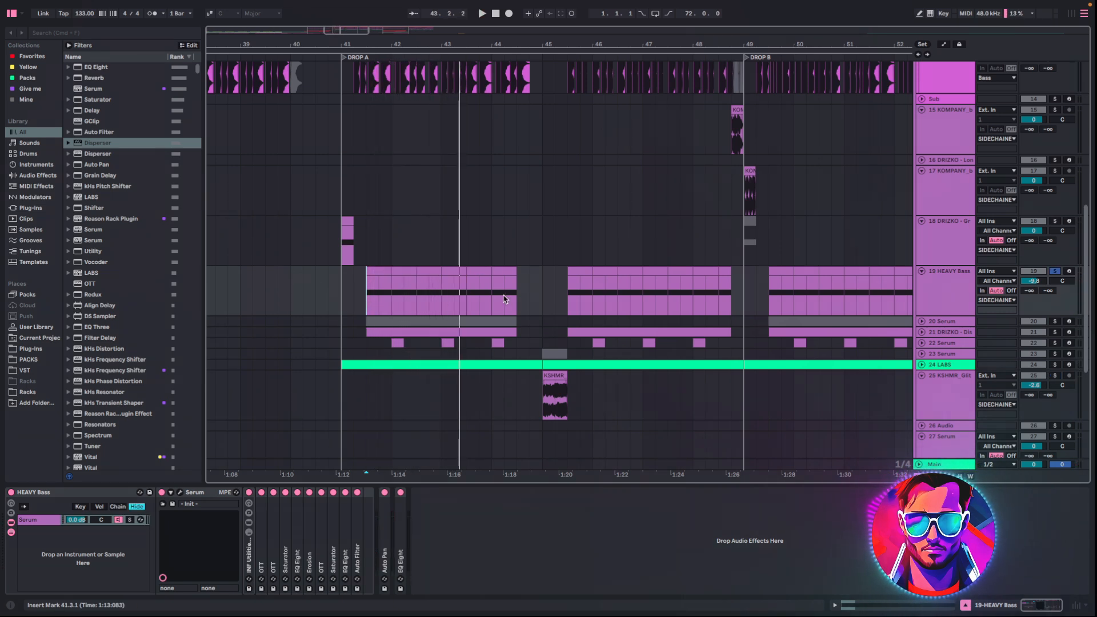
- Turn off the HEAVY Bass effects from the first OTT through Auto Filter, plus the Auto Pan and the last EQ Eight
{"action": "left_click", "coordinate": [261, 525]}
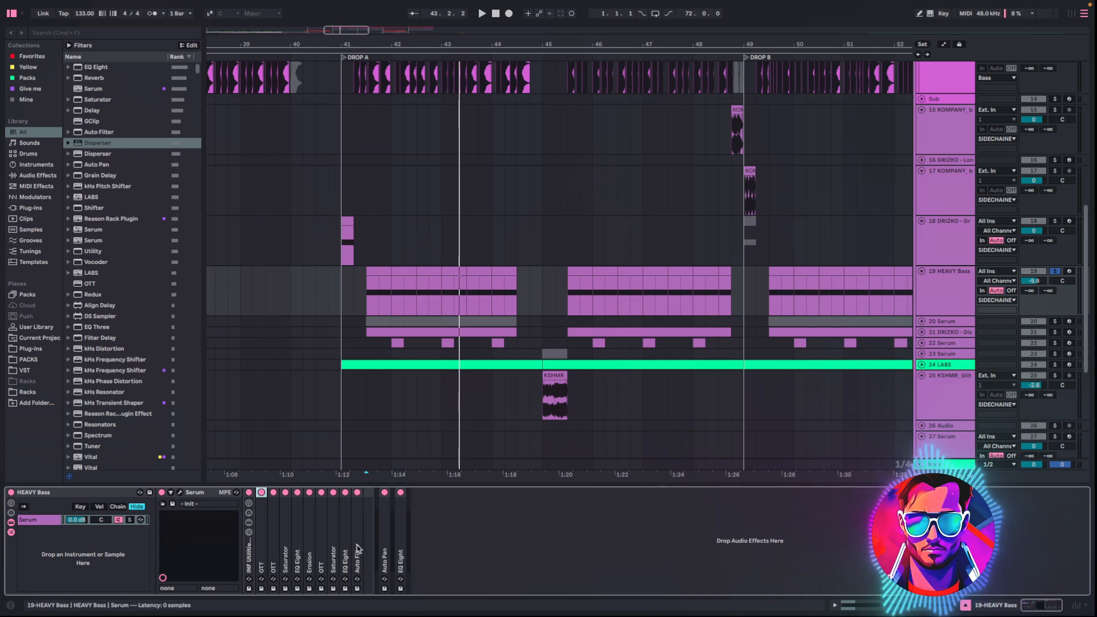
{"action": "left_click", "coordinate": [358, 545], "text": "shift"}
{"action": "left_click", "coordinate": [357, 492]}
{"action": "left_click", "coordinate": [384, 492]}
{"action": "left_click", "coordinate": [401, 492]}
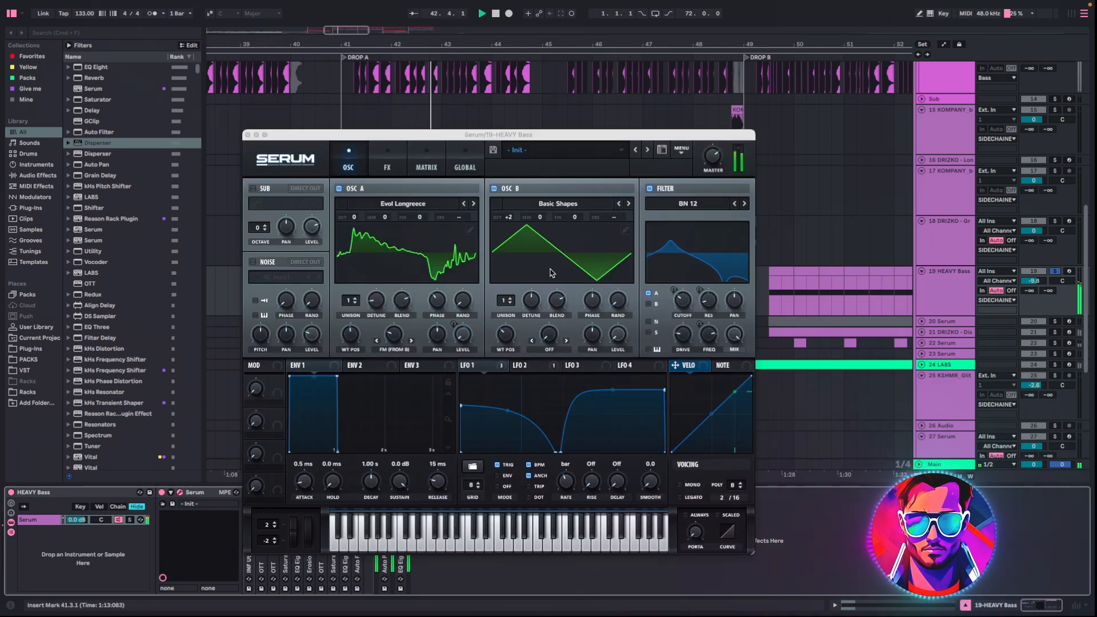
- Stop playback and examine the HEAVY Bass Serum patch's OSC A wavetable category, its LFO 2 curve and what the LFOs modulate
{"action": "key", "text": "space"}
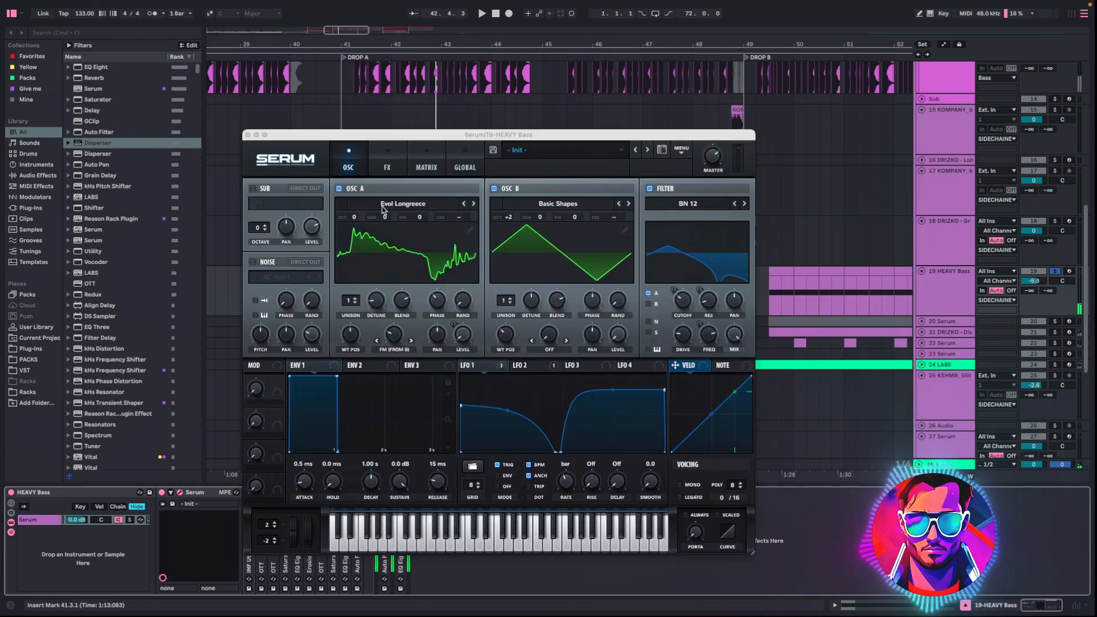
{"action": "left_click", "coordinate": [418, 206]}
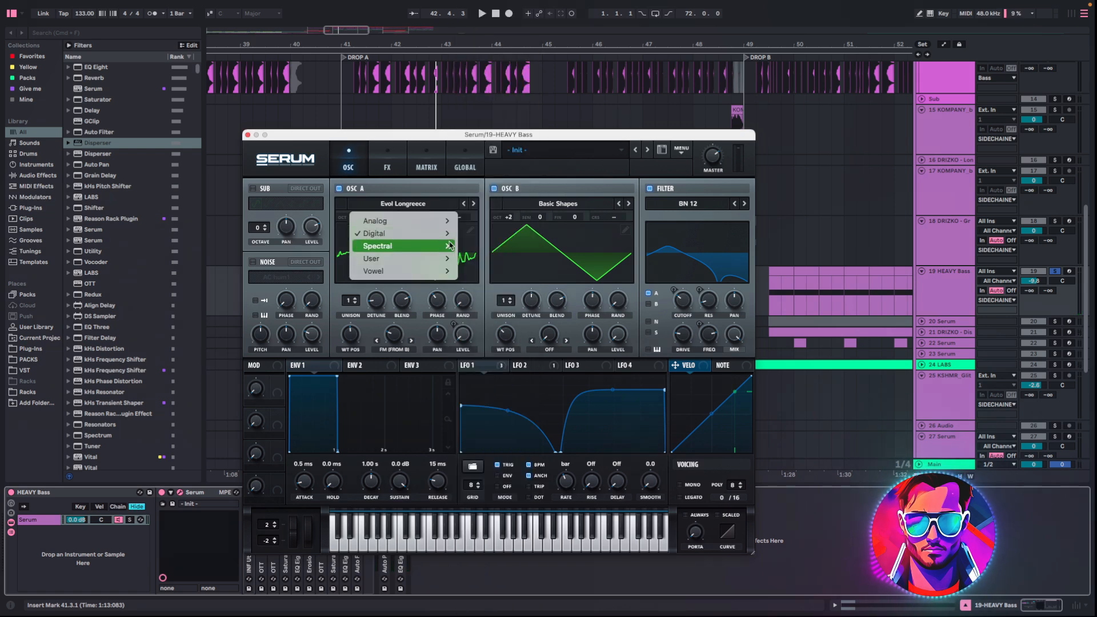
{"action": "left_click", "coordinate": [398, 148]}
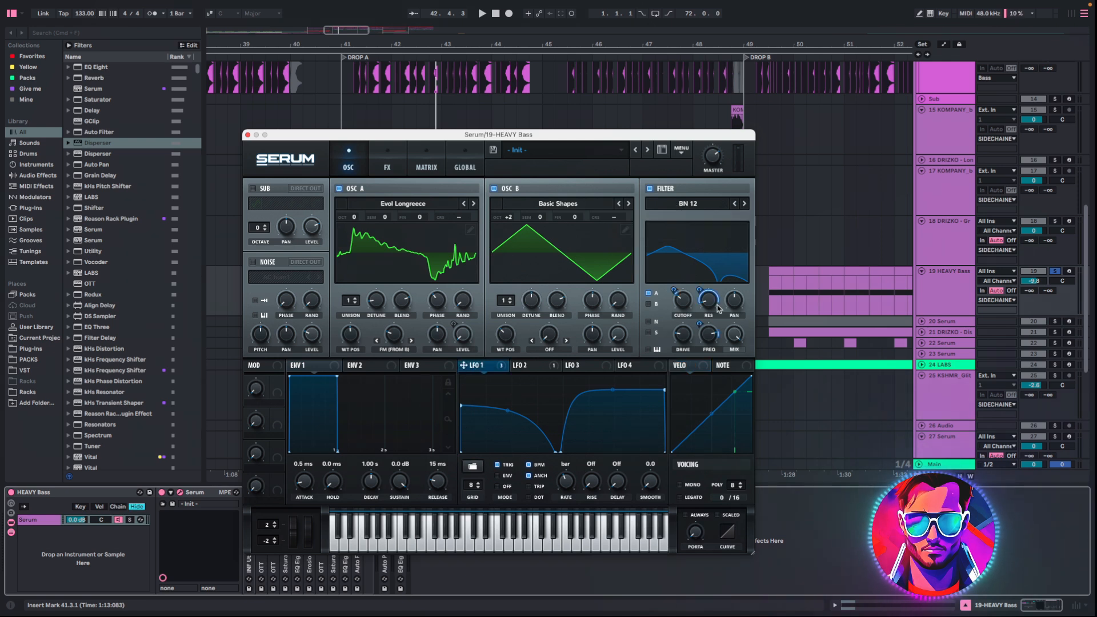
{"action": "left_click", "coordinate": [545, 368]}
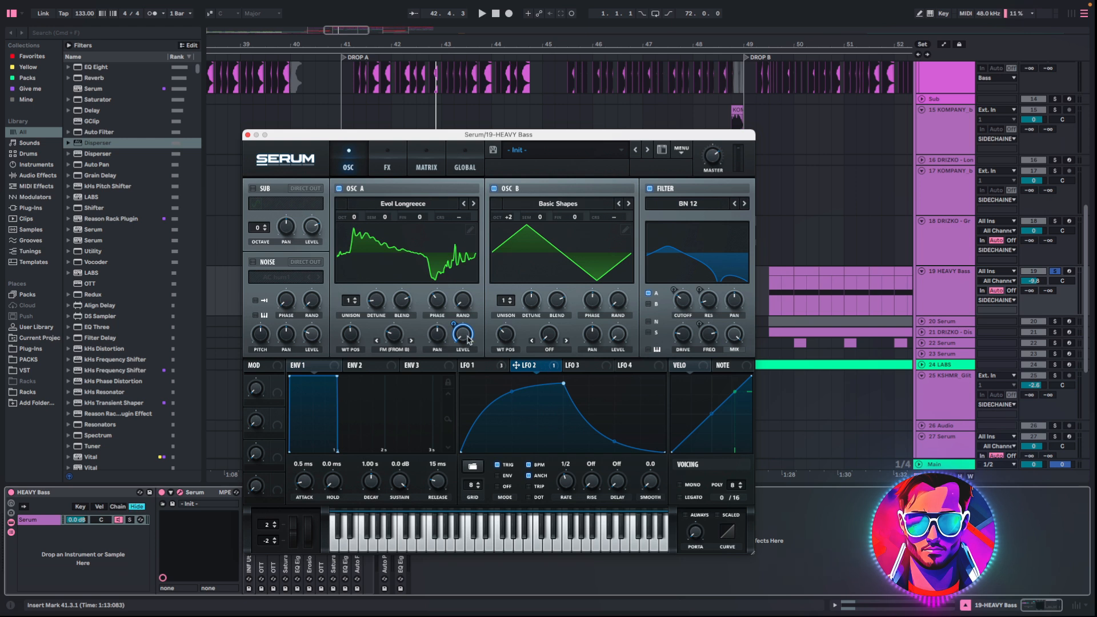
- Audition the HEAVY Bass Serum patch with its Downsample distortion bypassed, and again with the distortion back on
{"action": "left_click", "coordinate": [386, 165]}
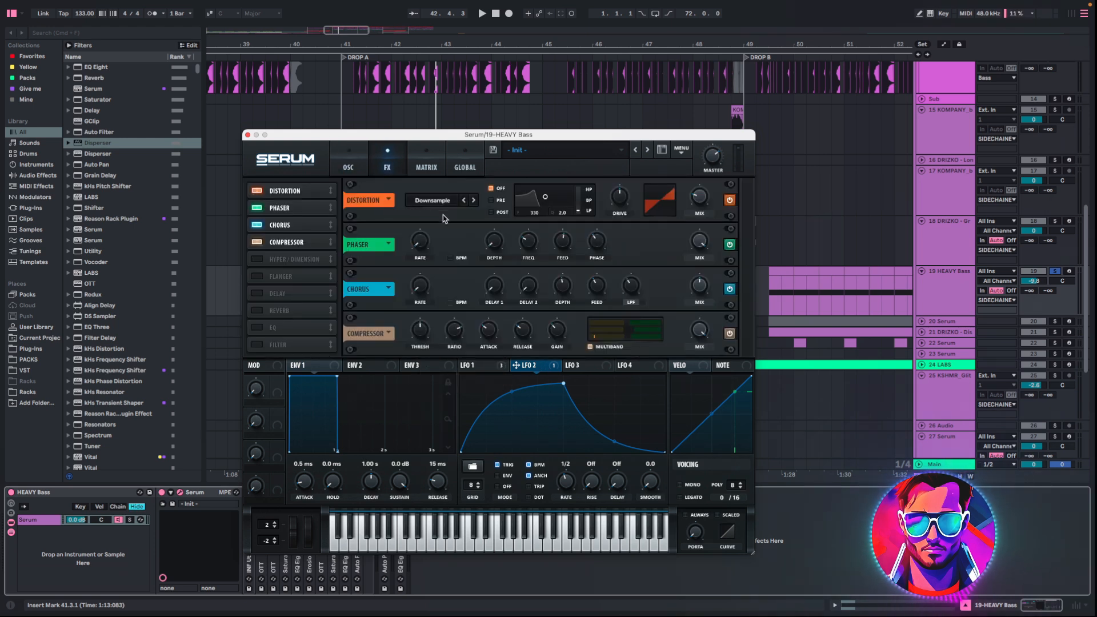
{"action": "left_click", "coordinate": [729, 200]}
{"action": "key", "text": "space"}
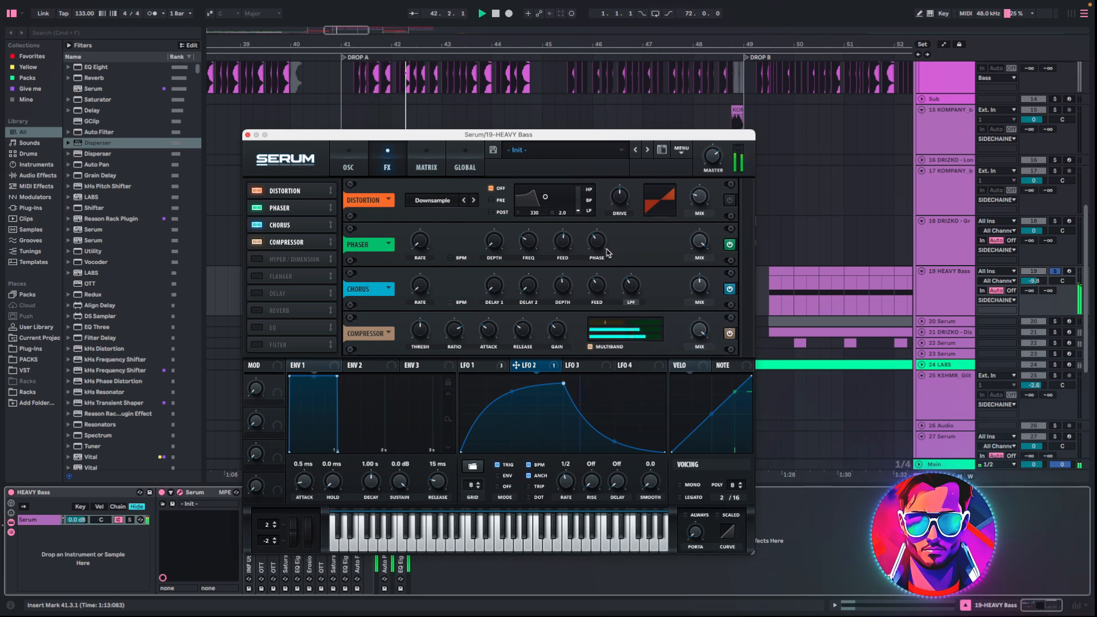
{"action": "left_click", "coordinate": [729, 200]}
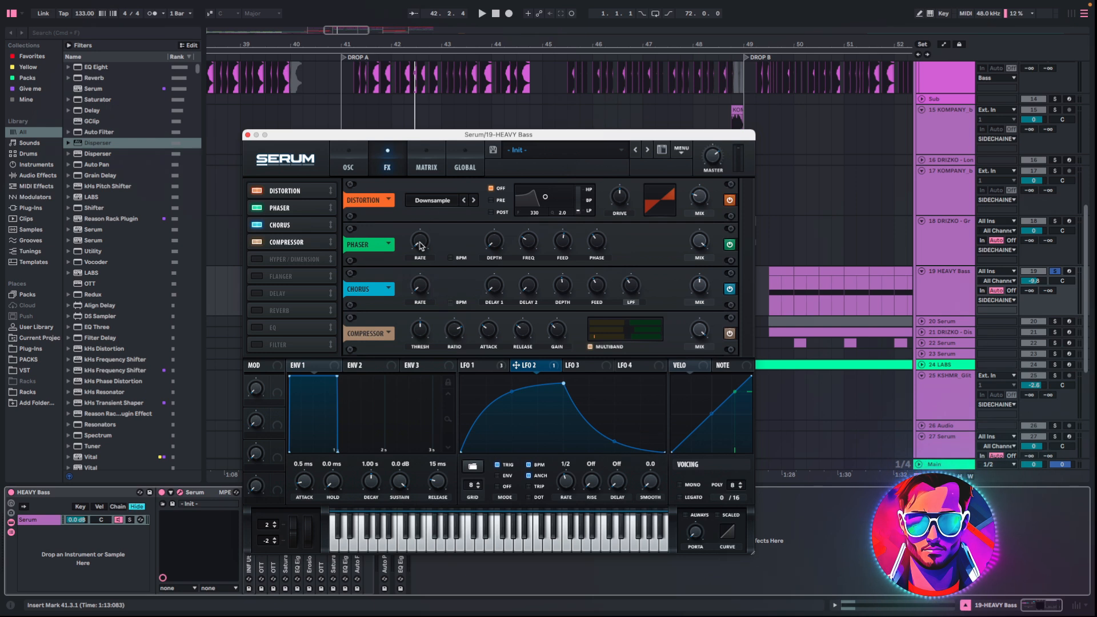
{"action": "key", "text": "space"}
{"action": "key", "text": "space"}
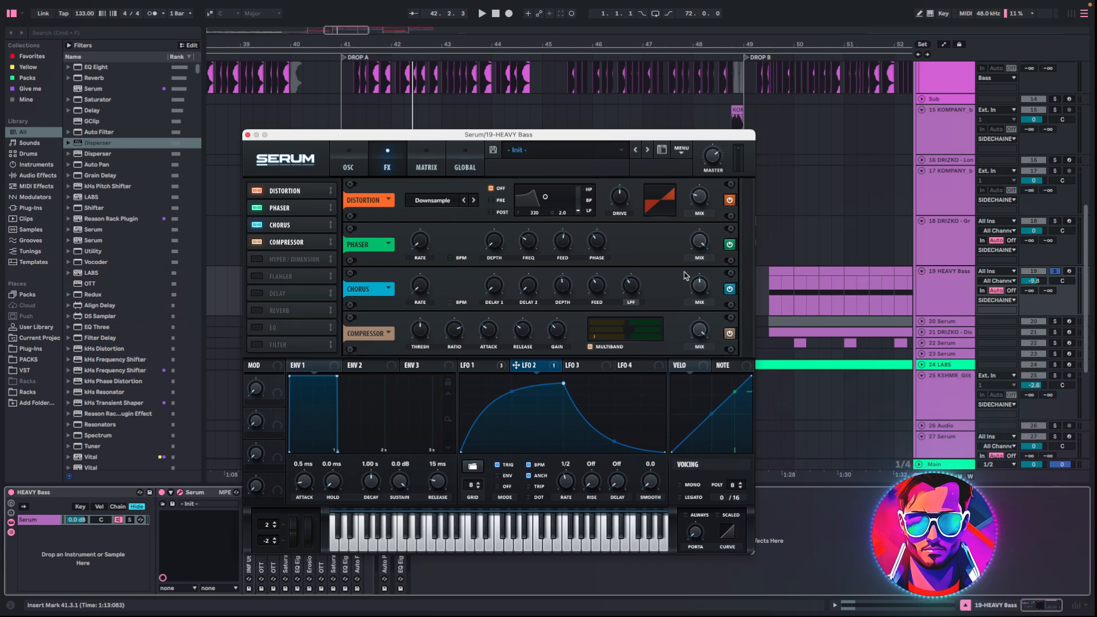
- Compare the patch with Phaser and Chorus bypassed and with both back on, and close the Serum window
{"action": "key", "text": "space"}
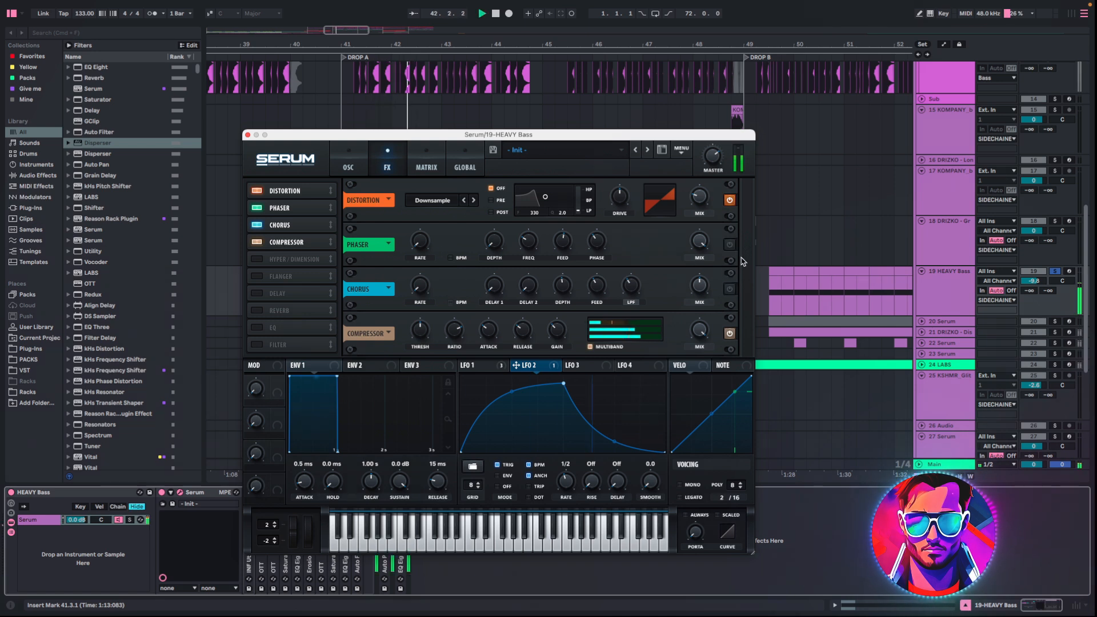
{"action": "left_click", "coordinate": [729, 287]}
{"action": "left_click", "coordinate": [729, 288]}
{"action": "key", "text": "space"}
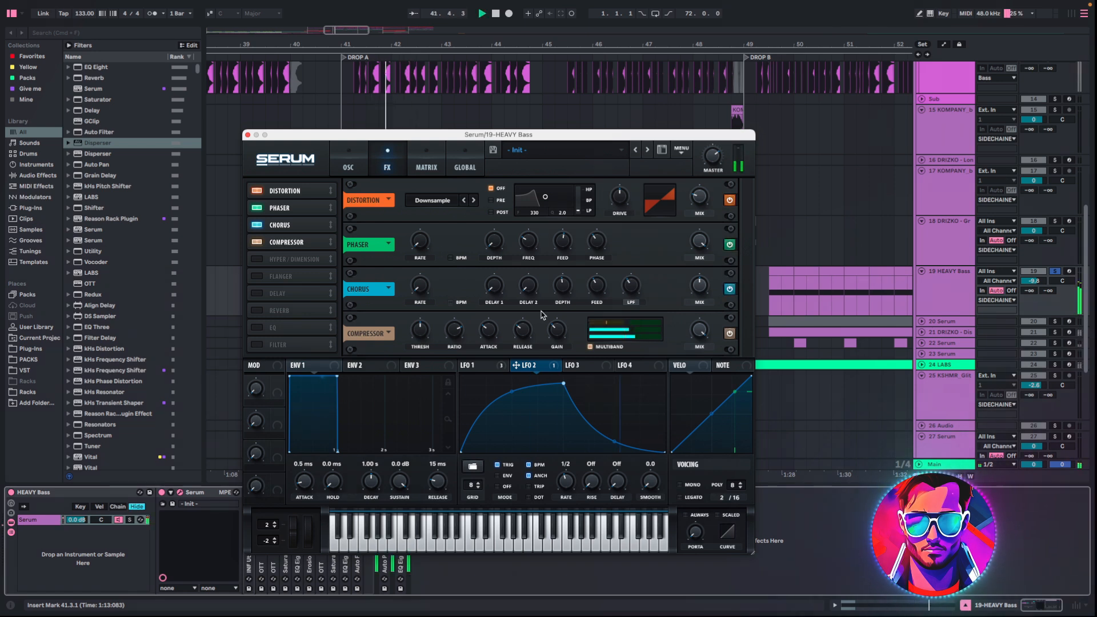
{"action": "key", "text": "space"}
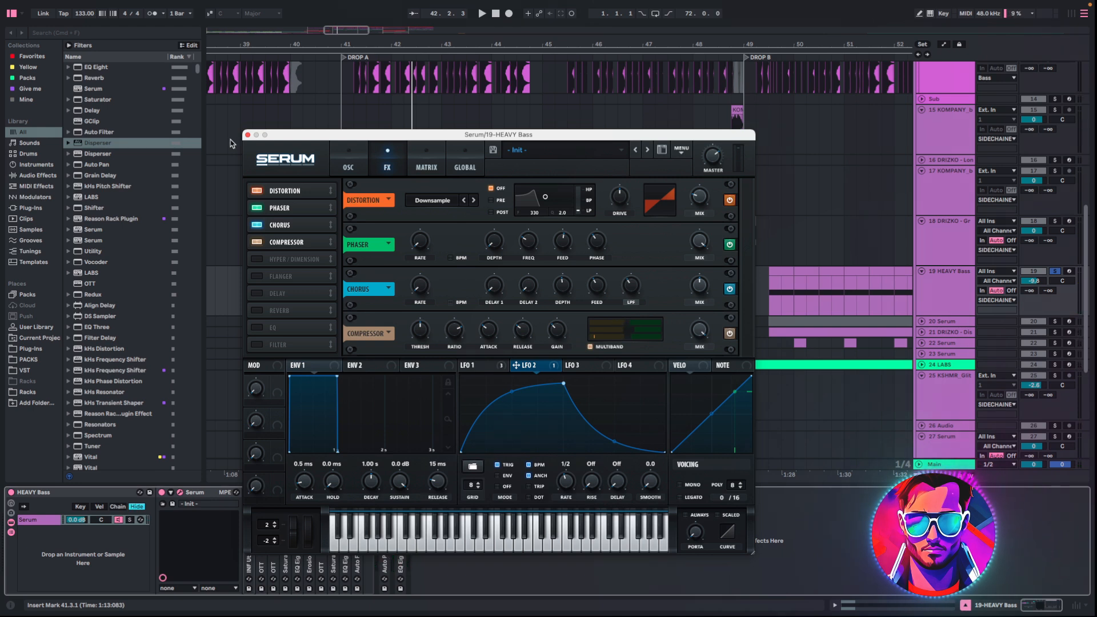
{"action": "left_click", "coordinate": [247, 134]}
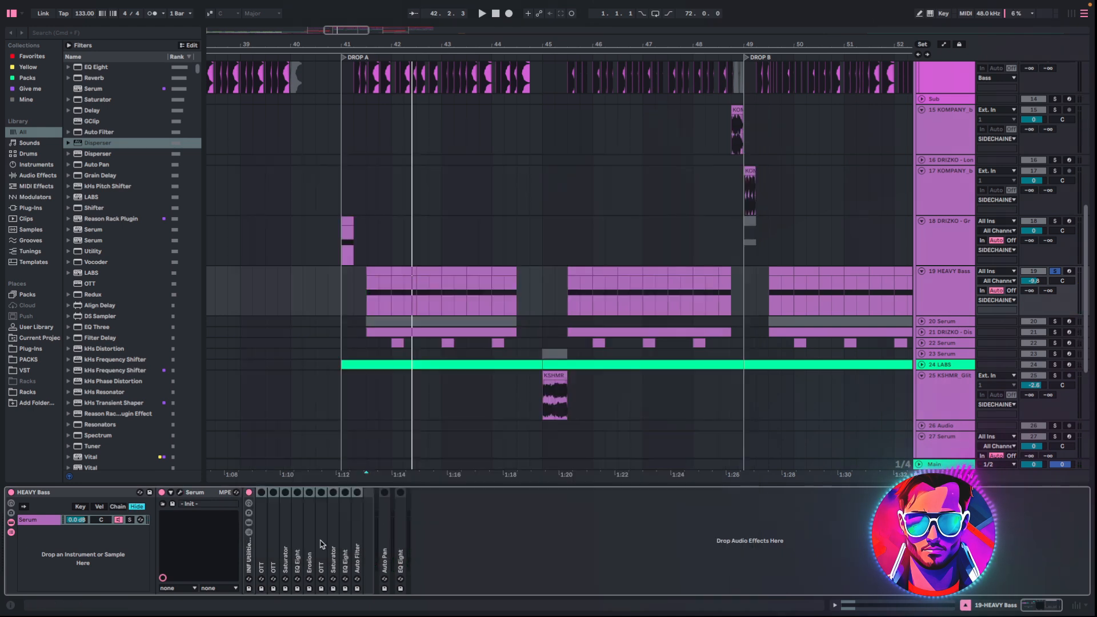
- Turn on the first two OTTs in the HEAVY Bass chain and play the bass from 41.3
{"action": "double_click", "coordinate": [261, 539]}
{"action": "double_click", "coordinate": [594, 514]}
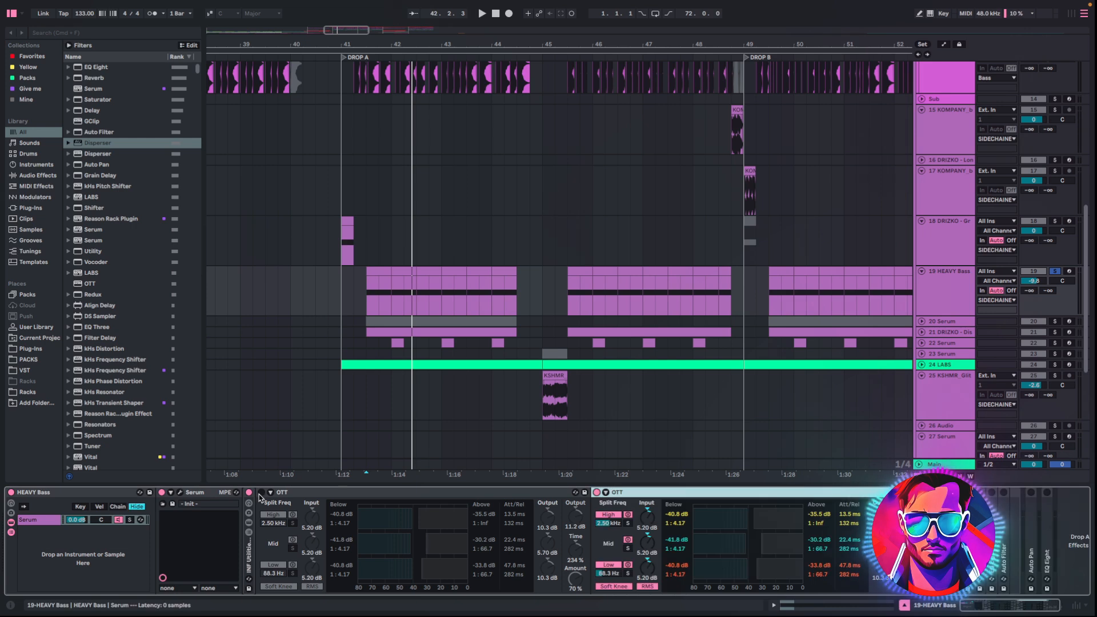
{"action": "left_click", "coordinate": [260, 493]}
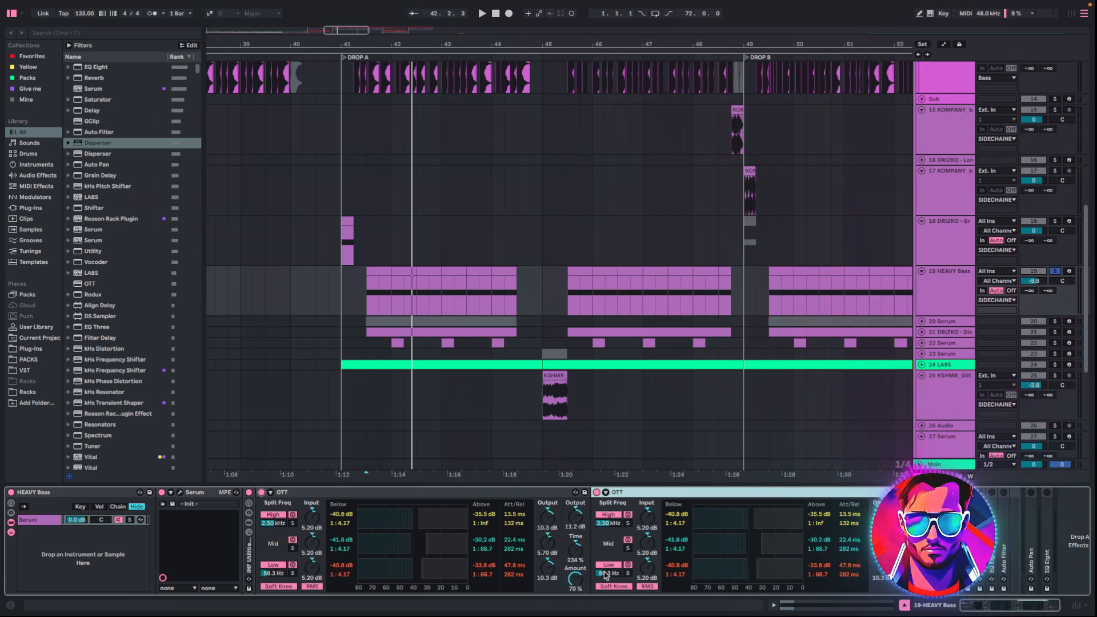
{"action": "key", "text": "space"}
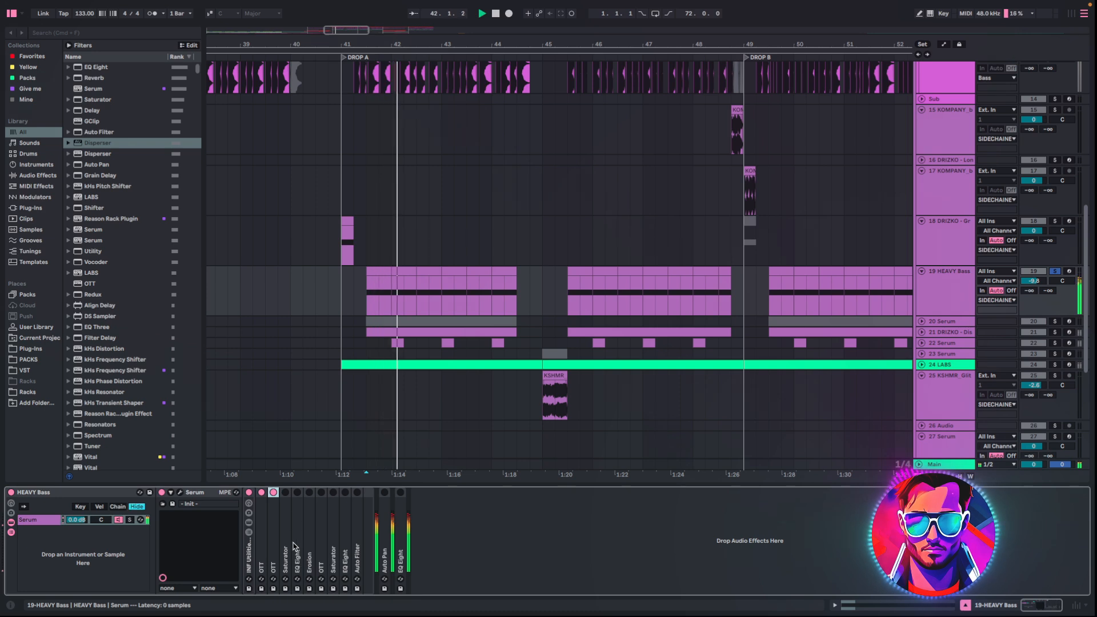
- Turn on the Analog Clip Saturator after the two OTTs and audition the bass from 41.3
{"action": "double_click", "coordinate": [286, 546]}
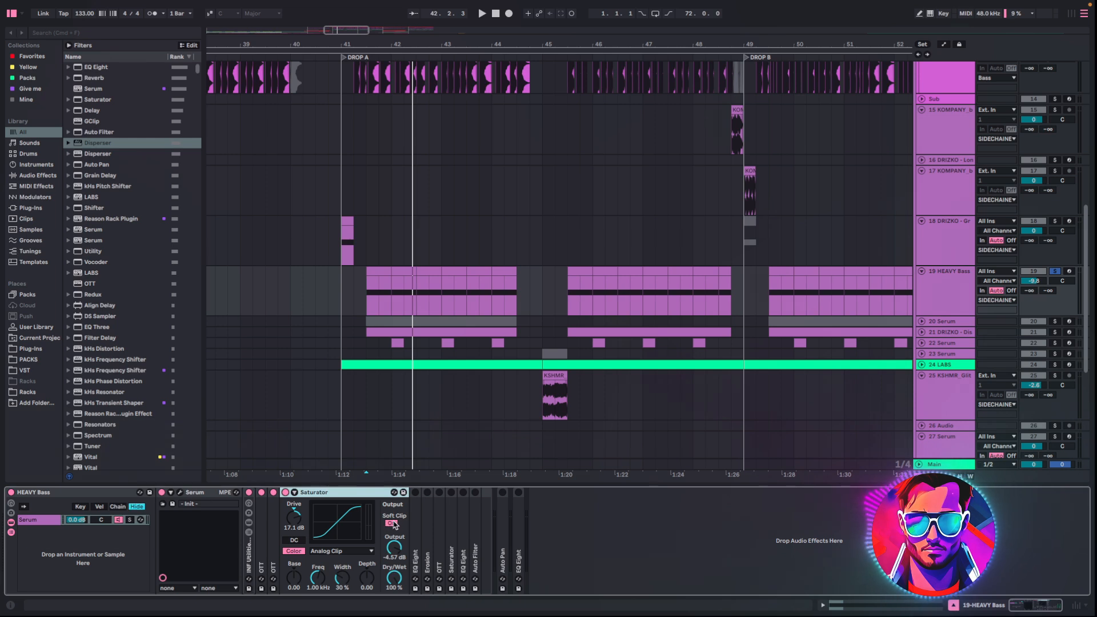
{"action": "key", "text": "space"}
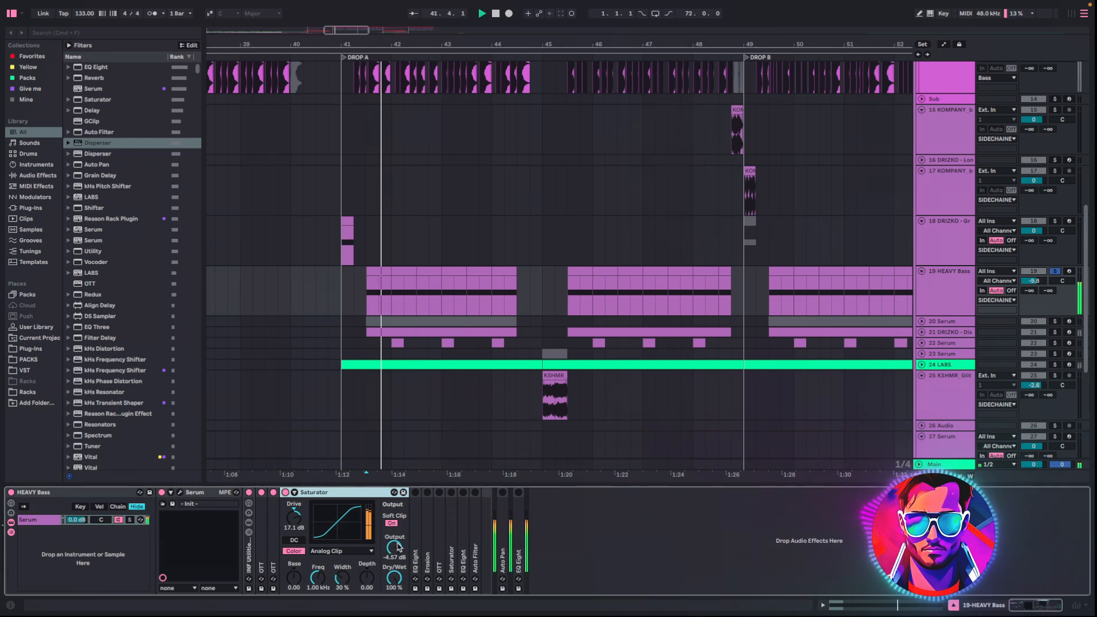
{"action": "key", "text": "space"}
- Turn on the first EQ Eight and the Erosion of the HEAVY Bass chain, playing the bass with each added
{"action": "double_click", "coordinate": [415, 549]}
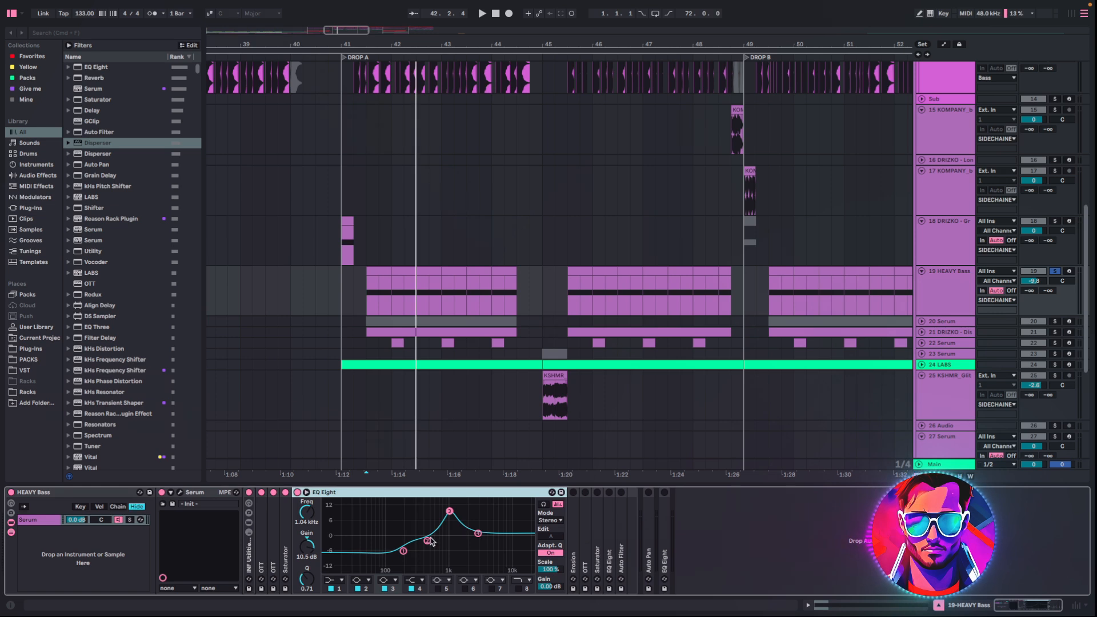
{"action": "key", "text": "space"}
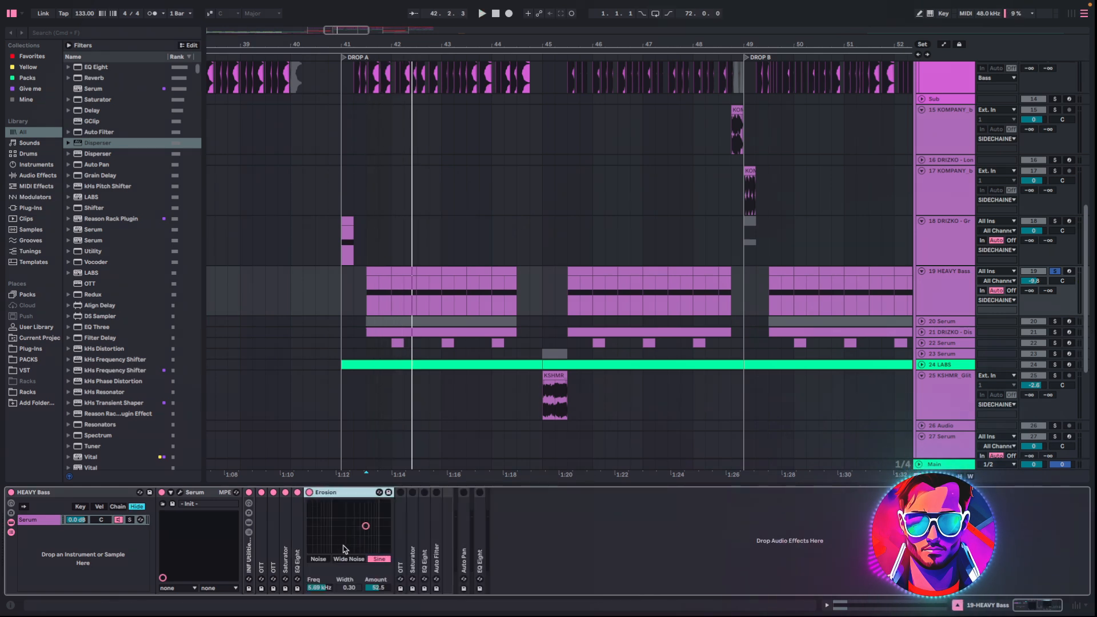
{"action": "key", "text": "space"}
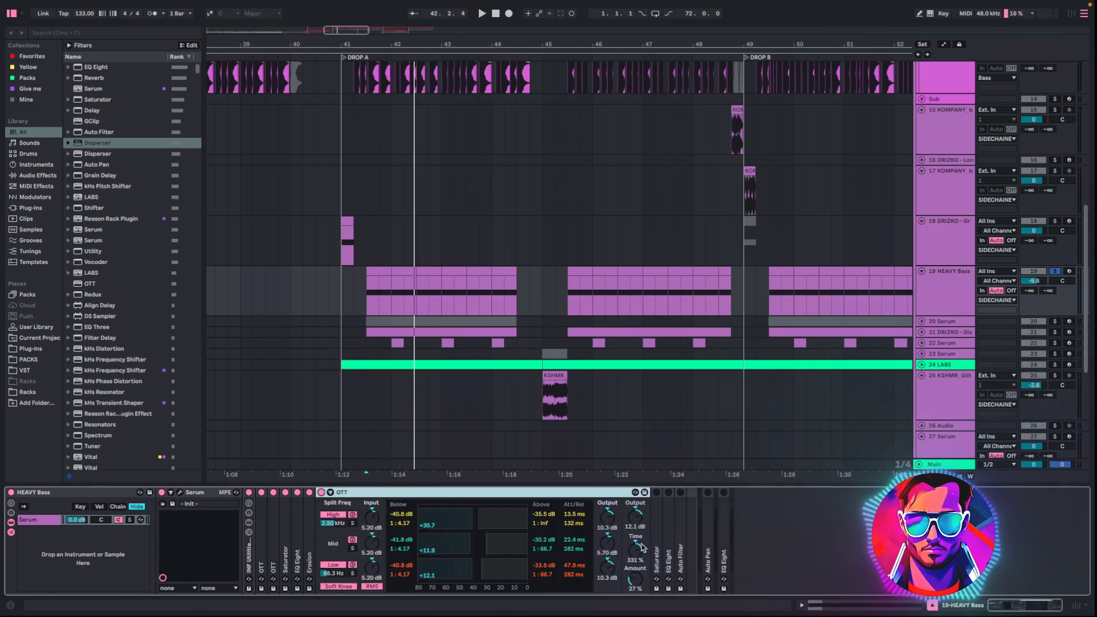
- Turn on the OTT after Erosion and the Soft Sine Saturator, auditioning the bass with each one
{"action": "double_click", "coordinate": [430, 498]}
{"action": "key", "text": "space"}
{"action": "double_click", "coordinate": [335, 496]}
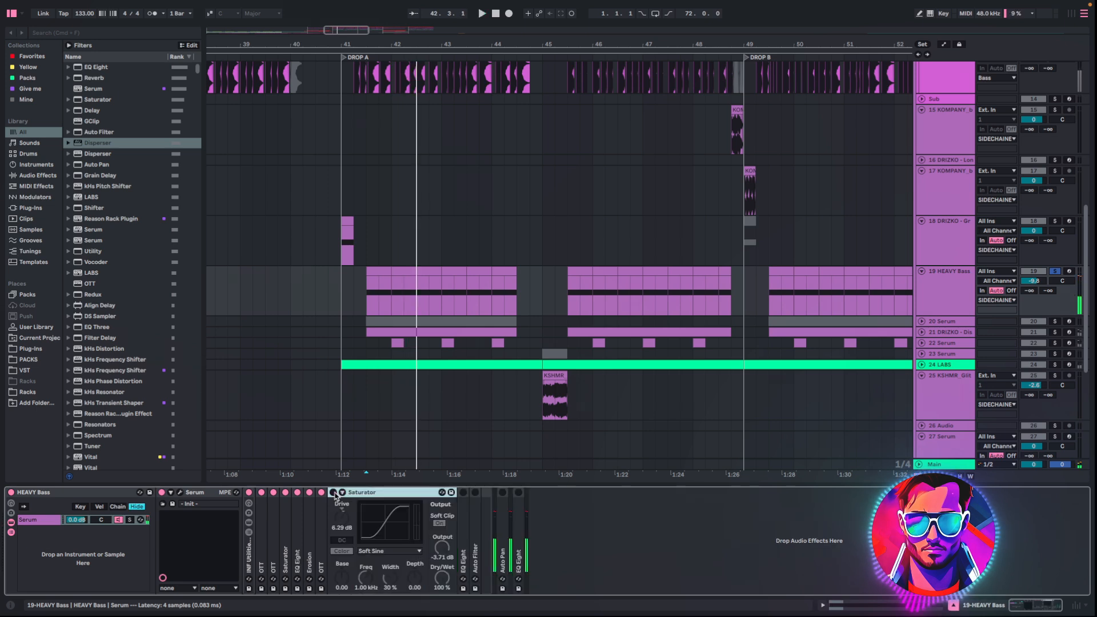
{"action": "left_click", "coordinate": [334, 492]}
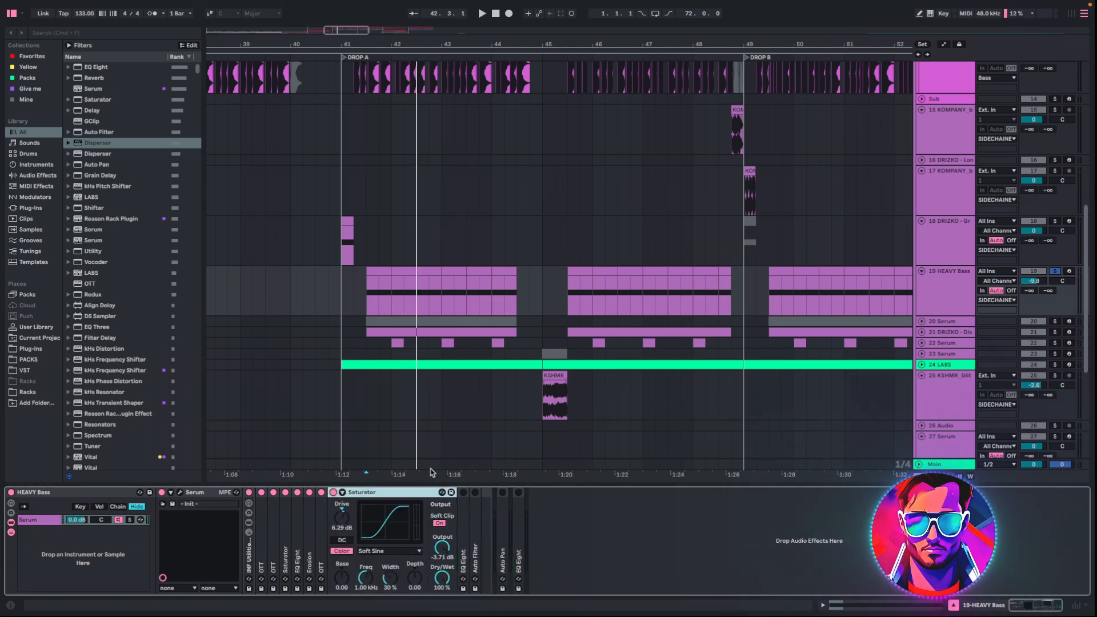
{"action": "key", "text": "space"}
- Turn on the second EQ Eight and the Auto Filter, and play the HEAVY Bass again from 41.3
{"action": "key", "text": "space"}
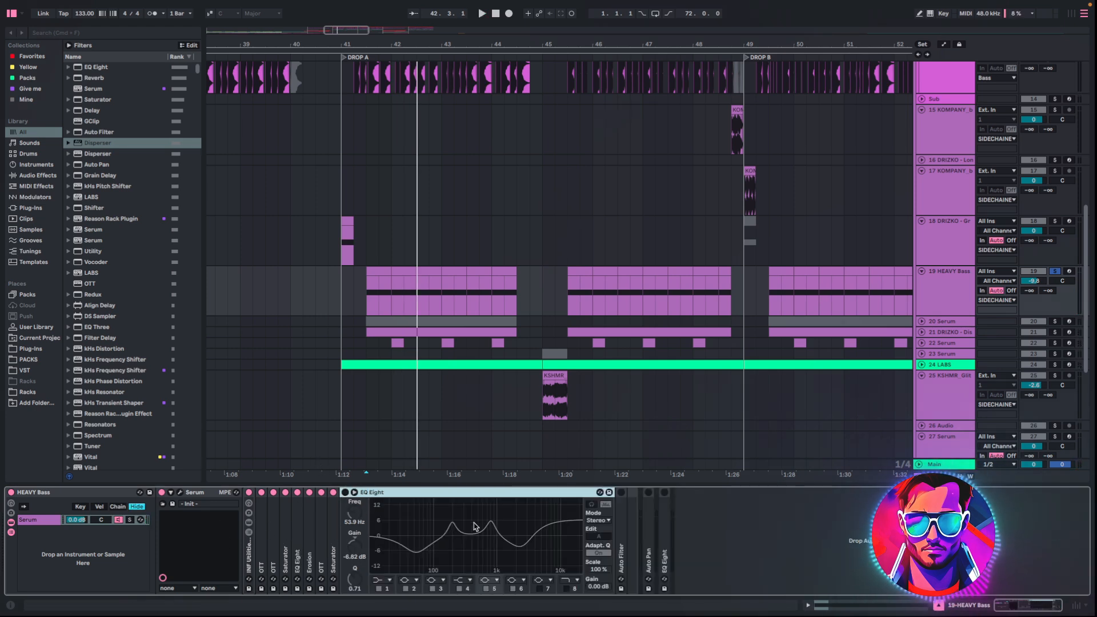
{"action": "left_click", "coordinate": [345, 492]}
{"action": "key", "text": "space"}
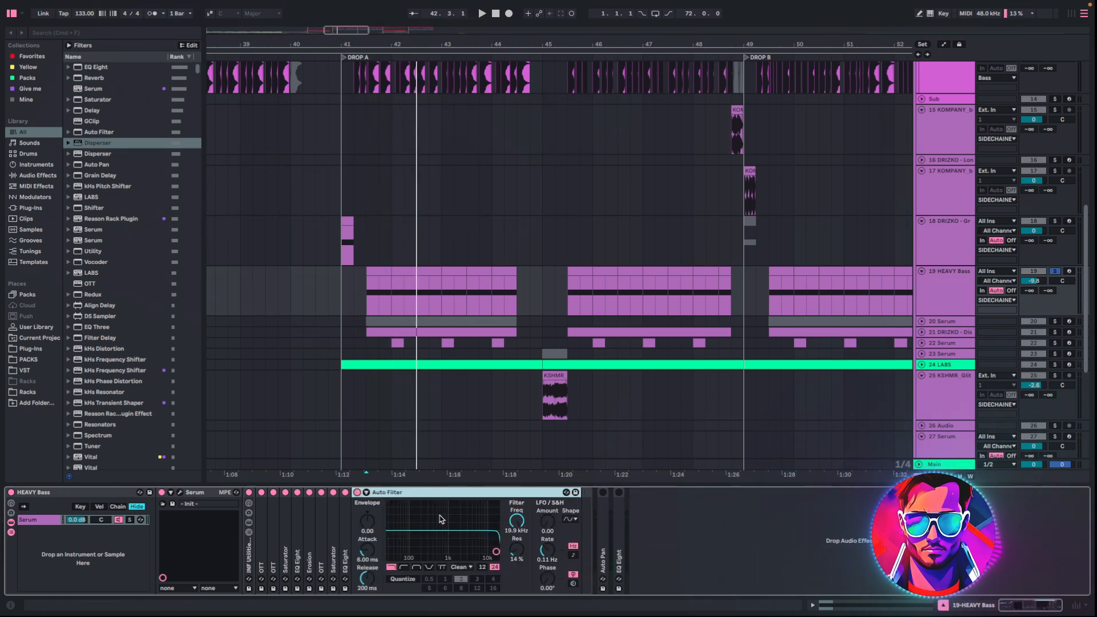
{"action": "double_click", "coordinate": [402, 493]}
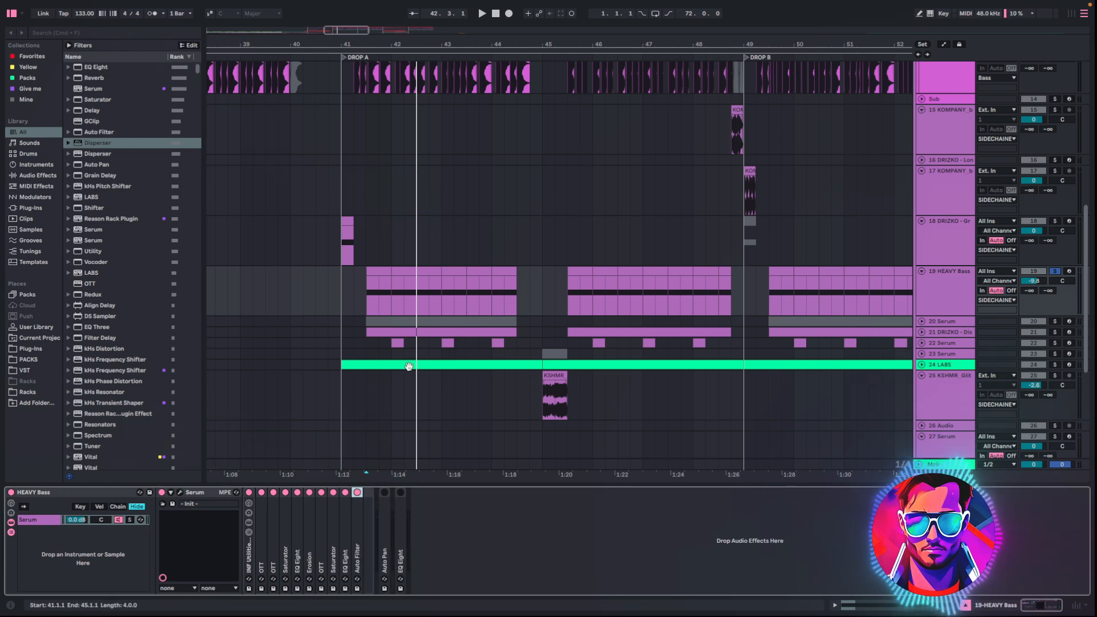
{"action": "key", "text": "space"}
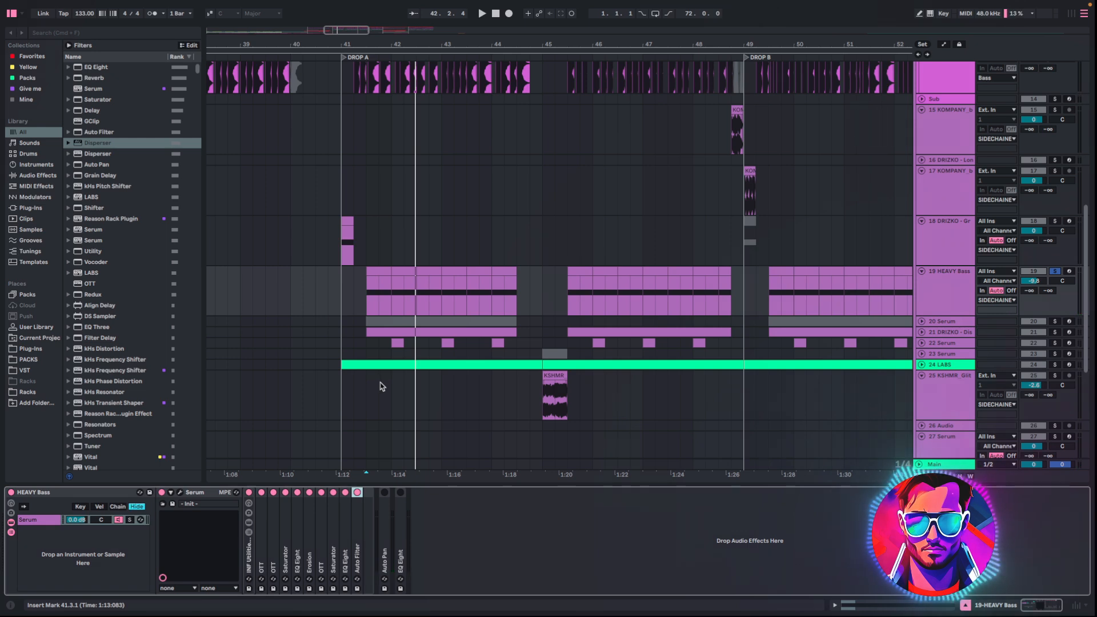
- Turn on the Auto Pan and the last EQ Eight of the HEAVY Bass chain and audition the bass
{"action": "double_click", "coordinate": [387, 551]}
{"action": "left_click", "coordinate": [385, 492]}
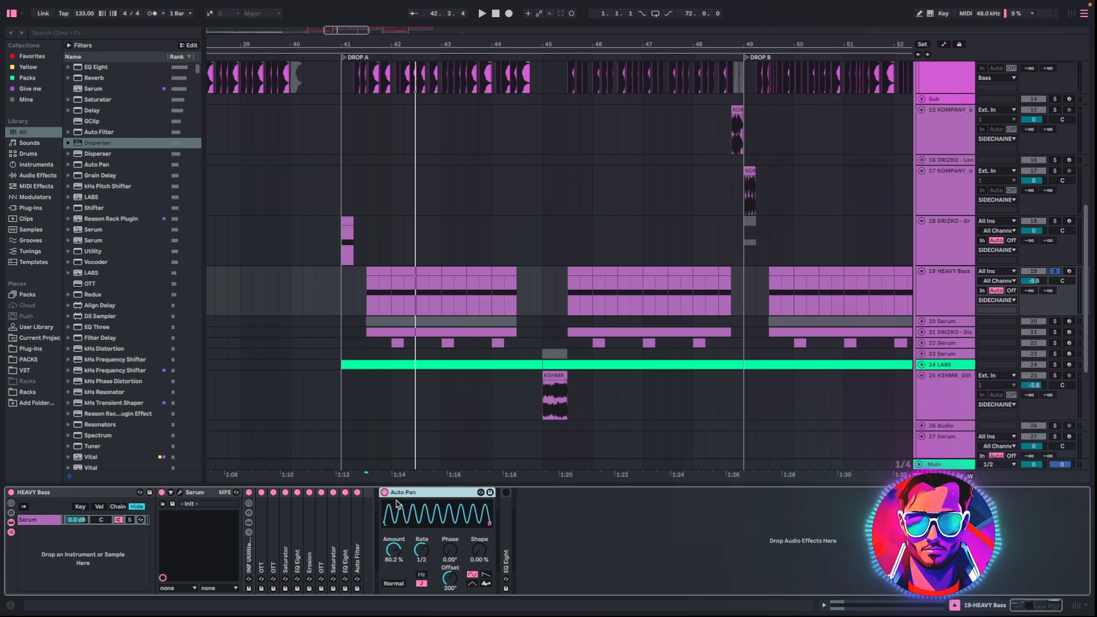
{"action": "key", "text": "space"}
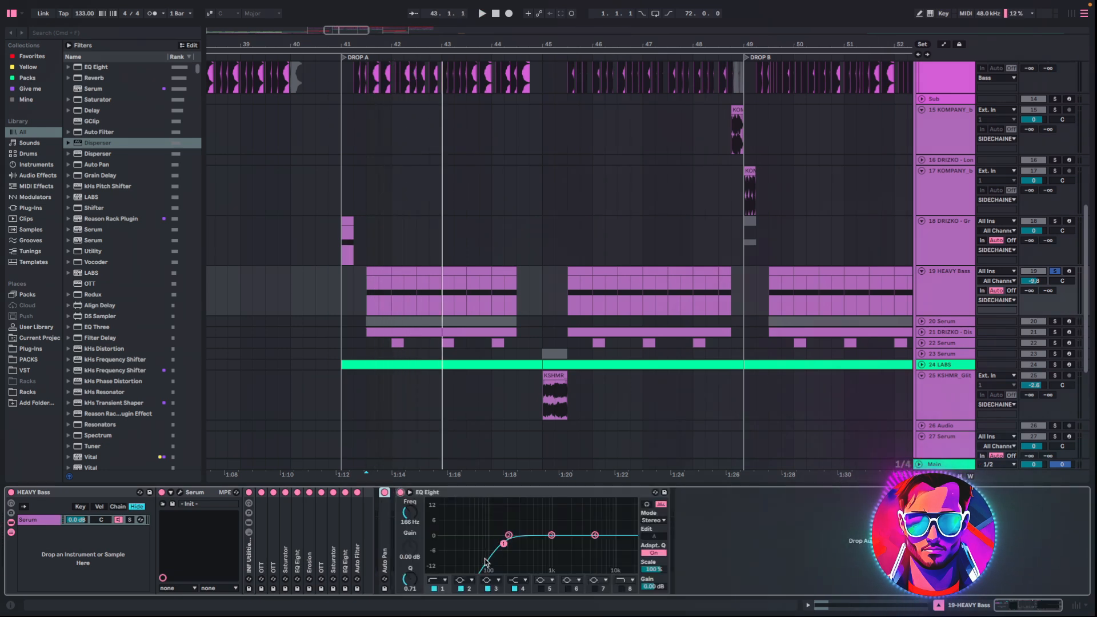
{"action": "key", "text": "space"}
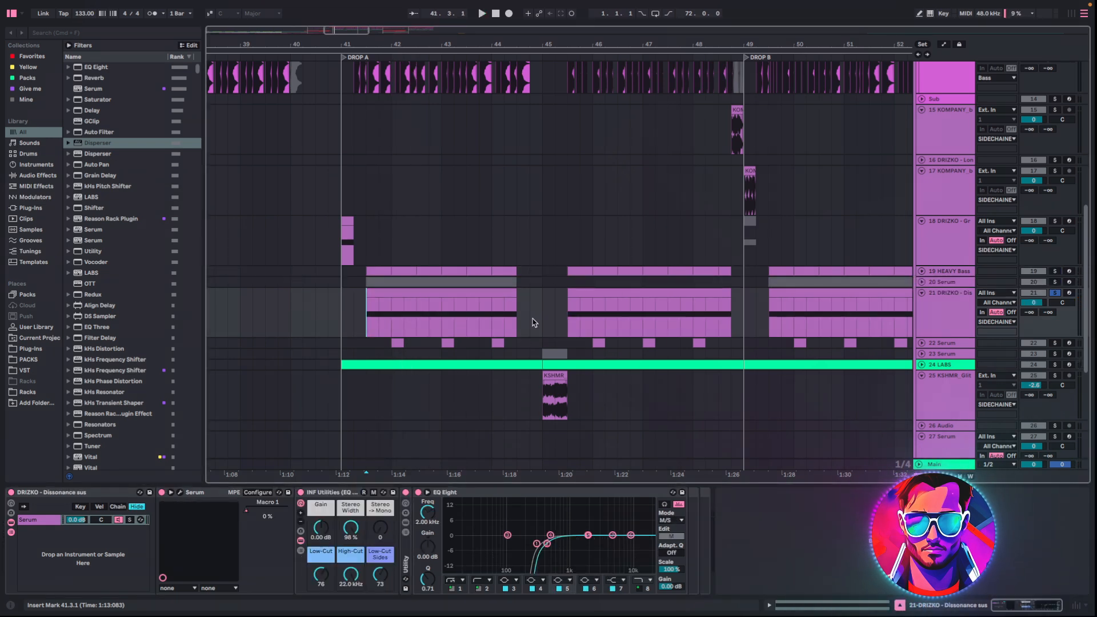
- Play the soloed DRIZKO - Dissonance sus track from 41.3 and from 45.3, and return the insert mark to 41.3
{"action": "key", "text": "space"}
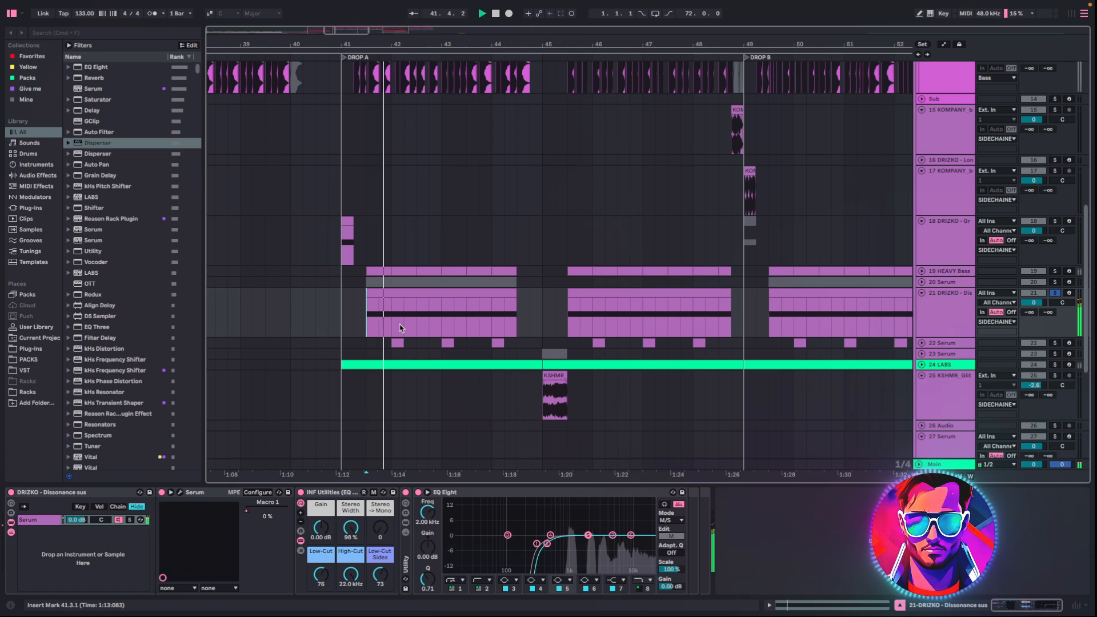
{"action": "left_click", "coordinate": [567, 355]}
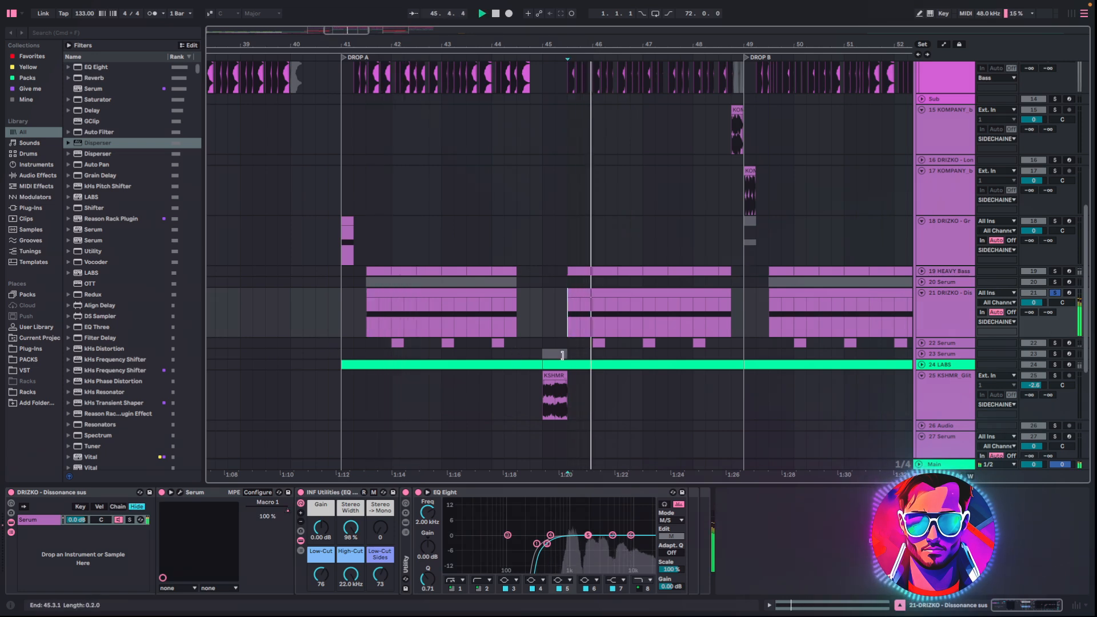
{"action": "key", "text": "space"}
{"action": "left_click", "coordinate": [366, 319]}
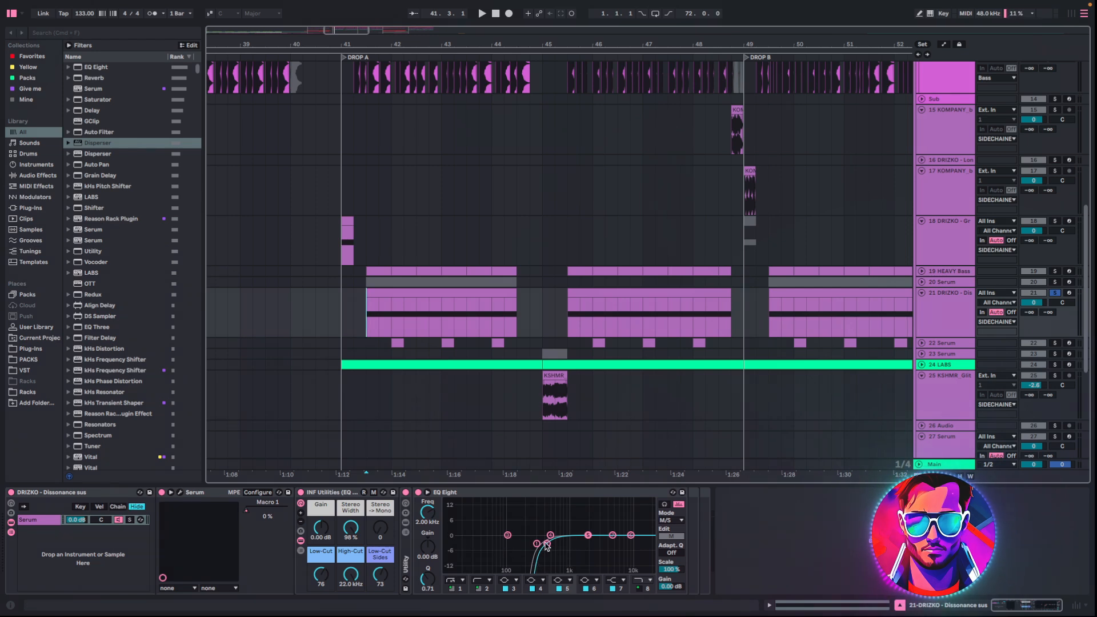
- Open the Dissonance sus Serum patch and examine OSC A's wavetable category, unison and LFO 1 modulation
{"action": "left_click", "coordinate": [180, 492]}
{"action": "left_click_drag", "start_coordinate": [506, 196], "coordinate": [458, 120]}
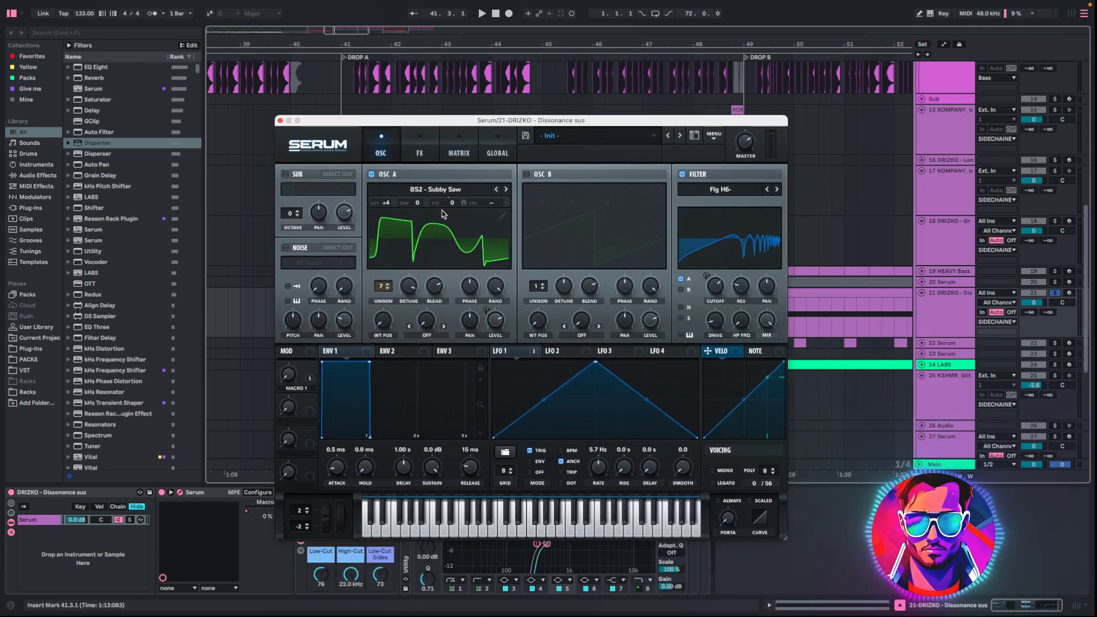
{"action": "left_click", "coordinate": [428, 189]}
{"action": "mouse_move", "coordinate": [423, 209]}
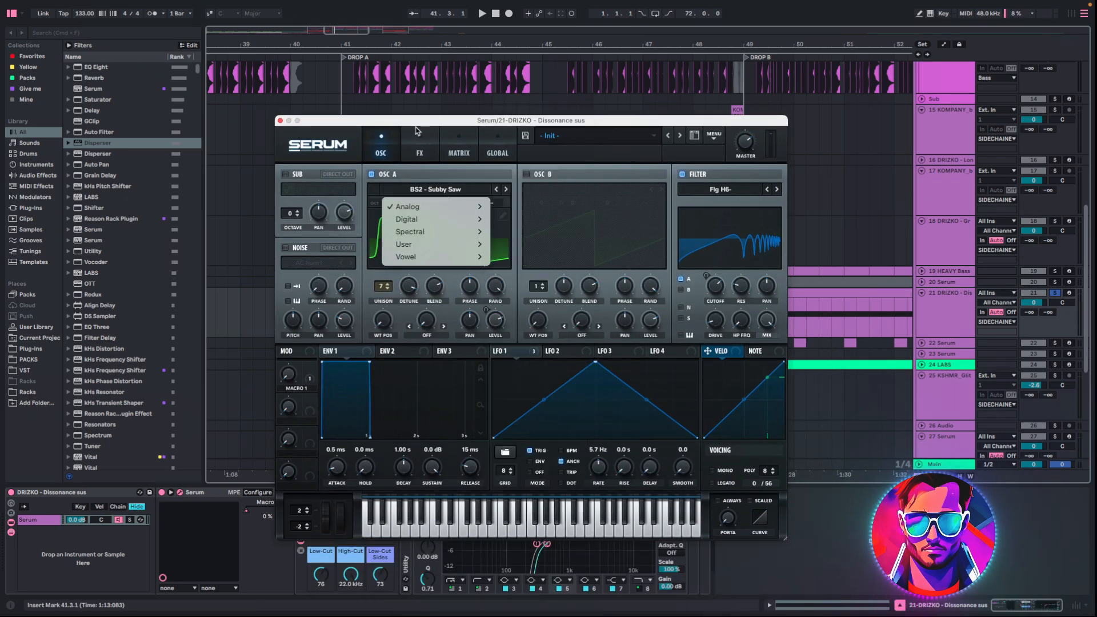
{"action": "left_click", "coordinate": [383, 280]}
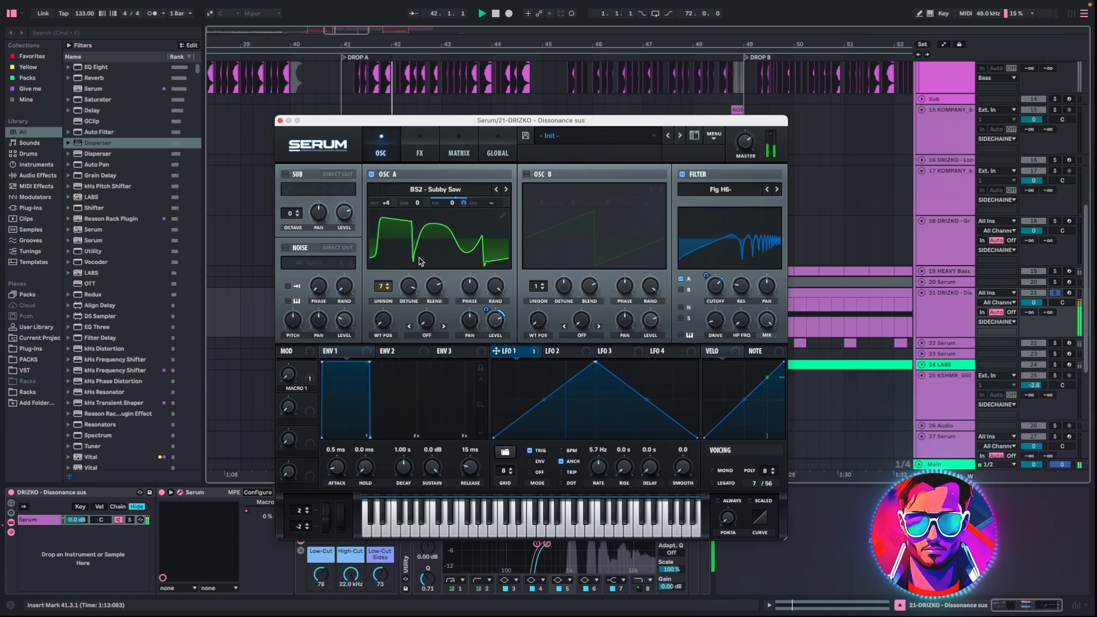
- Review the Dissonance sus patch's effects and Macro 1 filter cutoff modulation, play the patch, and close its window
{"action": "left_click", "coordinate": [419, 150]}
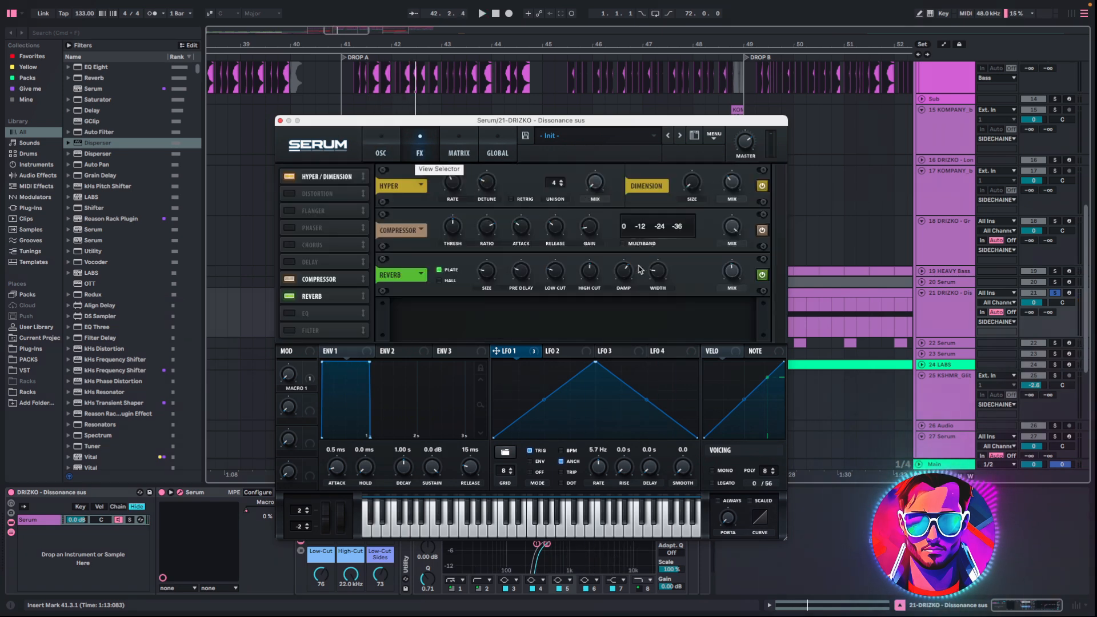
{"action": "left_click", "coordinate": [380, 151]}
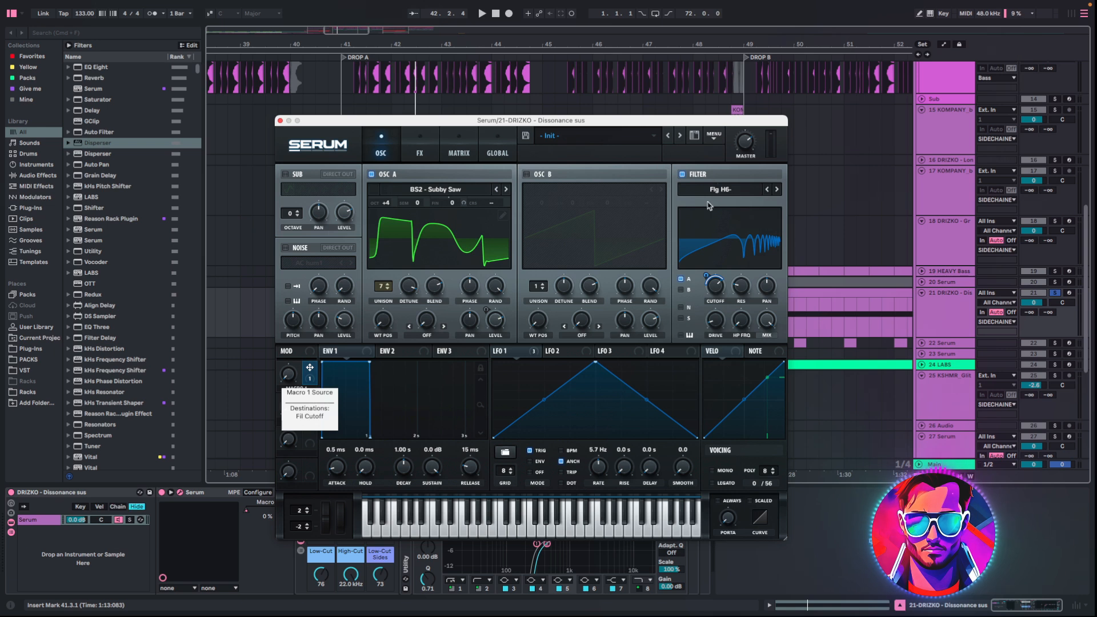
{"action": "key", "text": "space"}
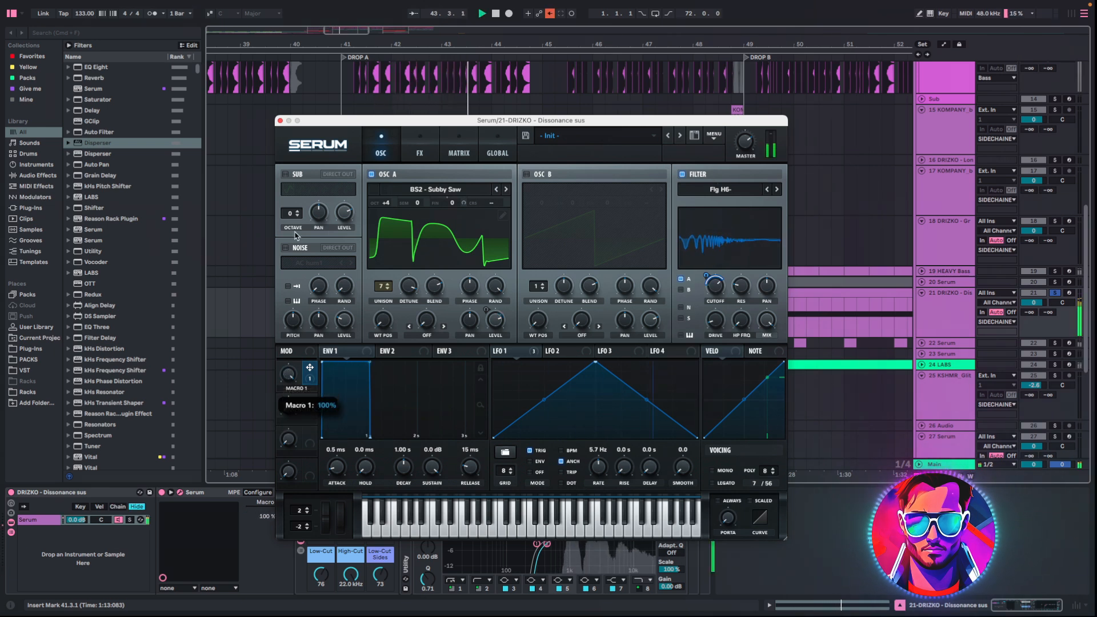
{"action": "key", "text": "space"}
{"action": "left_click", "coordinate": [281, 121]}
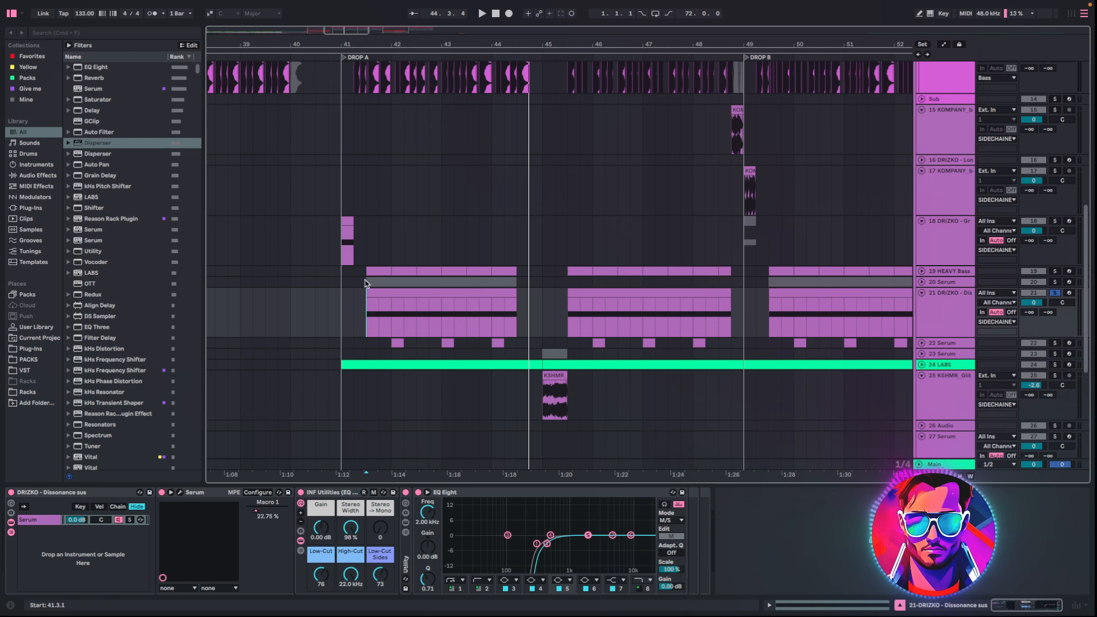
- Fold the Dissonance sus track, unfold track 22 Serum, and place the insert mark at 42.1.1 to compare its clips with the drums
{"action": "key", "text": "a"}
{"action": "key", "text": "a"}
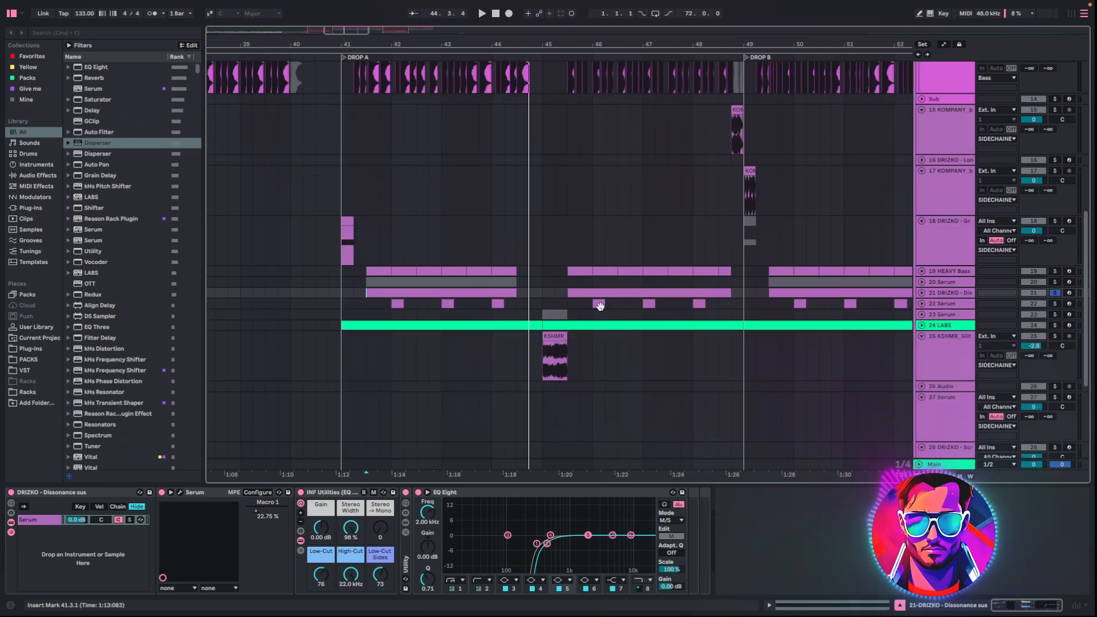
{"action": "left_click", "coordinate": [922, 305]}
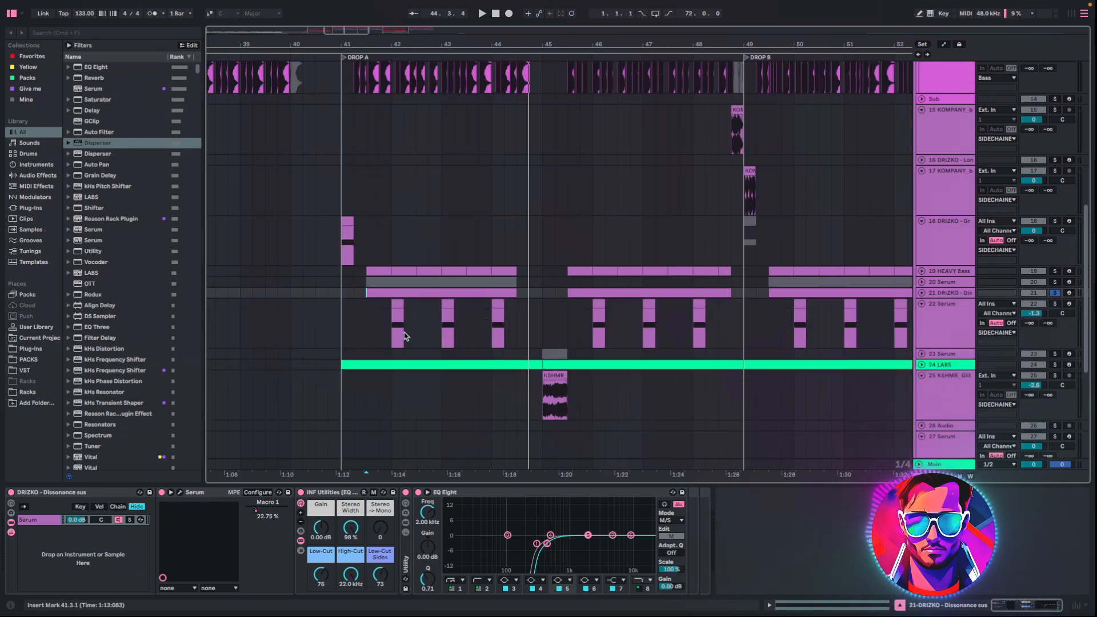
{"action": "left_click", "coordinate": [392, 336]}
{"action": "scroll", "coordinate": [381, 341], "scroll_direction": "up", "scroll_amount": 10}
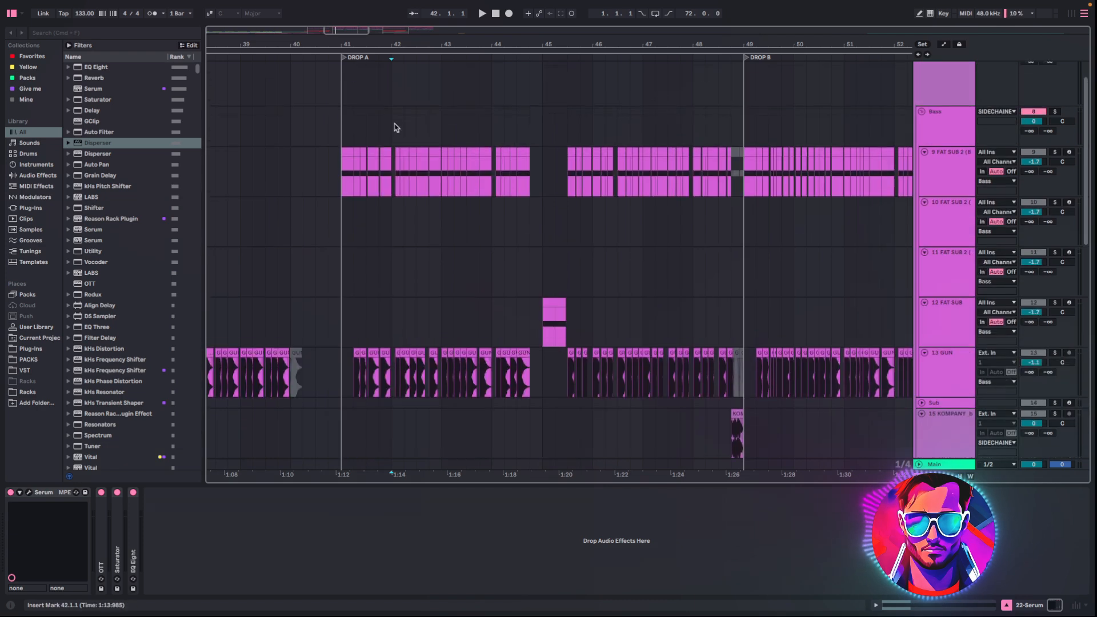
{"action": "double_click", "coordinate": [401, 67]}
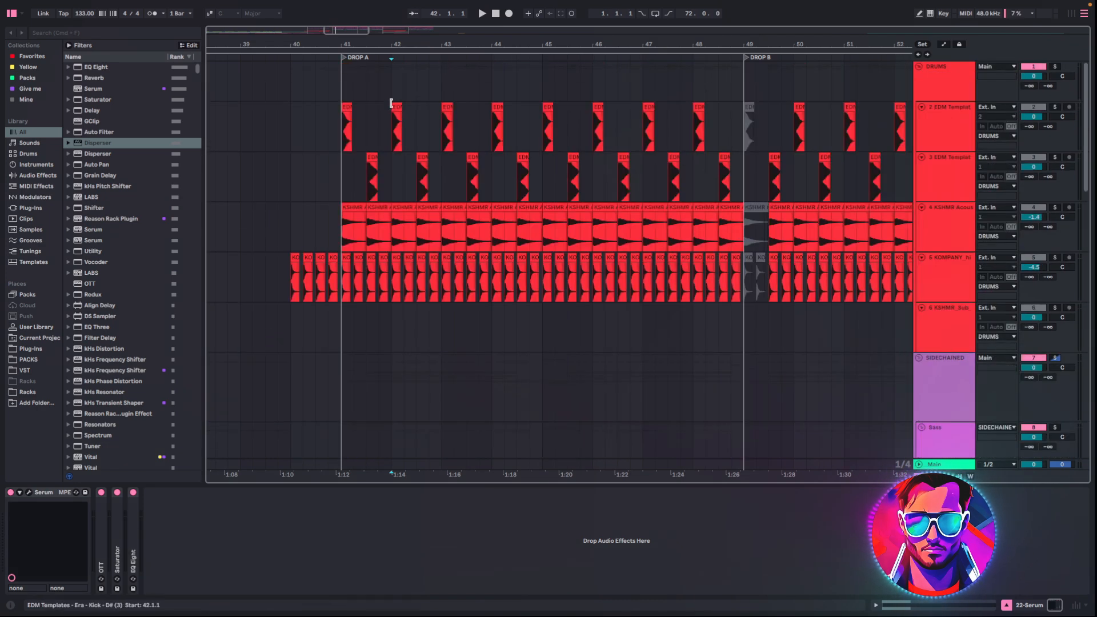
{"action": "scroll", "coordinate": [411, 246], "scroll_direction": "down", "scroll_amount": 12}
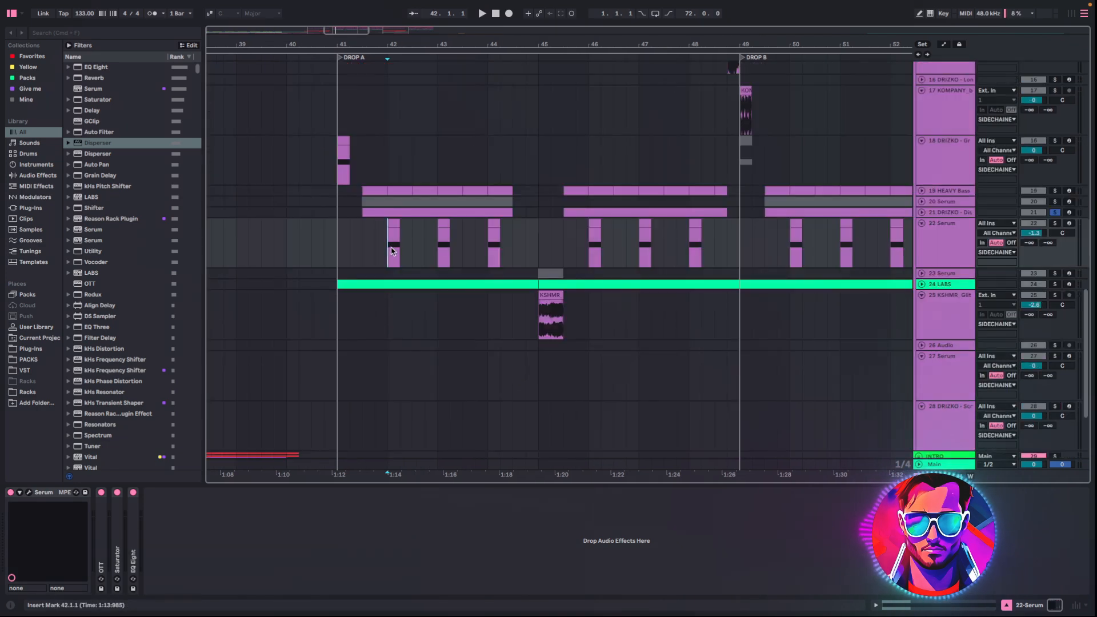
- Solo track 22 Serum and play it from 42.1.1
{"action": "left_click", "coordinate": [957, 236]}
{"action": "key", "text": "s"}
{"action": "key", "text": "space"}
{"action": "key", "text": "space"}
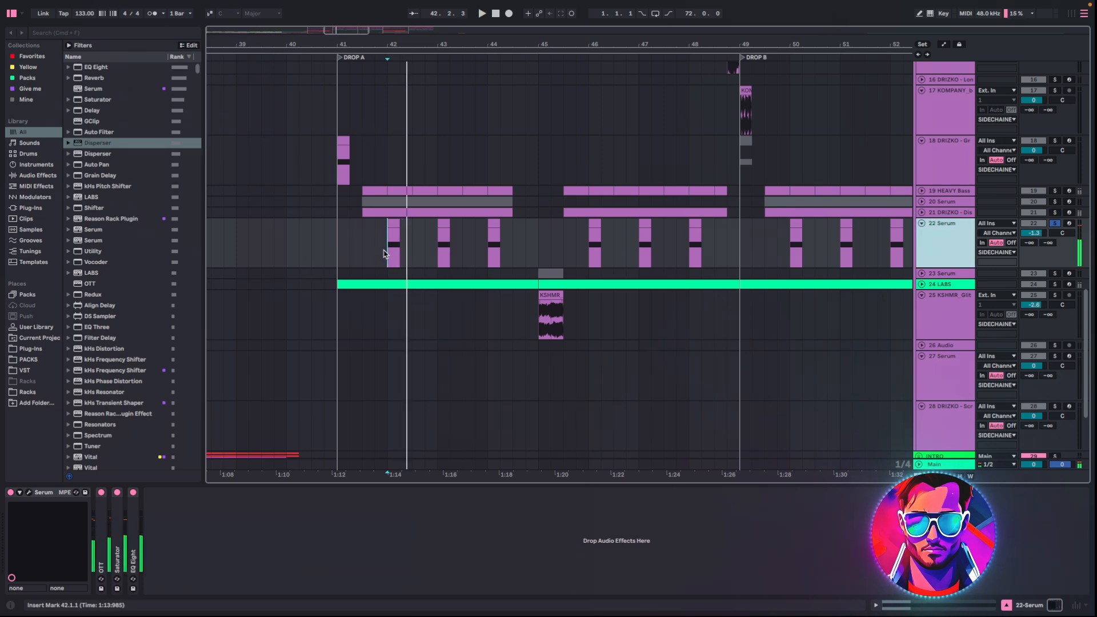
{"action": "key", "text": "space"}
{"action": "key", "text": "space"}
- Turn off the OTT, Saturator and EQ Eight on track 22 and play the dry Serum sound
{"action": "left_click", "coordinate": [132, 520], "text": "shift"}
{"action": "left_click", "coordinate": [133, 493]}
{"action": "key", "text": "space"}
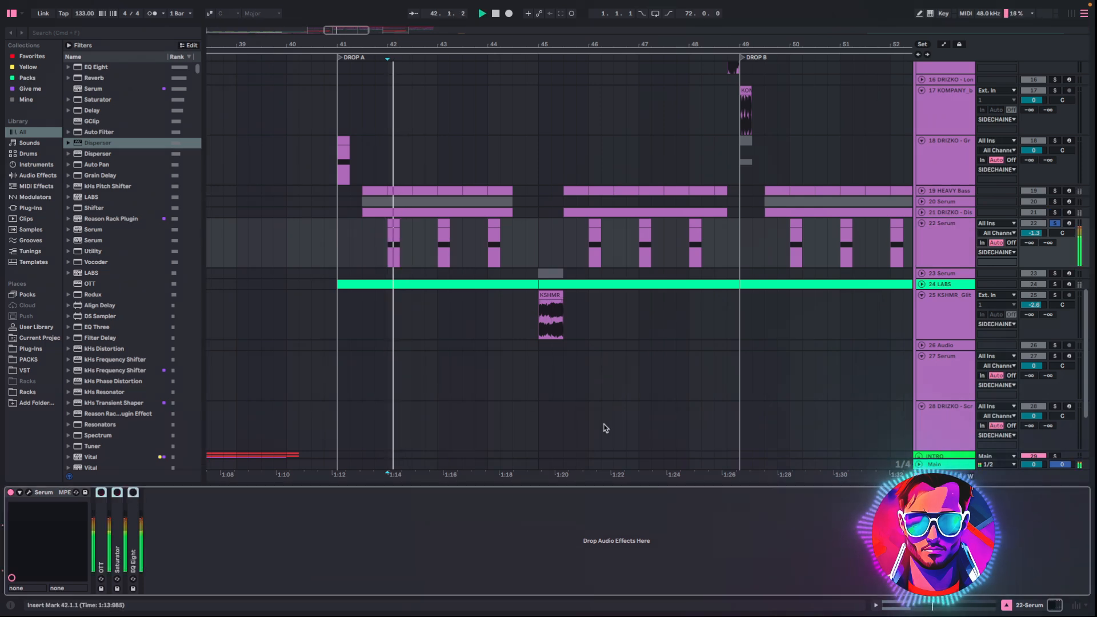
{"action": "key", "text": "space"}
- Open the DRIZKO - Barkz Serum patch and switch off all of its active effect modules
{"action": "key", "text": "super+alt+p"}
{"action": "left_click", "coordinate": [496, 174]}
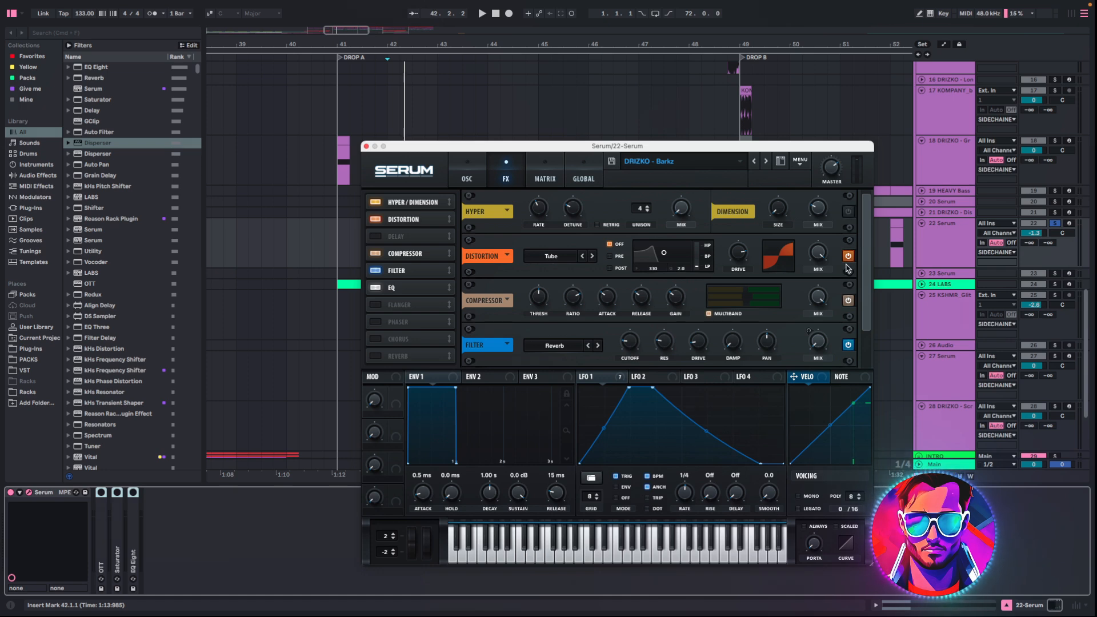
{"action": "scroll", "coordinate": [850, 274], "scroll_direction": "down", "scroll_amount": 3}
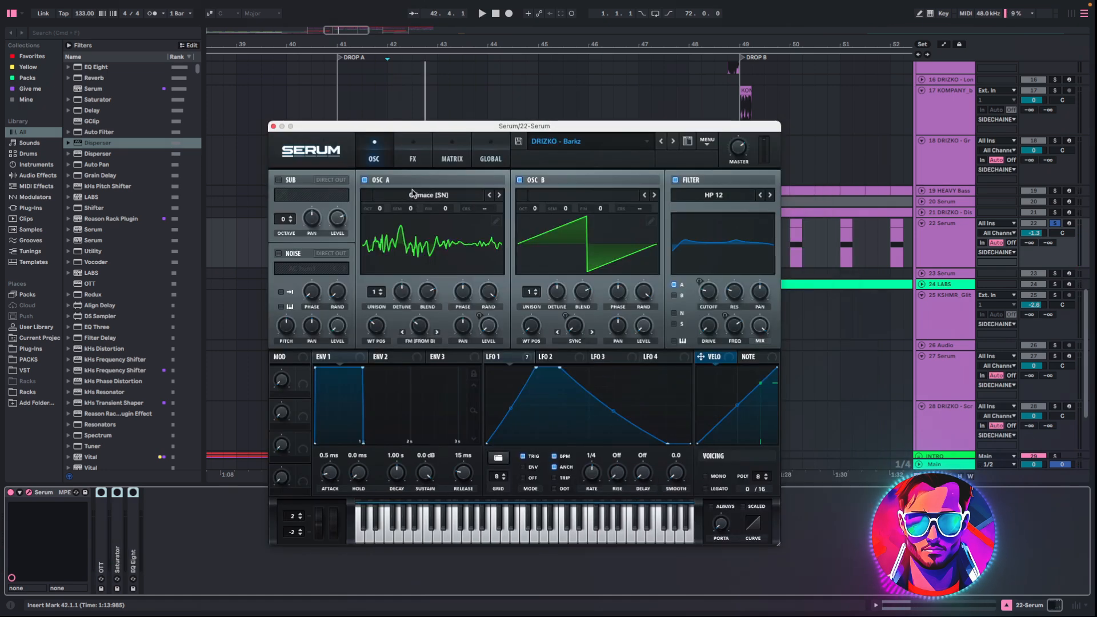
- Examine the Barkz patch's OSC A wavetable category, LFO 1 level modulation and HP 12 filter
{"action": "left_click", "coordinate": [413, 193]}
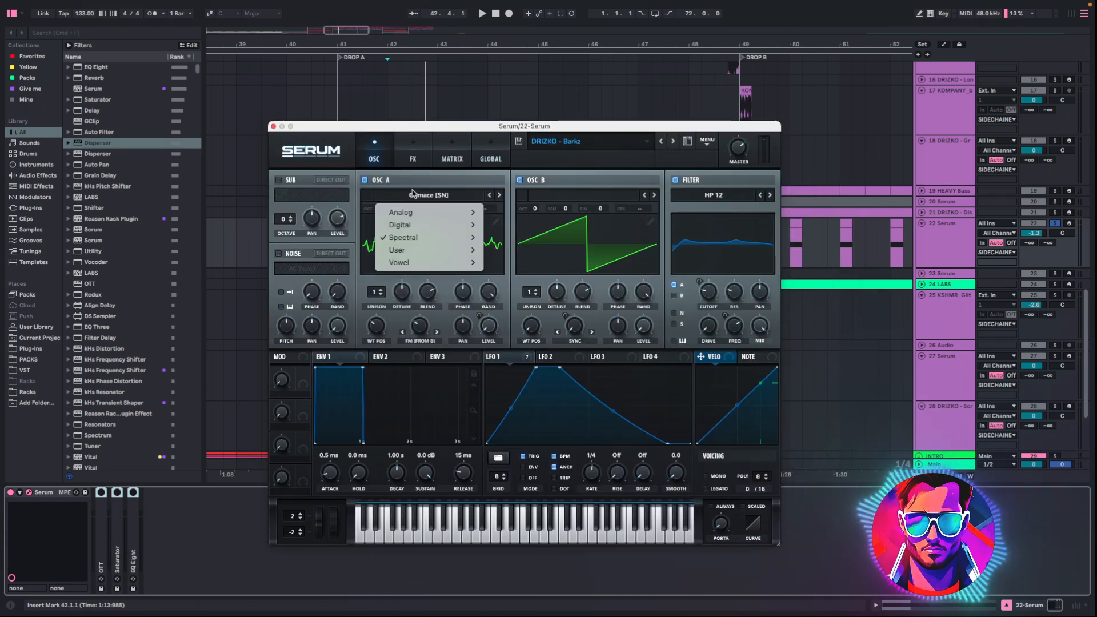
{"action": "left_click", "coordinate": [422, 198]}
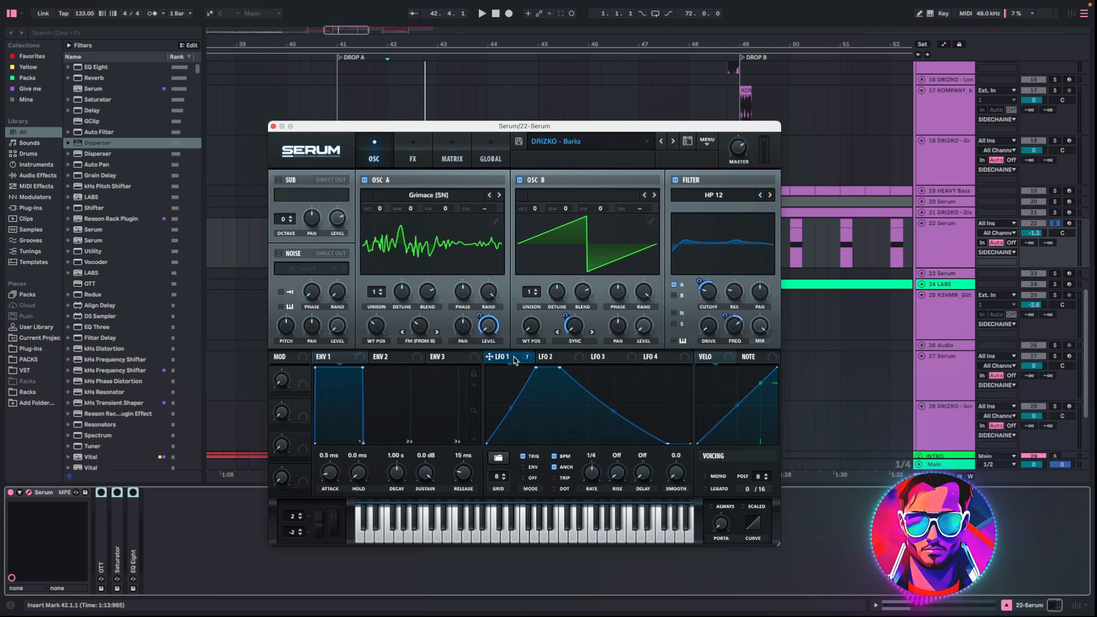
{"action": "left_click_drag", "start_coordinate": [486, 319], "coordinate": [487, 321]}
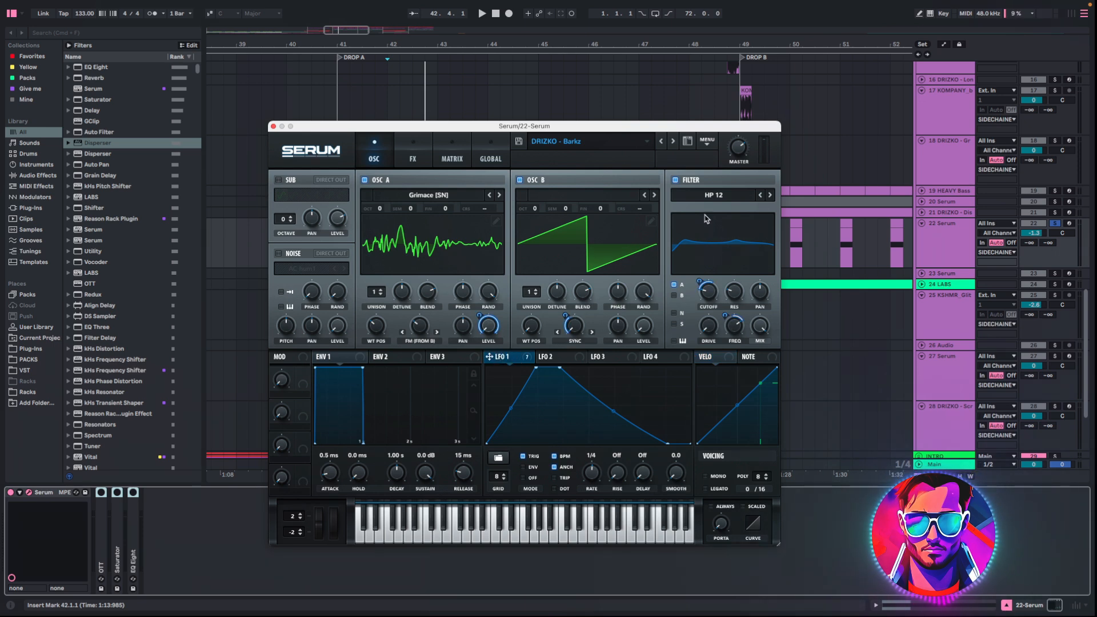
{"action": "left_click", "coordinate": [712, 197]}
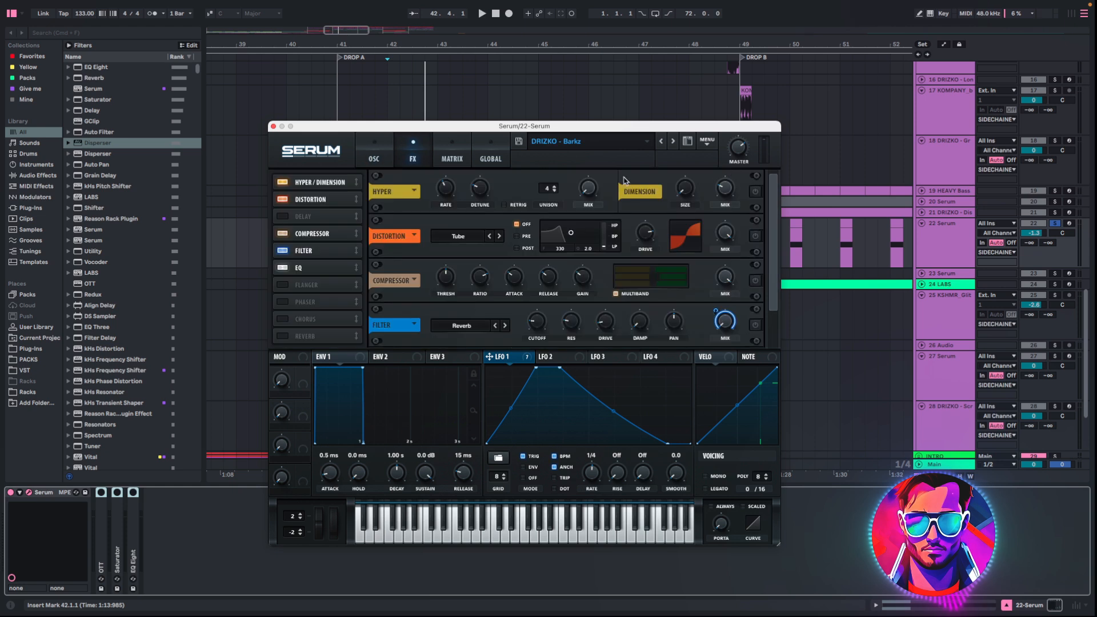
- Turn the Barkz patch's Hyper/Dimension, Distortion, Compressor and Reverb filter modules back on
{"action": "left_click", "coordinate": [756, 193]}
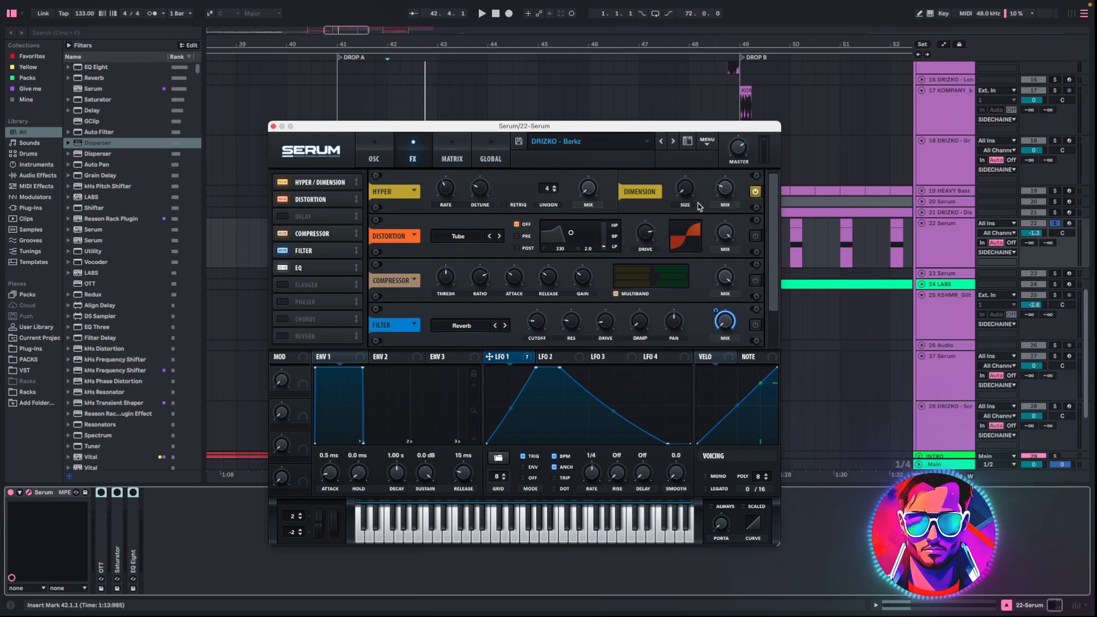
{"action": "left_click", "coordinate": [755, 236]}
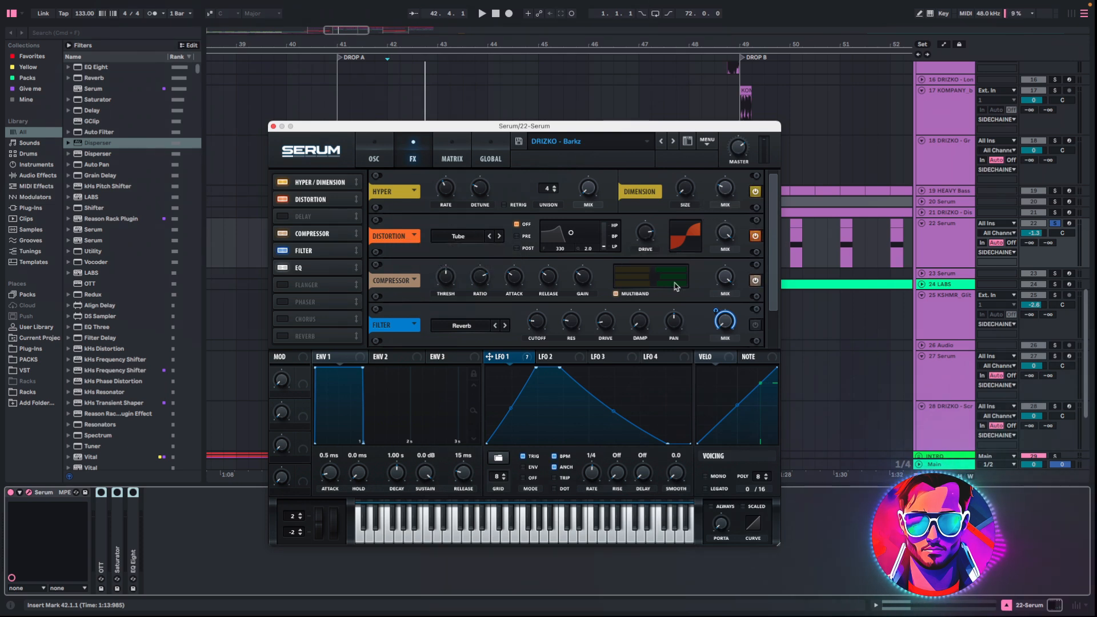
{"action": "scroll", "coordinate": [716, 304], "scroll_direction": "down", "scroll_amount": 1}
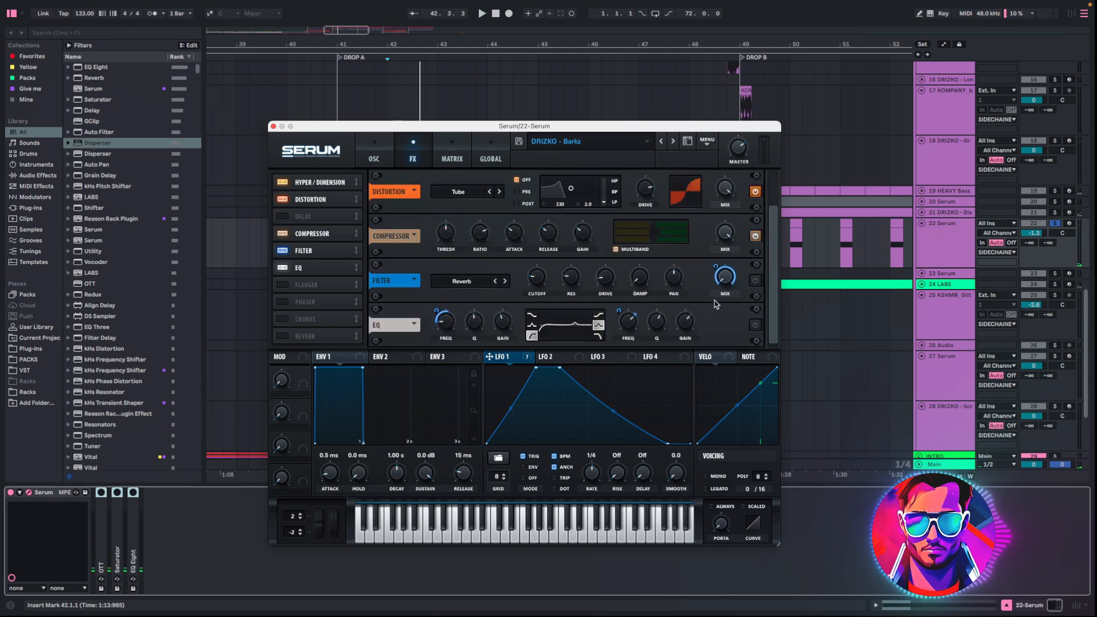
{"action": "left_click", "coordinate": [755, 282]}
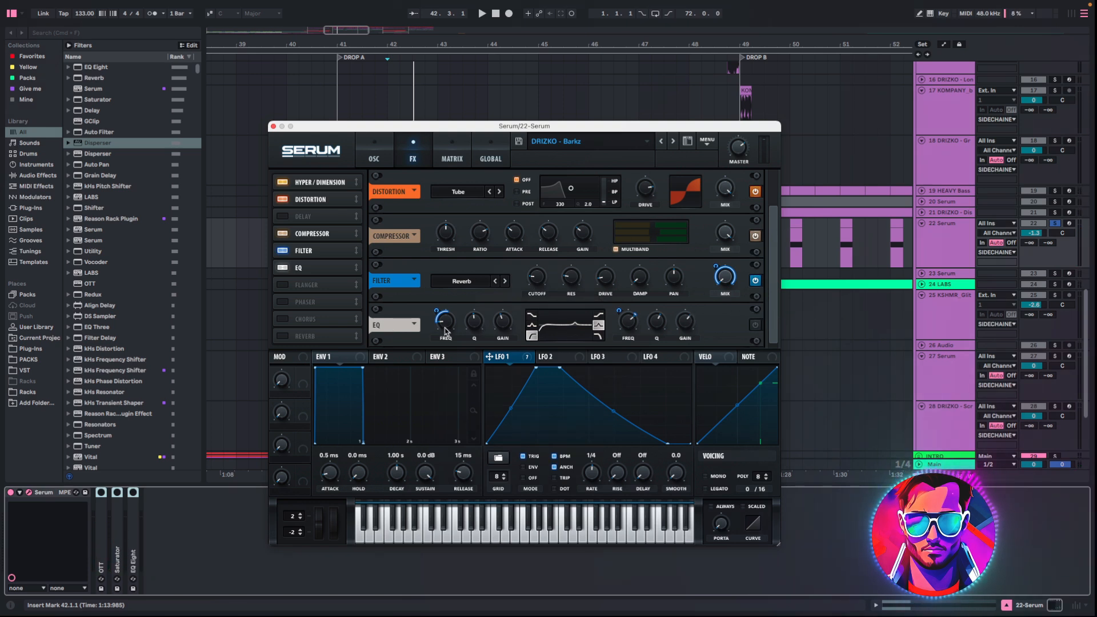
- Audition the Barkz patch from 42.1.1 while reviewing its EQ module, and close the Serum window
{"action": "key", "text": "space"}
{"action": "key", "text": "space"}
{"action": "key", "text": "space"}
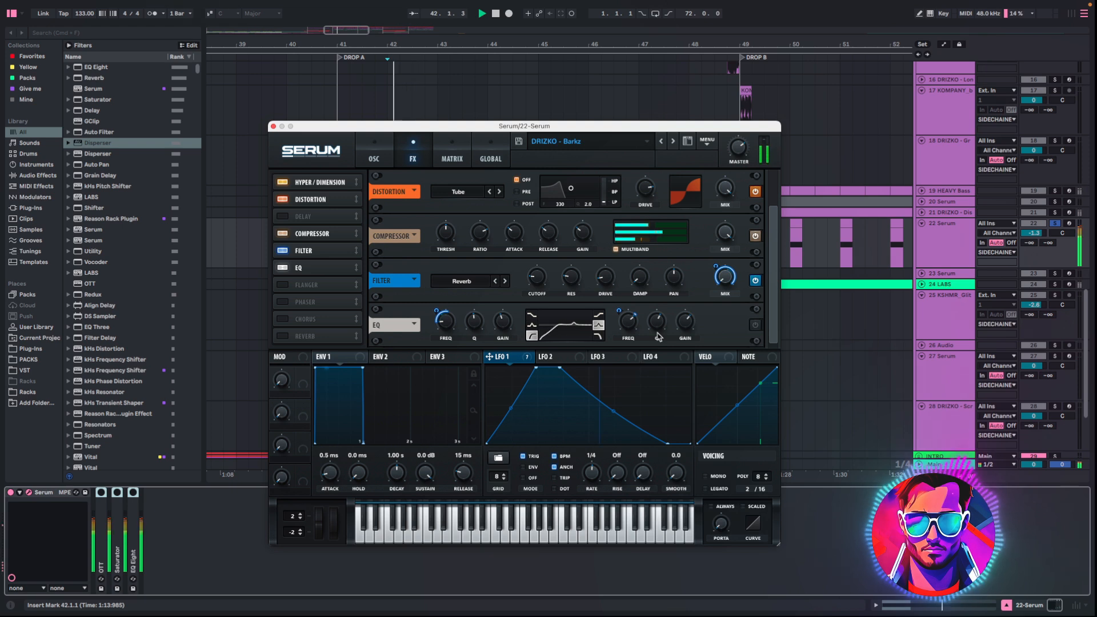
{"action": "key", "text": "space"}
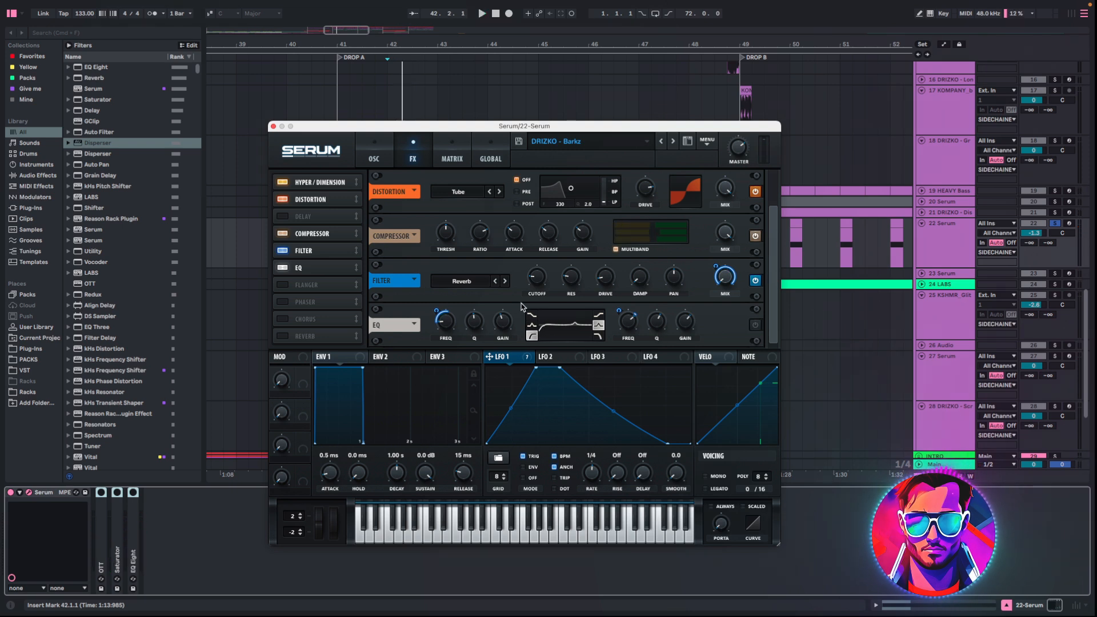
{"action": "left_click", "coordinate": [274, 126]}
- Unfold the OTT on track 22, turn it back on, audition the sound, and fold the device again
{"action": "double_click", "coordinate": [99, 525]}
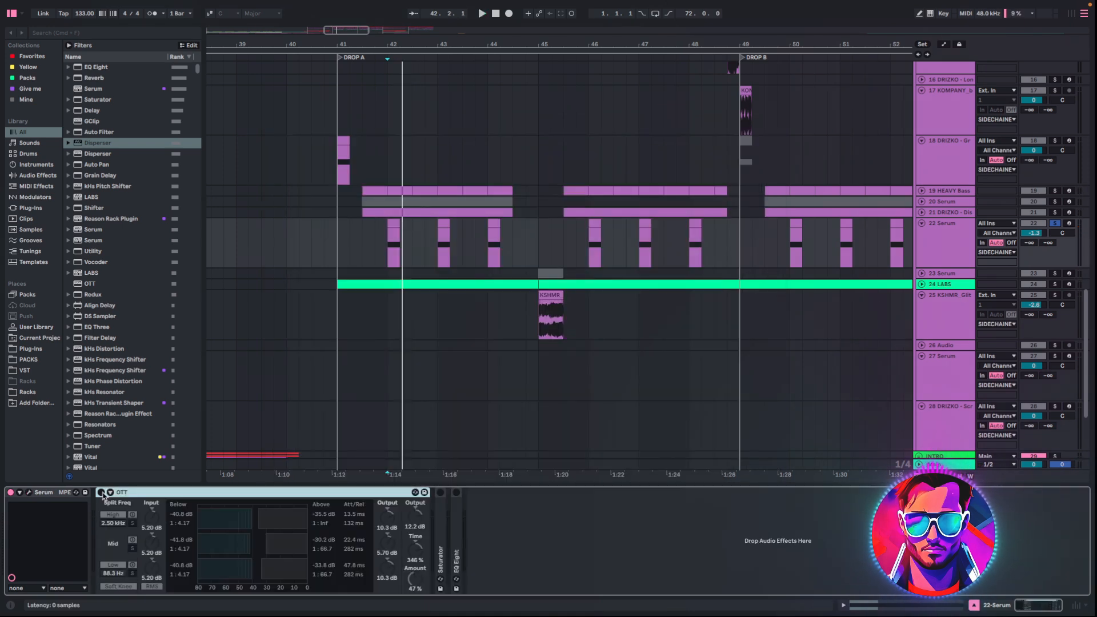
{"action": "left_click", "coordinate": [102, 492]}
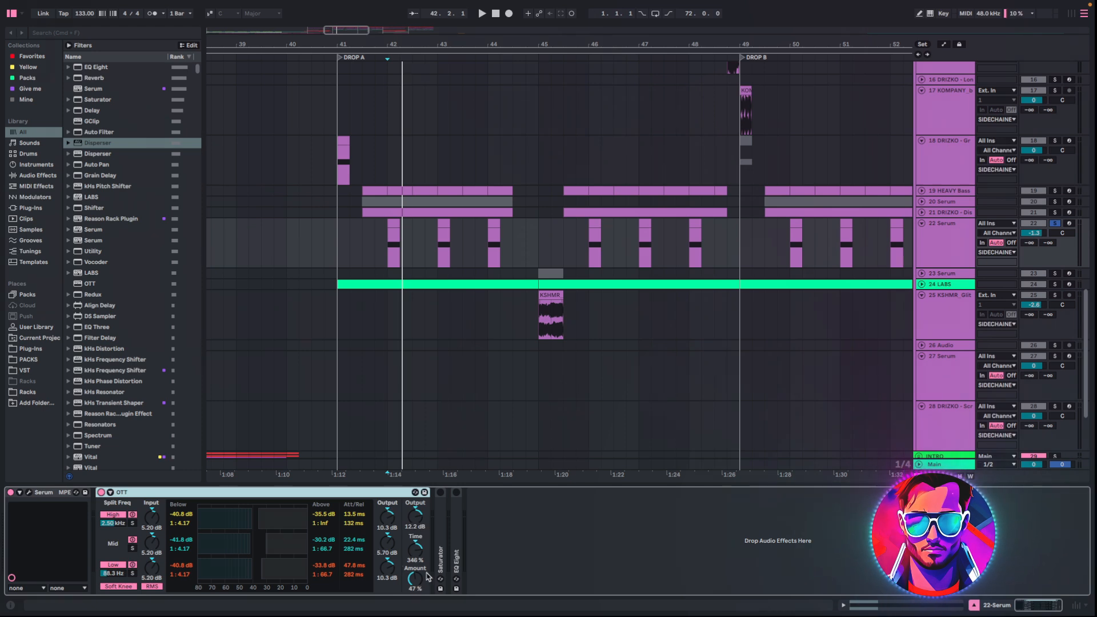
{"action": "key", "text": "space"}
{"action": "key", "text": "space"}
{"action": "double_click", "coordinate": [121, 492]}
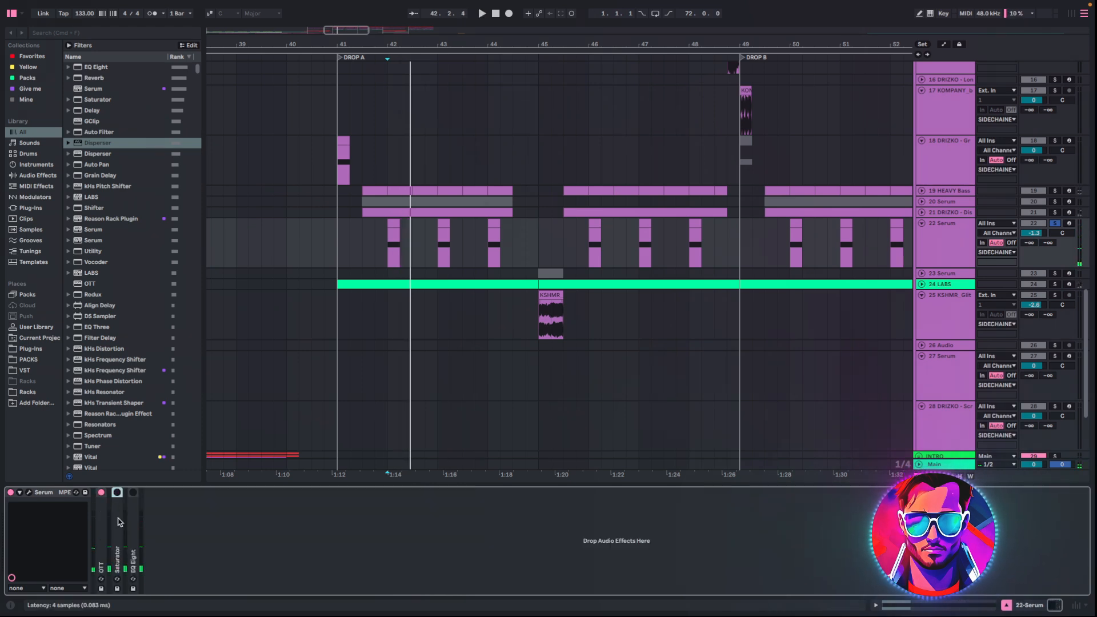
- Turn the Saturator and EQ Eight on track 22 back on, auditioning the sound with the devices enabled
{"action": "double_click", "coordinate": [119, 519]}
{"action": "left_click", "coordinate": [118, 492]}
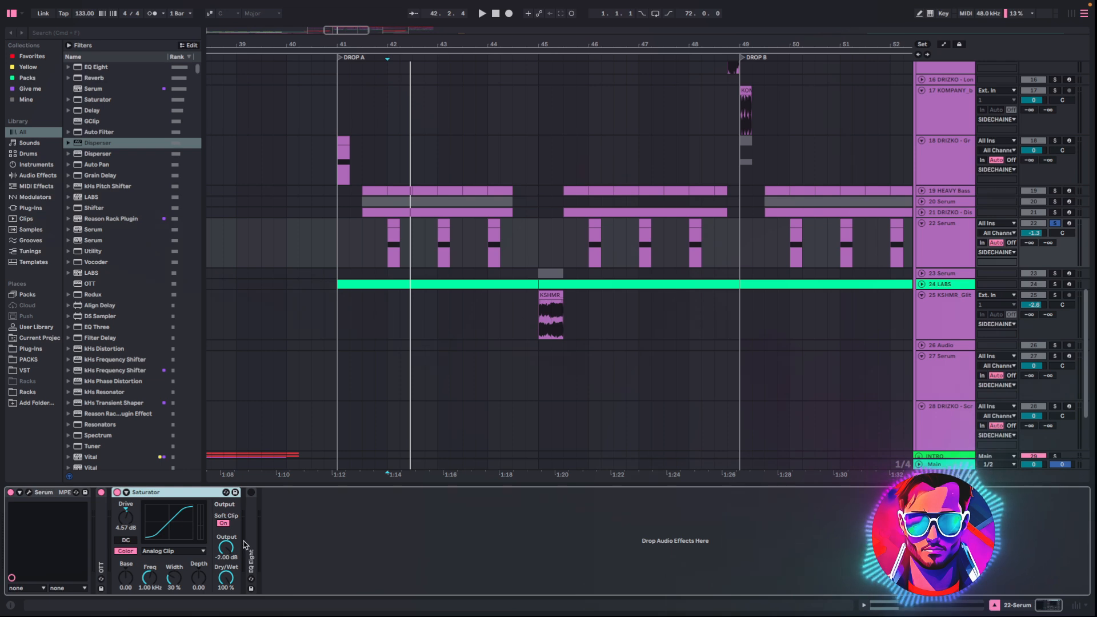
{"action": "key", "text": "space"}
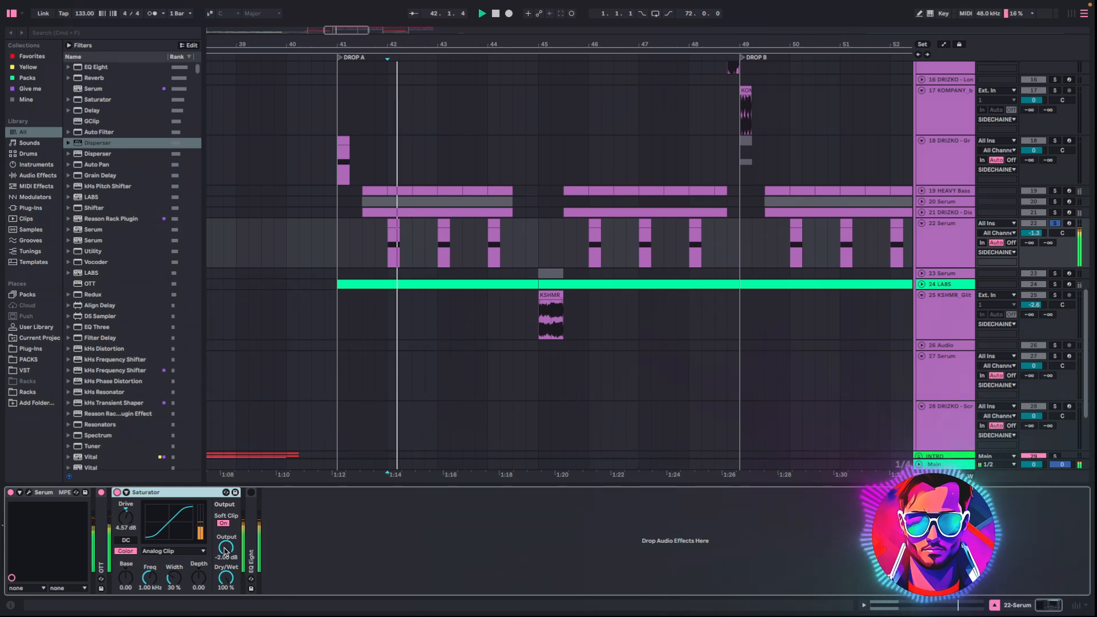
{"action": "key", "text": "space"}
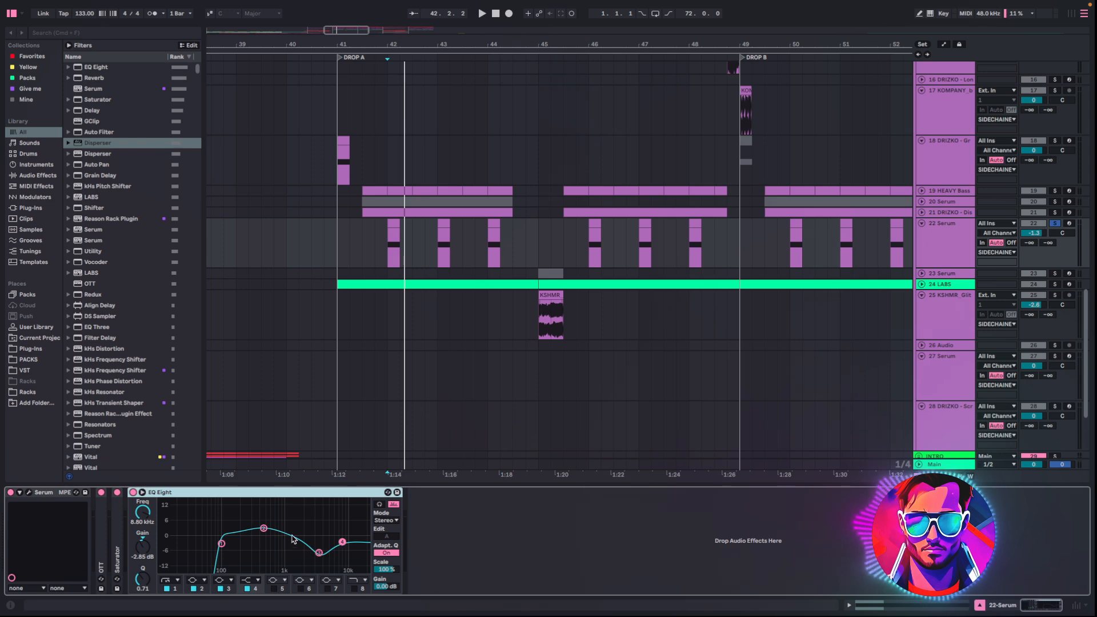
{"action": "key", "text": "space"}
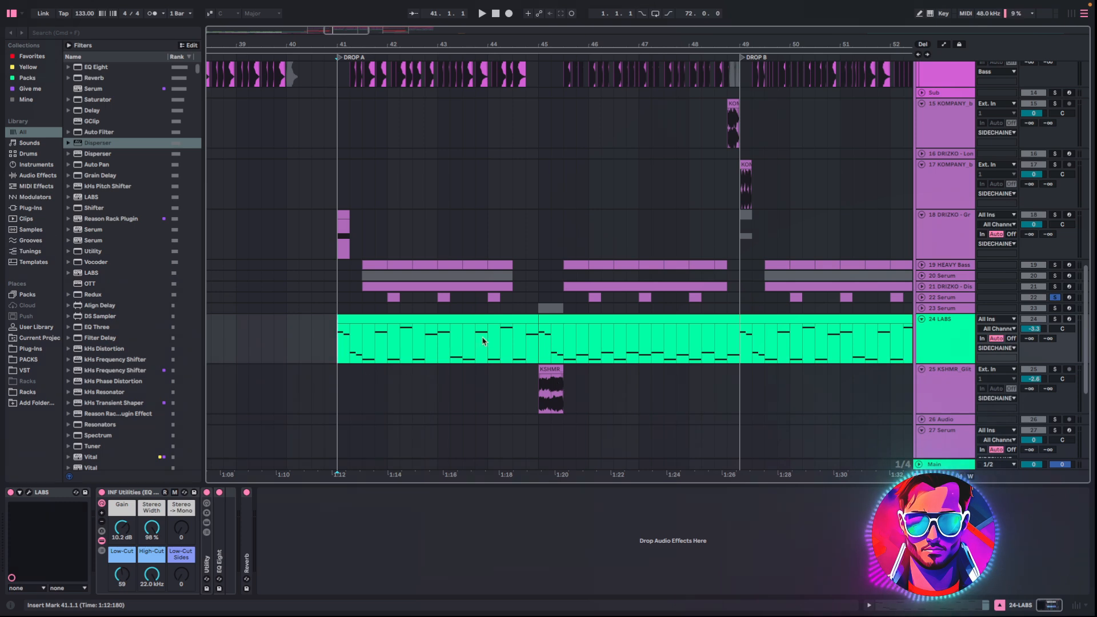
- Check the Strings: Short instrument on the LABS track and open the notes of its first drop clip
{"action": "left_click", "coordinate": [28, 493]}
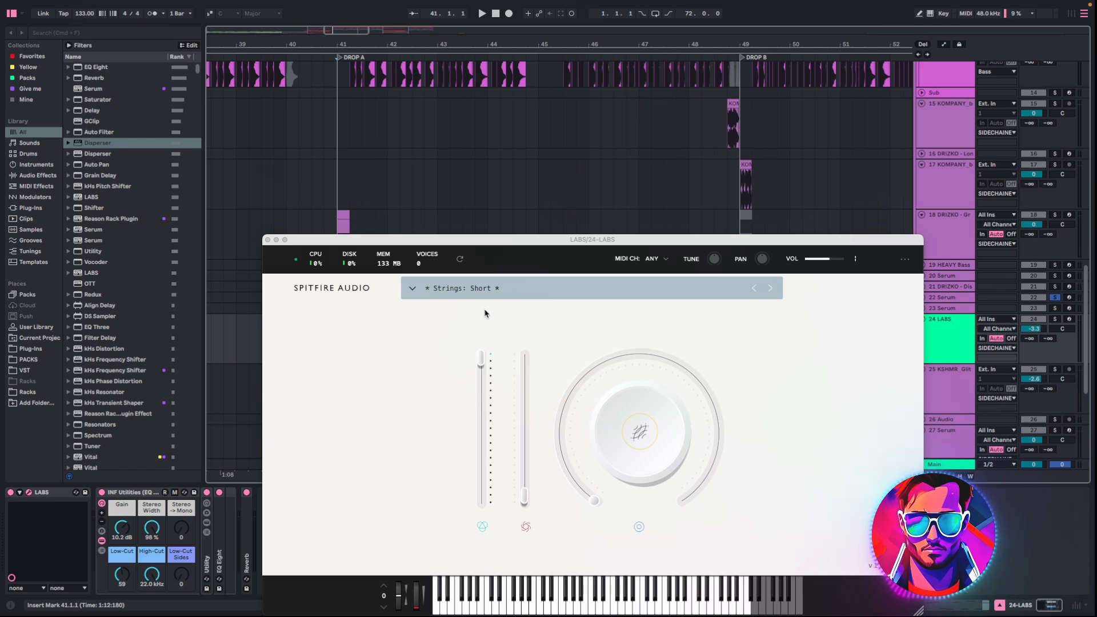
{"action": "left_click", "coordinate": [267, 240]}
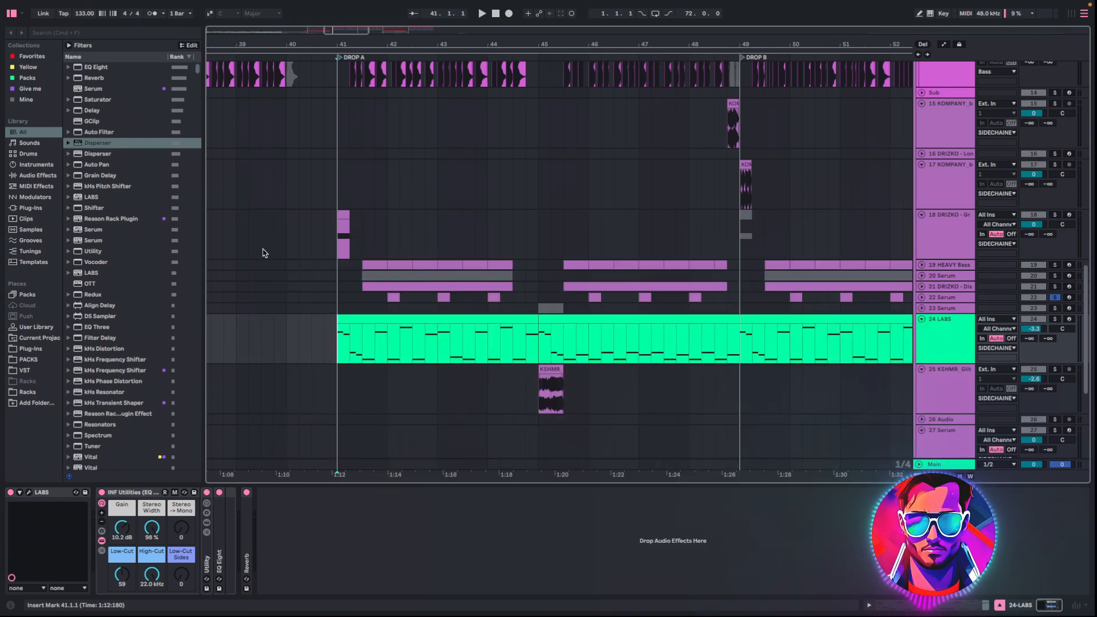
{"action": "double_click", "coordinate": [355, 319]}
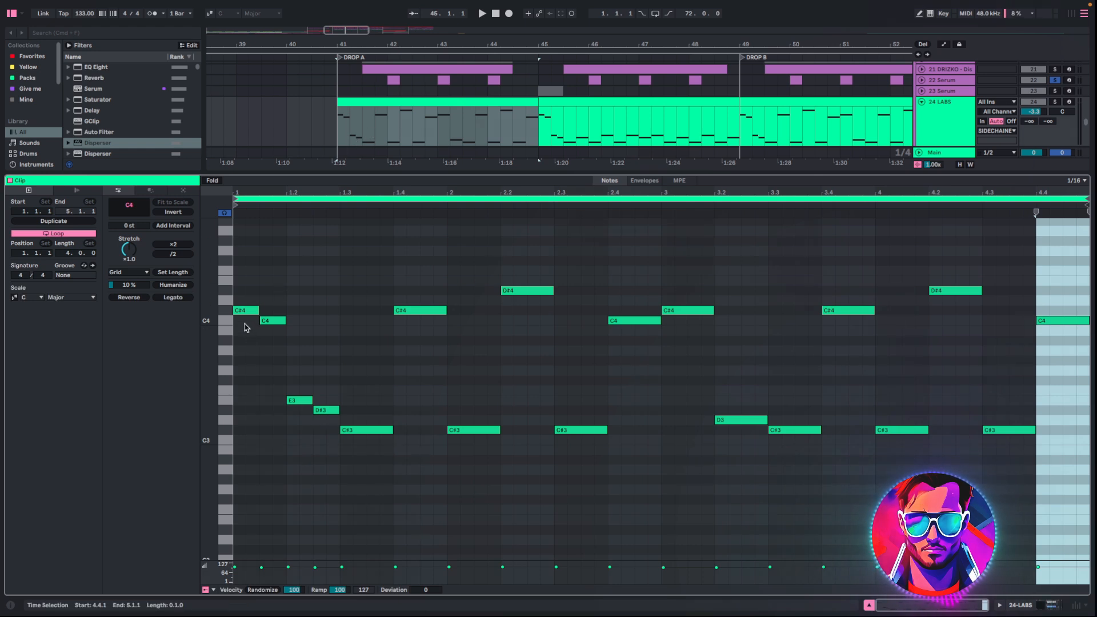
- Play the soloed LABS string melody while viewing its clip notes, and hide the clip view
{"action": "key", "text": "space"}
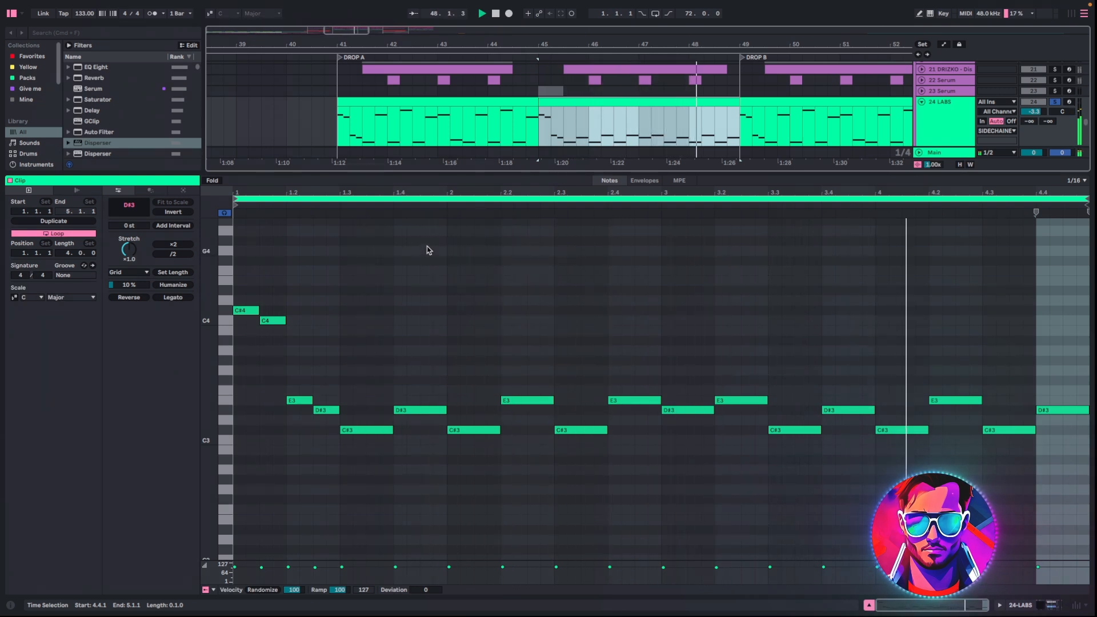
{"action": "key", "text": "space"}
{"action": "key", "text": "super+alt+l"}
{"action": "scroll", "coordinate": [379, 328], "scroll_direction": "up", "scroll_amount": 3}
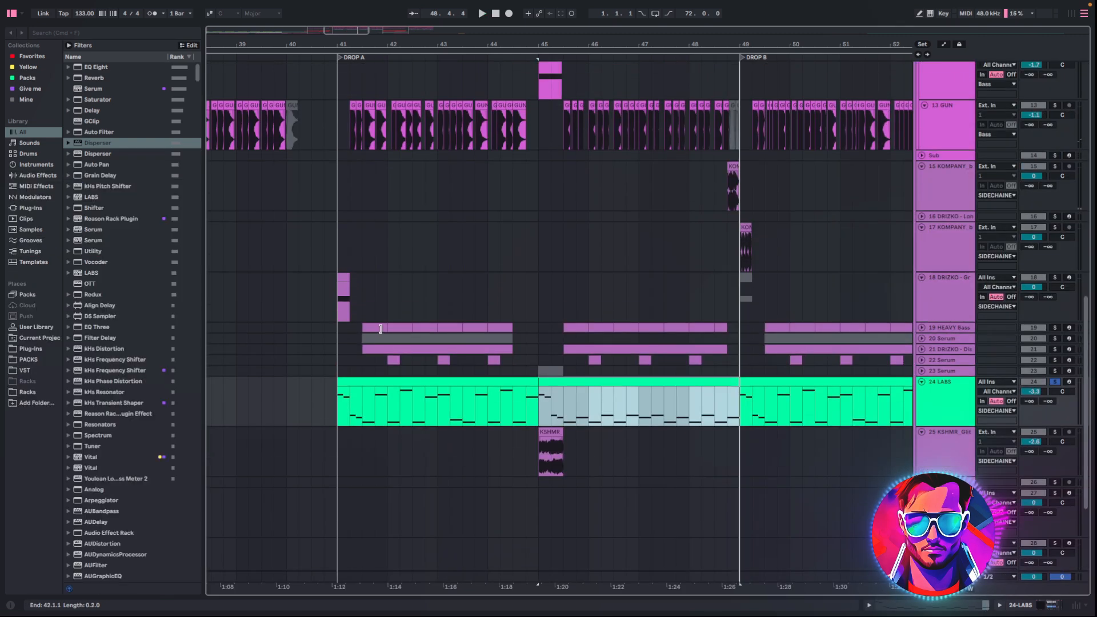
- Fold the LABS track and turn off its solo
{"action": "left_click", "coordinate": [922, 382]}
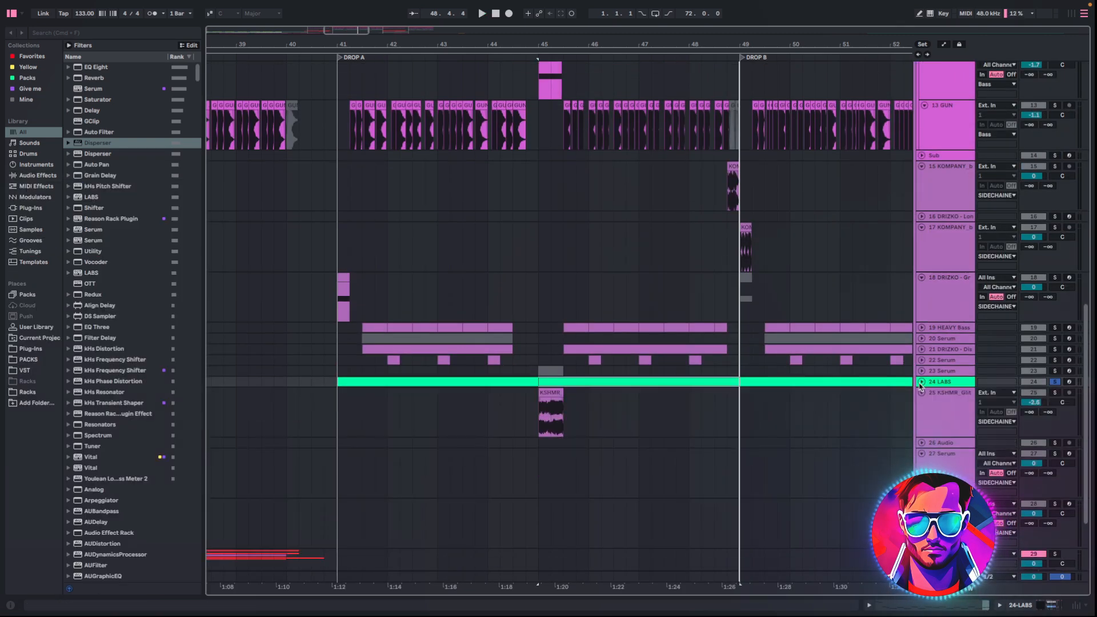
{"action": "left_click", "coordinate": [1053, 383]}
{"action": "scroll", "coordinate": [479, 370], "scroll_direction": "up", "scroll_amount": 5}
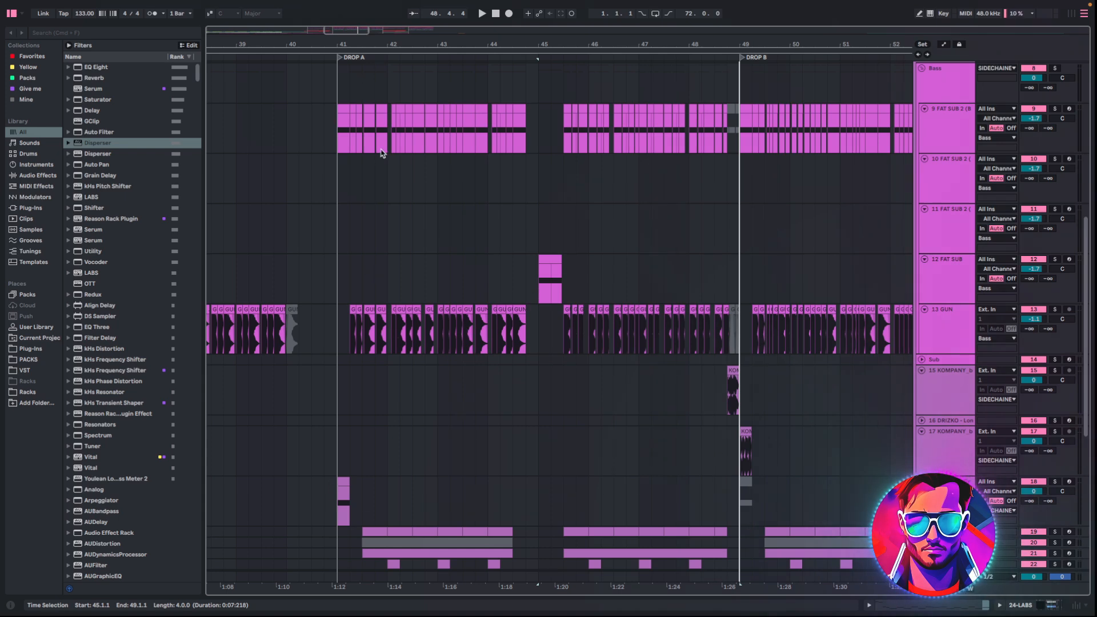
{"action": "scroll", "coordinate": [371, 155], "scroll_direction": "down", "scroll_amount": 3}
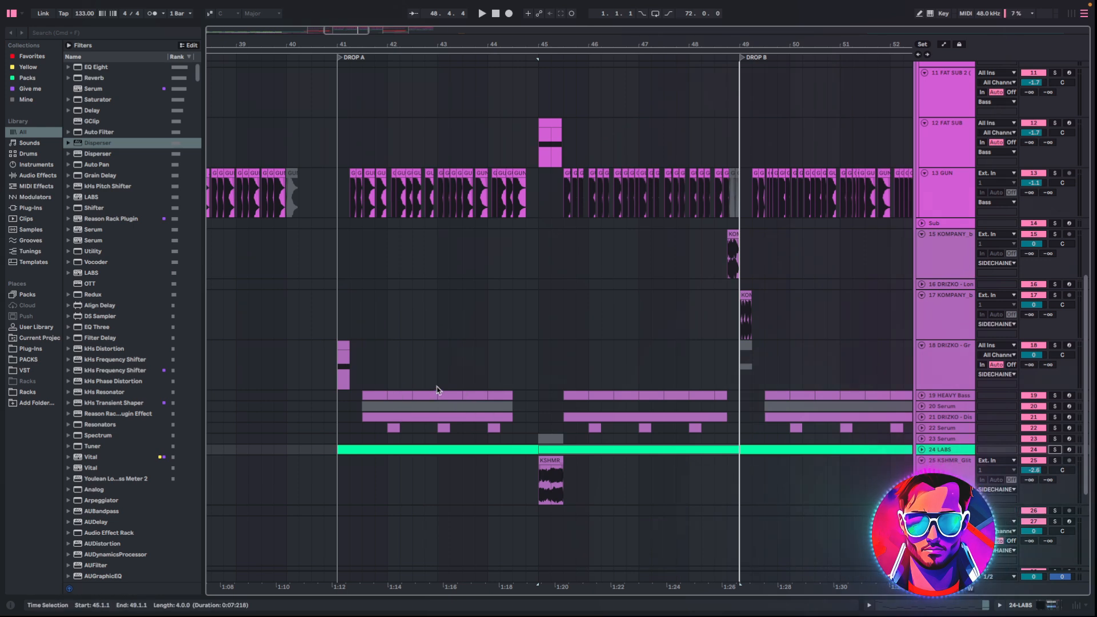
- Play the drop from bar 40 with tracks 19, 21, 22 and 24 deactivated
{"action": "left_click", "coordinate": [286, 197]}
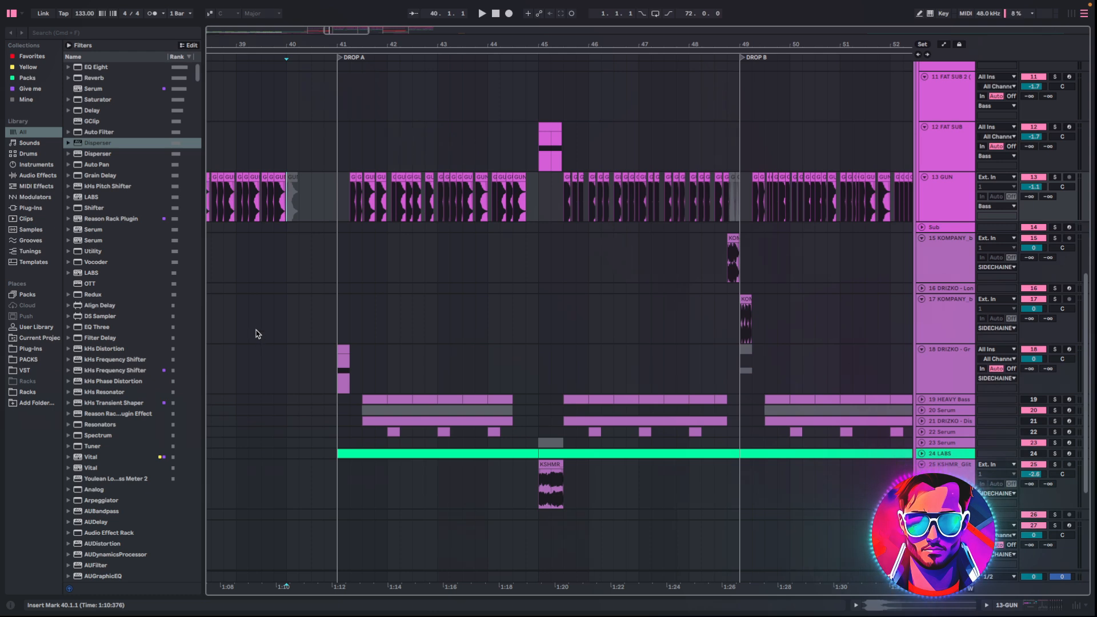
{"action": "key", "text": "space"}
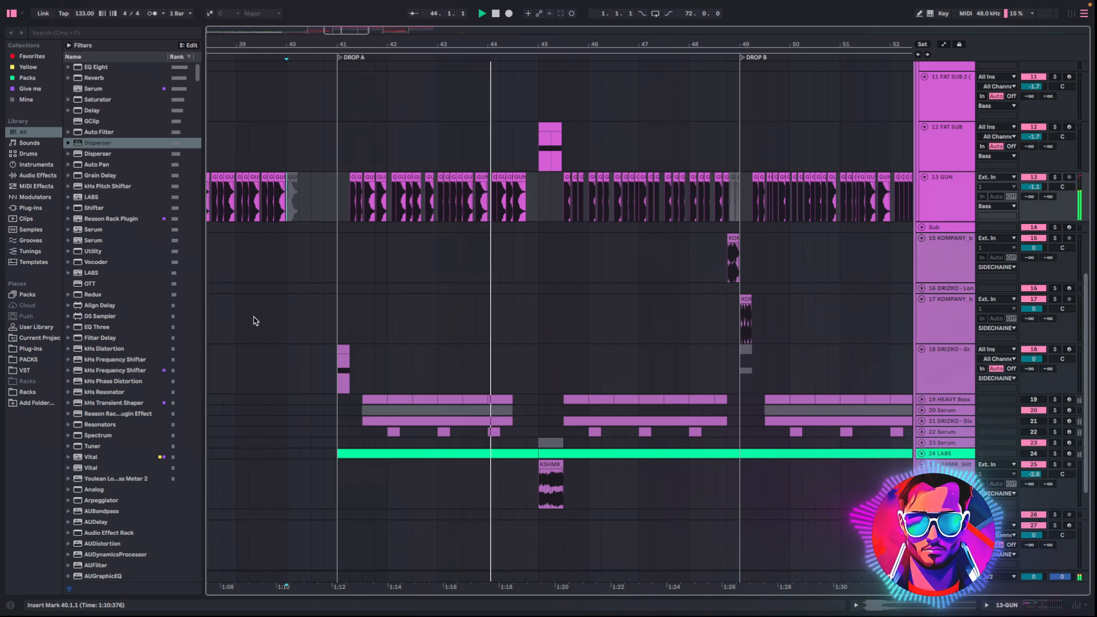
{"action": "key", "text": "space"}
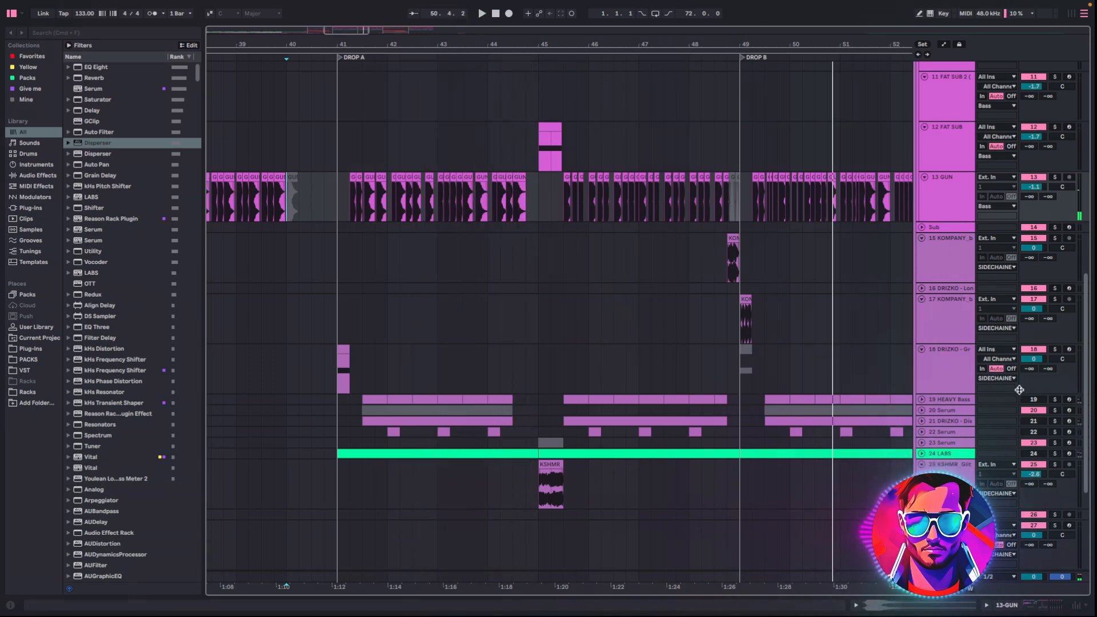
- Reactivate tracks 19, 21, 22 and 24 and play the drop from bar 40 with these layers included
{"action": "left_click", "coordinate": [1035, 399]}
{"action": "left_click", "coordinate": [1034, 422]}
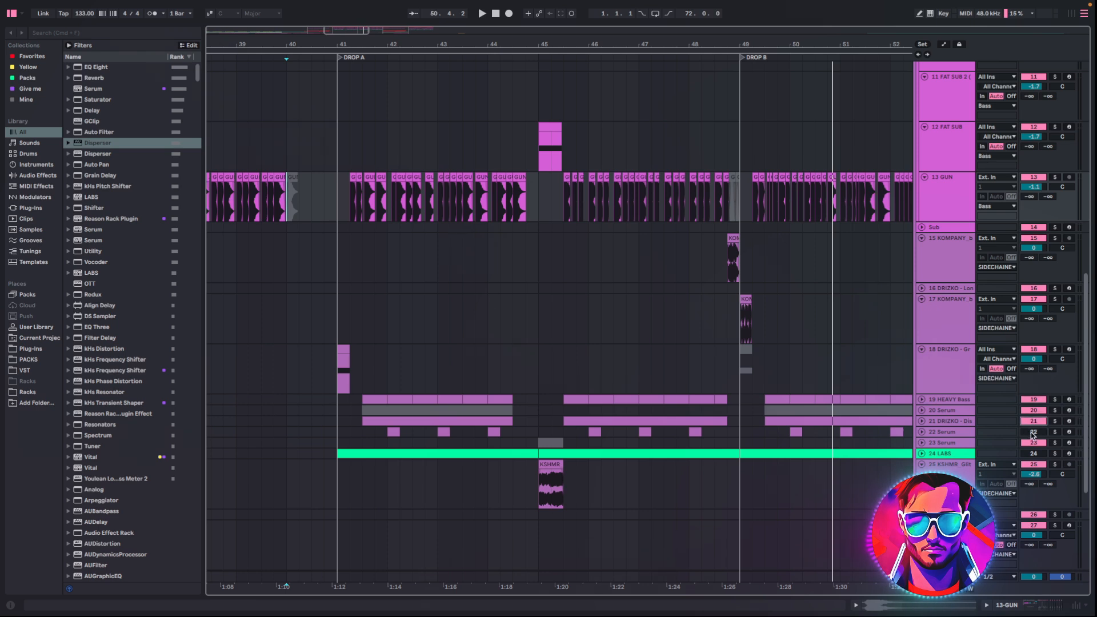
{"action": "left_click", "coordinate": [1032, 432]}
{"action": "left_click", "coordinate": [306, 297]}
{"action": "key", "text": "space"}
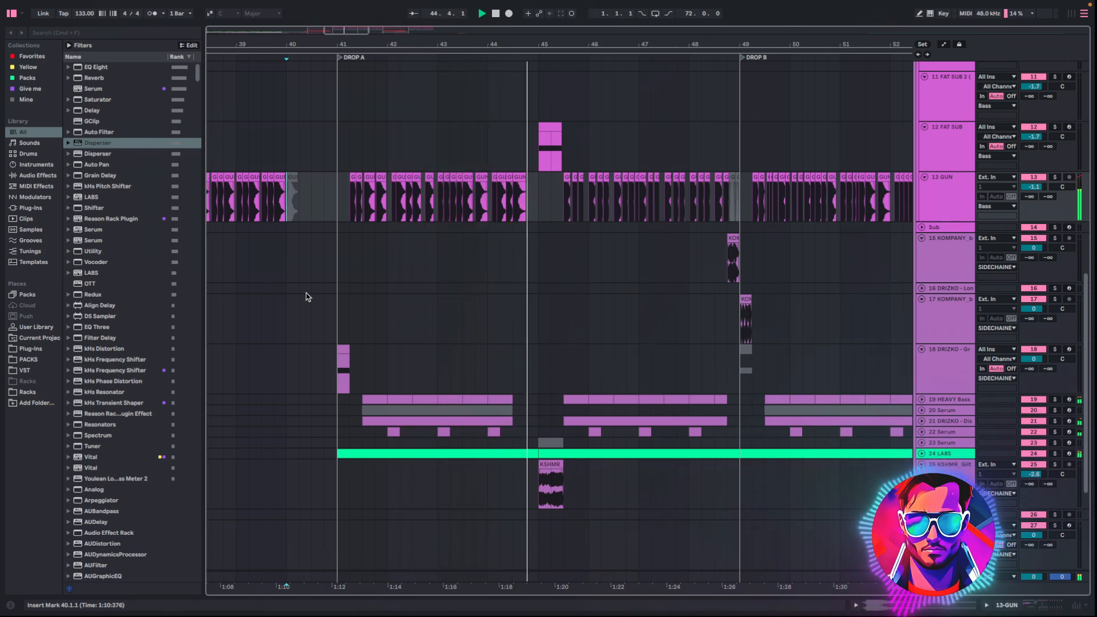
{"action": "key", "text": "space"}
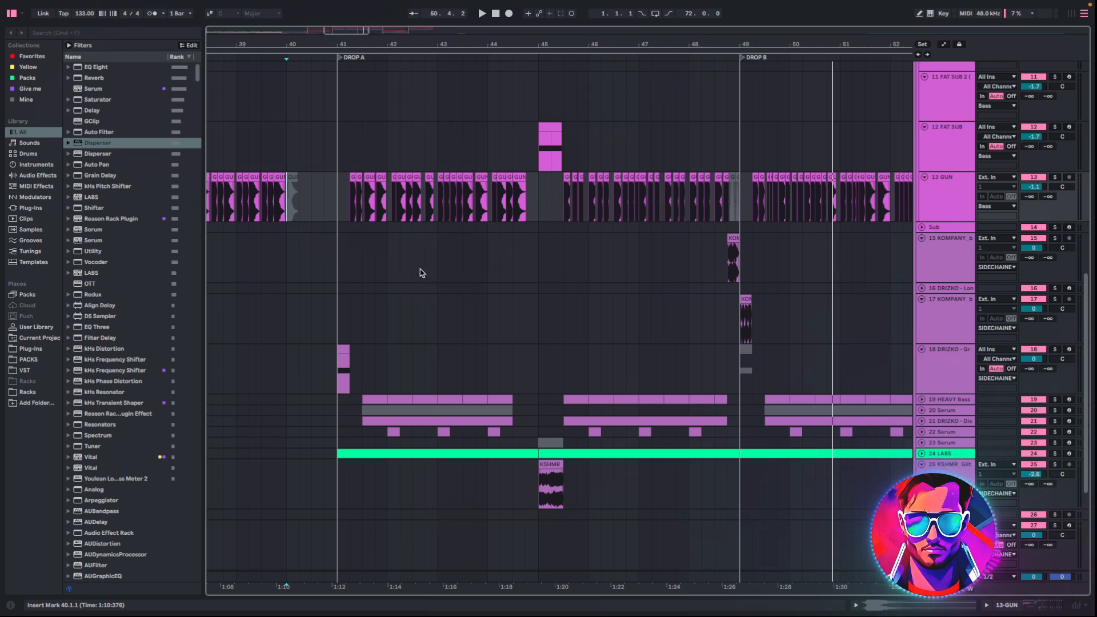
- Fold the DRUMS and SIDECHAINED groups and unfold the INTRO group to reach its orchestra tracks
{"action": "scroll", "coordinate": [415, 286], "scroll_direction": "up", "scroll_amount": 5}
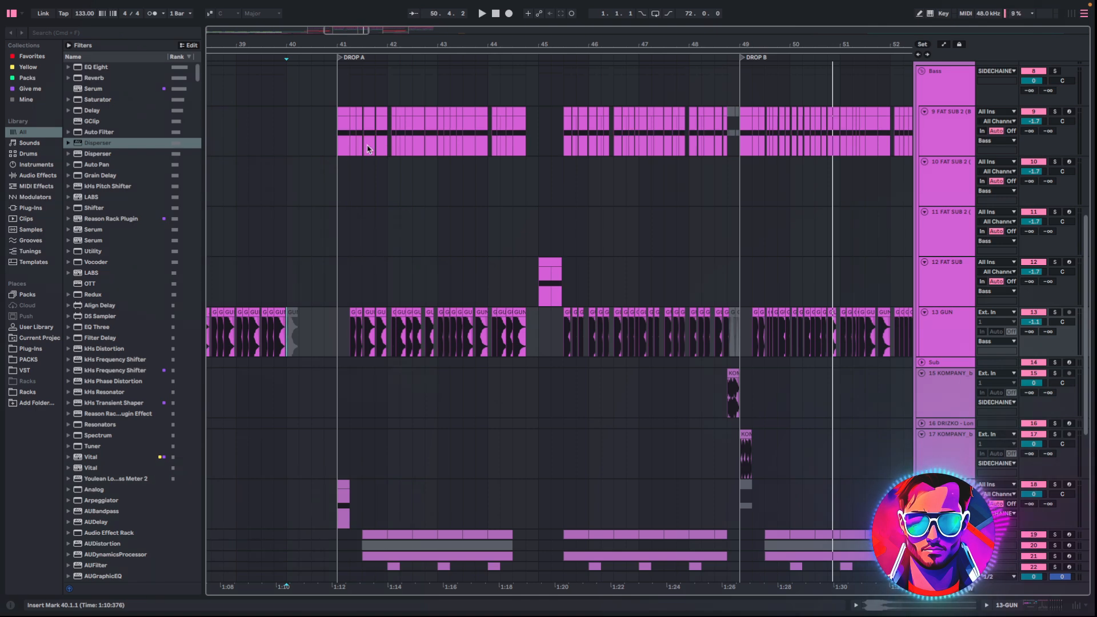
{"action": "scroll", "coordinate": [480, 480], "scroll_direction": "up", "scroll_amount": 13}
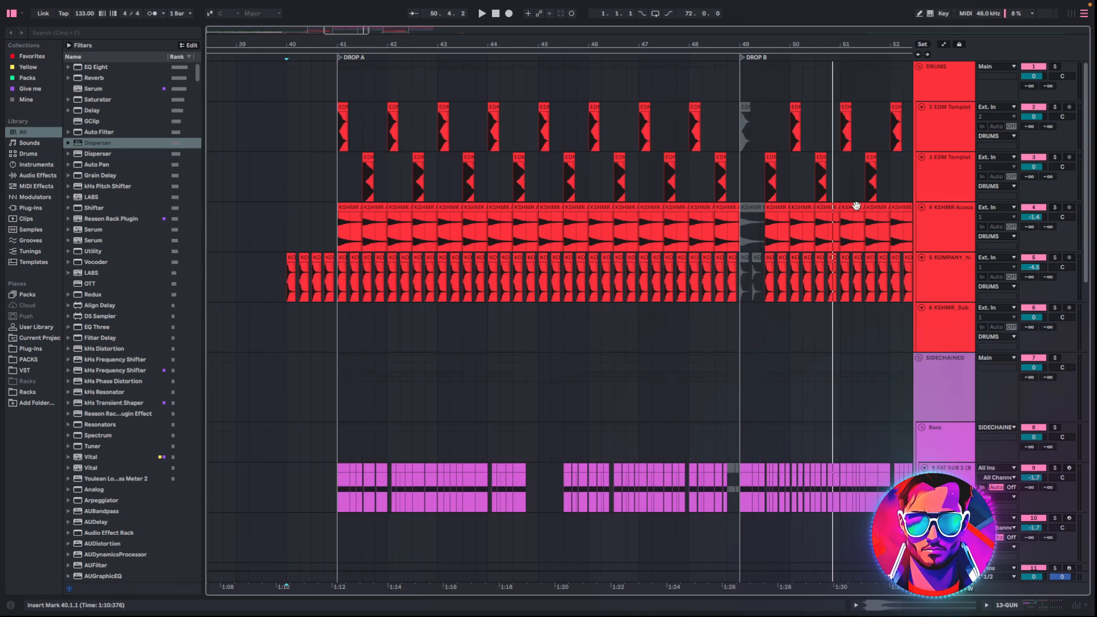
{"action": "left_click", "coordinate": [919, 67]}
{"action": "left_click", "coordinate": [918, 77]}
{"action": "left_click_drag", "start_coordinate": [352, 30], "coordinate": [296, 30]}
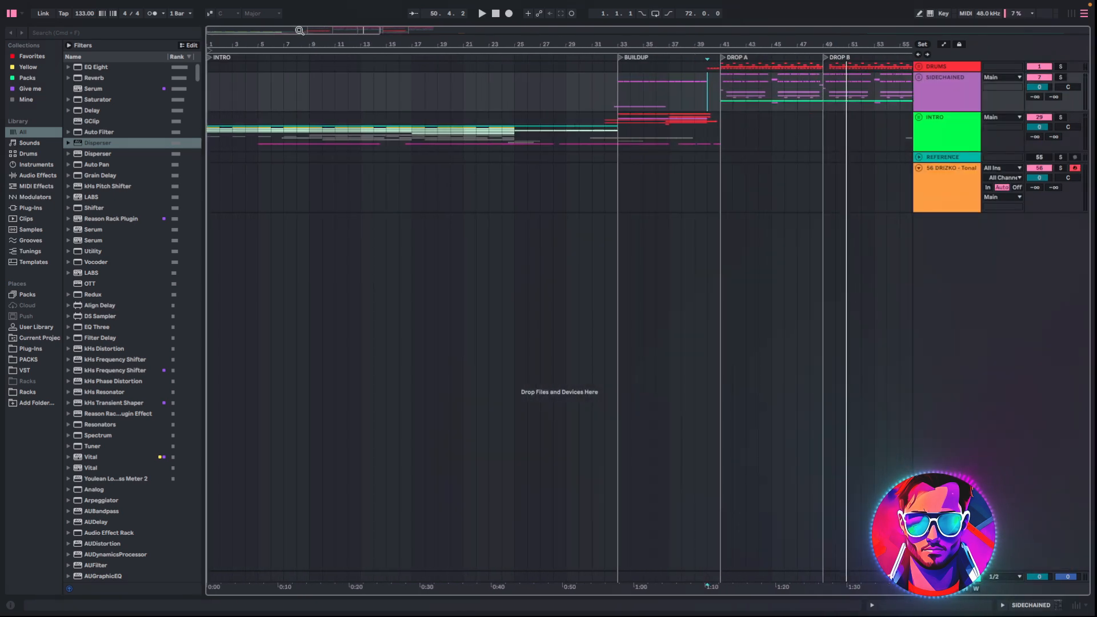
{"action": "key", "text": "alt+super+u"}
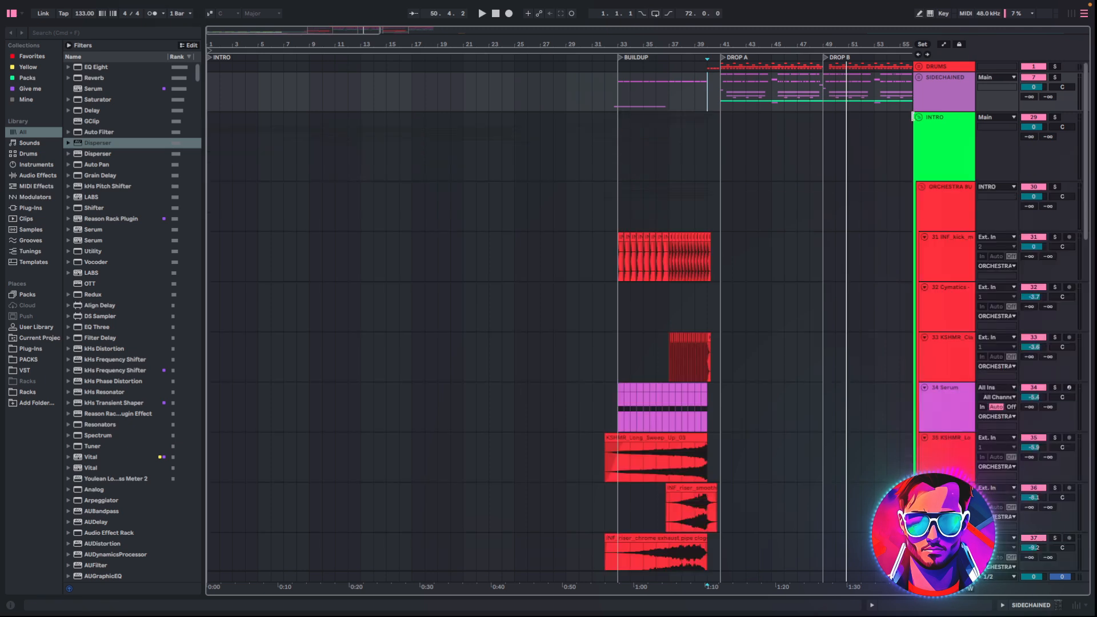
{"action": "scroll", "coordinate": [243, 306], "scroll_direction": "down", "scroll_amount": 5}
- Solo the PIANO track in the intro and show its device chain
{"action": "left_click", "coordinate": [244, 310]}
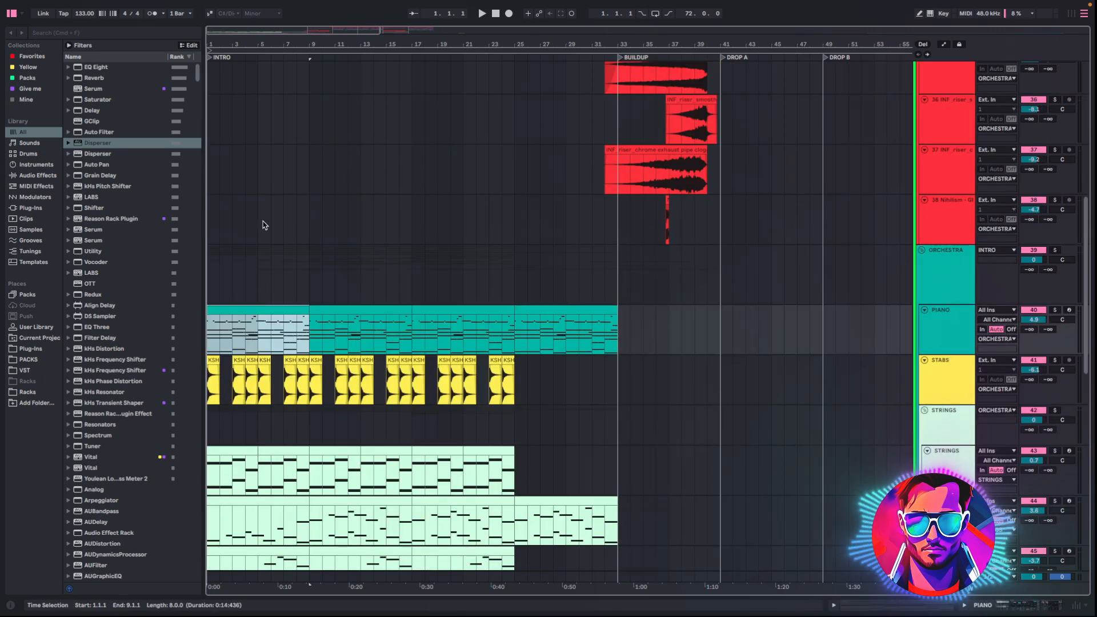
{"action": "key", "text": "s"}
{"action": "left_click_drag", "start_coordinate": [289, 32], "coordinate": [241, 37]}
{"action": "key", "text": "shift+Tab"}
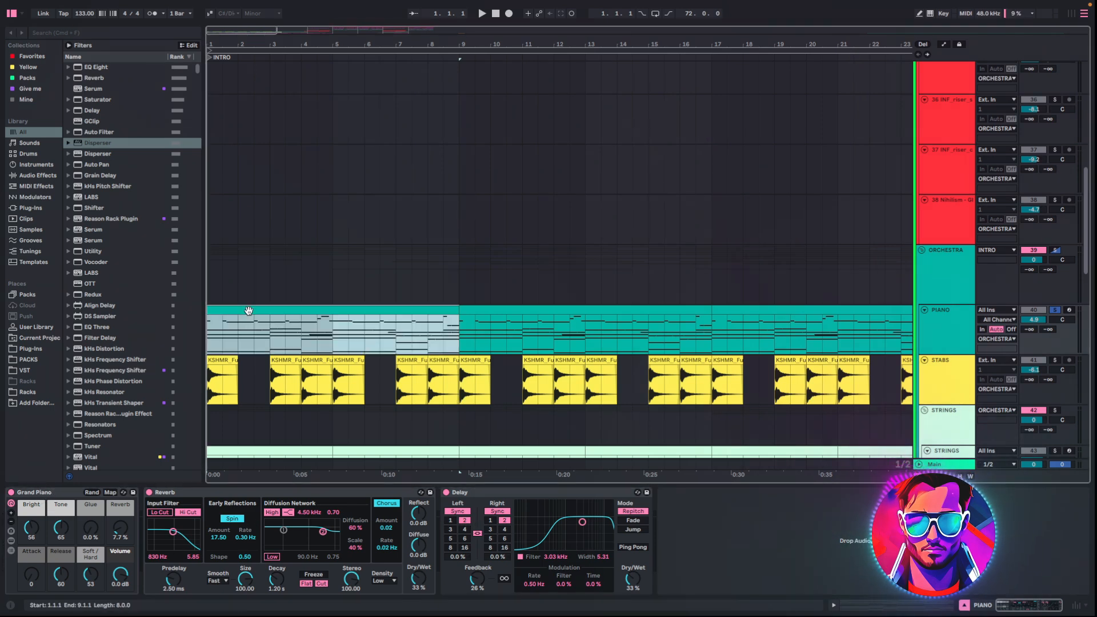
- Open the notes of the first piano clip and play its eight bars
{"action": "double_click", "coordinate": [247, 323]}
{"action": "scroll", "coordinate": [276, 457], "scroll_direction": "up", "scroll_amount": 2}
{"action": "key", "text": "space"}
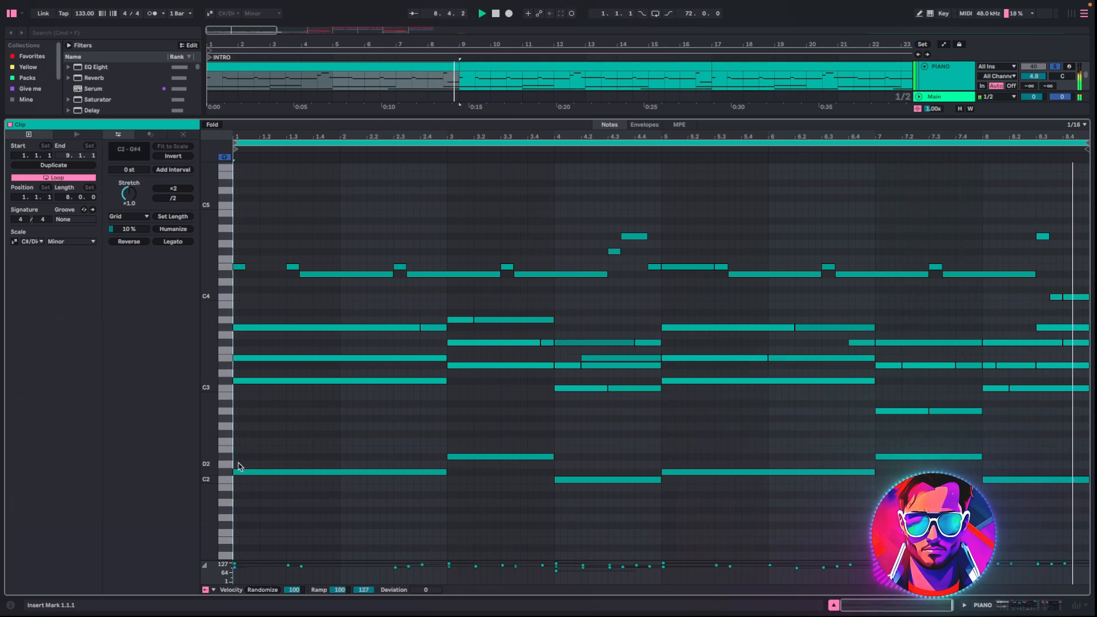
{"action": "key", "text": "space"}
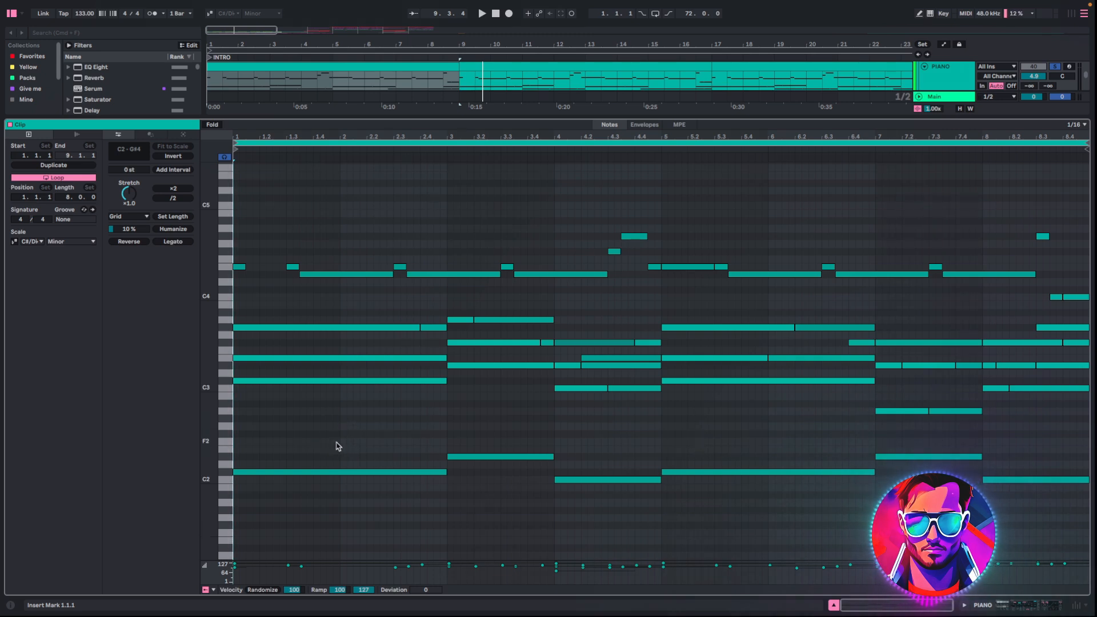
- Point out the piano clip's bass notes by selecting them one after another across bars 1 to 6
{"action": "left_click", "coordinate": [421, 471]}
{"action": "left_click", "coordinate": [509, 457]}
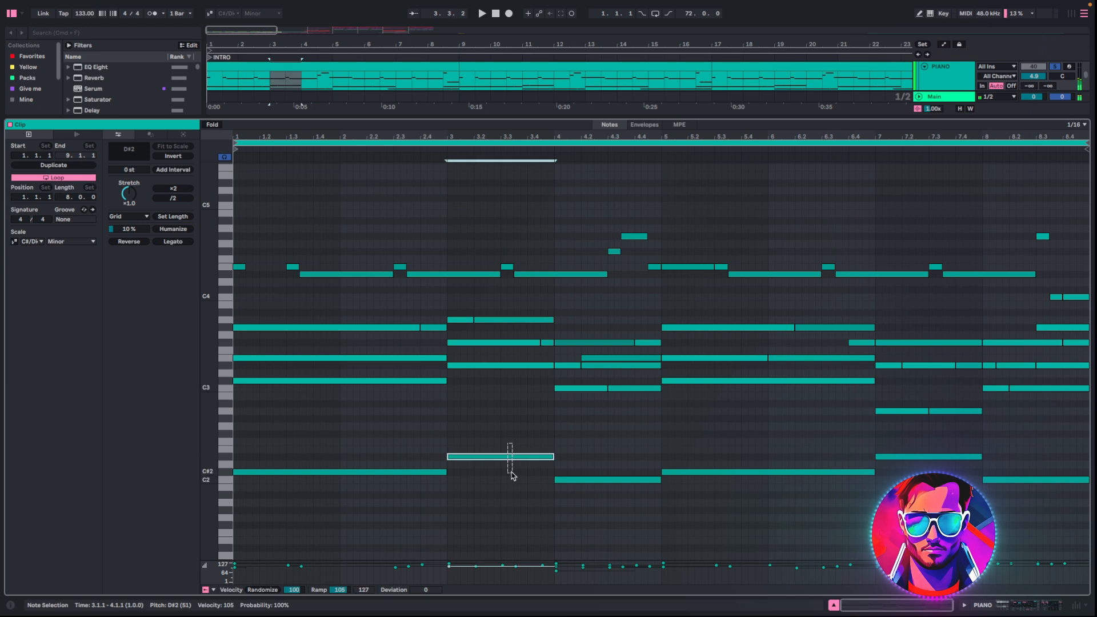
{"action": "left_click", "coordinate": [612, 478]}
{"action": "left_click", "coordinate": [690, 471]}
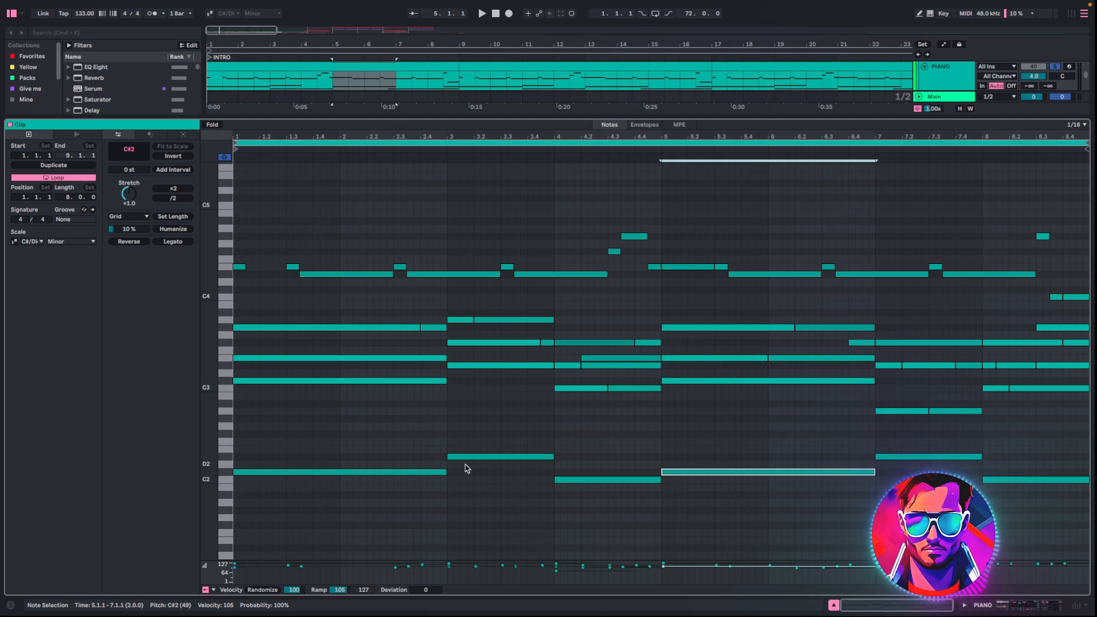
{"action": "left_click", "coordinate": [586, 480]}
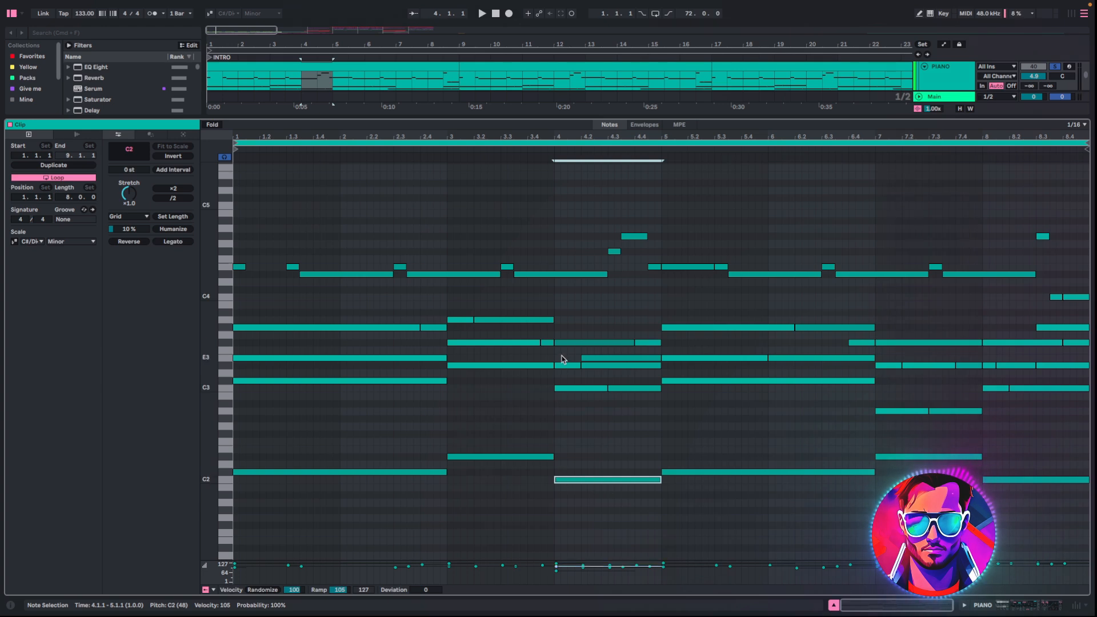
- Examine the piano chords above the bass by selecting the chord notes of bars 1, 3 and 4, and clear the selection
{"action": "left_click_drag", "start_coordinate": [564, 331], "coordinate": [569, 395]}
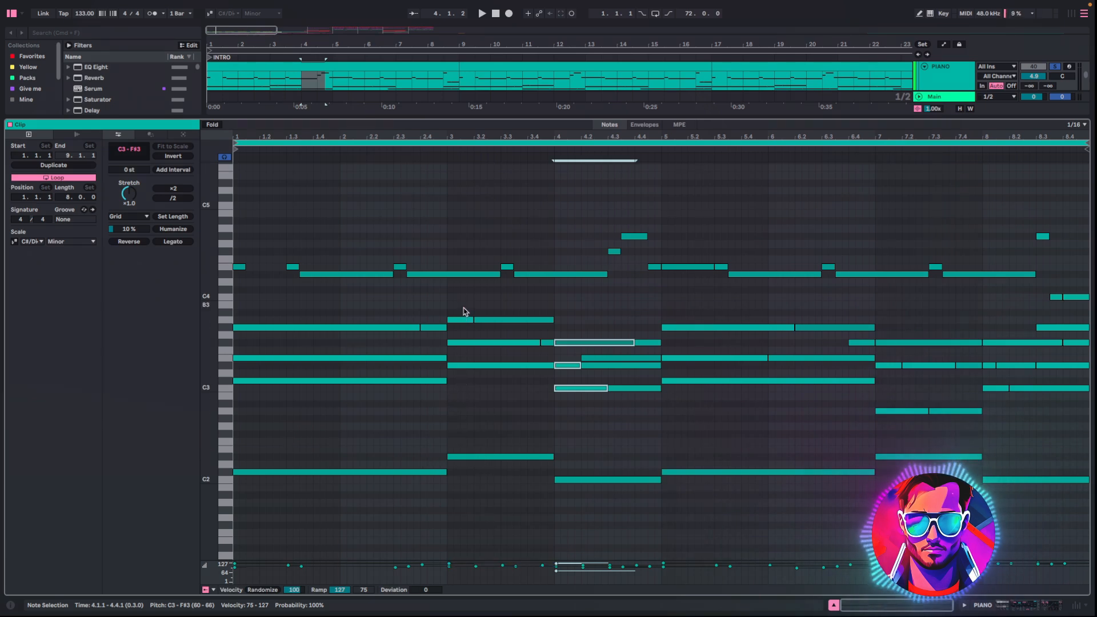
{"action": "left_click_drag", "start_coordinate": [464, 316], "coordinate": [454, 397]}
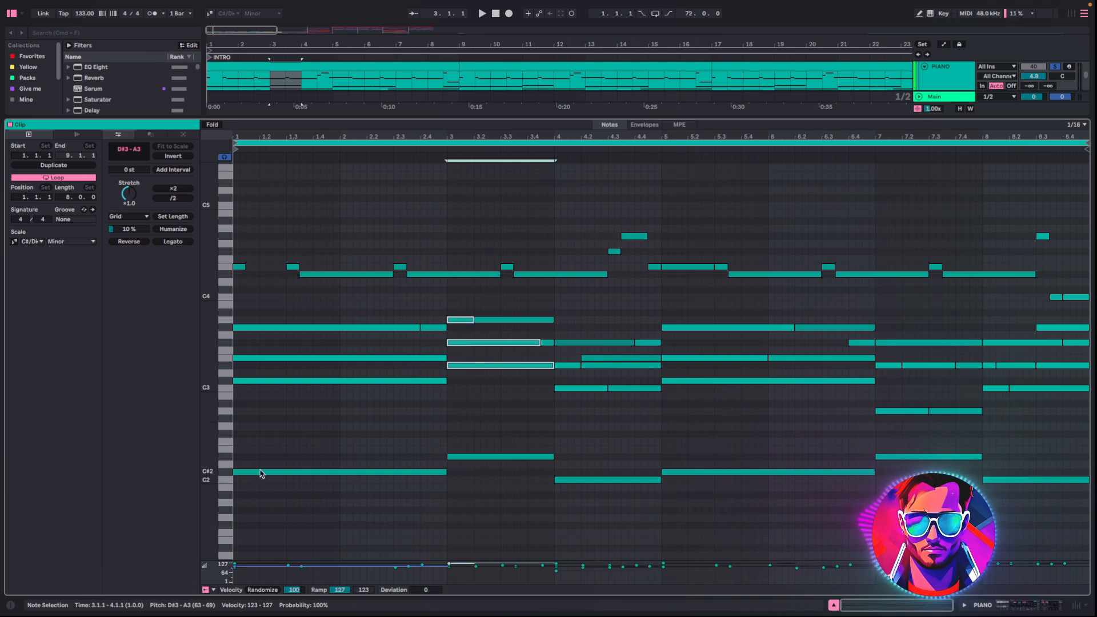
{"action": "left_click_drag", "start_coordinate": [361, 312], "coordinate": [309, 406]}
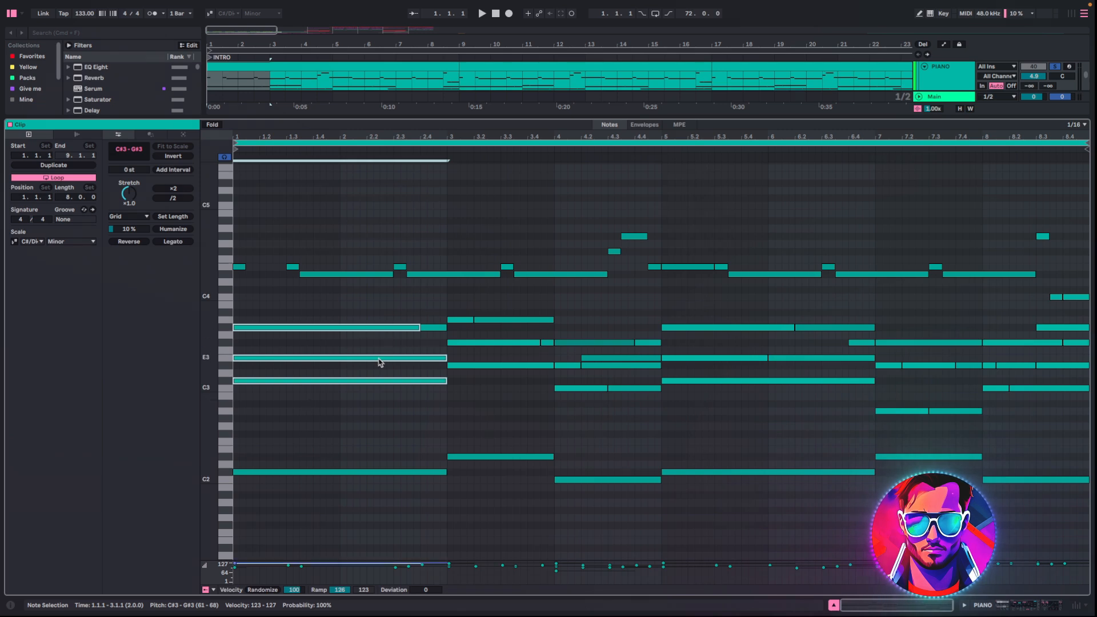
{"action": "key", "text": "space"}
{"action": "left_click_drag", "start_coordinate": [379, 306], "coordinate": [373, 412]}
{"action": "left_click_drag", "start_coordinate": [463, 304], "coordinate": [457, 406]}
{"action": "left_click_drag", "start_coordinate": [565, 323], "coordinate": [558, 447]}
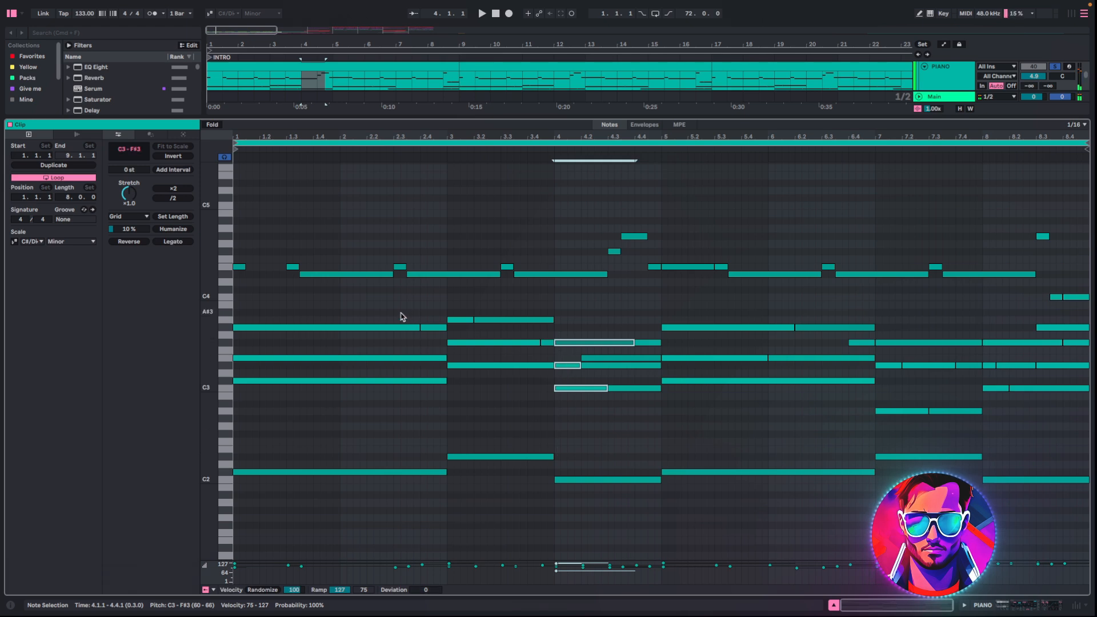
{"action": "left_click_drag", "start_coordinate": [401, 313], "coordinate": [394, 399]}
{"action": "left_click", "coordinate": [434, 428]}
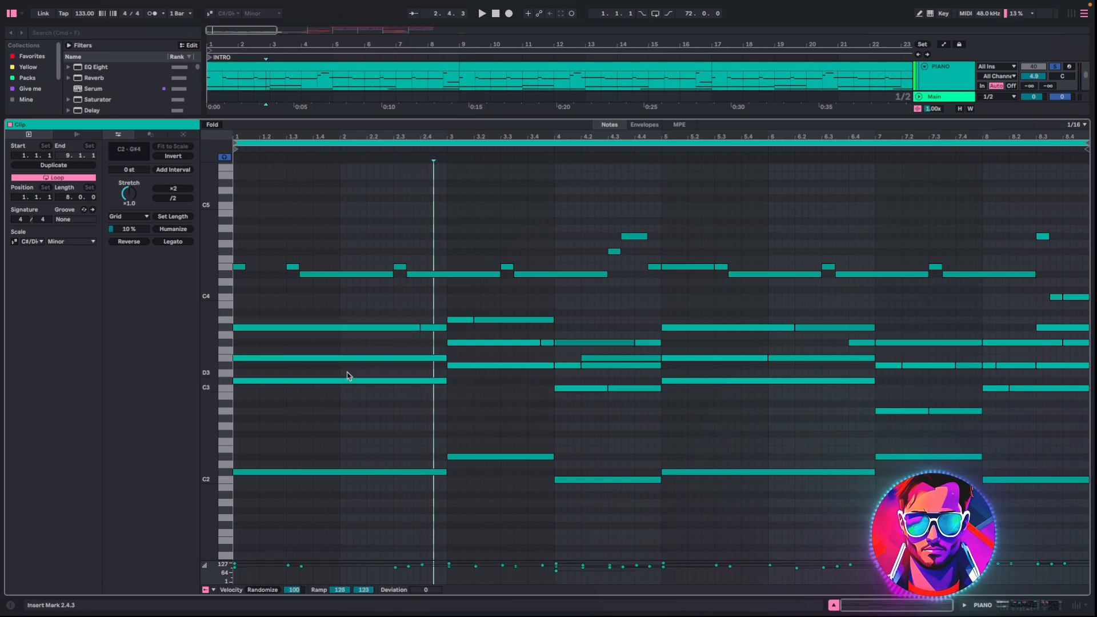
- Play the piano clip again from bar 1 and select the D#3 and E3 notes in bar 4
{"action": "scroll", "coordinate": [387, 394], "scroll_direction": "up", "scroll_amount": 1}
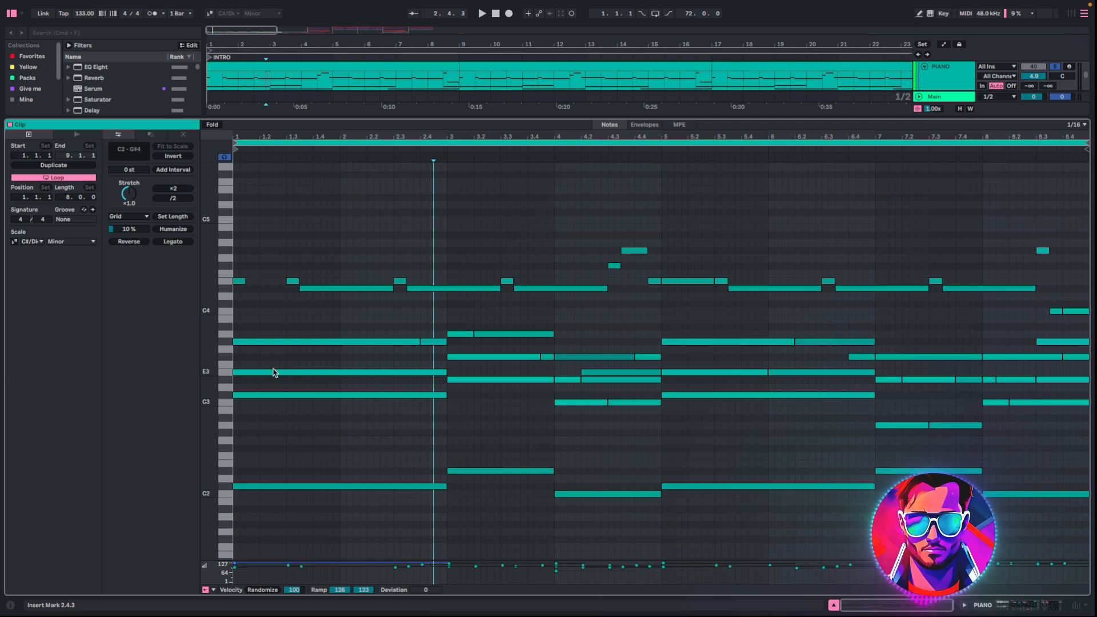
{"action": "left_click", "coordinate": [235, 301]}
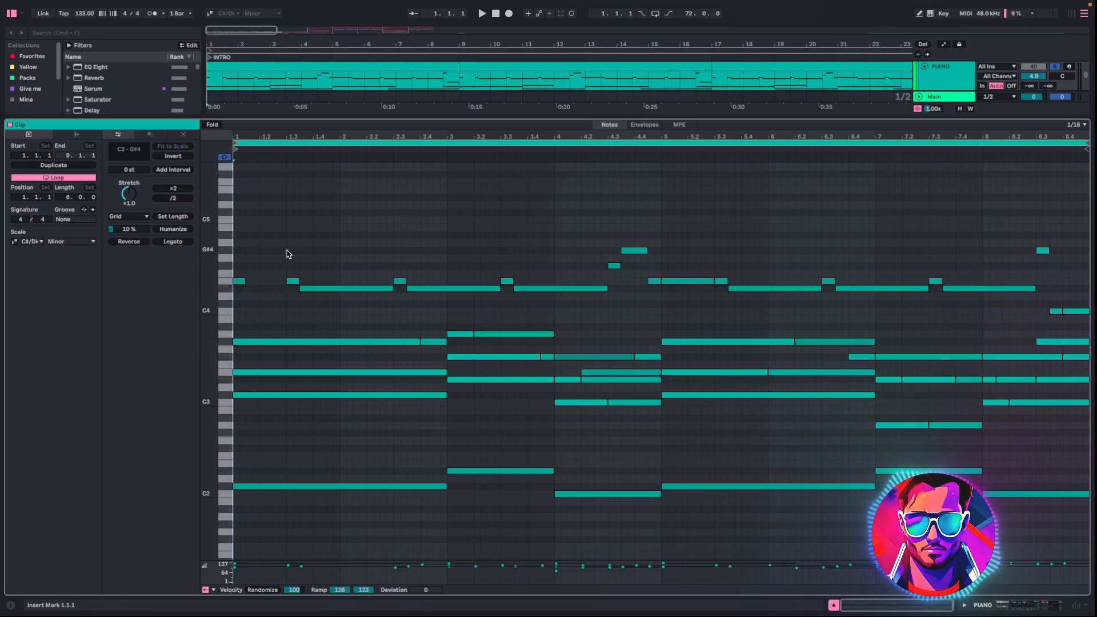
{"action": "key", "text": "space"}
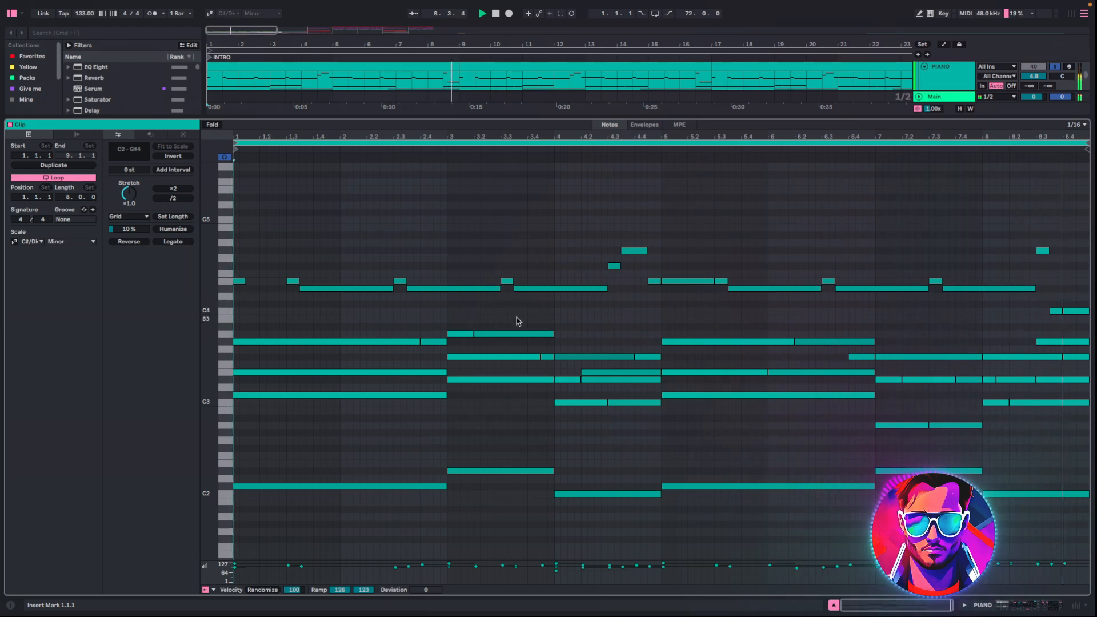
{"action": "key", "text": "space"}
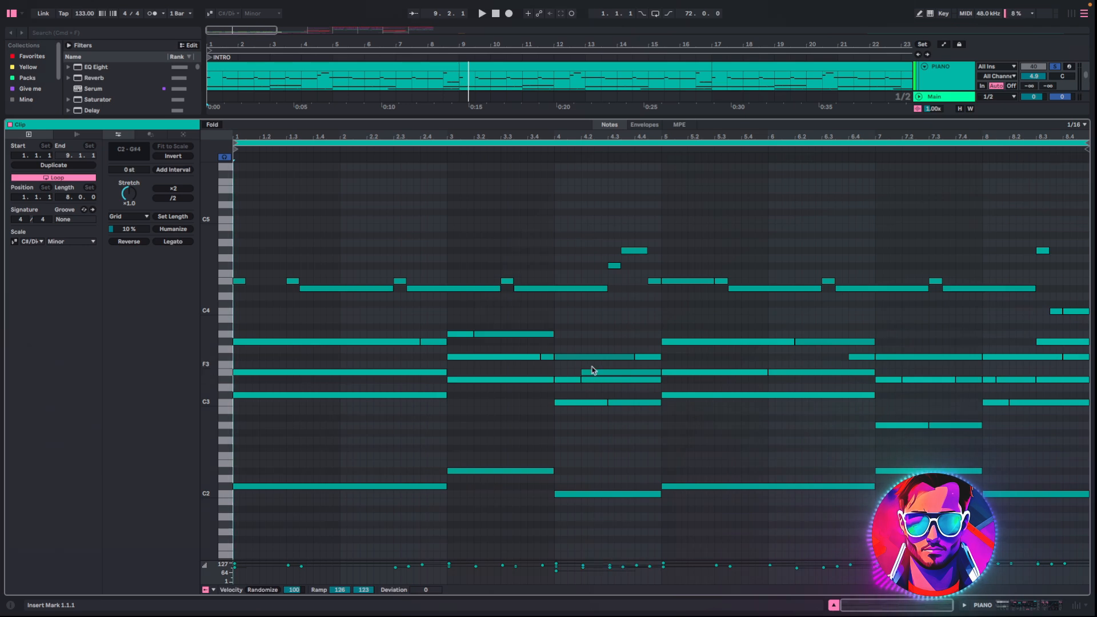
{"action": "left_click_drag", "start_coordinate": [594, 367], "coordinate": [594, 384]}
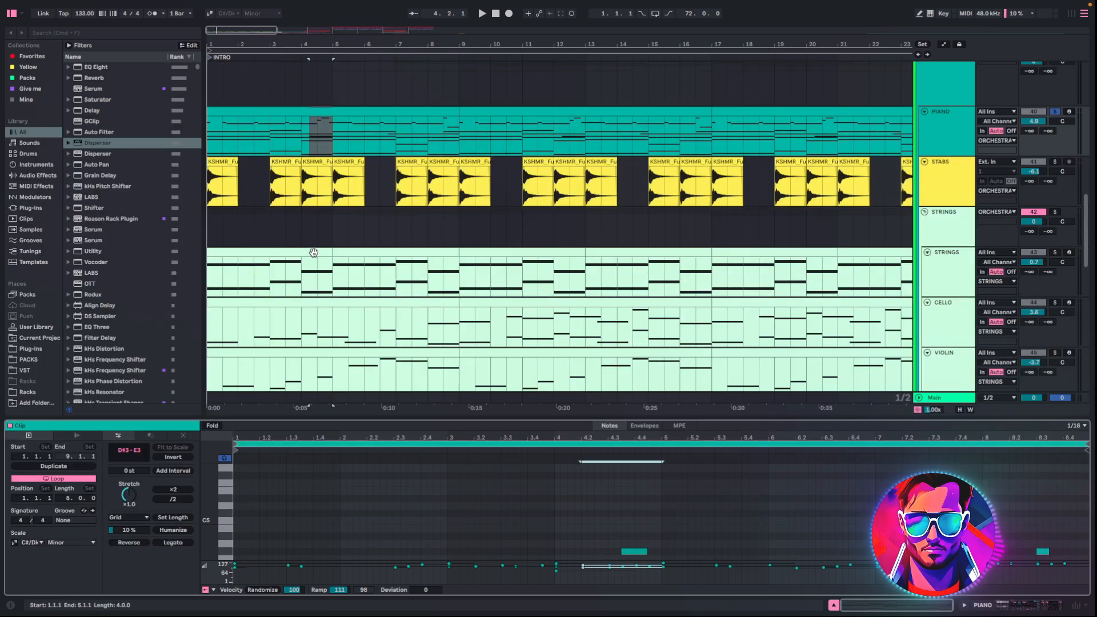
- Solo the STABS track and play its orchestra stab samples from the start of the intro
{"action": "left_click", "coordinate": [632, 195]}
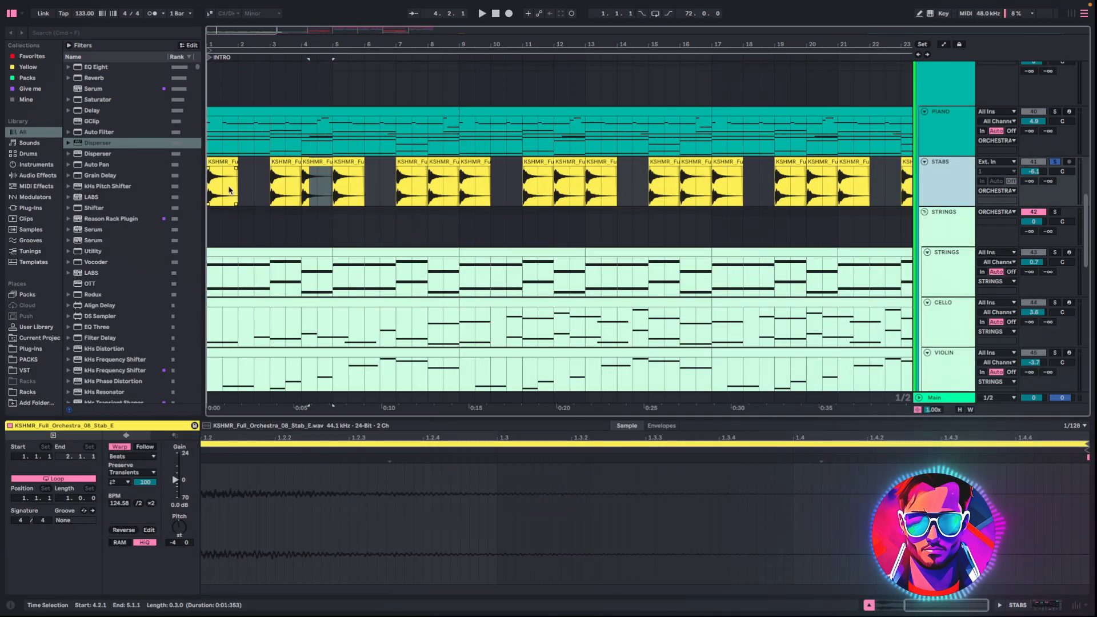
{"action": "key", "text": "space"}
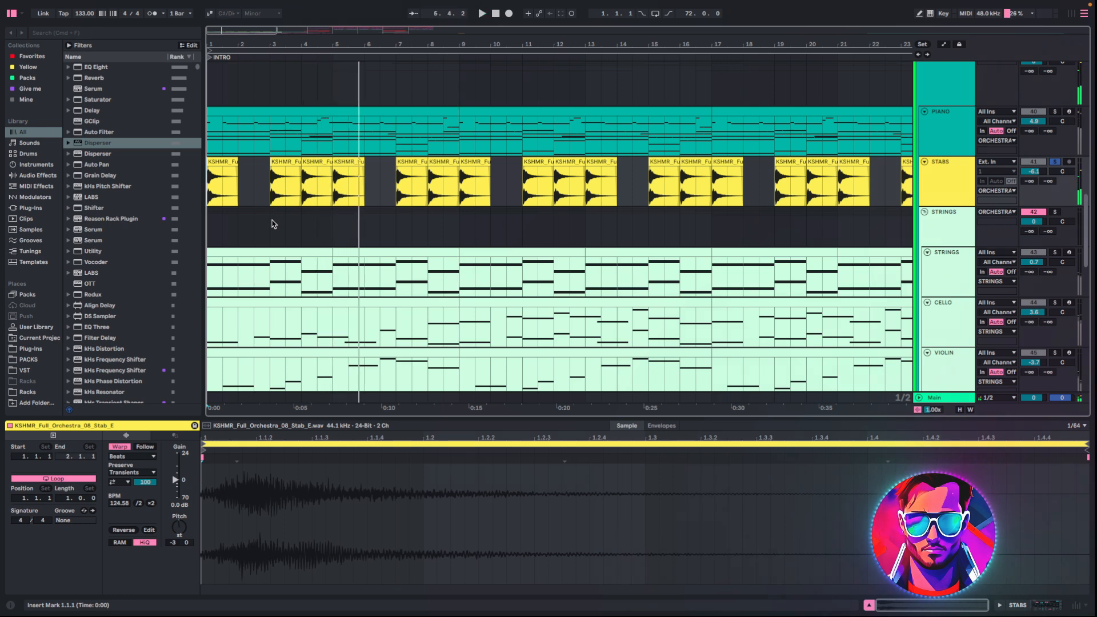
{"action": "left_click", "coordinate": [225, 282]}
{"action": "key", "text": "space"}
- Check the LABS patch Amplified Cello Quartet: Tension on the STRINGS track, close the plug-in and view the clip's notes
{"action": "left_click", "coordinate": [29, 491]}
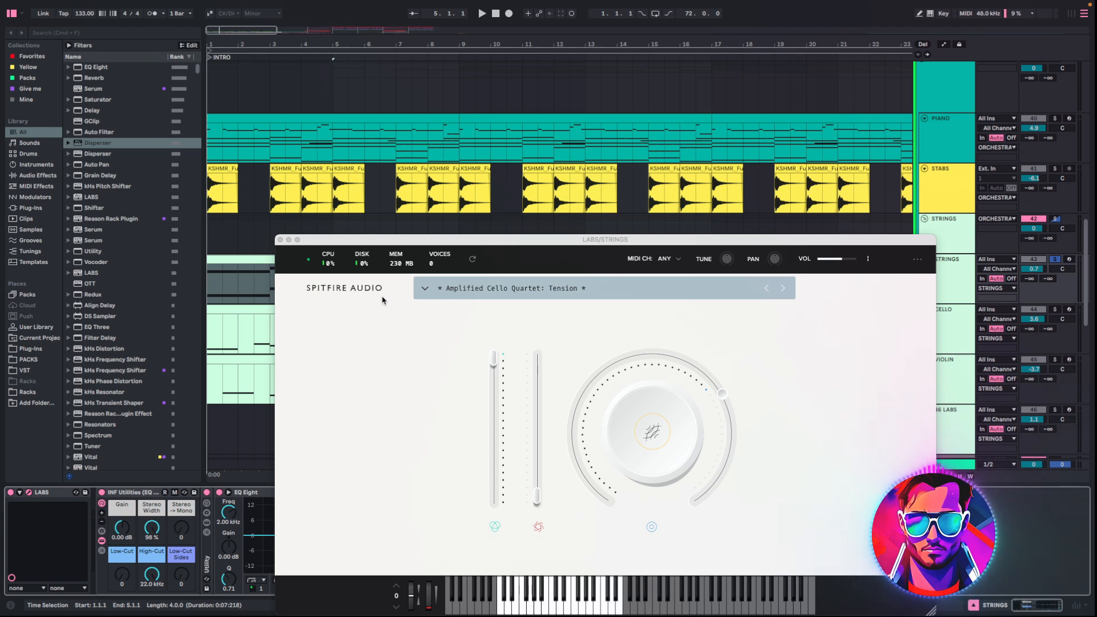
{"action": "left_click", "coordinate": [279, 240]}
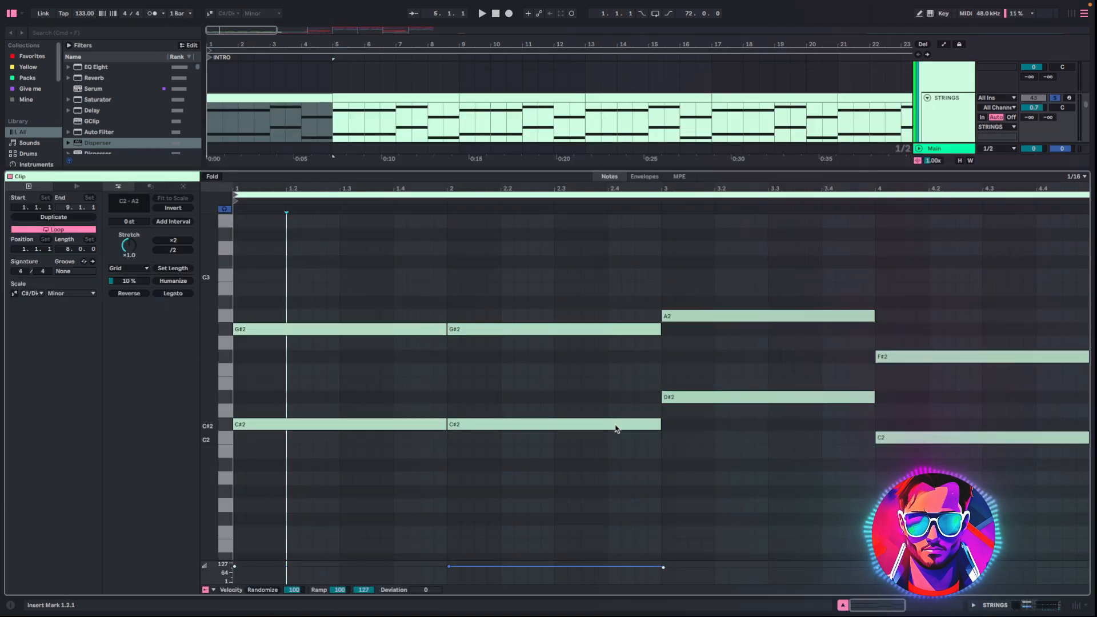
{"action": "left_click", "coordinate": [271, 135]}
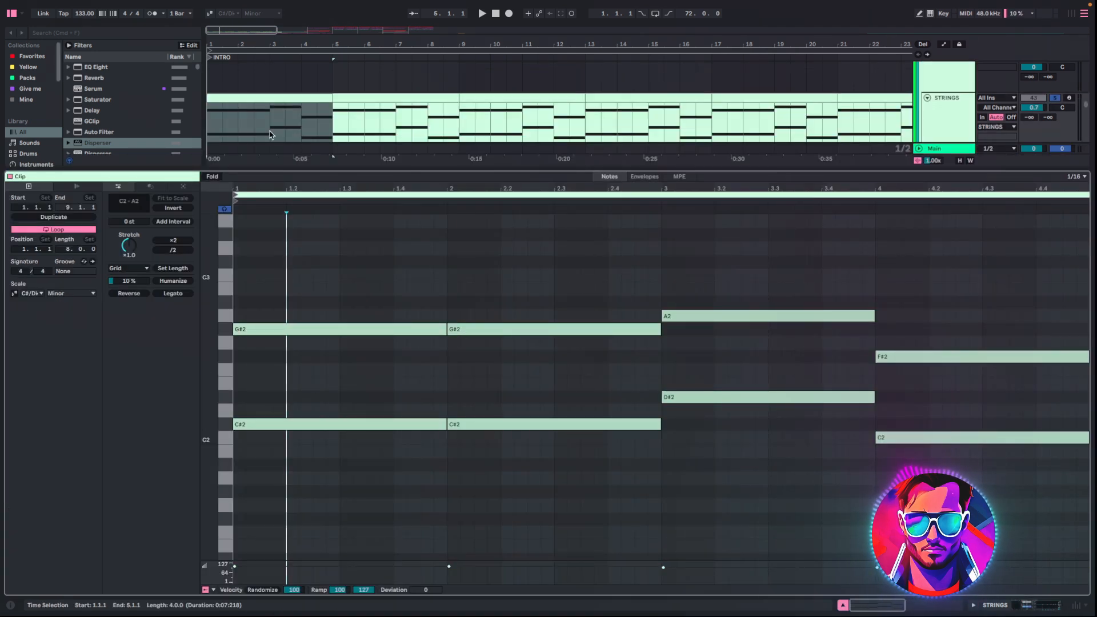
- Play the STRINGS clip over bars 1 to 4 while viewing its notes, and close the clip view
{"action": "left_click", "coordinate": [292, 418]}
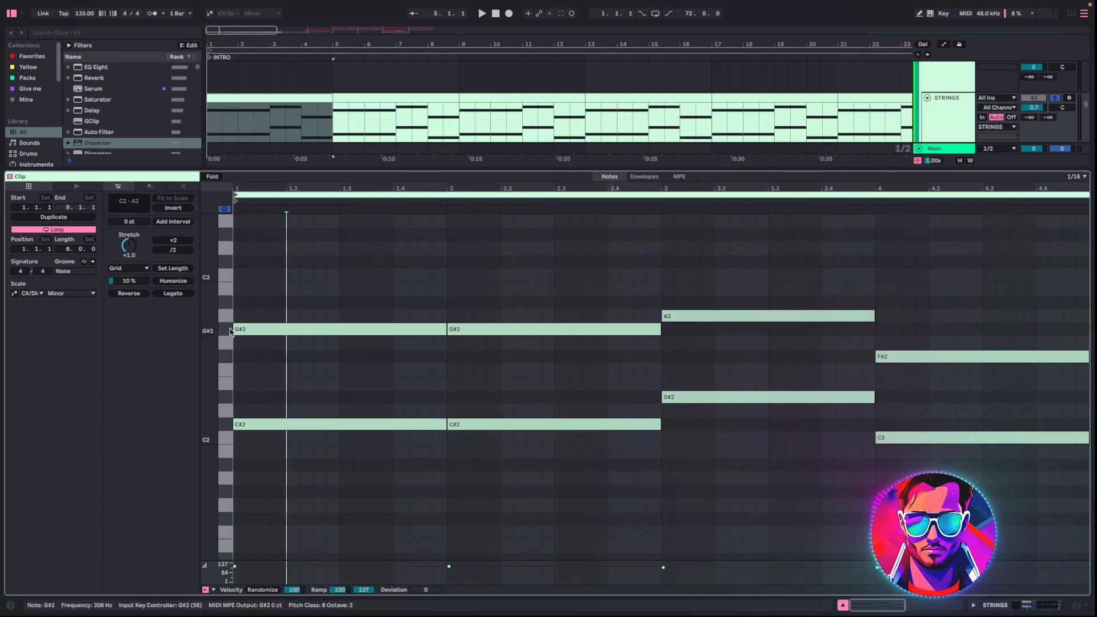
{"action": "key", "text": "space"}
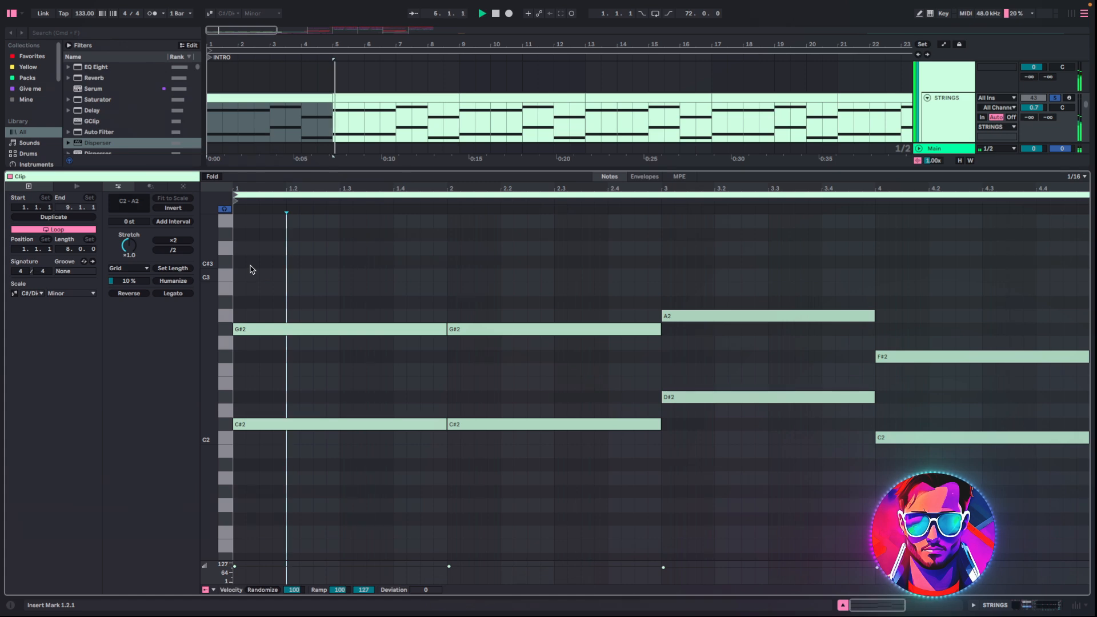
{"action": "key", "text": "super+alt+l"}
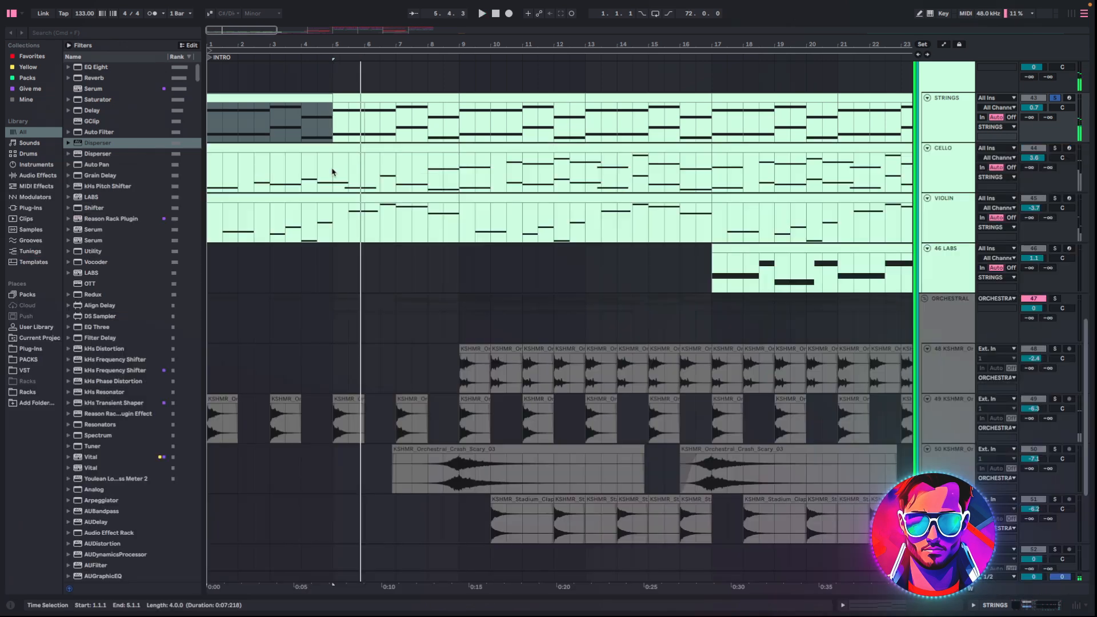
- Show the CELLO track's devices and open its LABS plug-in to check the patch
{"action": "scroll", "coordinate": [328, 329], "scroll_direction": "up", "scroll_amount": 4}
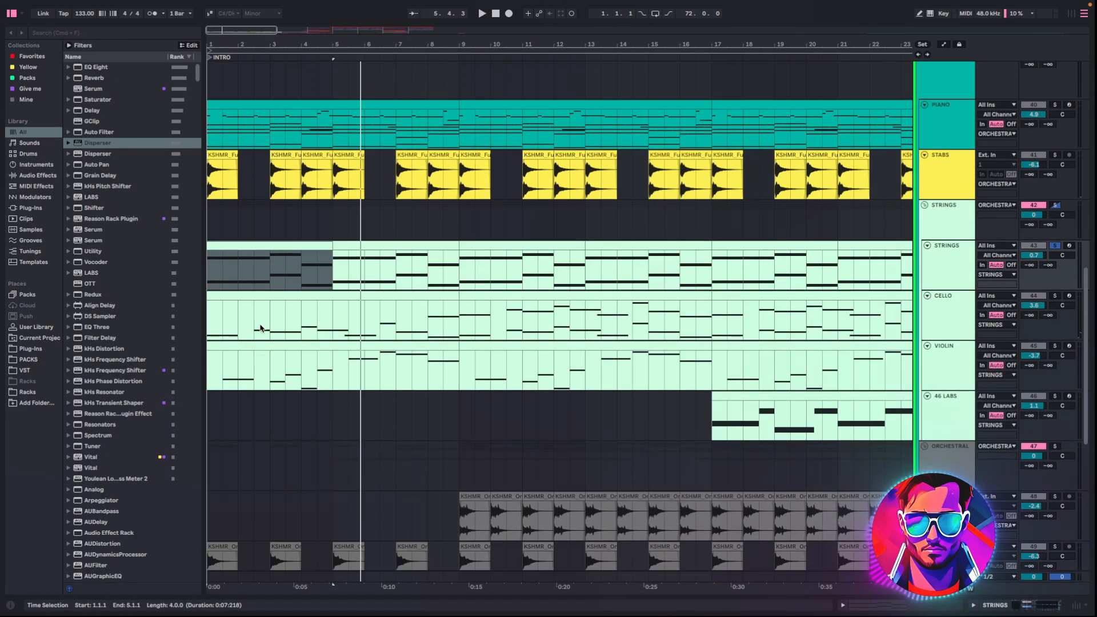
{"action": "key", "text": "Down"}
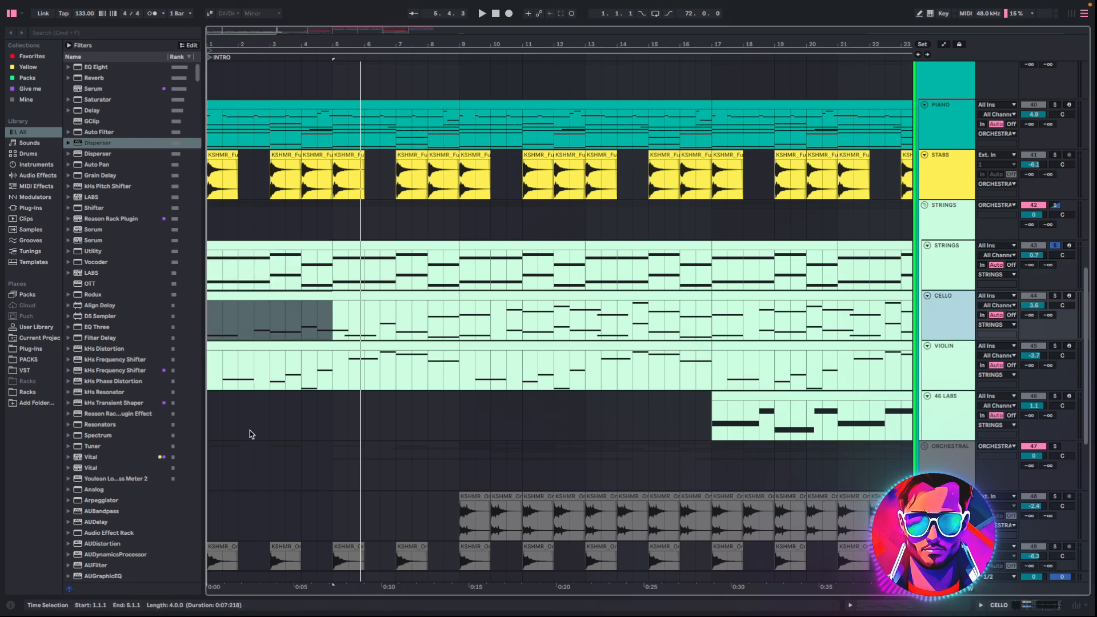
{"action": "key", "text": "shift+Tab"}
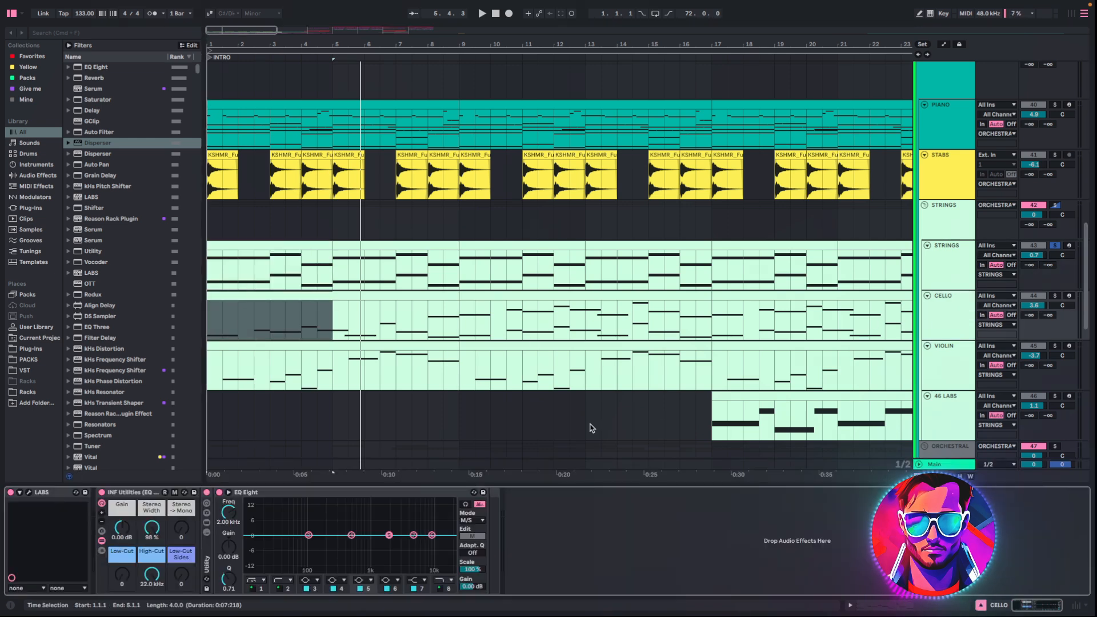
{"action": "left_click", "coordinate": [30, 492]}
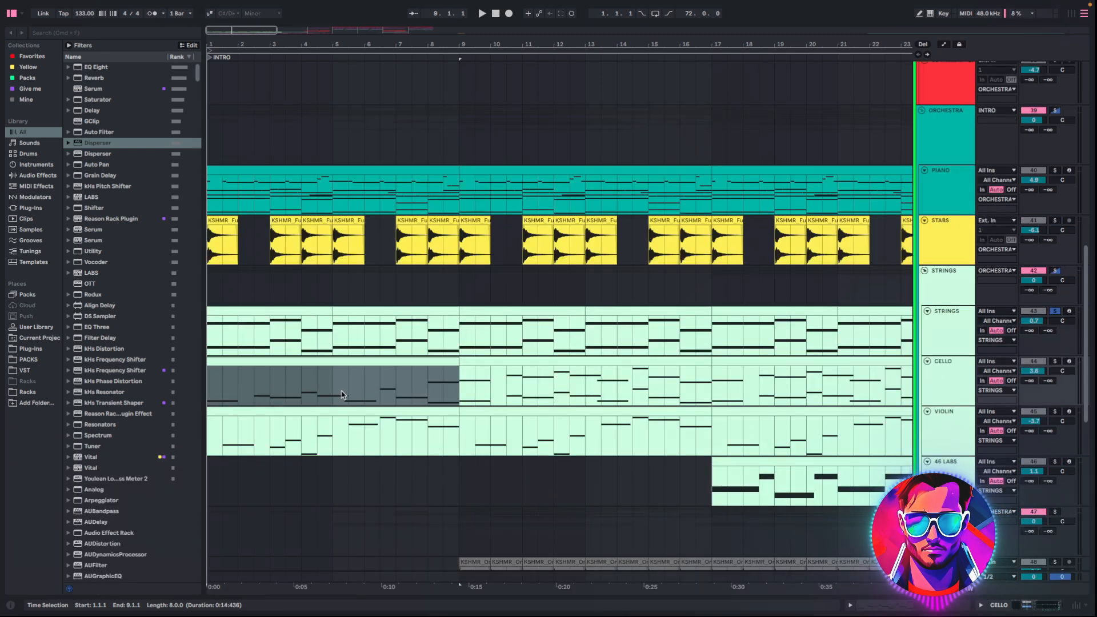
- View the CELLO clip's notes for the first eight bars and play them from bar 1
{"action": "key", "text": "shift+Tab"}
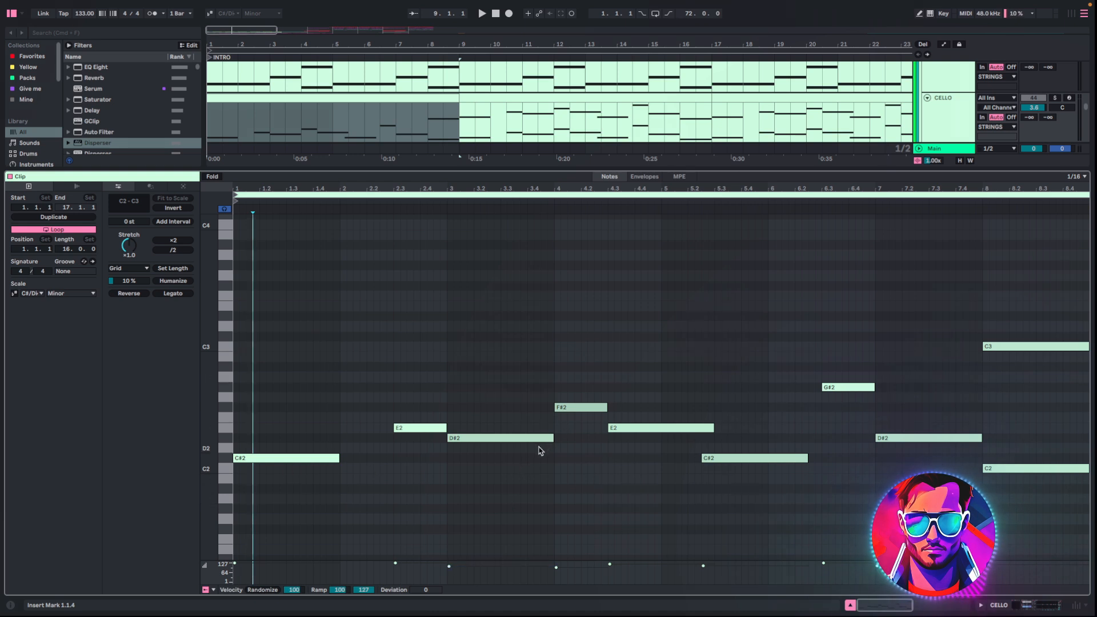
{"action": "left_click", "coordinate": [426, 89]}
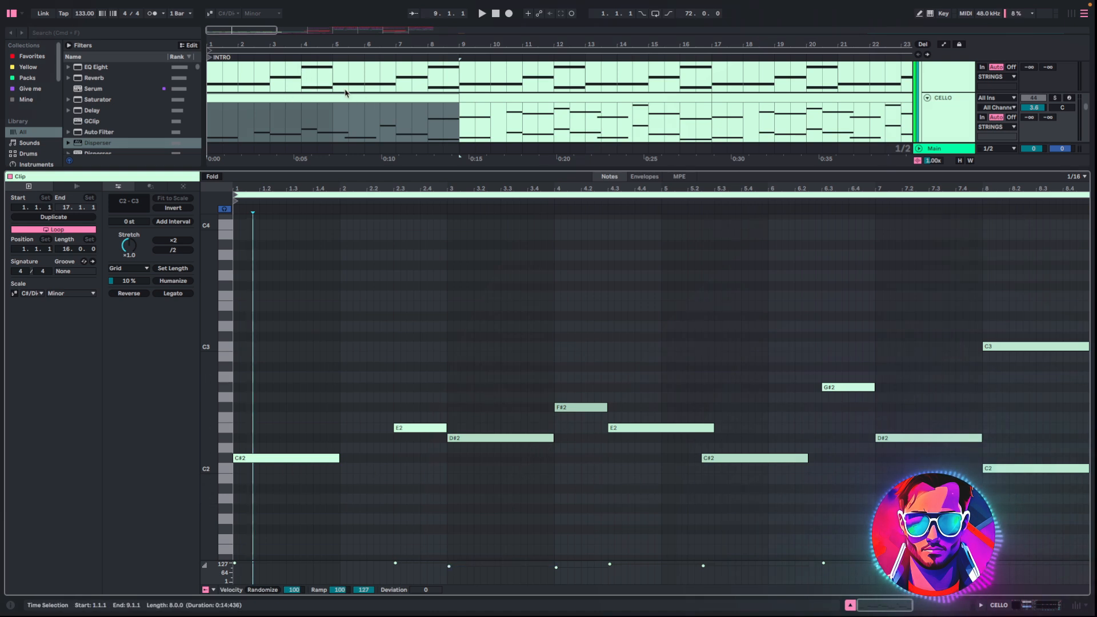
{"action": "left_click", "coordinate": [250, 465]}
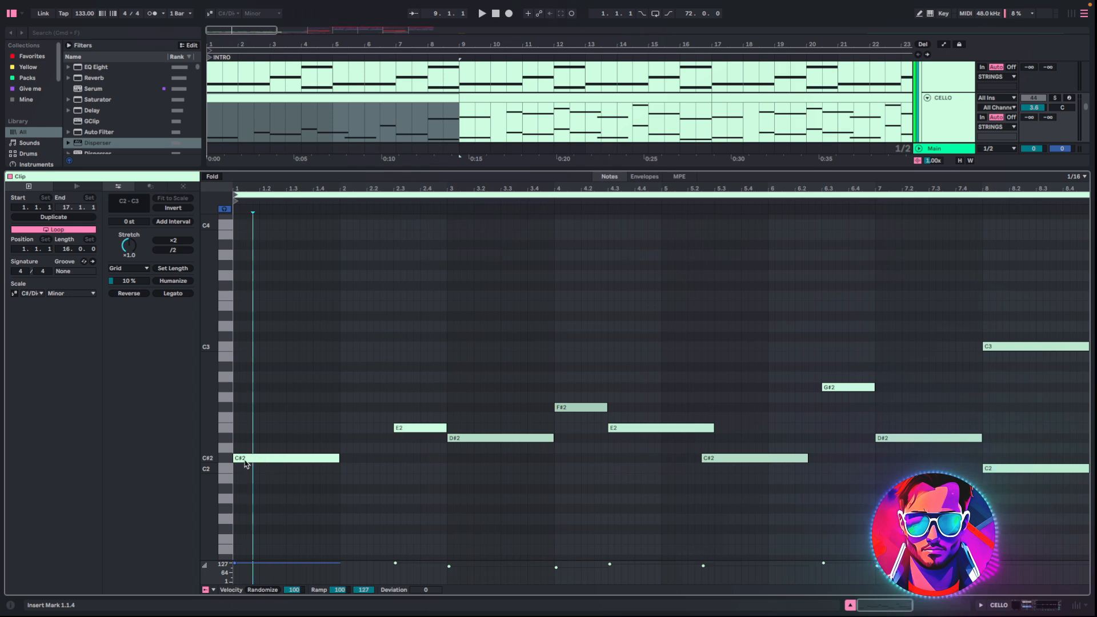
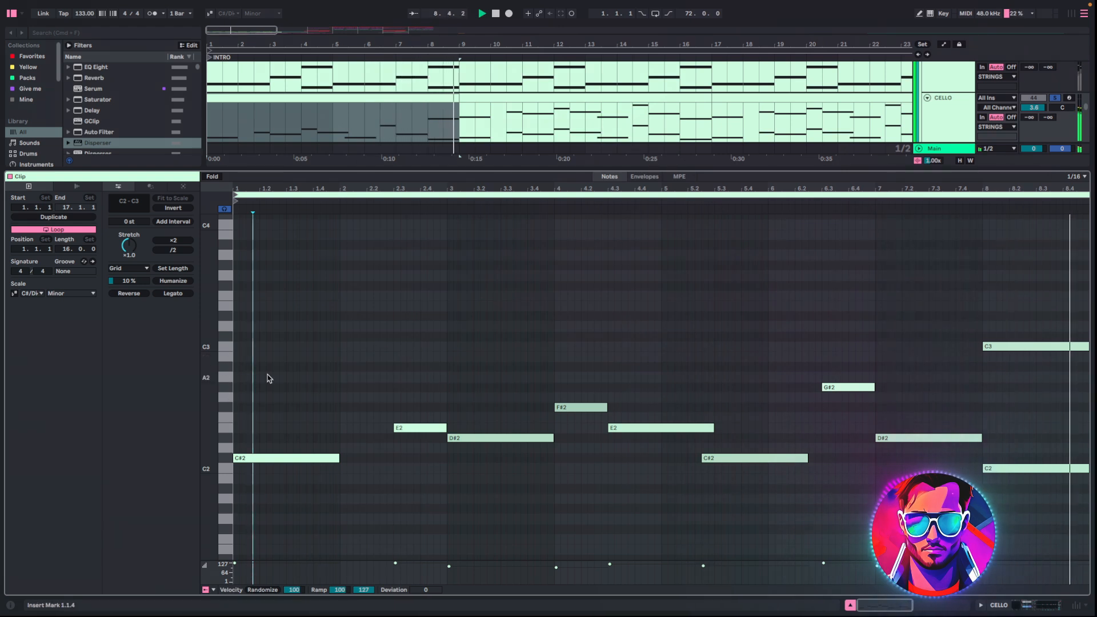
{"action": "key", "text": "space"}
- Solo the PIANO track together with the CELLO and play the first eight bars
{"action": "left_click_drag", "start_coordinate": [468, 170], "coordinate": [465, 267]}
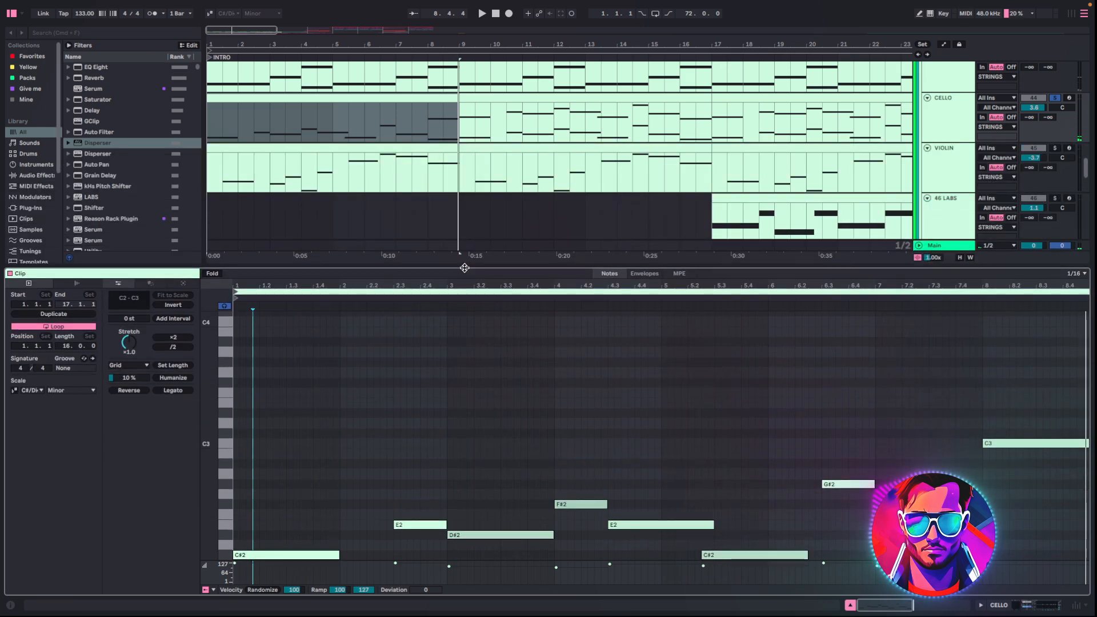
{"action": "scroll", "coordinate": [347, 202], "scroll_direction": "up", "scroll_amount": 5}
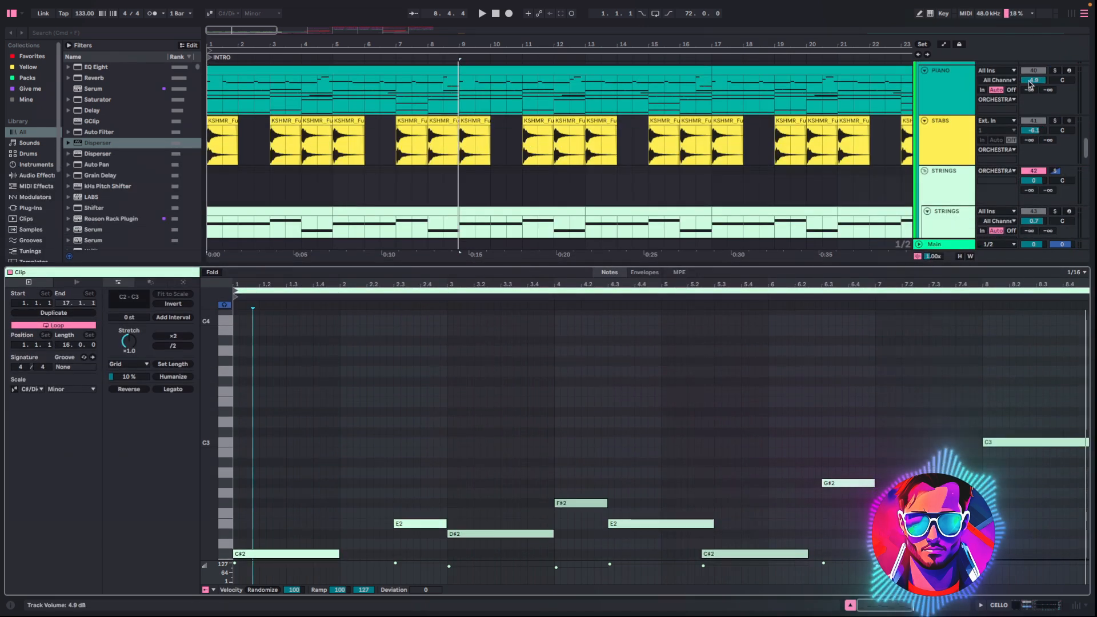
{"action": "left_click", "coordinate": [1054, 71]}
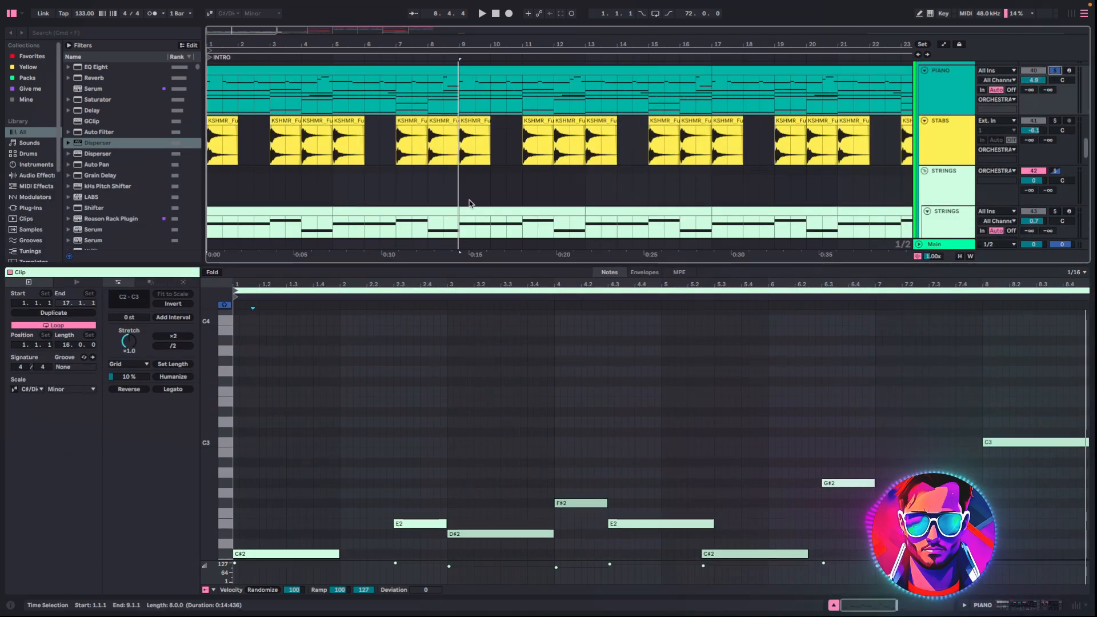
{"action": "scroll", "coordinate": [470, 203], "scroll_direction": "down", "scroll_amount": 6}
{"action": "left_click_drag", "start_coordinate": [424, 263], "coordinate": [421, 167]}
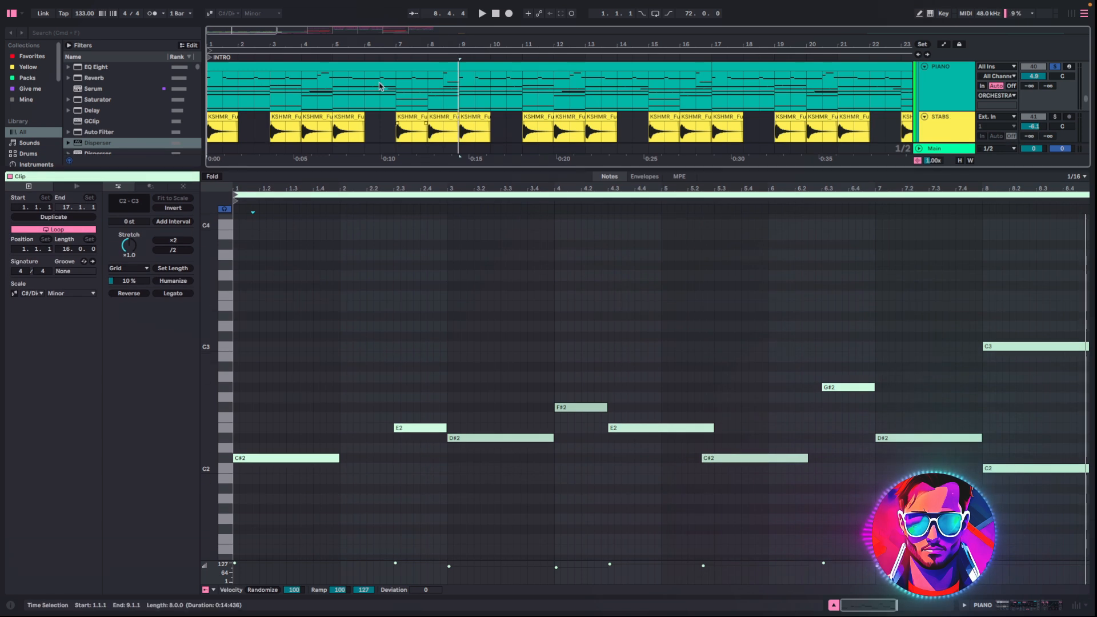
{"action": "scroll", "coordinate": [307, 133], "scroll_direction": "down", "scroll_amount": 4}
{"action": "key", "text": "space"}
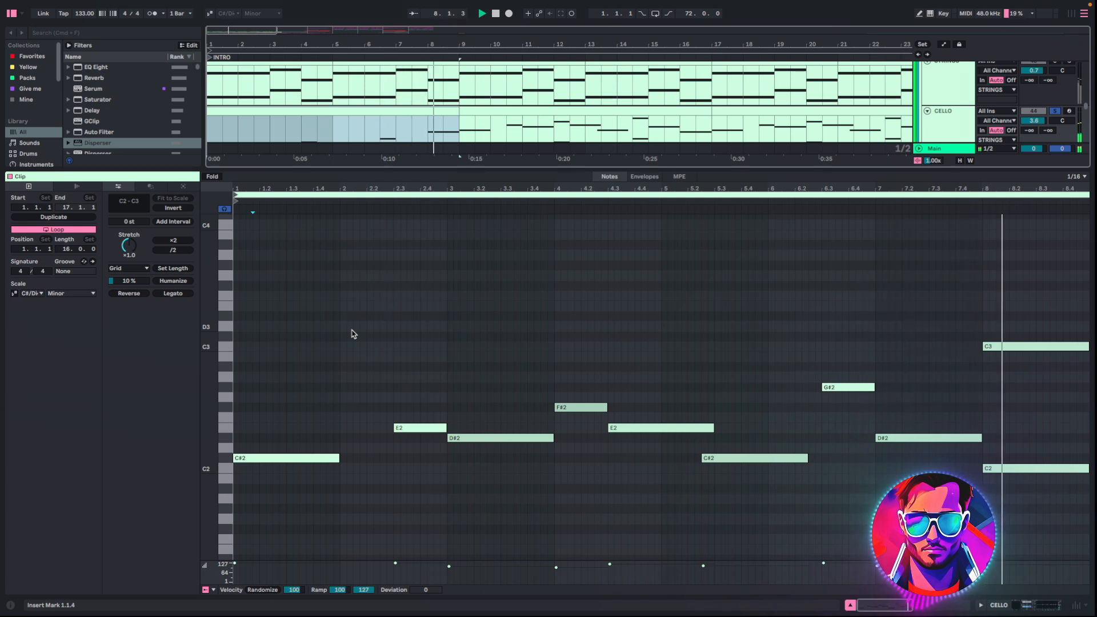
{"action": "key", "text": "space"}
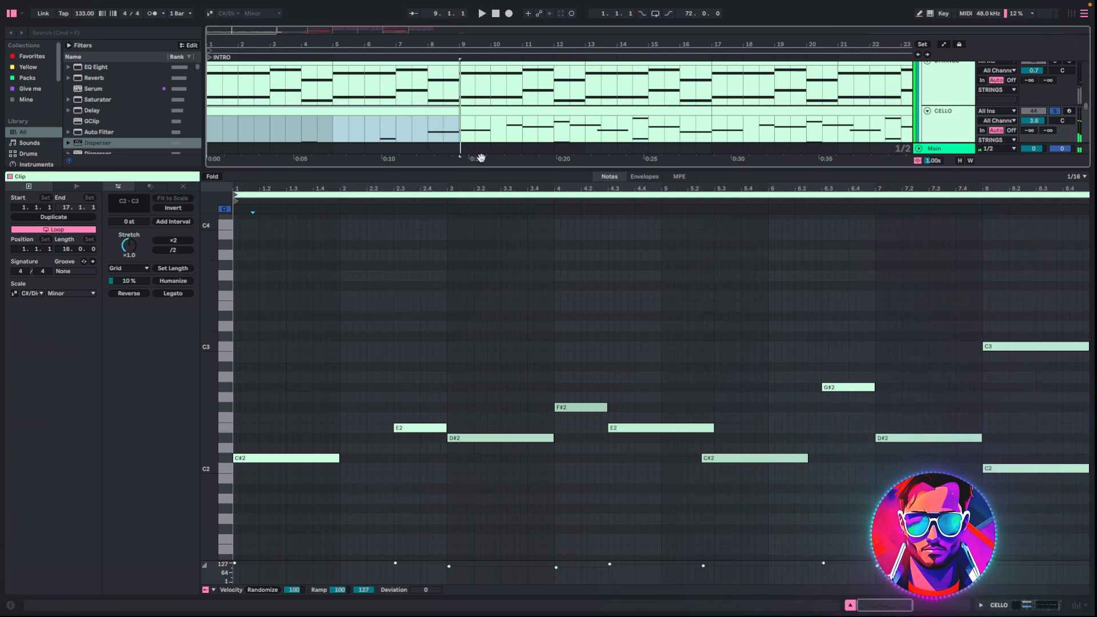
- Select bars 9 to 16 of the CELLO track, play the octave-layered notes and close the clip view
{"action": "left_click_drag", "start_coordinate": [481, 157], "coordinate": [480, 278]}
{"action": "scroll", "coordinate": [361, 217], "scroll_direction": "up", "scroll_amount": 2}
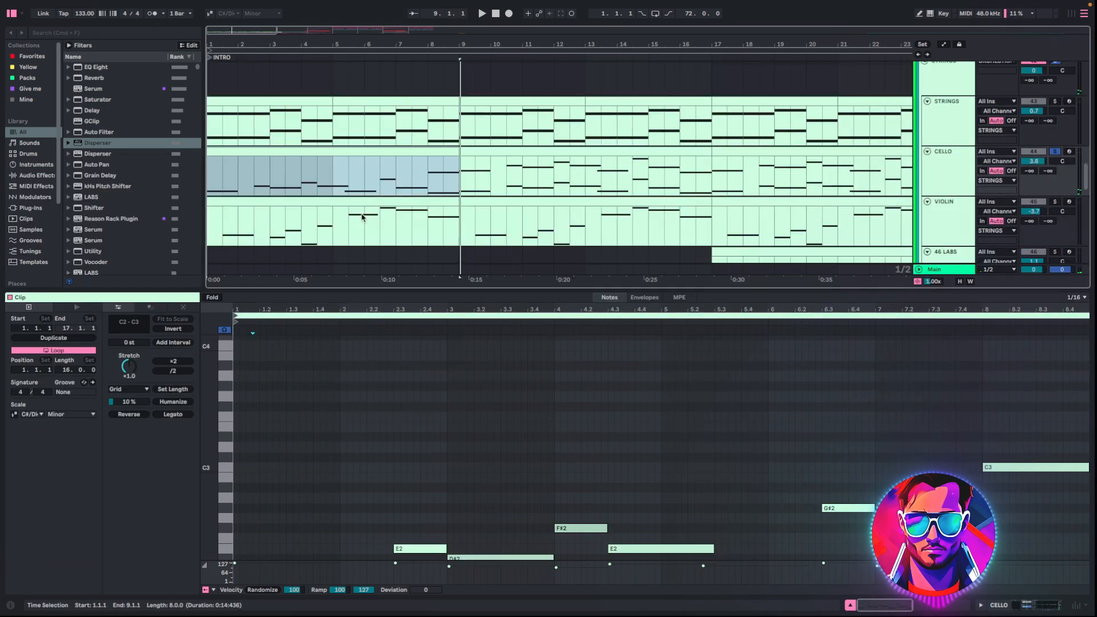
{"action": "left_click", "coordinate": [465, 162]}
{"action": "left_click_drag", "start_coordinate": [455, 289], "coordinate": [468, 129]}
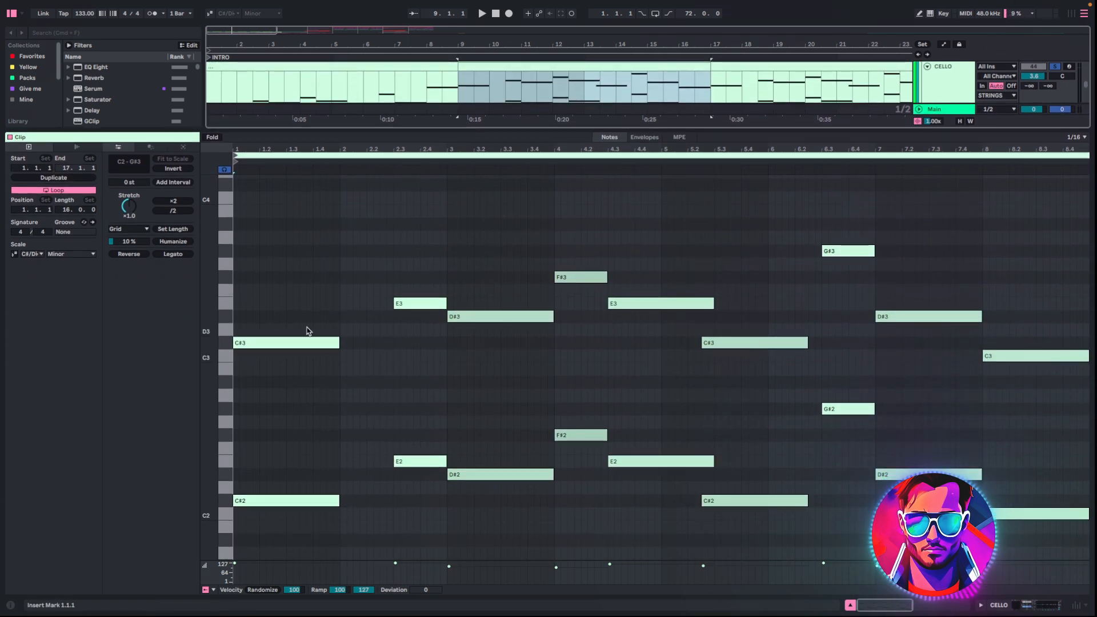
{"action": "key", "text": "space"}
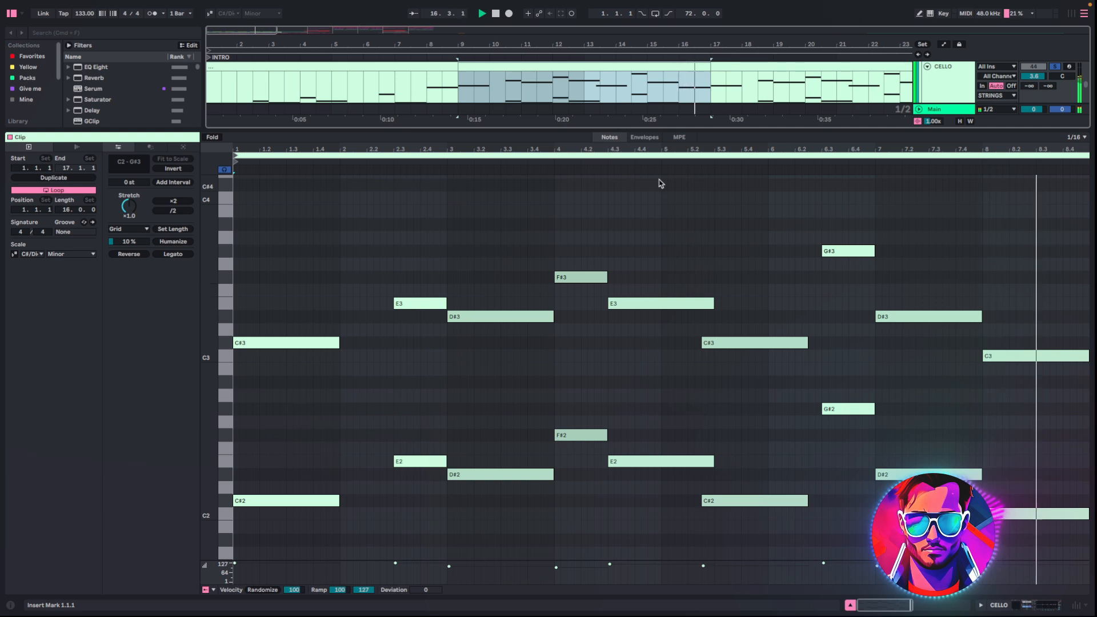
{"action": "key", "text": "space"}
{"action": "key", "text": "alt+super+l"}
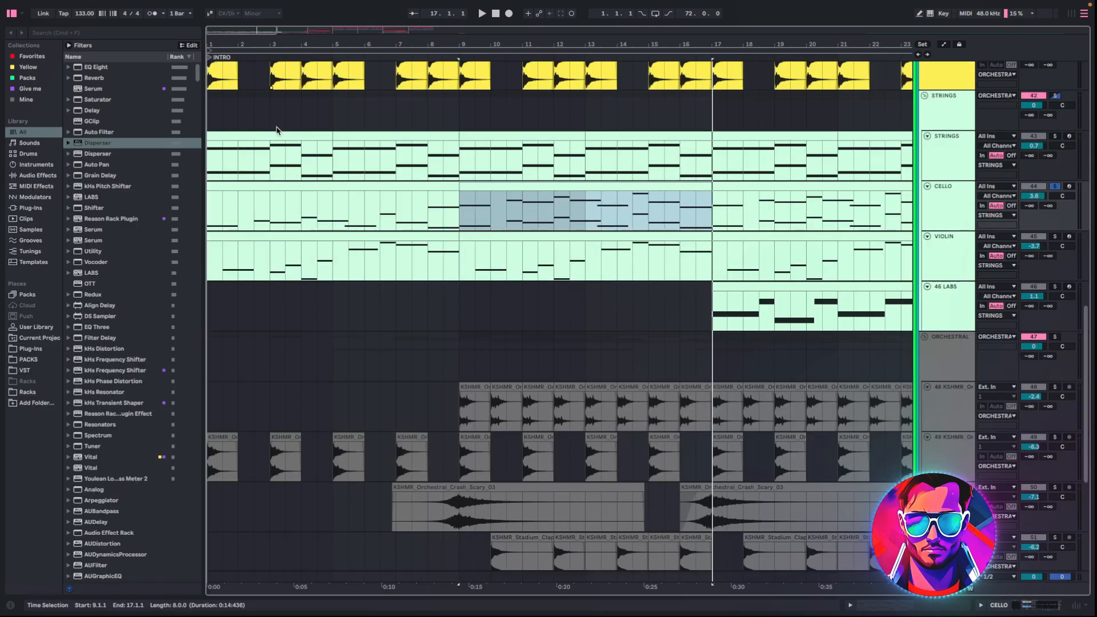
- Select the first eight bars of the VIOLIN track, solo it and open its LABS plug-in
{"action": "left_click", "coordinate": [249, 237]}
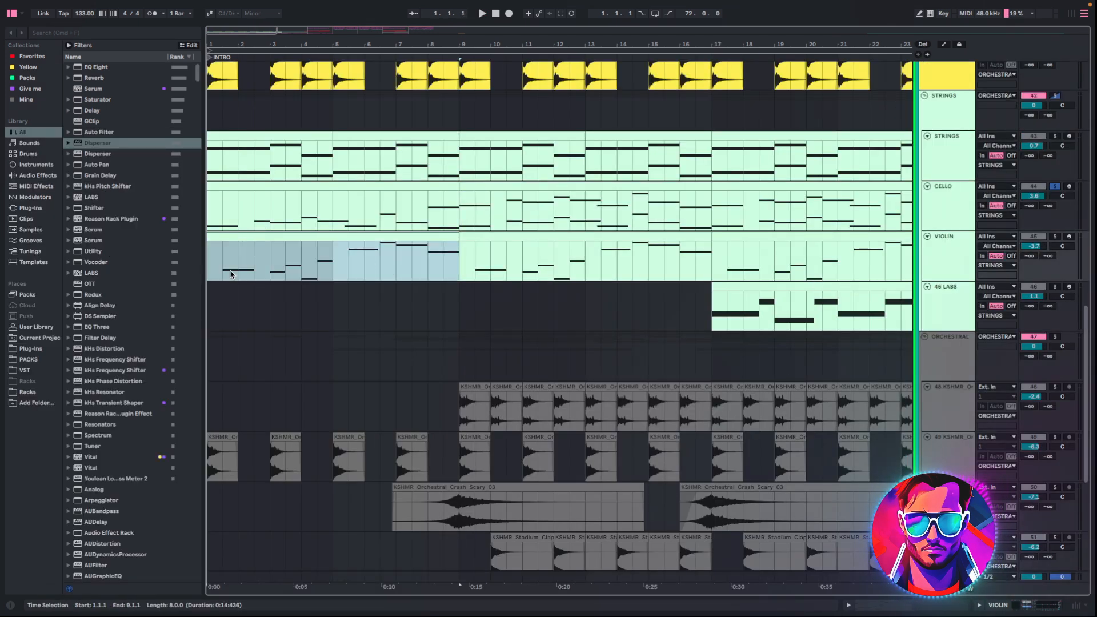
{"action": "left_click", "coordinate": [261, 266]}
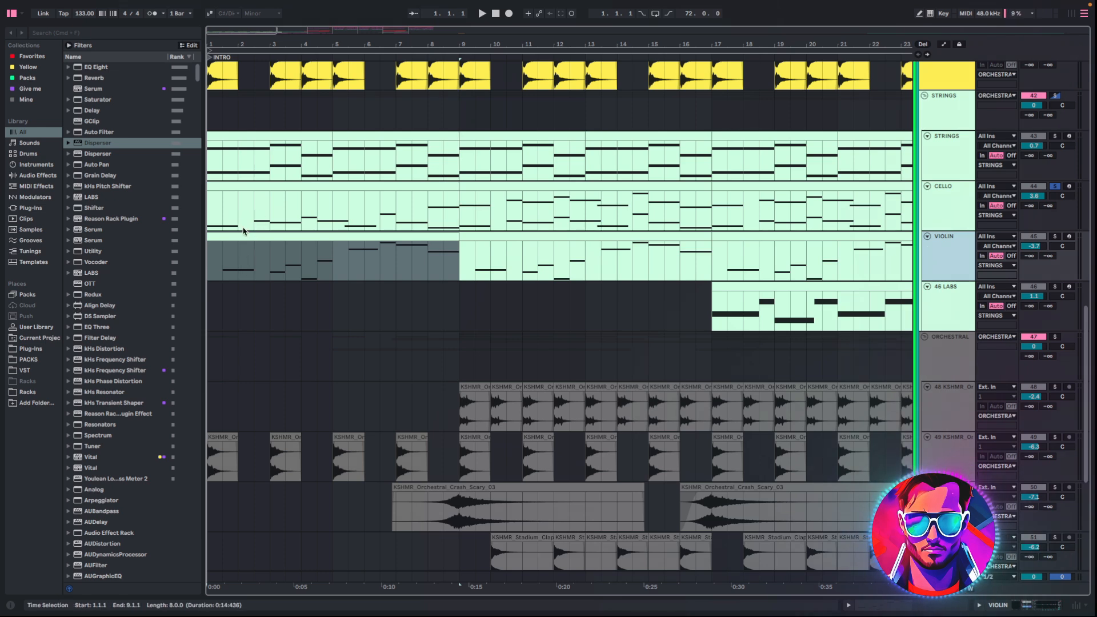
{"action": "double_click", "coordinate": [951, 262]}
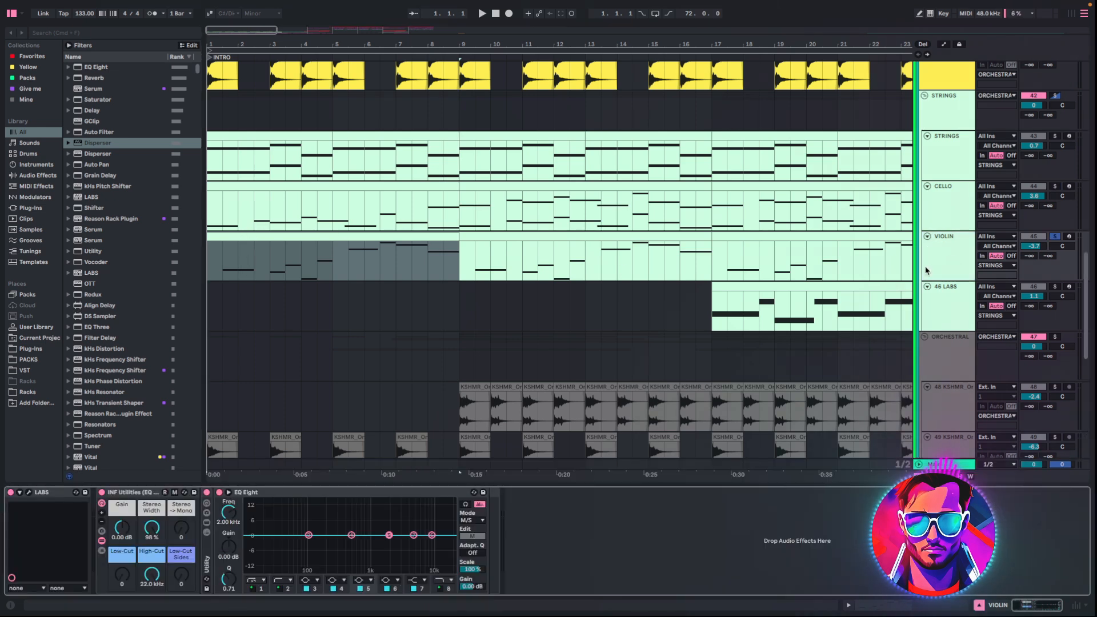
{"action": "left_click", "coordinate": [30, 493]}
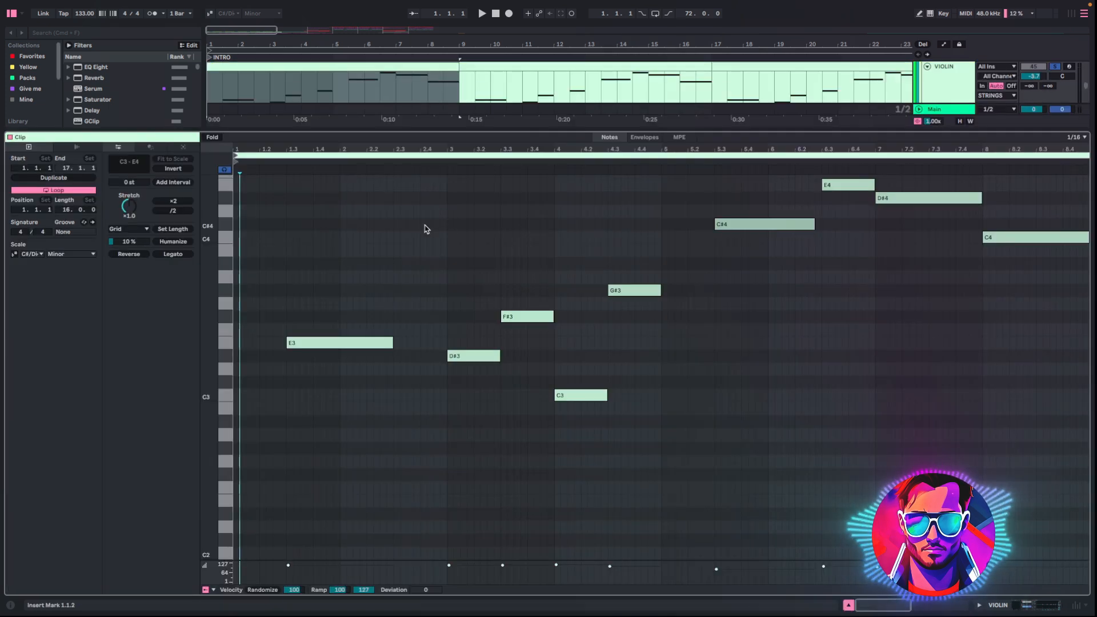
- Play the VIOLIN clip's first eight bars while viewing its notes
{"action": "scroll", "coordinate": [350, 327], "scroll_direction": "up", "scroll_amount": 3}
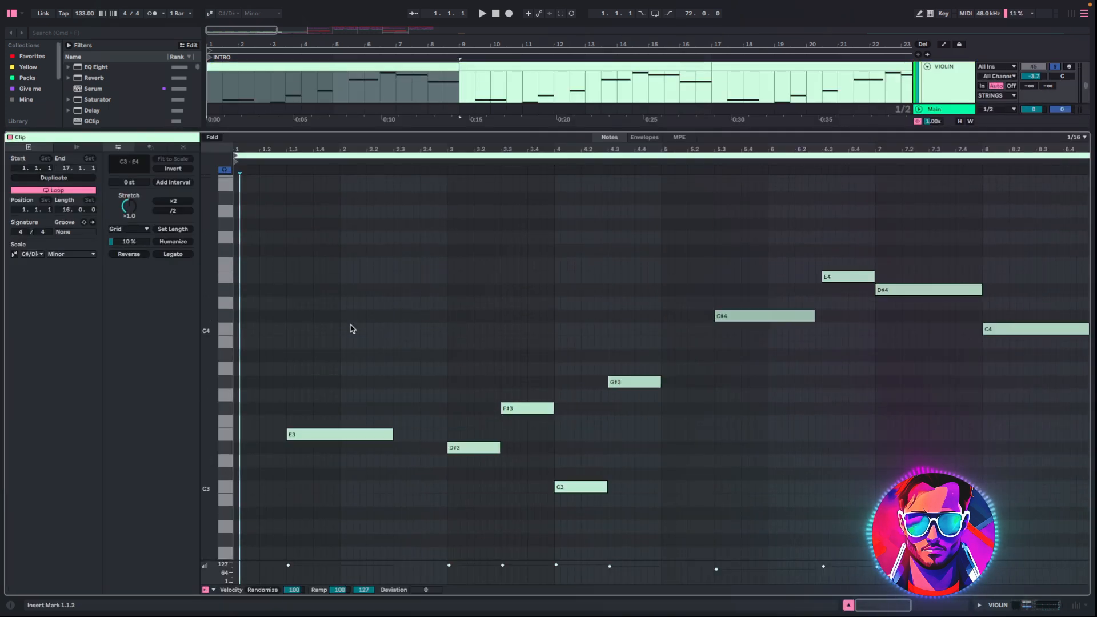
{"action": "key", "text": "space"}
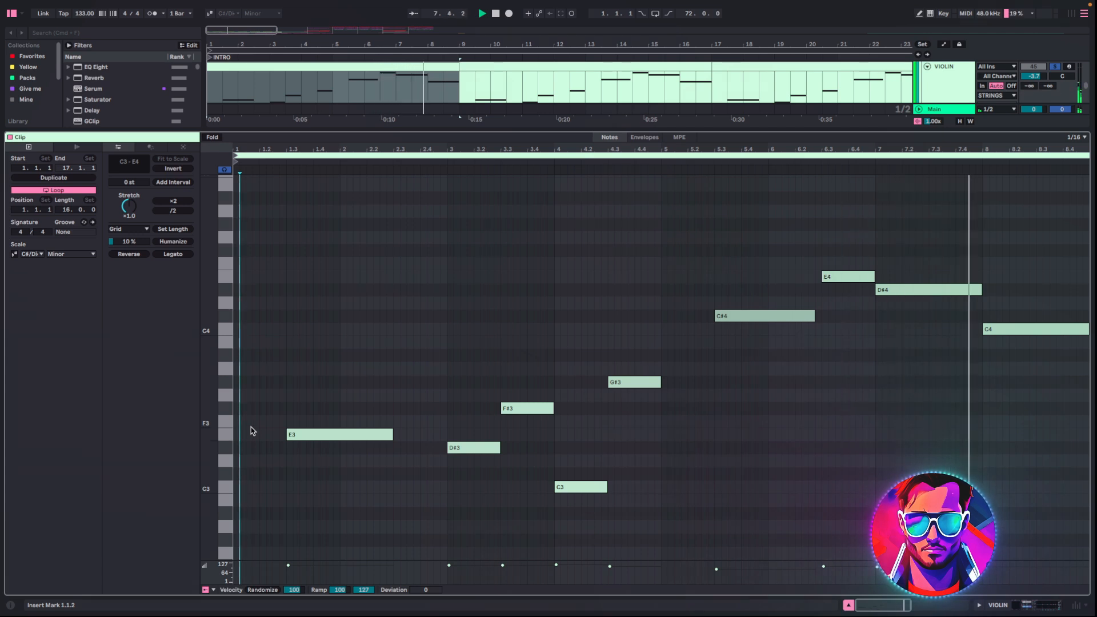
{"action": "key", "text": "space"}
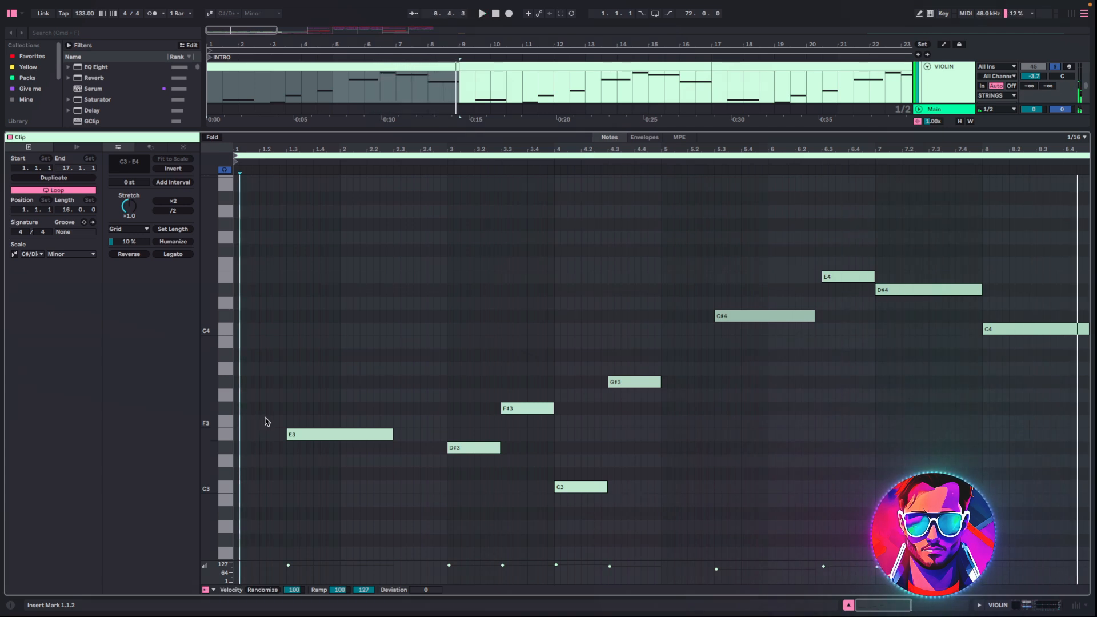
- Solo the CELLO along with the VIOLIN, play their first eight bars together and close the clip view
{"action": "left_click_drag", "start_coordinate": [529, 130], "coordinate": [514, 379]}
{"action": "scroll", "coordinate": [421, 304], "scroll_direction": "up", "scroll_amount": 3}
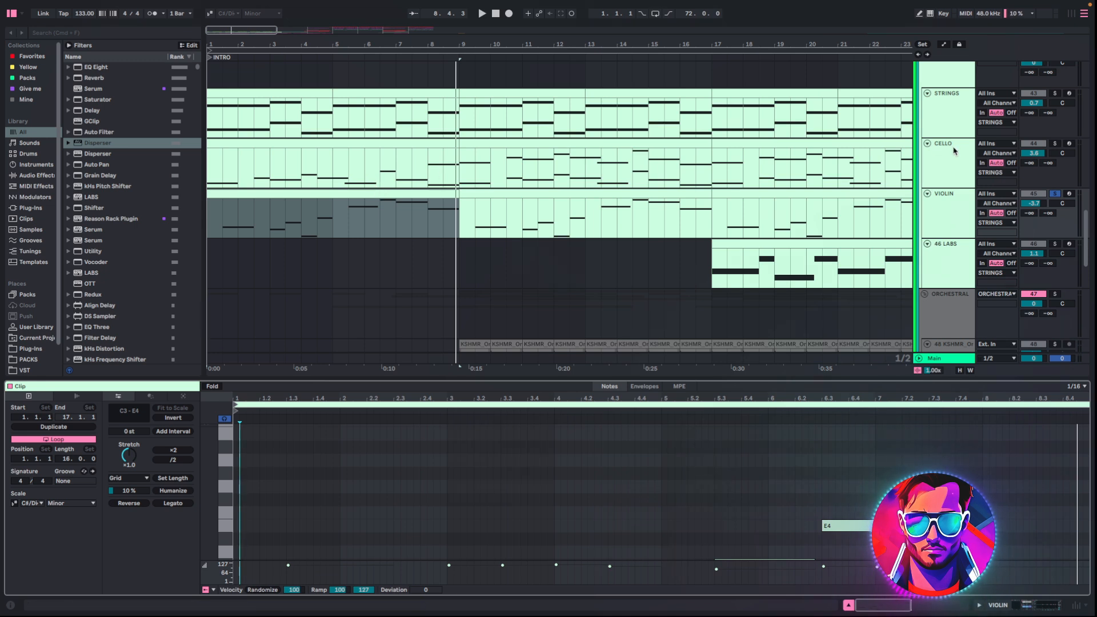
{"action": "left_click", "coordinate": [1055, 143]}
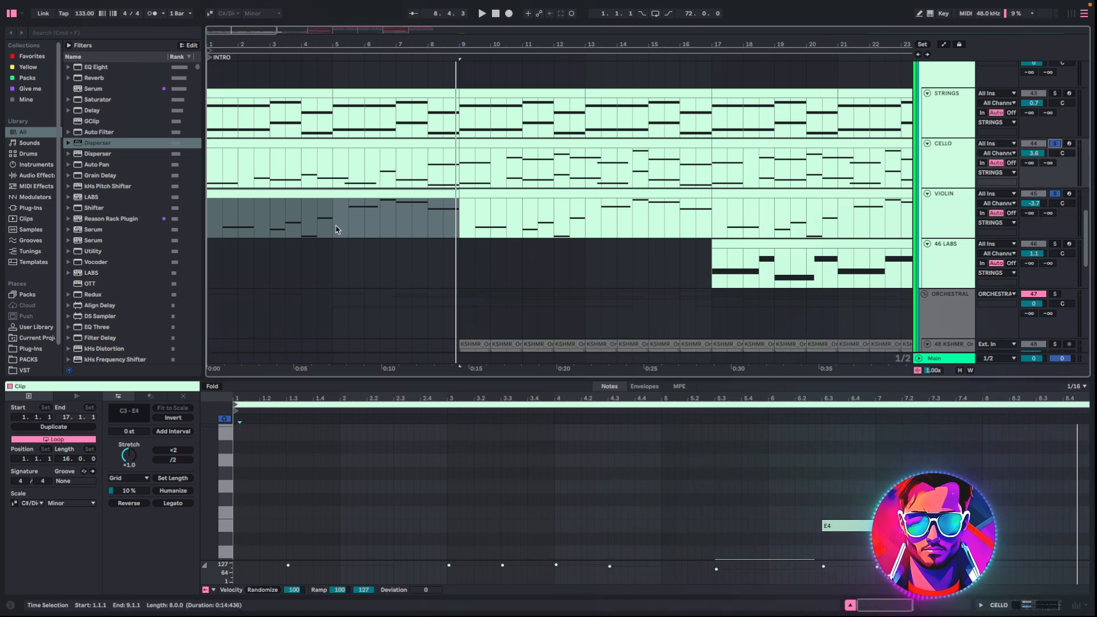
{"action": "key", "text": "space"}
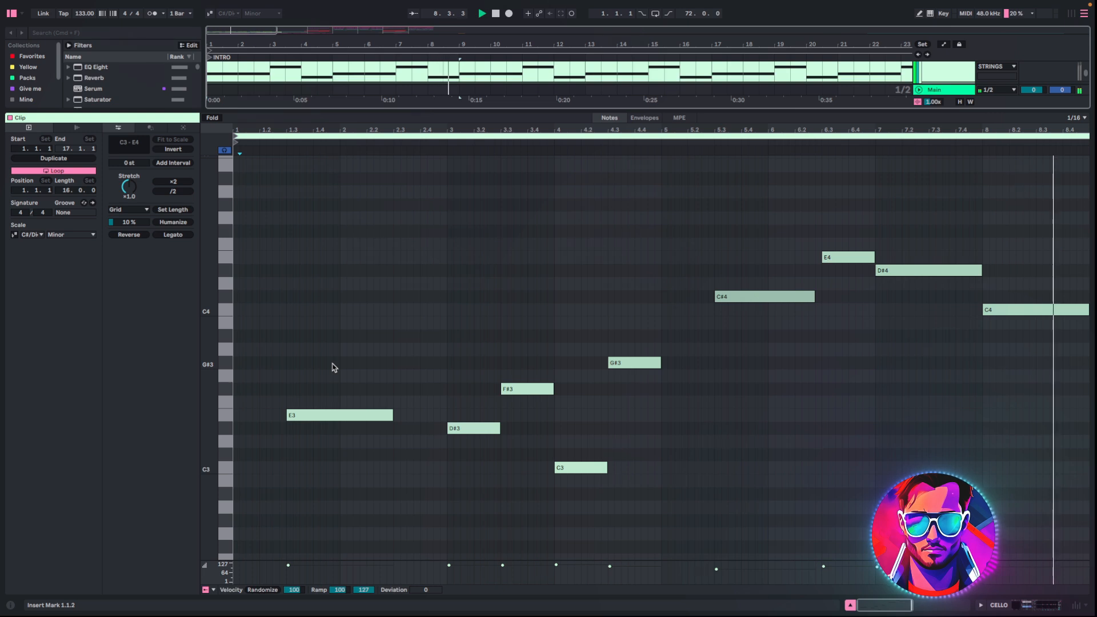
{"action": "key", "text": "space"}
{"action": "key", "text": "super+alt+l"}
- Set the playback position to bar 17 on the 46 LABS track and open its LABS plug-in to check the patch
{"action": "scroll", "coordinate": [563, 108], "scroll_direction": "up", "scroll_amount": 3}
{"action": "scroll", "coordinate": [387, 309], "scroll_direction": "right", "scroll_amount": 5}
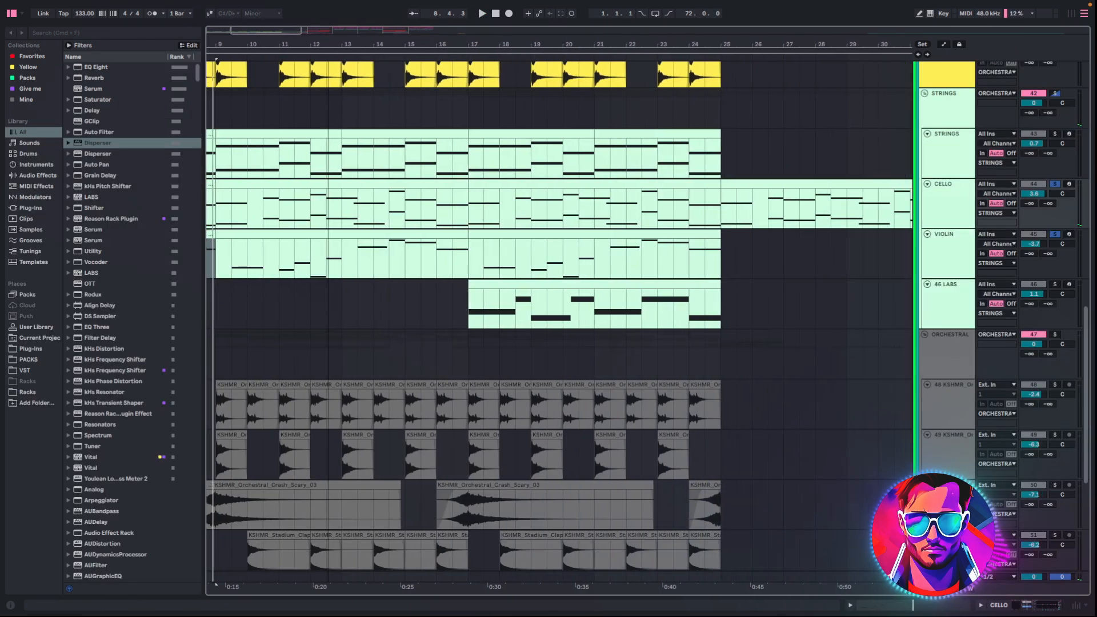
{"action": "left_click", "coordinate": [468, 308]}
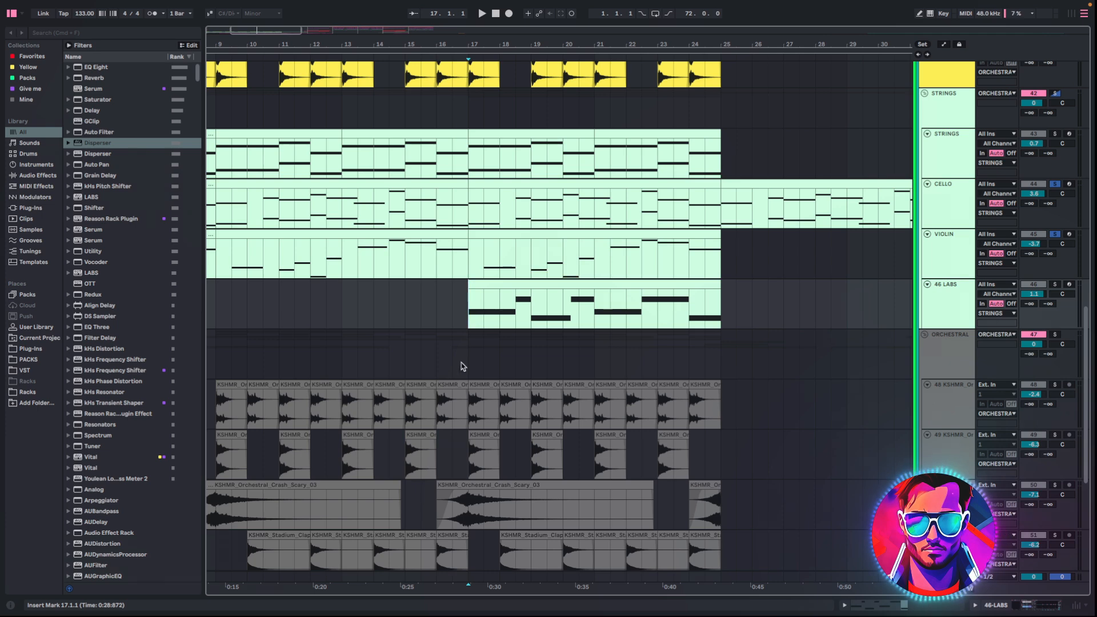
{"action": "double_click", "coordinate": [936, 296]}
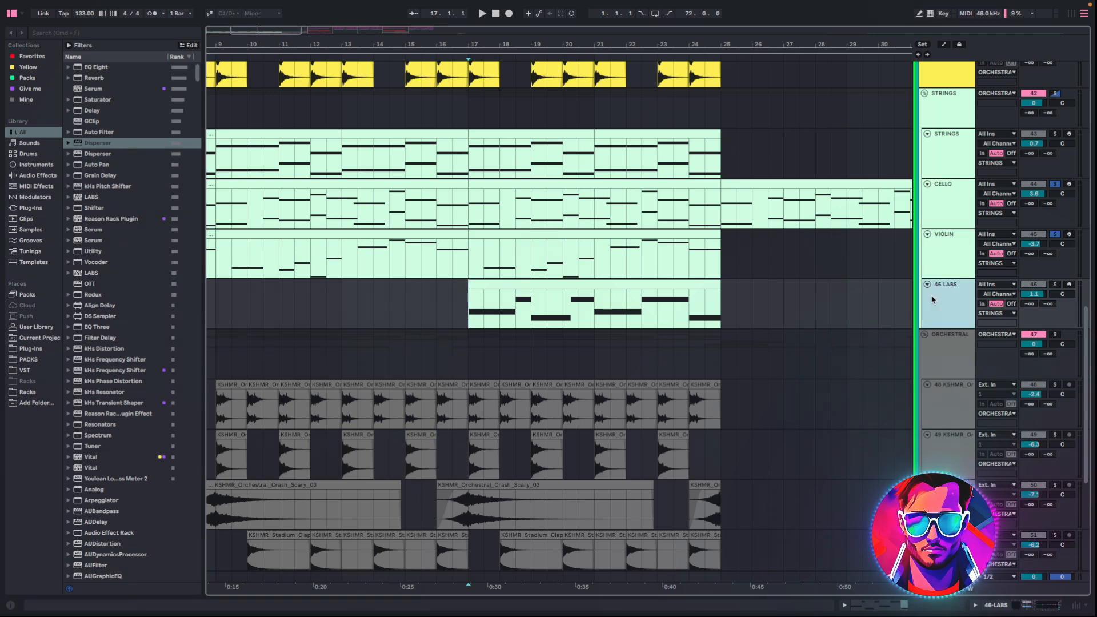
{"action": "left_click", "coordinate": [27, 492]}
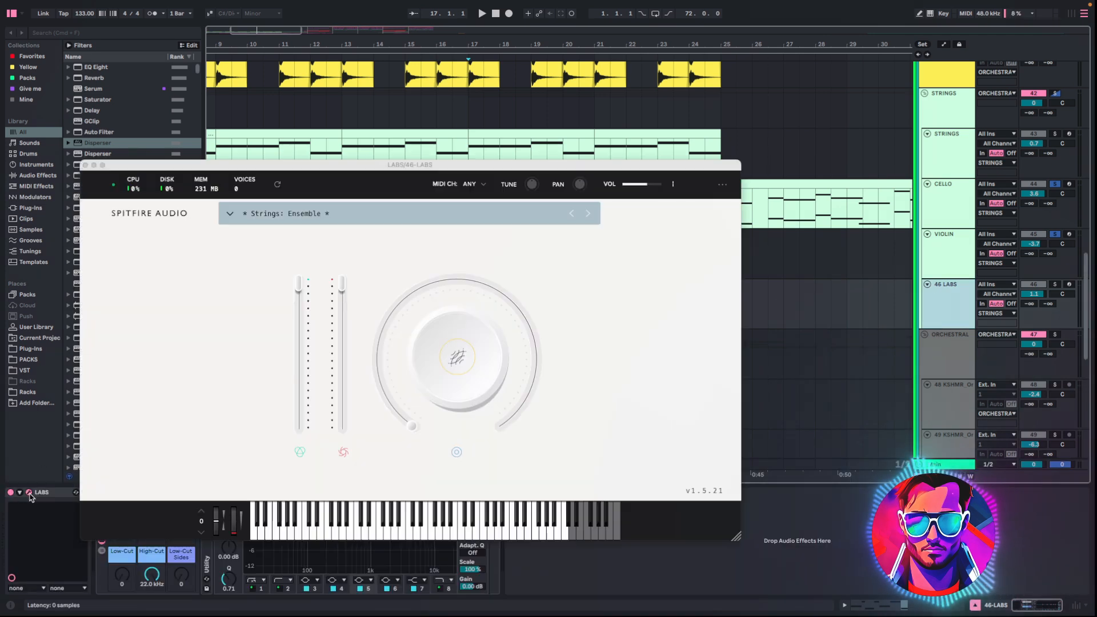
- Close the LABS plug-in, play the 46 LABS clip from bar 17 while viewing its notes, and close the clip view
{"action": "key", "text": "super+alt+p"}
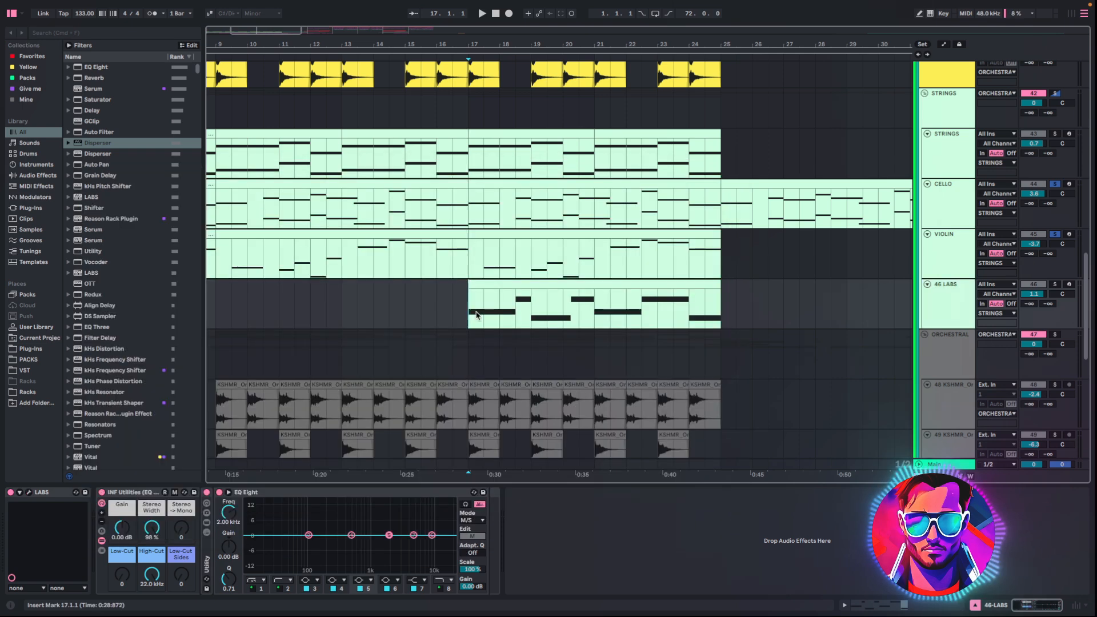
{"action": "double_click", "coordinate": [489, 297]}
{"action": "key", "text": "space"}
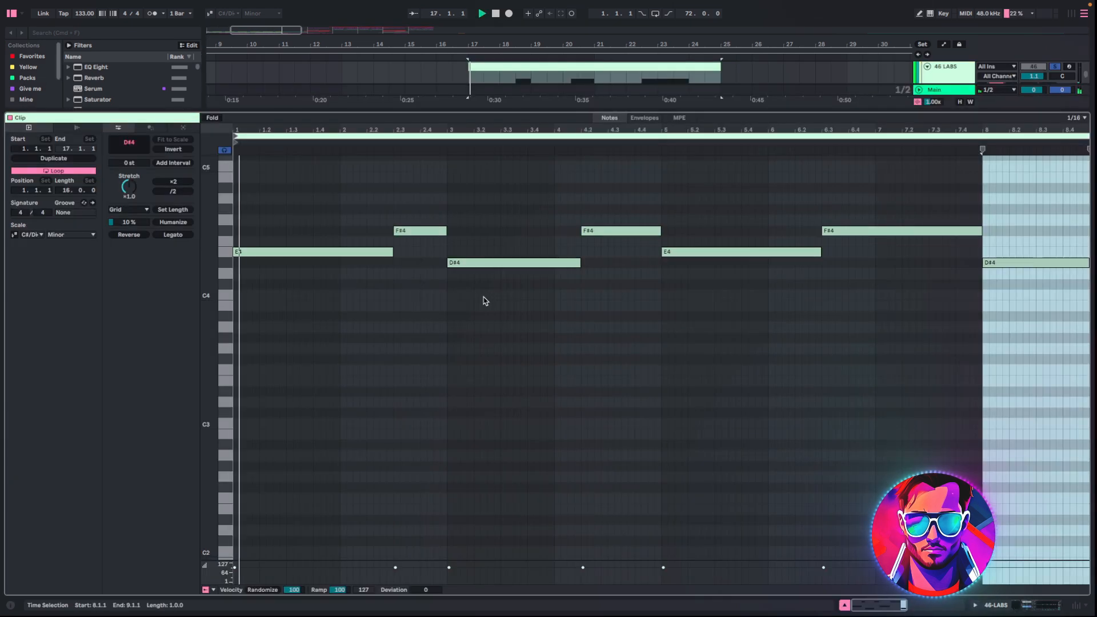
{"action": "scroll", "coordinate": [416, 374], "scroll_direction": "up", "scroll_amount": 5}
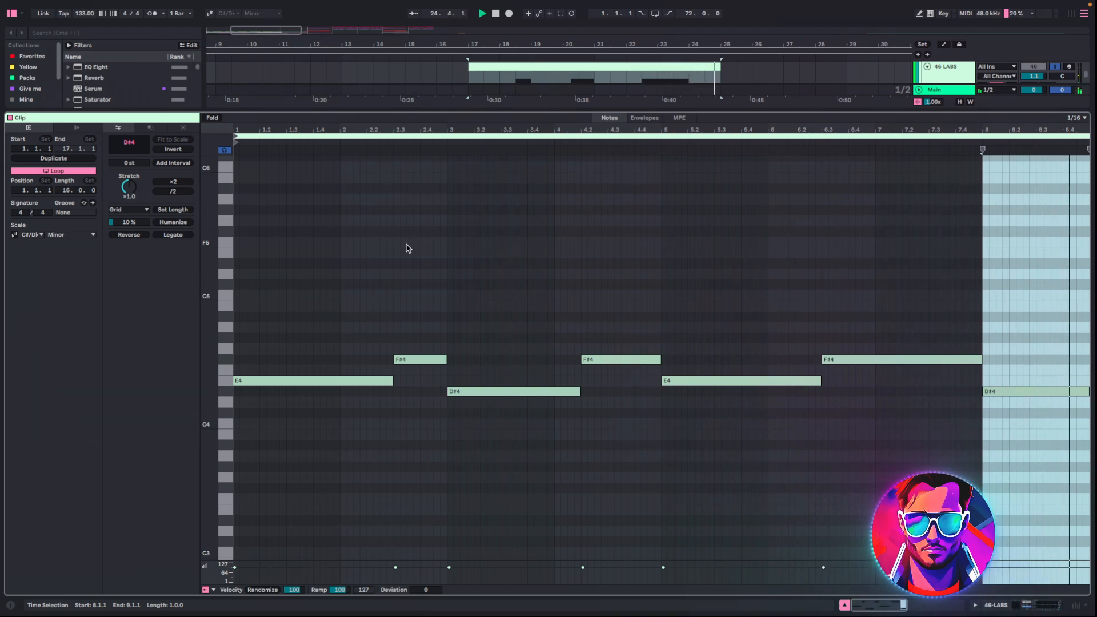
{"action": "key", "text": "space"}
{"action": "key", "text": "super+alt+l"}
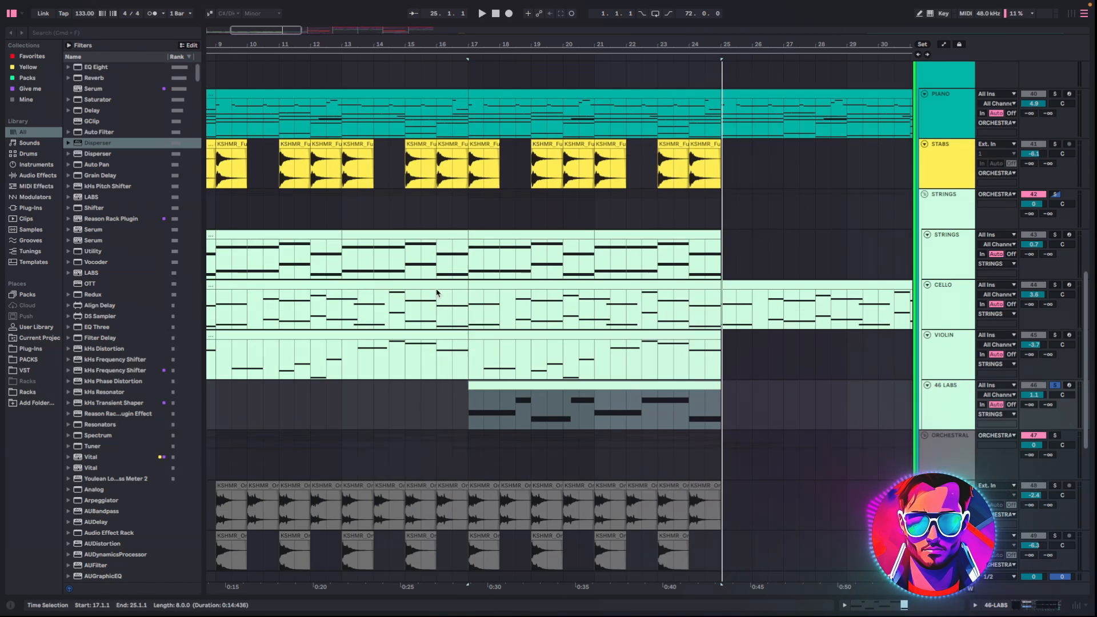
- Solo and play the low orchestral drum track from bar 1, and the scary orchestral crash track from about bar 8
{"action": "key", "text": "x"}
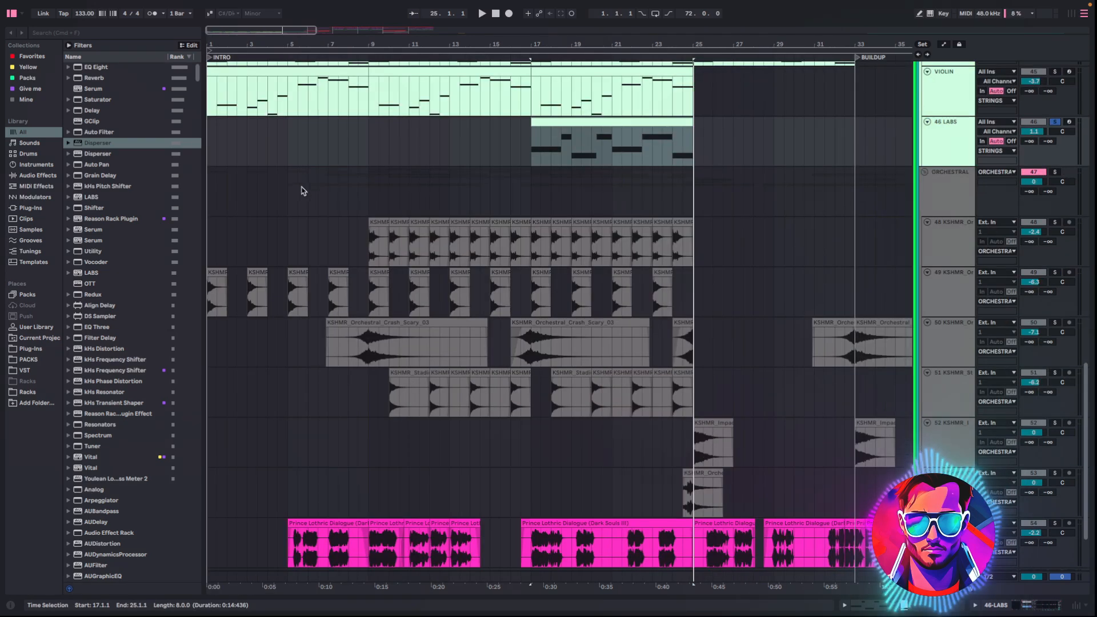
{"action": "scroll", "coordinate": [290, 282], "scroll_direction": "up", "scroll_amount": 1}
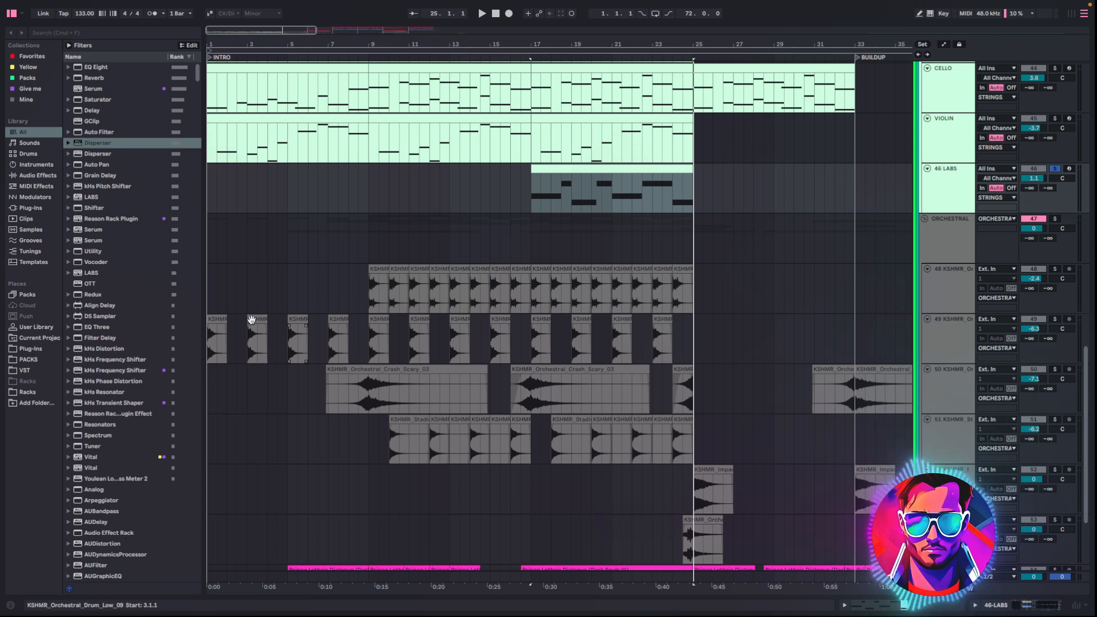
{"action": "left_click", "coordinate": [209, 328]}
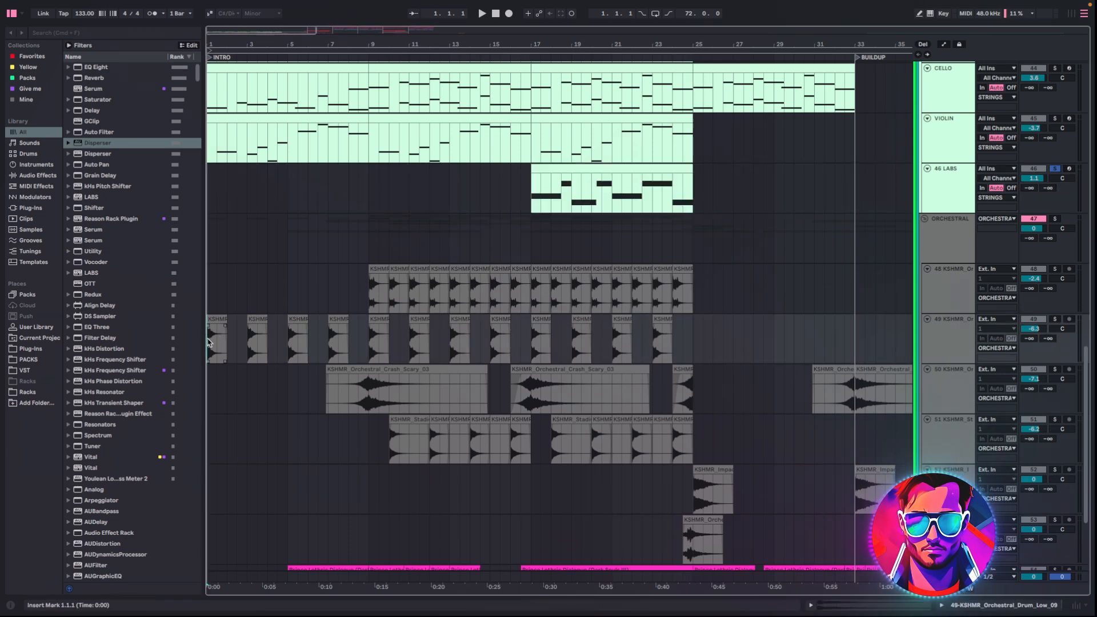
{"action": "key", "text": "space"}
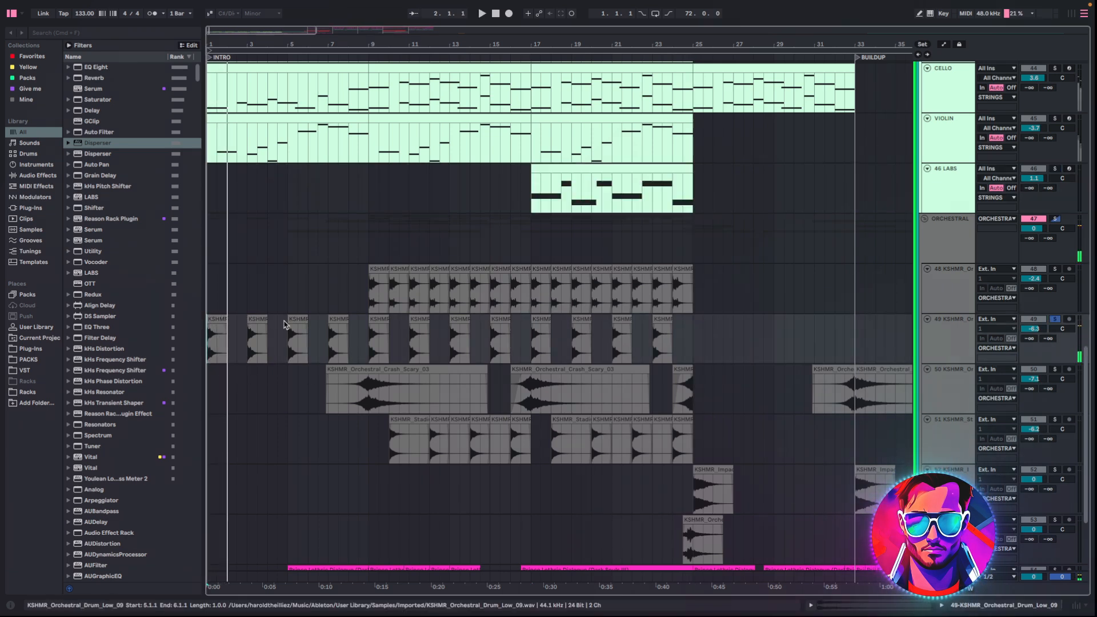
{"action": "key", "text": "space"}
{"action": "left_click", "coordinate": [348, 402]}
{"action": "key", "text": "space"}
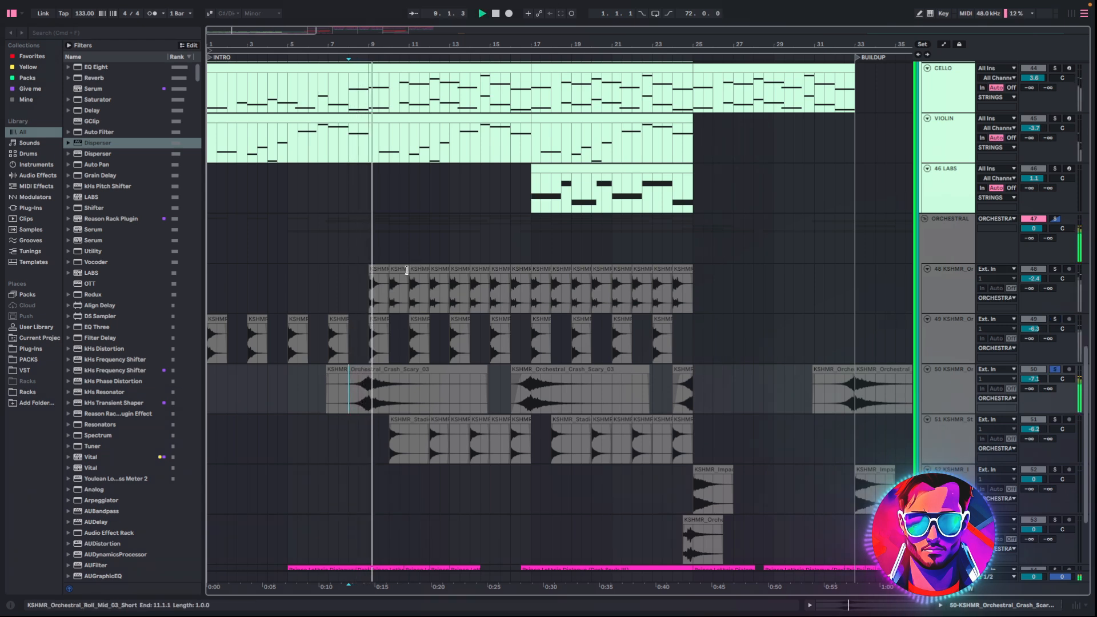
{"action": "key", "text": "space"}
- Solo and play the stadium clap track and the mid orchestral roll track, each from bar 10
{"action": "left_click", "coordinate": [389, 448]}
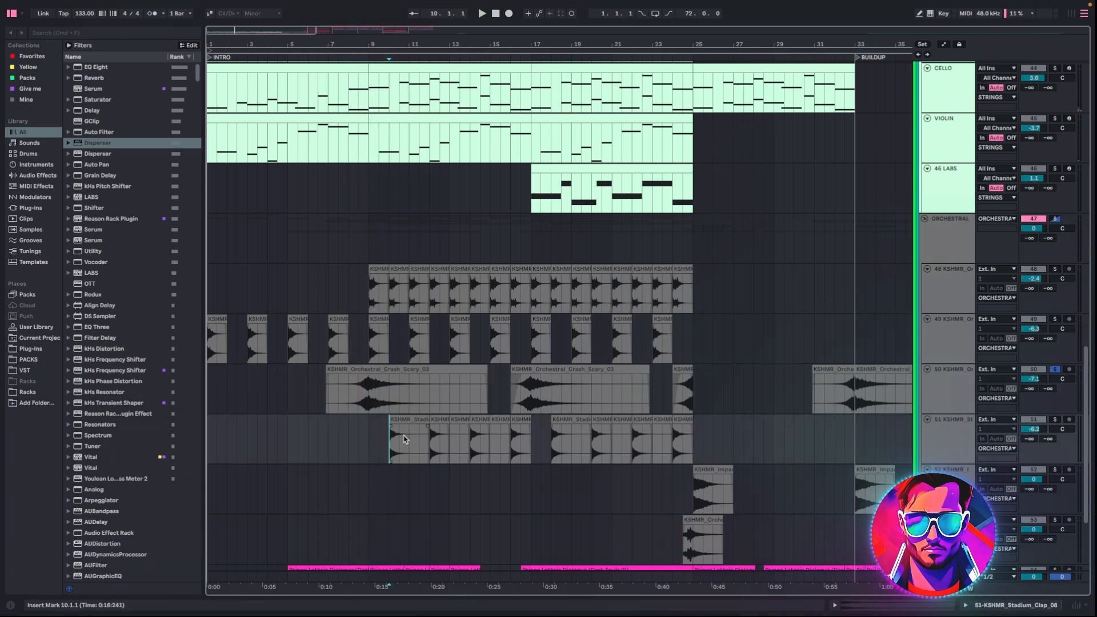
{"action": "key", "text": "space"}
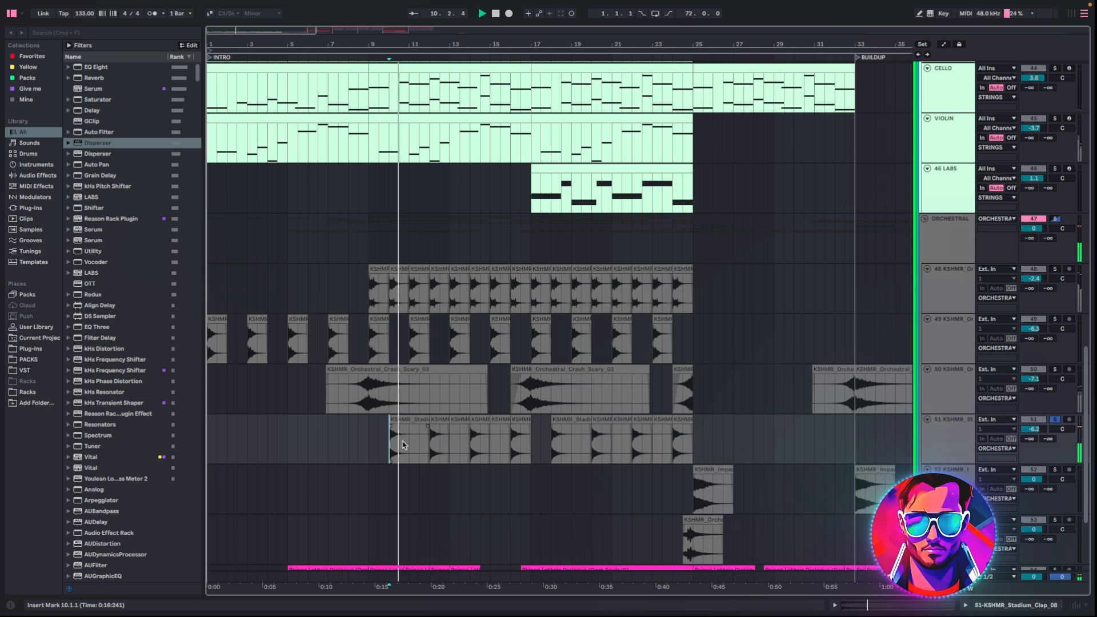
{"action": "key", "text": "space"}
{"action": "left_click", "coordinate": [391, 304]}
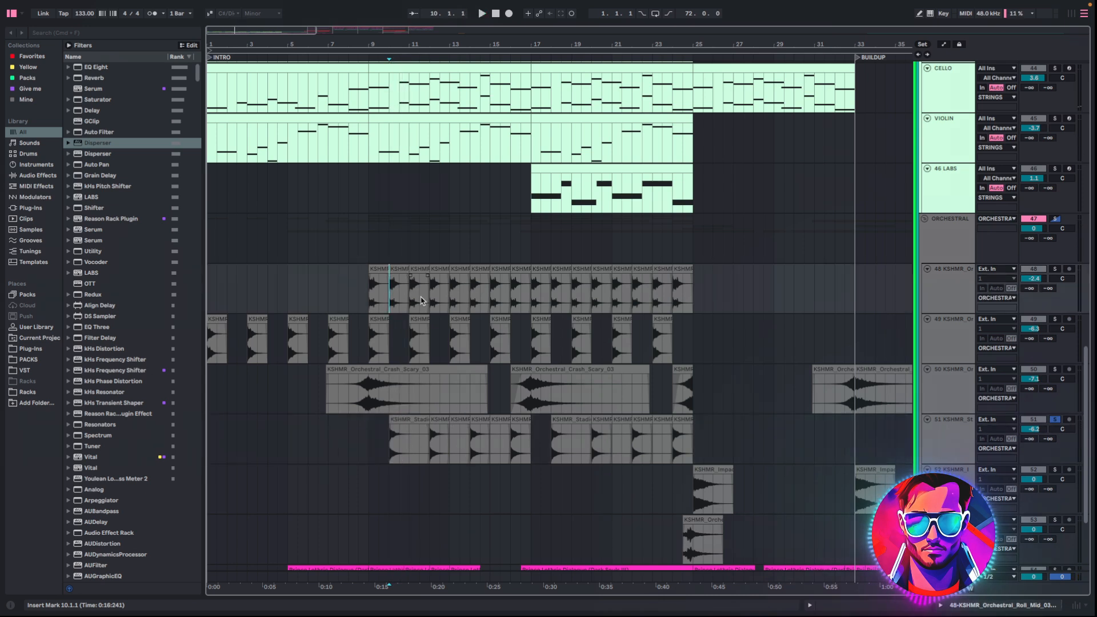
{"action": "key", "text": "space"}
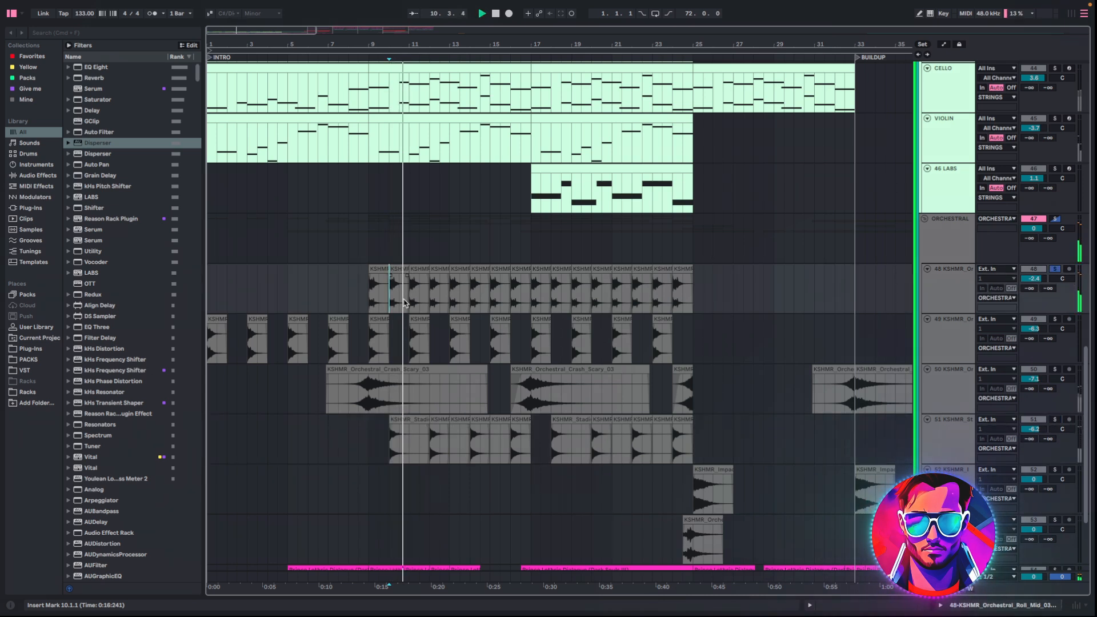
{"action": "key", "text": "space"}
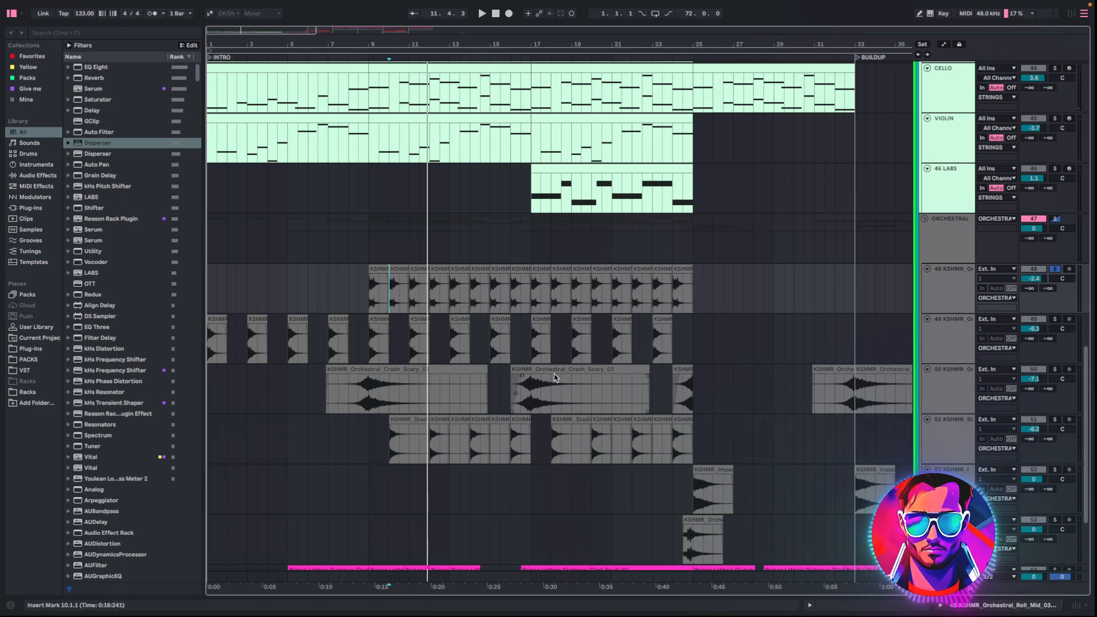
- Look over the intro's strings, orchestral and dialogue tracks and the track group for the buildup
{"action": "scroll", "coordinate": [353, 331], "scroll_direction": "down", "scroll_amount": 2}
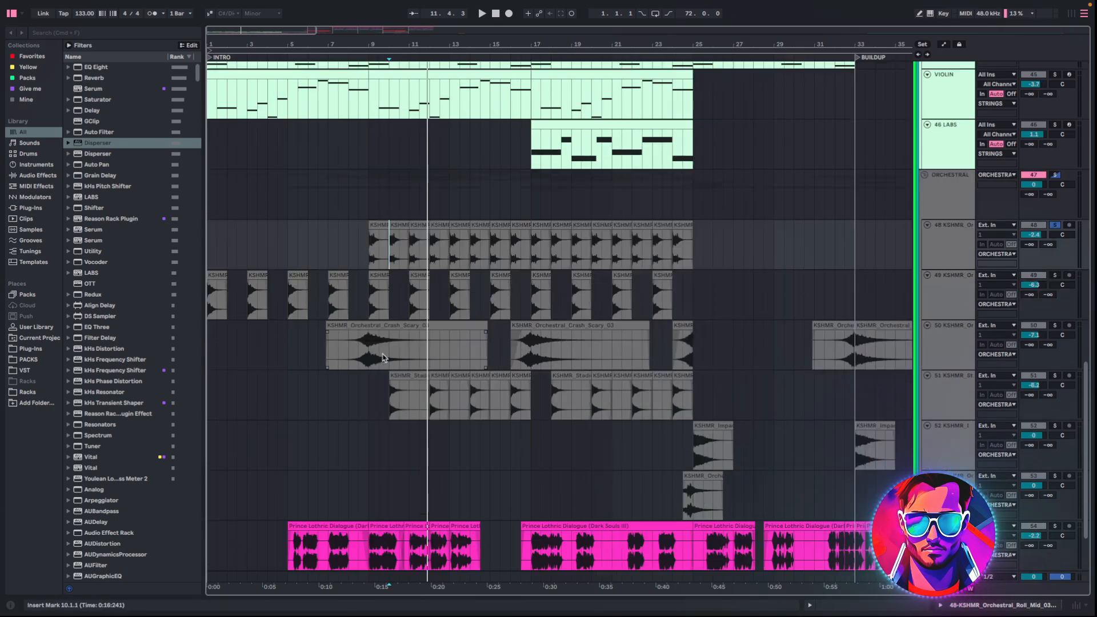
{"action": "scroll", "coordinate": [559, 382], "scroll_direction": "up", "scroll_amount": 3}
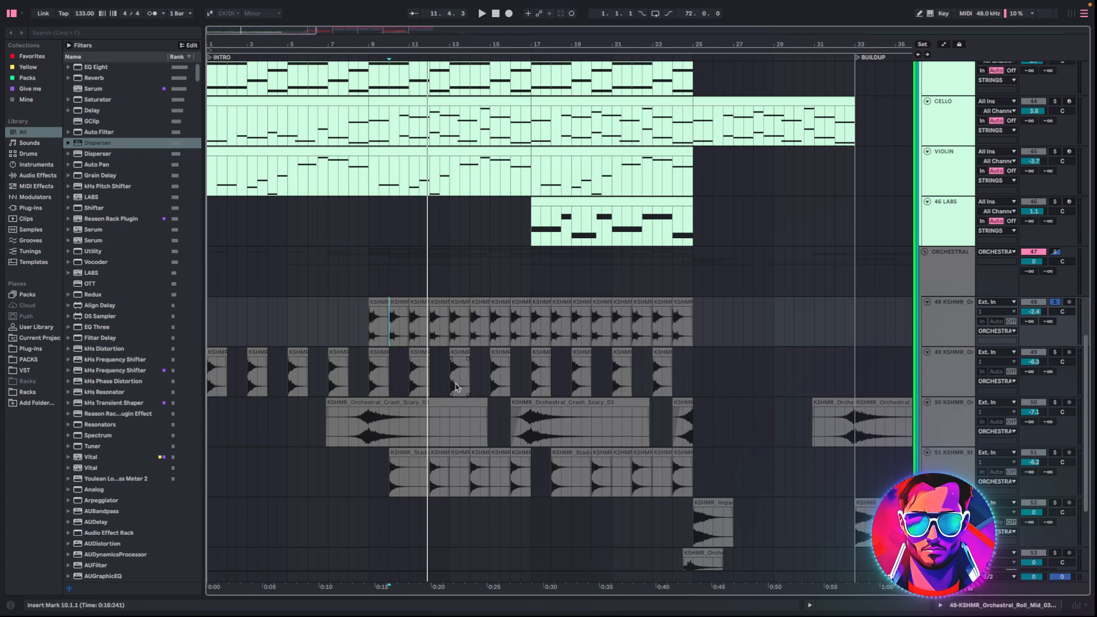
{"action": "scroll", "coordinate": [567, 412], "scroll_direction": "down", "scroll_amount": 5}
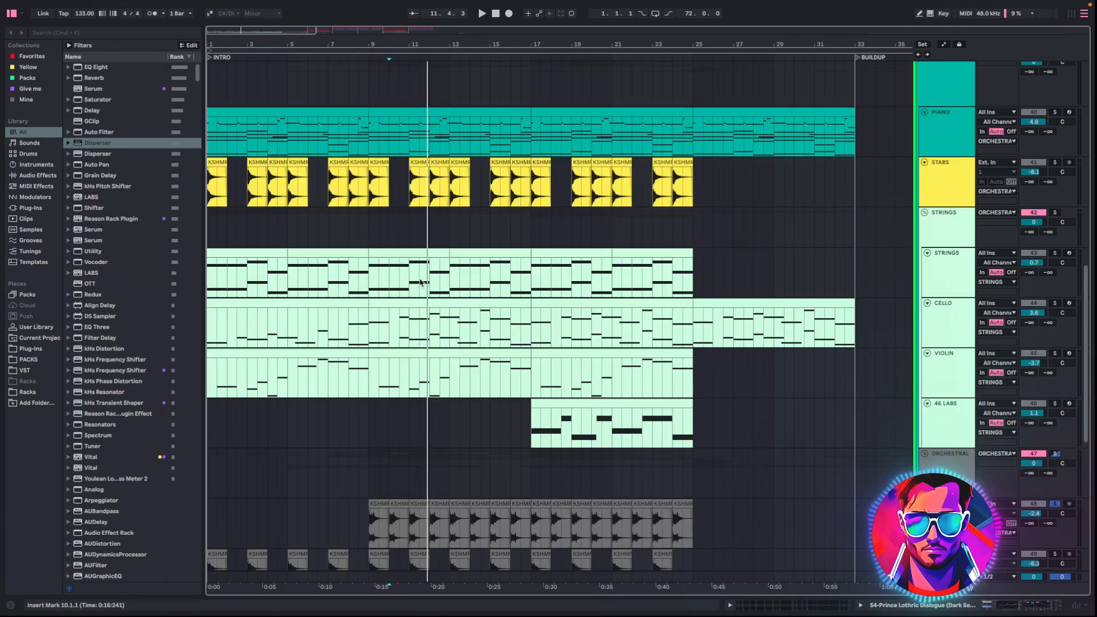
{"action": "scroll", "coordinate": [455, 343], "scroll_direction": "down", "scroll_amount": 10}
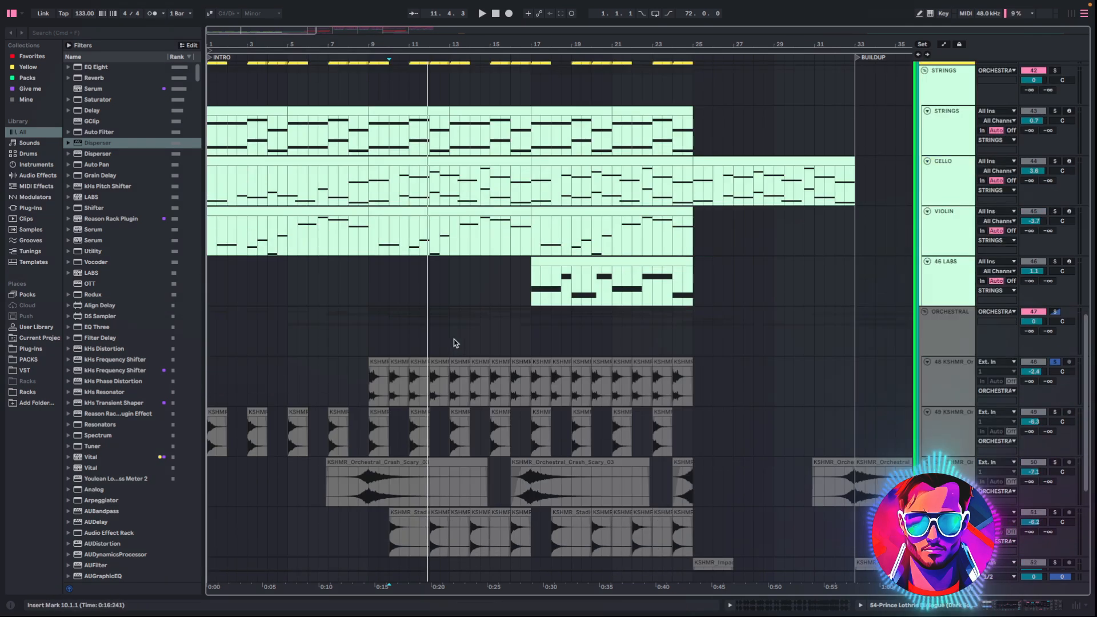
{"action": "scroll", "coordinate": [456, 339], "scroll_direction": "down", "scroll_amount": 2}
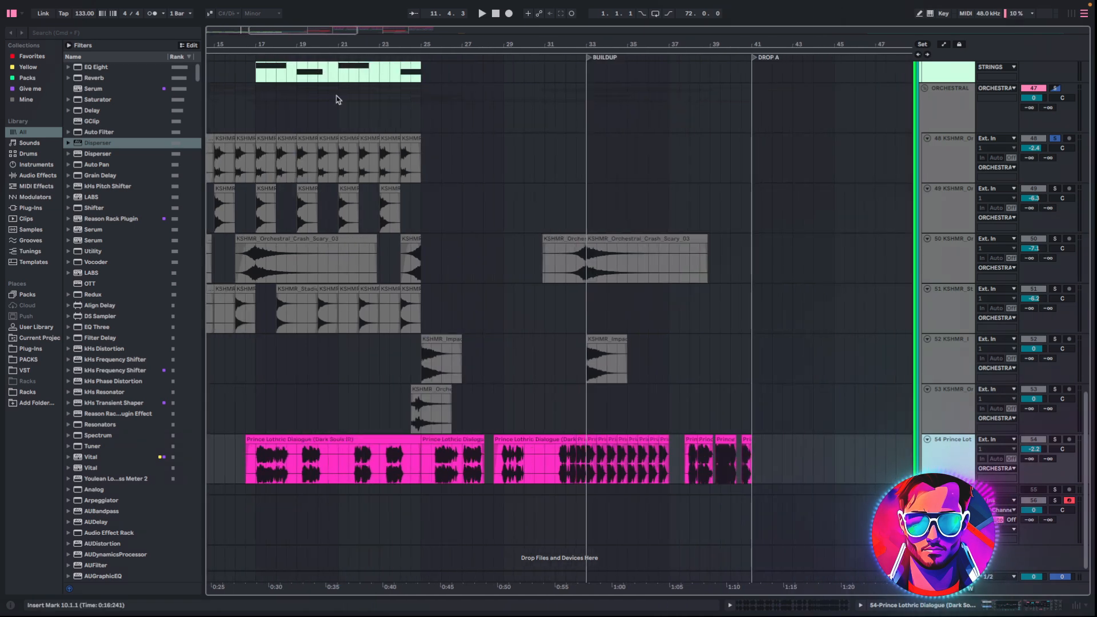
{"action": "scroll", "coordinate": [448, 250], "scroll_direction": "up", "scroll_amount": 8}
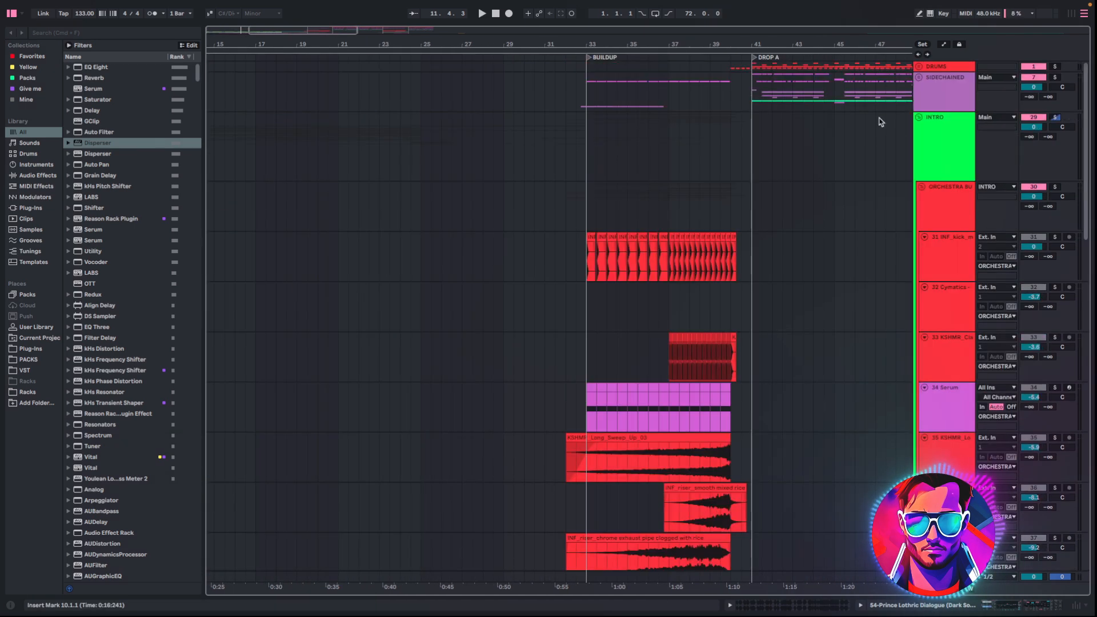
{"action": "scroll", "coordinate": [546, 373], "scroll_direction": "down", "scroll_amount": 4}
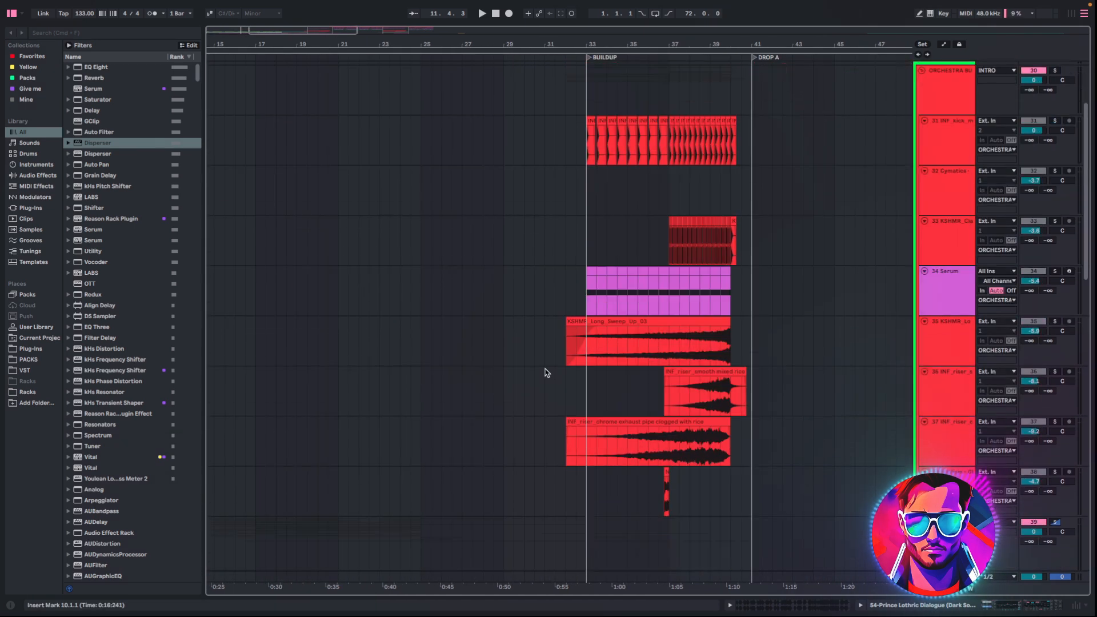
- Solo the 34 Serum track, play it from bar 33 and show its Auto Filter frequency automation
{"action": "scroll", "coordinate": [548, 348], "scroll_direction": "right", "scroll_amount": 3}
{"action": "scroll", "coordinate": [547, 348], "scroll_direction": "up", "scroll_amount": 5}
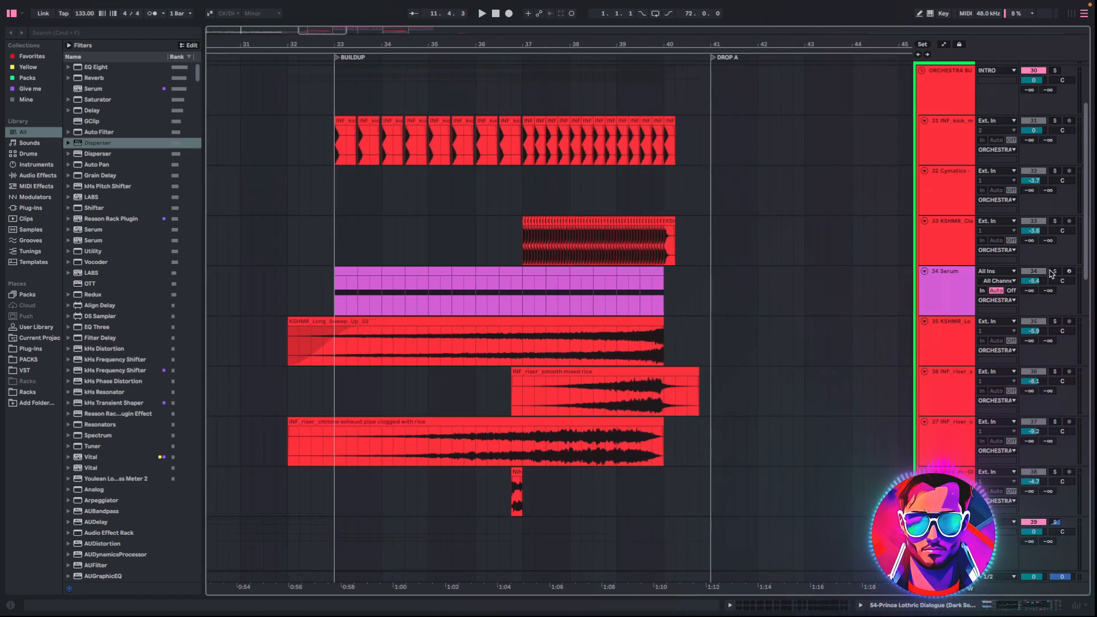
{"action": "left_click", "coordinate": [1053, 272]}
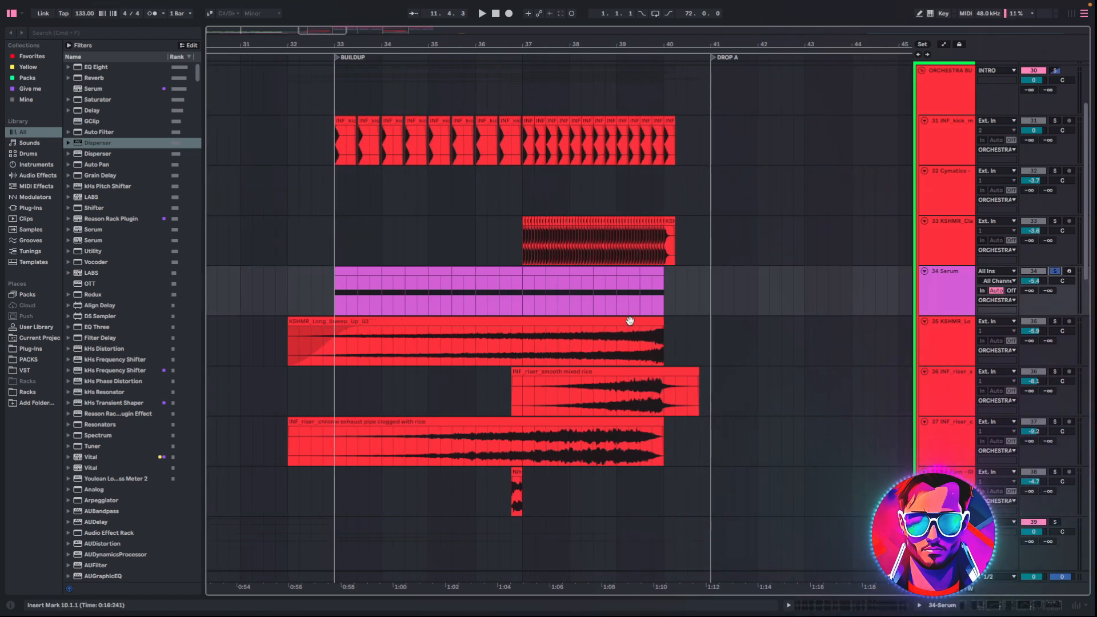
{"action": "left_click", "coordinate": [336, 296]}
{"action": "key", "text": "space"}
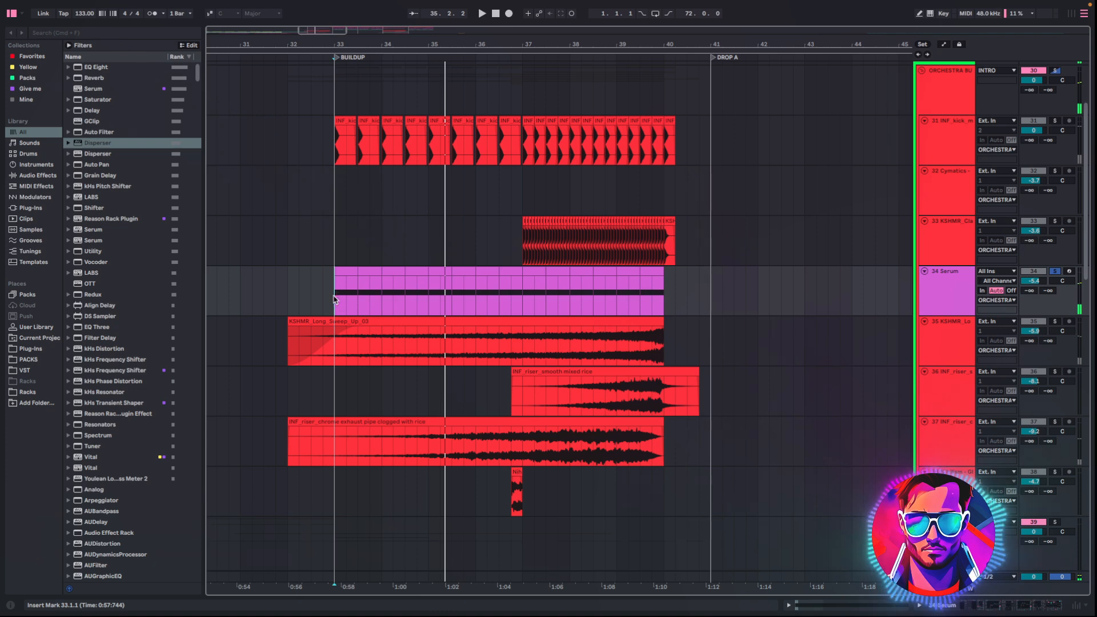
{"action": "key", "text": "a"}
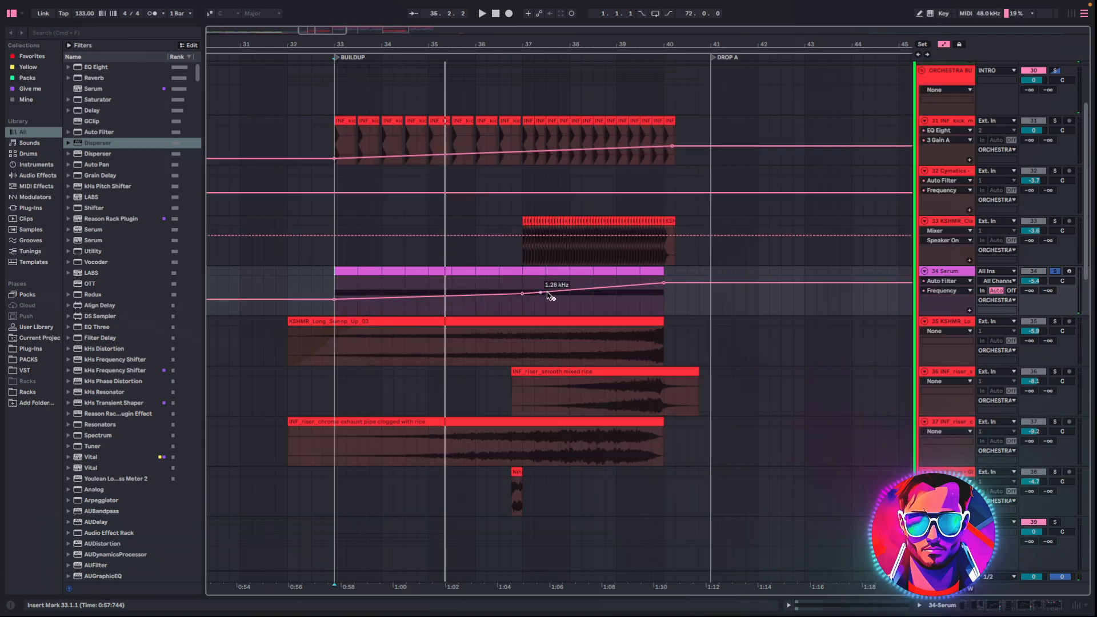
- Unfold the SIDECHAINED group, select the 27 Serum clip at the buildup to view its Pitch Bend automation, and hide the automation
{"action": "scroll", "coordinate": [458, 296], "scroll_direction": "up", "scroll_amount": 3}
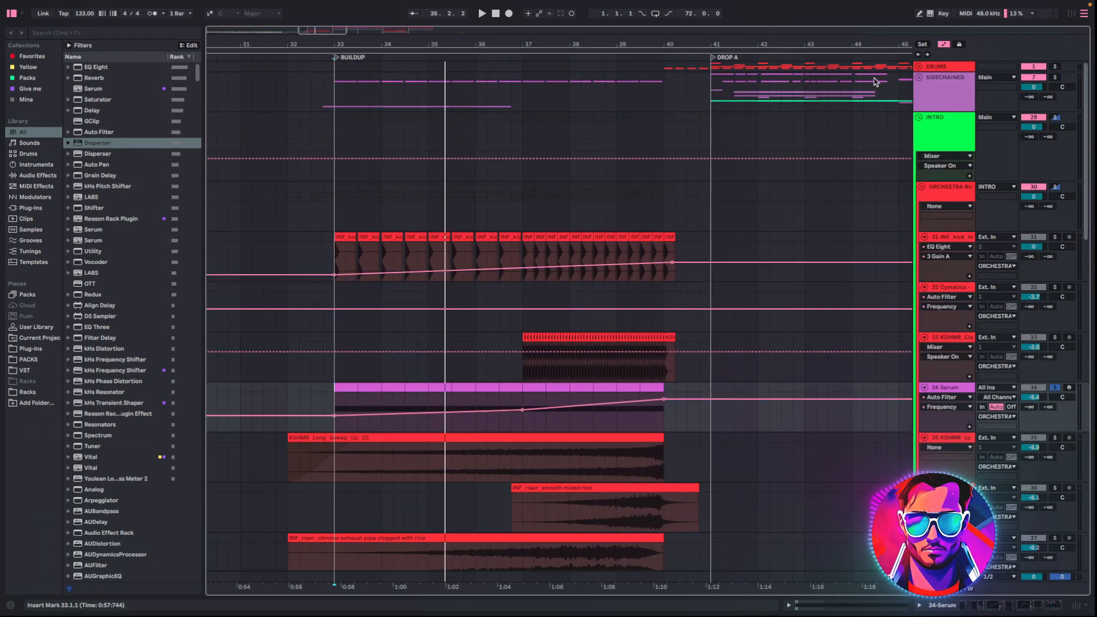
{"action": "left_click", "coordinate": [919, 78]}
{"action": "scroll", "coordinate": [463, 328], "scroll_direction": "down", "scroll_amount": 10}
{"action": "left_click", "coordinate": [350, 328]}
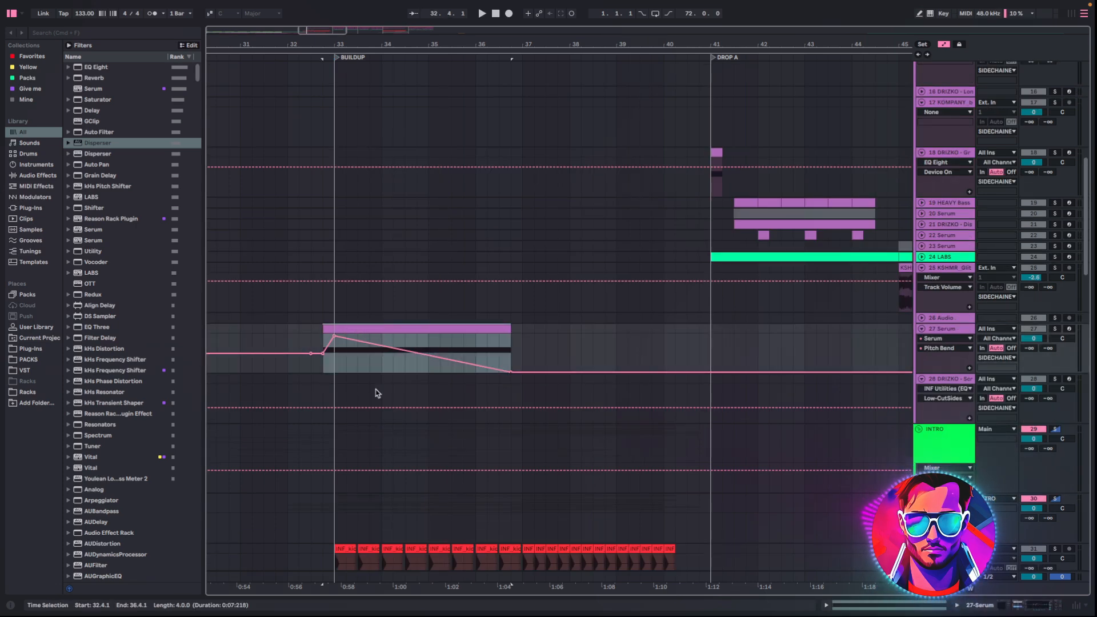
{"action": "key", "text": "a"}
{"action": "left_click_drag", "start_coordinate": [495, 44], "coordinate": [494, 15]}
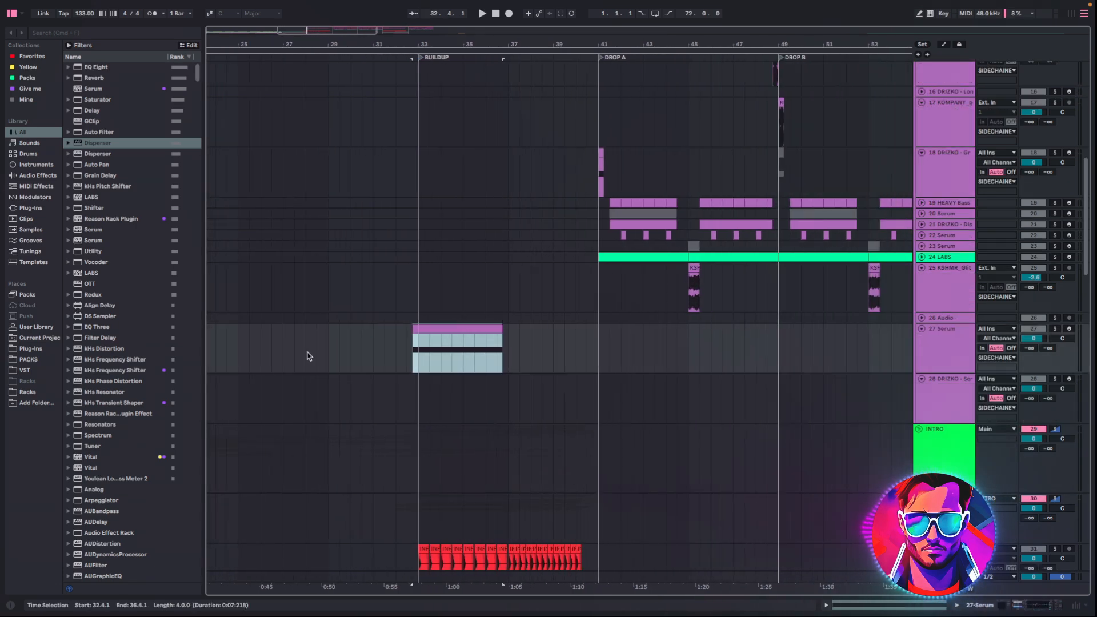
- Solo the 27 Serum track and play its clip from 32.4.1
{"action": "scroll", "coordinate": [303, 371], "scroll_direction": "down", "scroll_amount": 5}
{"action": "scroll", "coordinate": [282, 468], "scroll_direction": "down", "scroll_amount": 1}
{"action": "scroll", "coordinate": [268, 456], "scroll_direction": "up", "scroll_amount": 6}
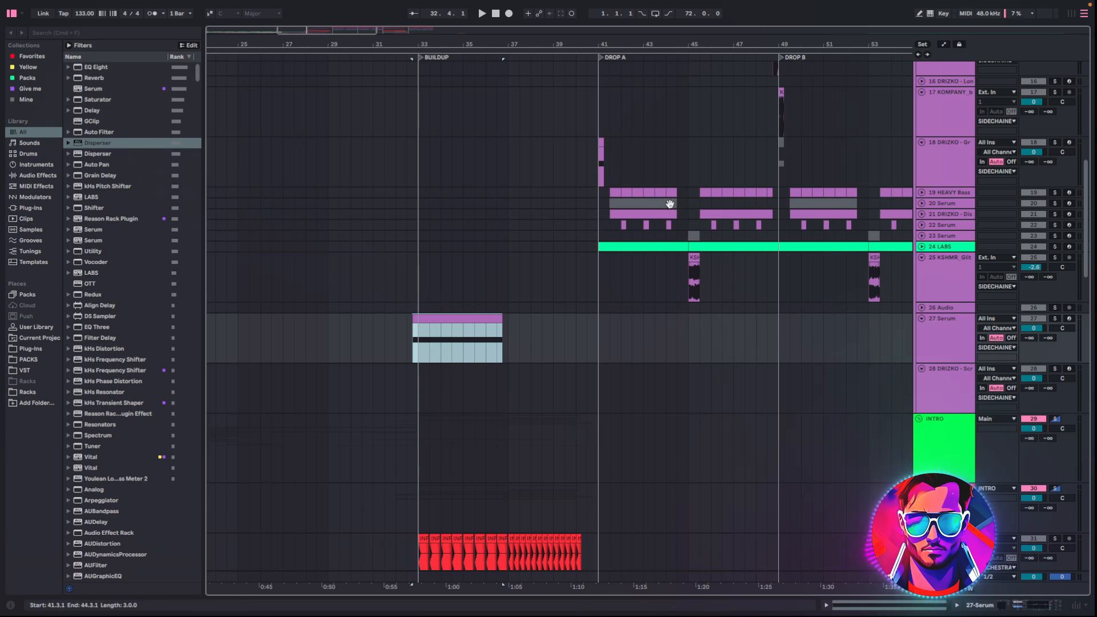
{"action": "left_click", "coordinate": [429, 338]}
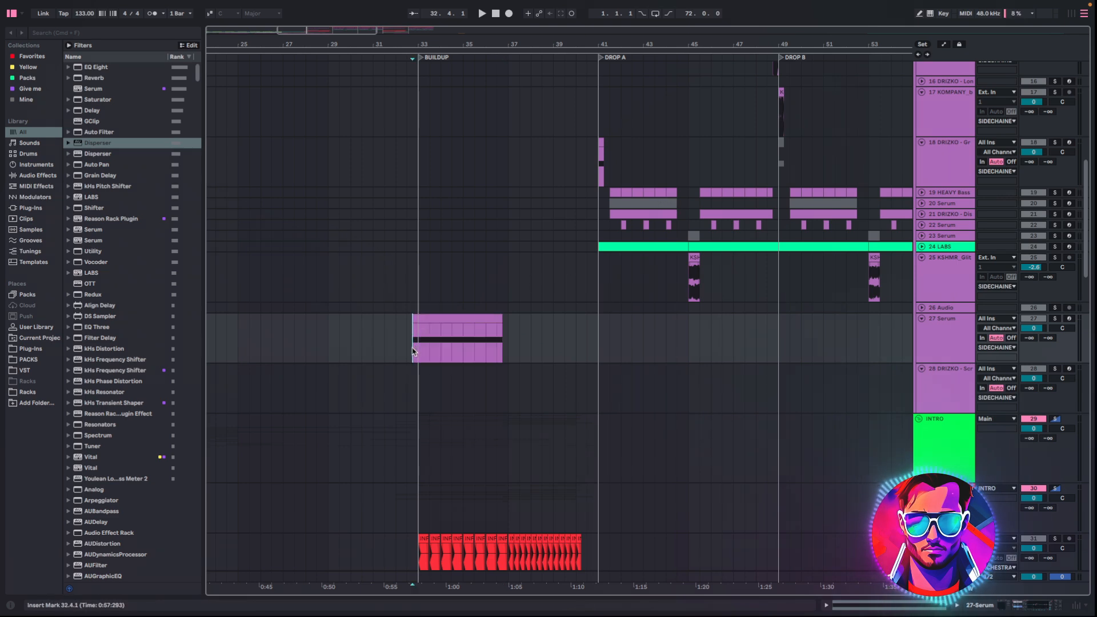
{"action": "key", "text": "space"}
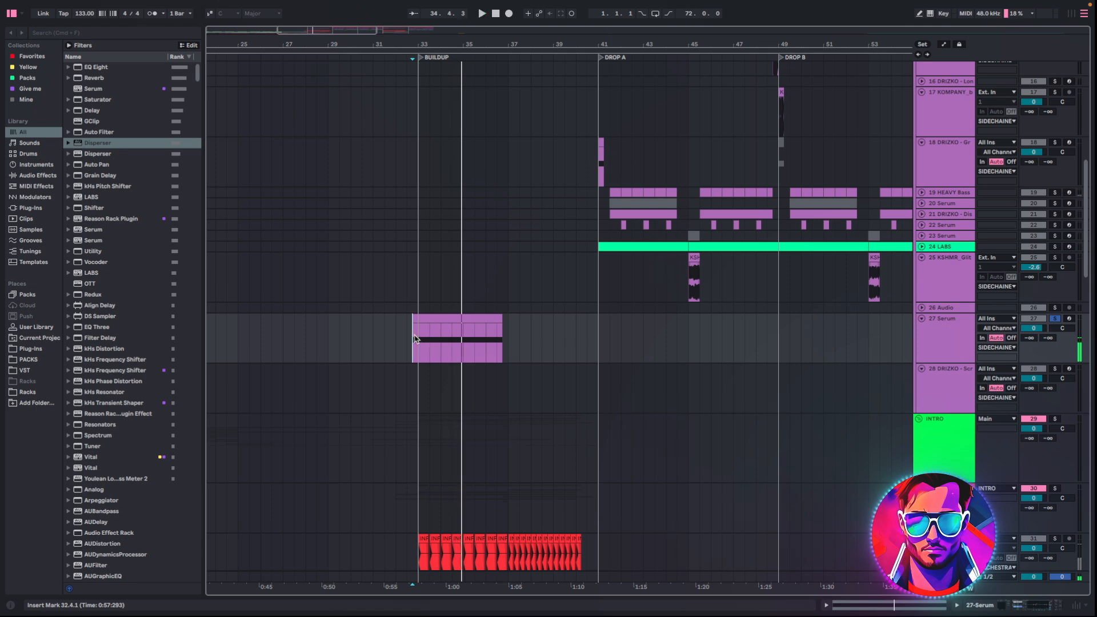
- Open the Serum plug-in of the 27 Serum track and move its window clear of the buildup clip
{"action": "double_click", "coordinate": [950, 345]}
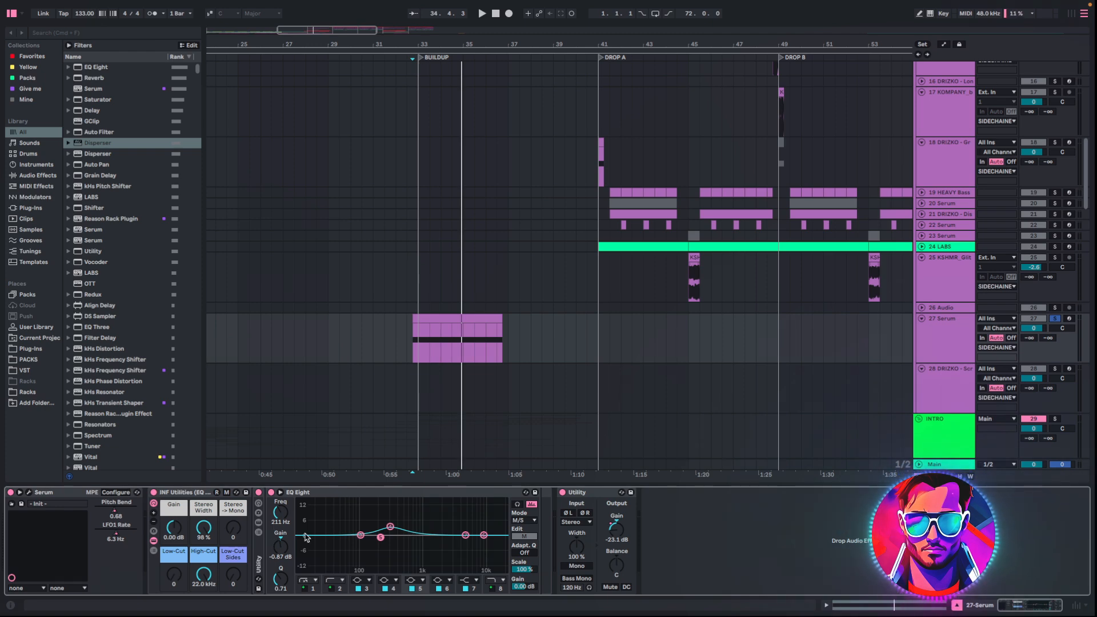
{"action": "left_click", "coordinate": [29, 492]}
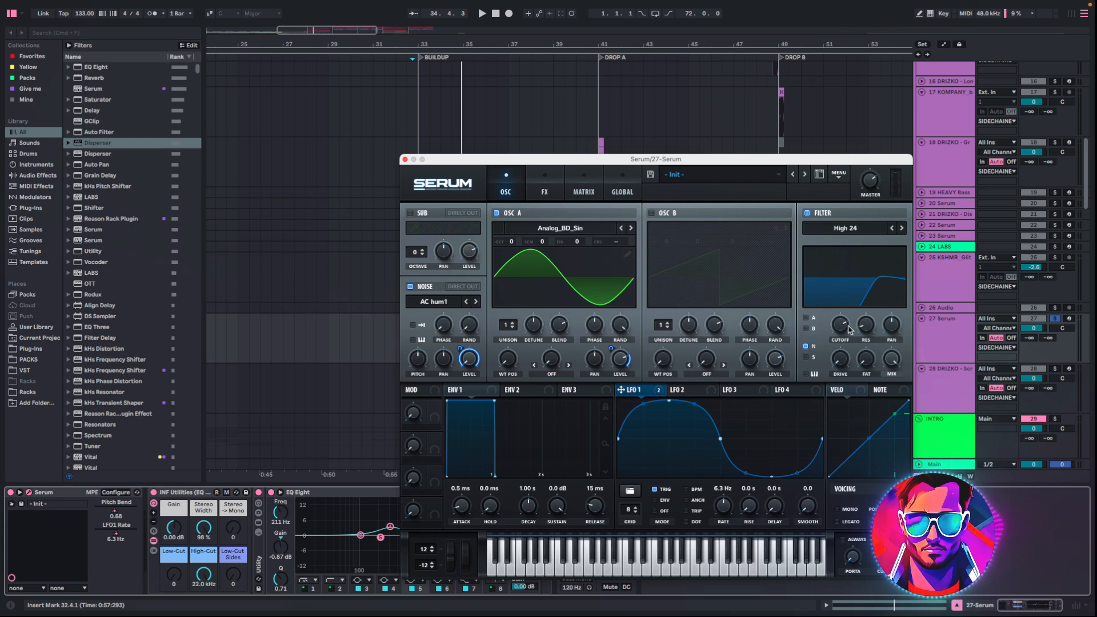
{"action": "left_click_drag", "start_coordinate": [533, 159], "coordinate": [693, 118]}
- Show the automation and play the 27 Serum clip while watching Serum's LFO 1 rate, then close the plug-in
{"action": "key", "text": "a"}
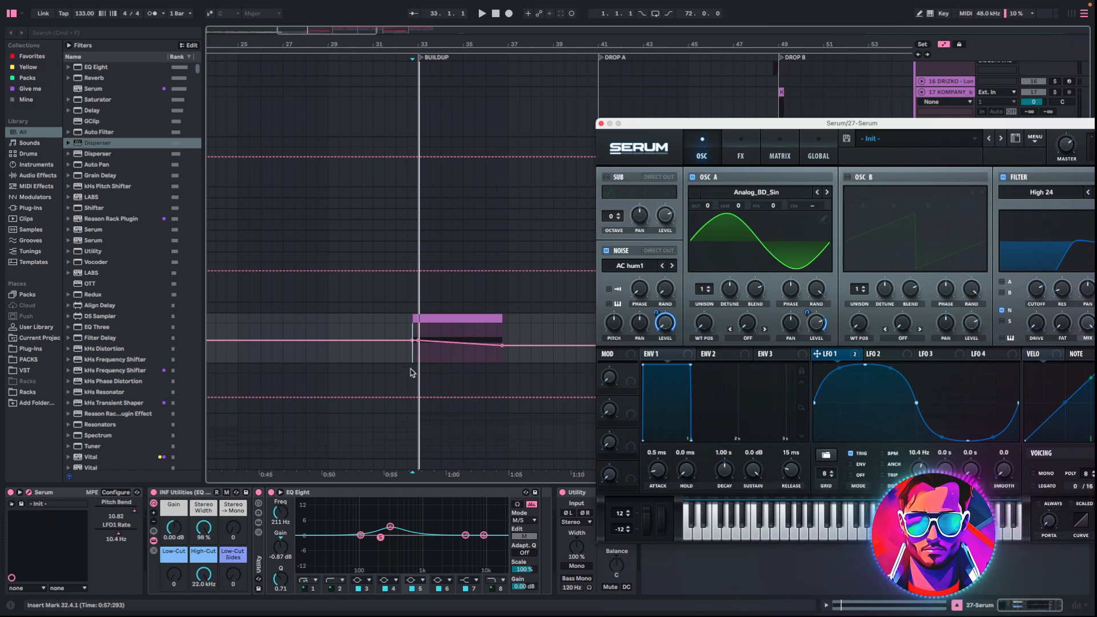
{"action": "key", "text": "space"}
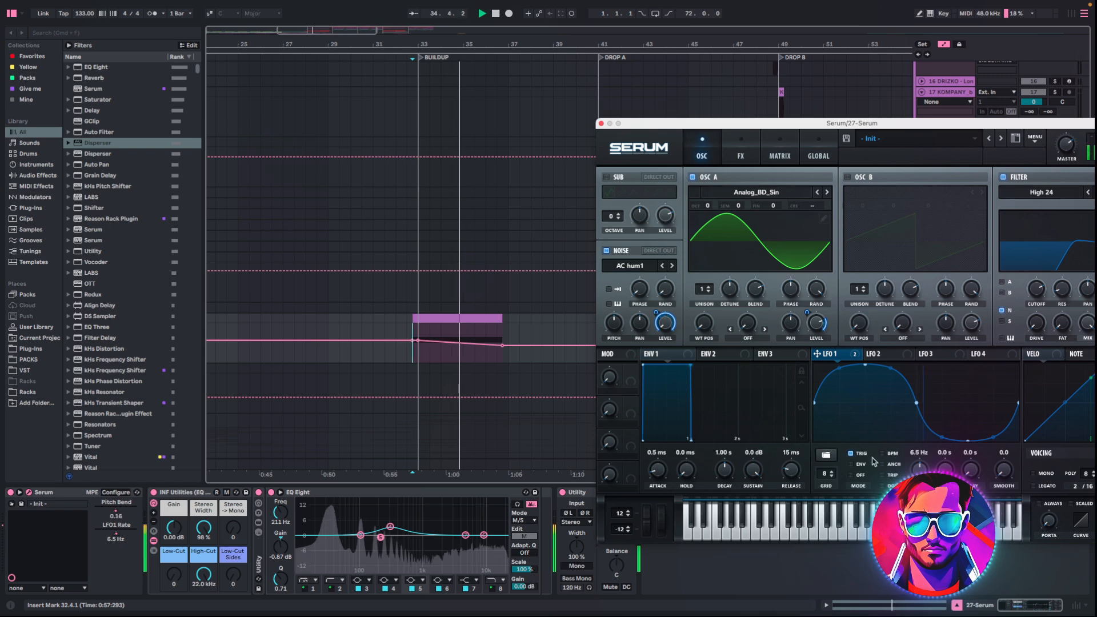
{"action": "key", "text": "space"}
{"action": "key", "text": "super+w"}
- Show the 27 Serum track's Pitch Bend automation, then its Utility Gain automation, and examine both curves over the buildup
{"action": "left_click", "coordinate": [945, 338]}
{"action": "left_click", "coordinate": [946, 357]}
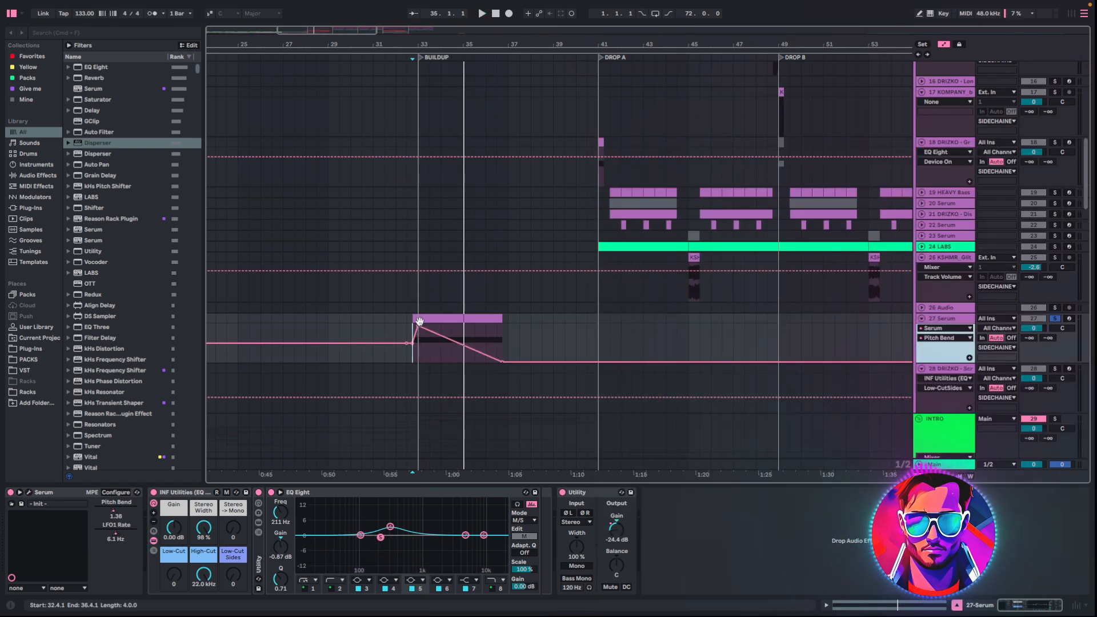
{"action": "left_click", "coordinate": [945, 328]}
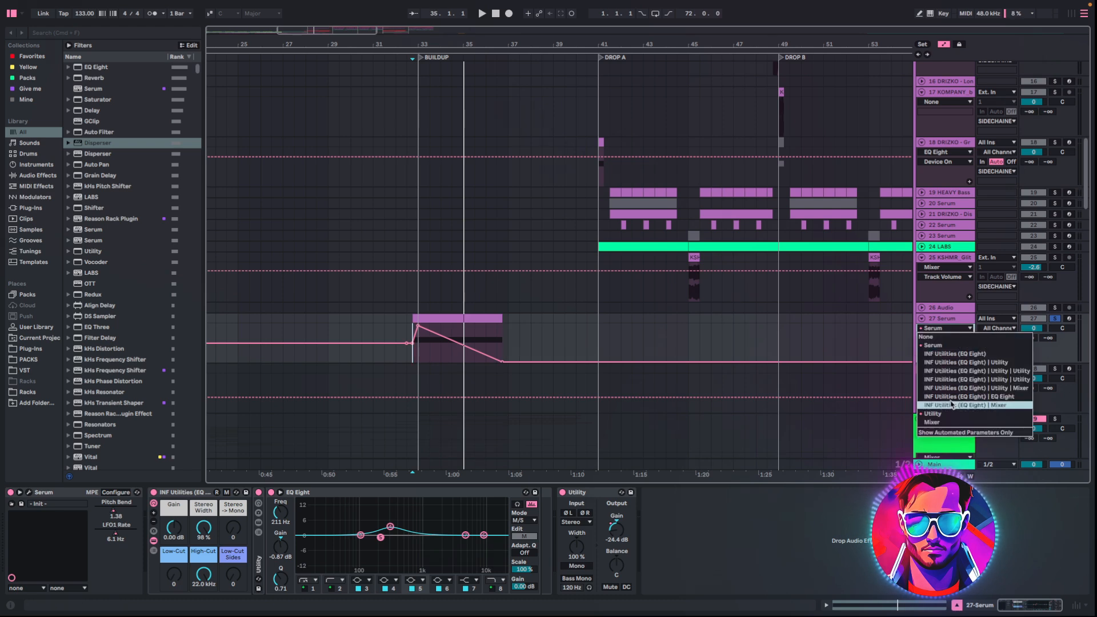
{"action": "left_click", "coordinate": [944, 408]}
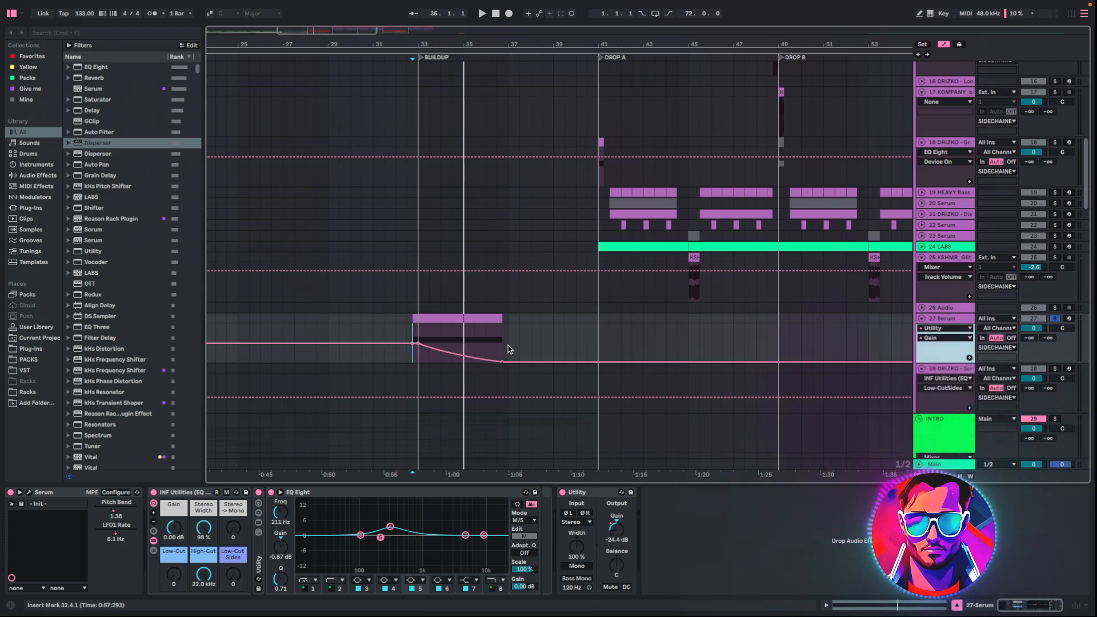
{"action": "scroll", "coordinate": [644, 312], "scroll_direction": "down", "scroll_amount": 6}
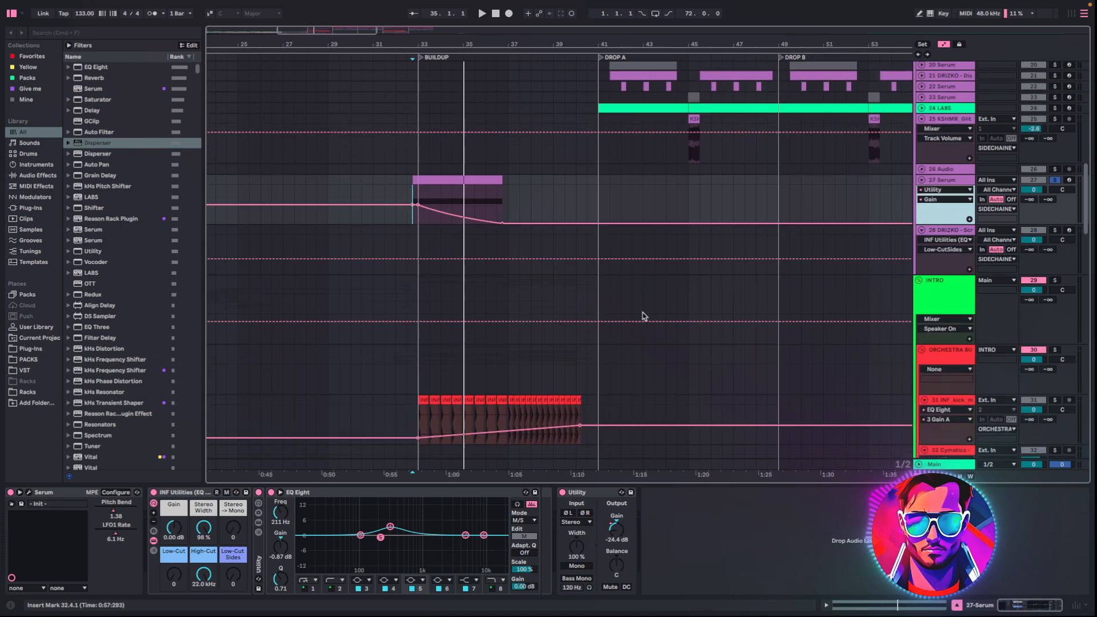
{"action": "scroll", "coordinate": [528, 350], "scroll_direction": "up", "scroll_amount": 6}
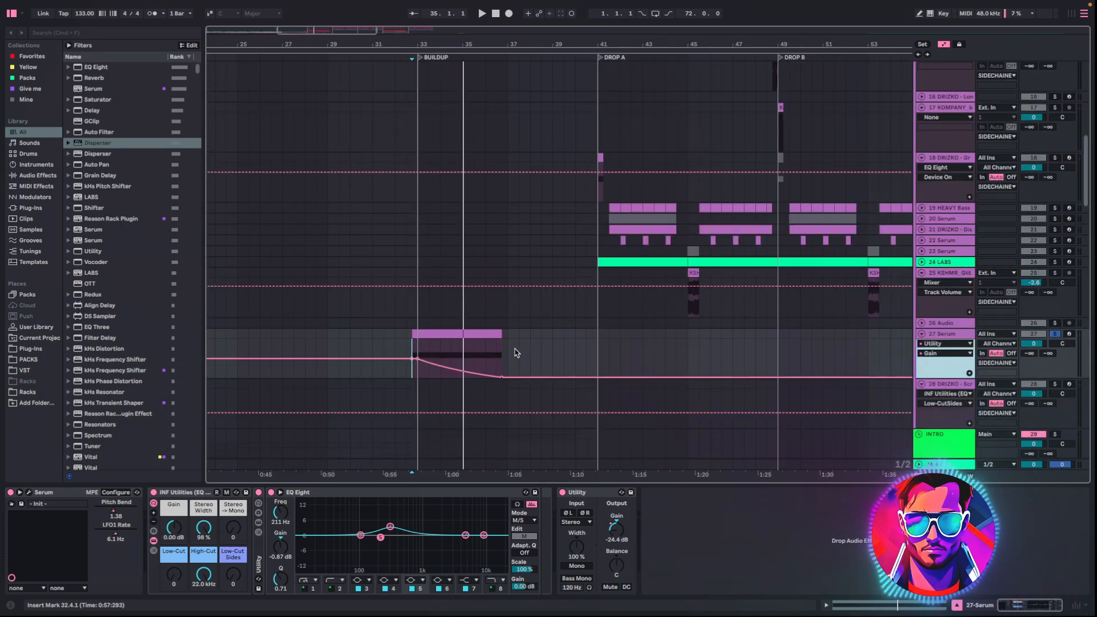